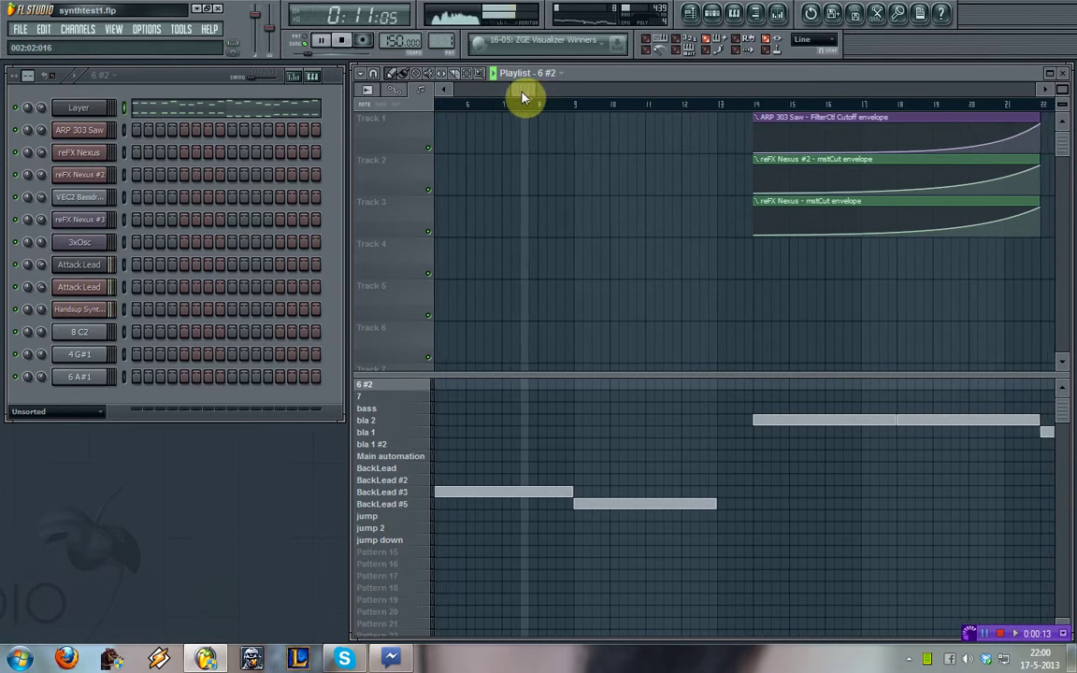
- Examine the note layouts of the BackLead #5 and bla 2 patterns in the piano roll
{"action": "left_click", "coordinate": [419, 506]}
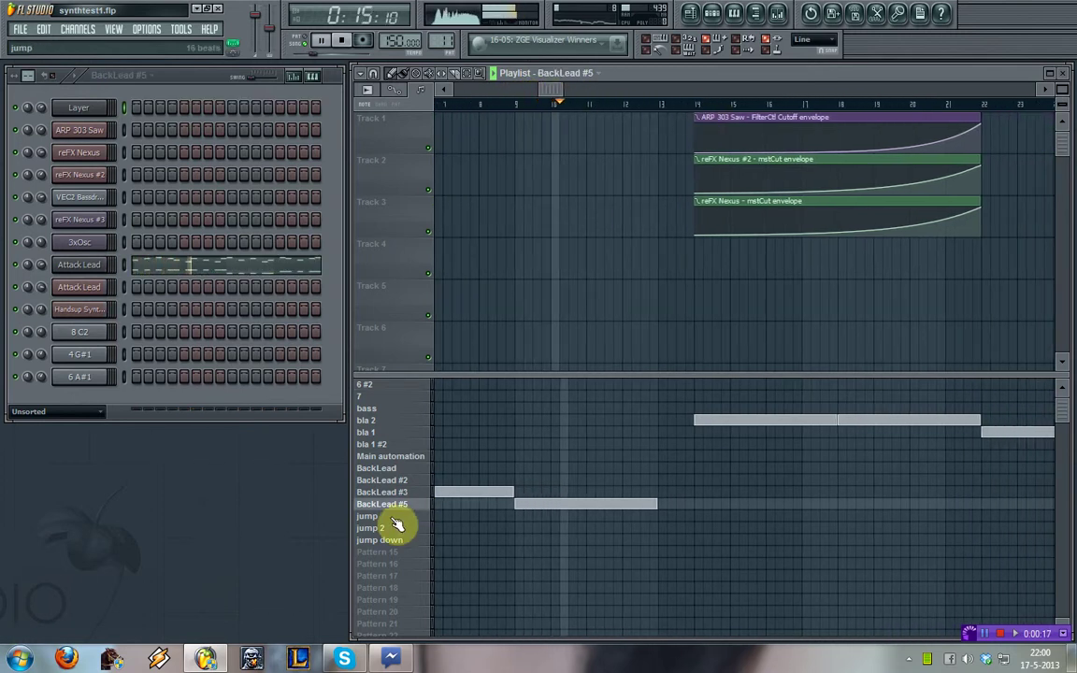
{"action": "left_click", "coordinate": [242, 271]}
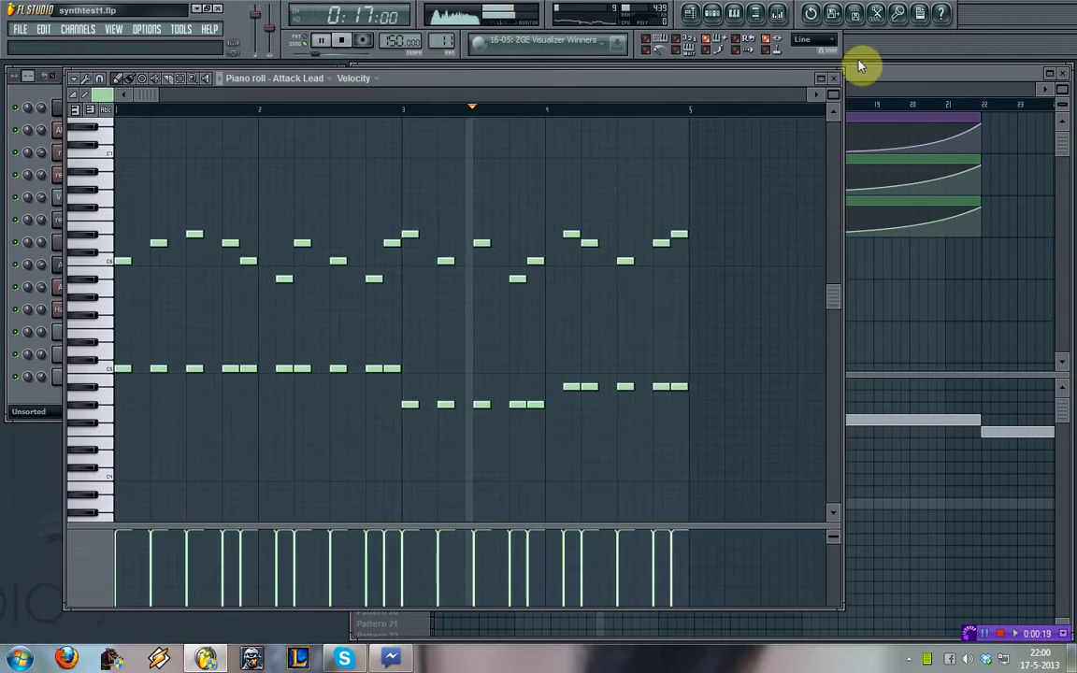
{"action": "left_click", "coordinate": [835, 79]}
{"action": "left_click_drag", "start_coordinate": [567, 95], "coordinate": [662, 109]}
{"action": "left_click", "coordinate": [385, 434]}
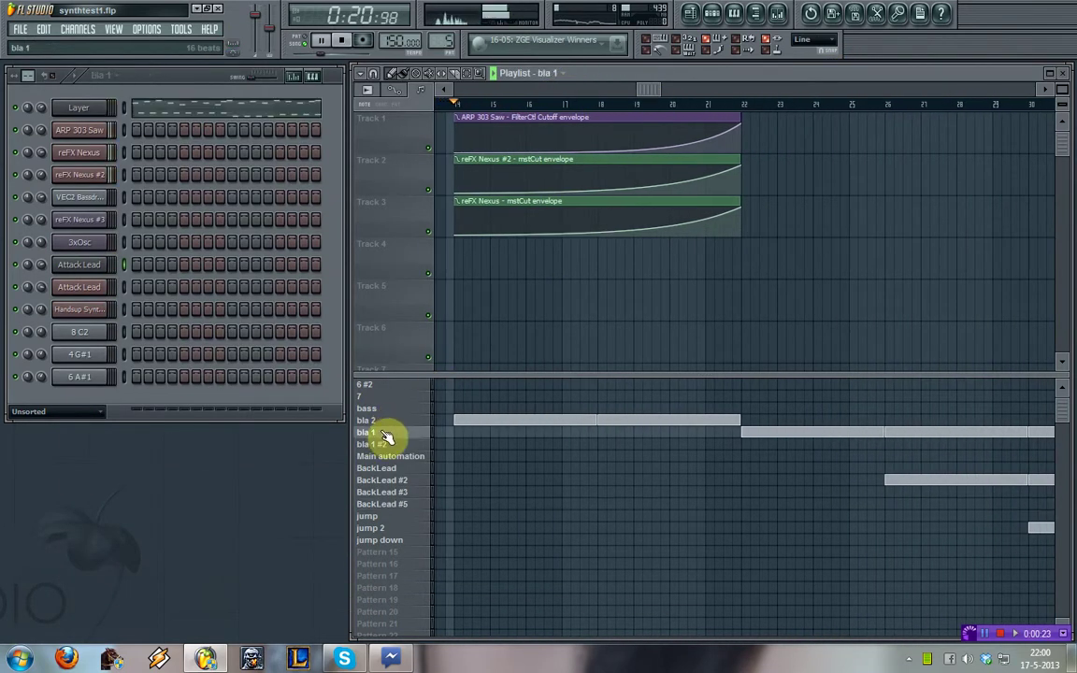
{"action": "left_click", "coordinate": [381, 422]}
{"action": "left_click", "coordinate": [215, 109]}
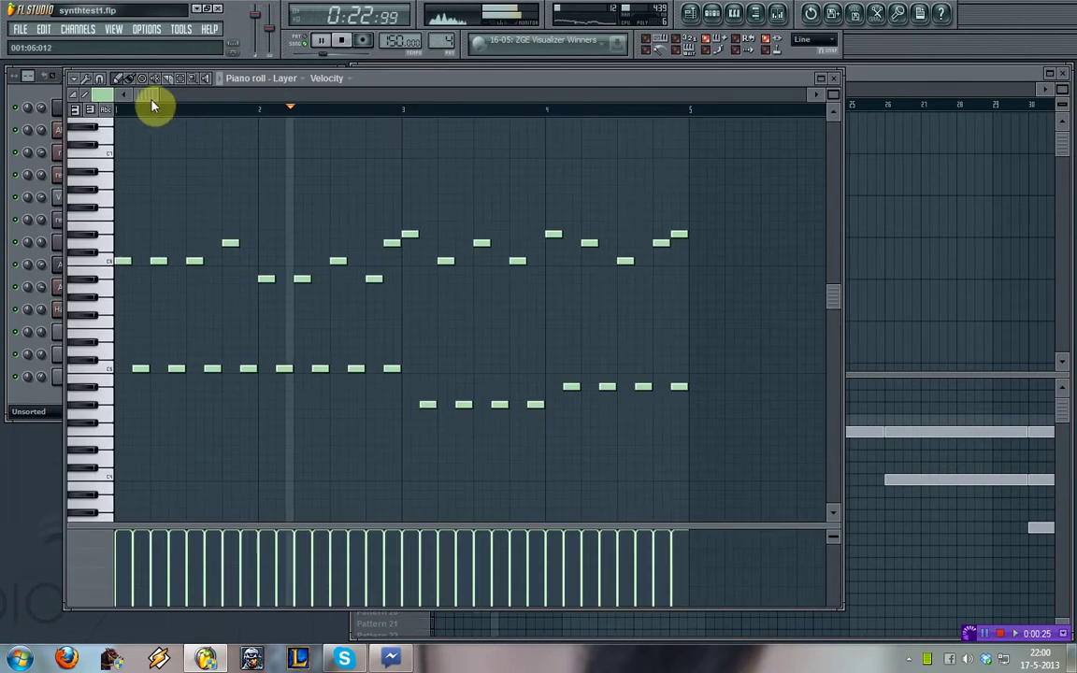
{"action": "left_click_drag", "start_coordinate": [186, 96], "coordinate": [295, 134]}
{"action": "left_click", "coordinate": [833, 77]}
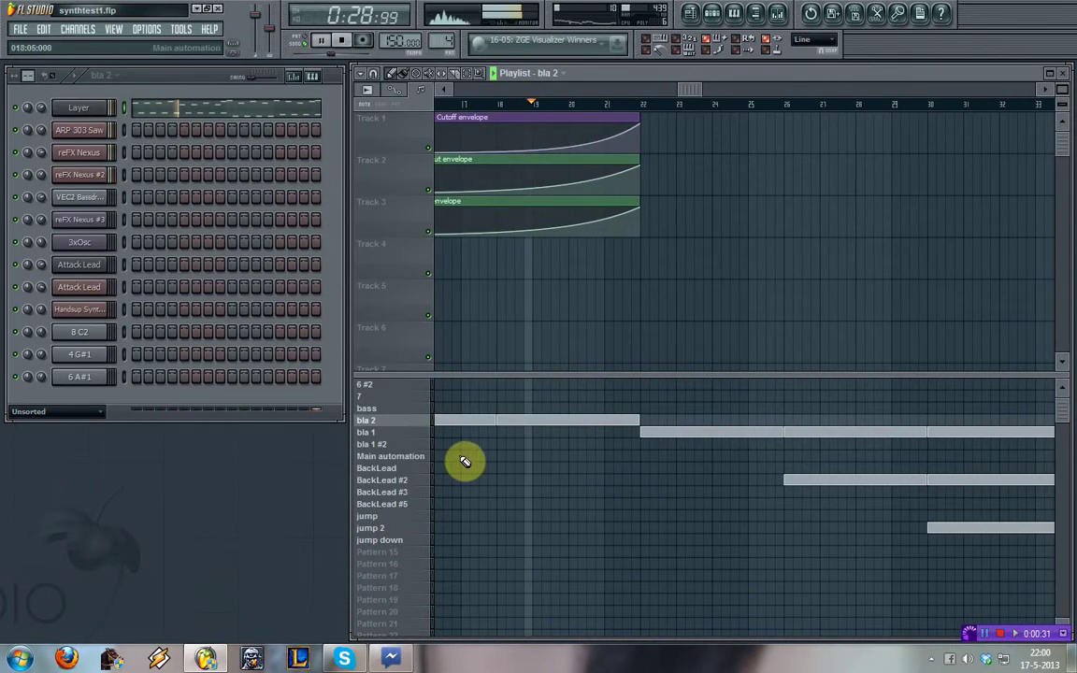
- Examine the channel contents of the bla 1, BackLead, bass, jump, jump 2 and jump down patterns during playback
{"action": "left_click", "coordinate": [395, 434]}
{"action": "left_click_drag", "start_coordinate": [696, 90], "coordinate": [750, 99]}
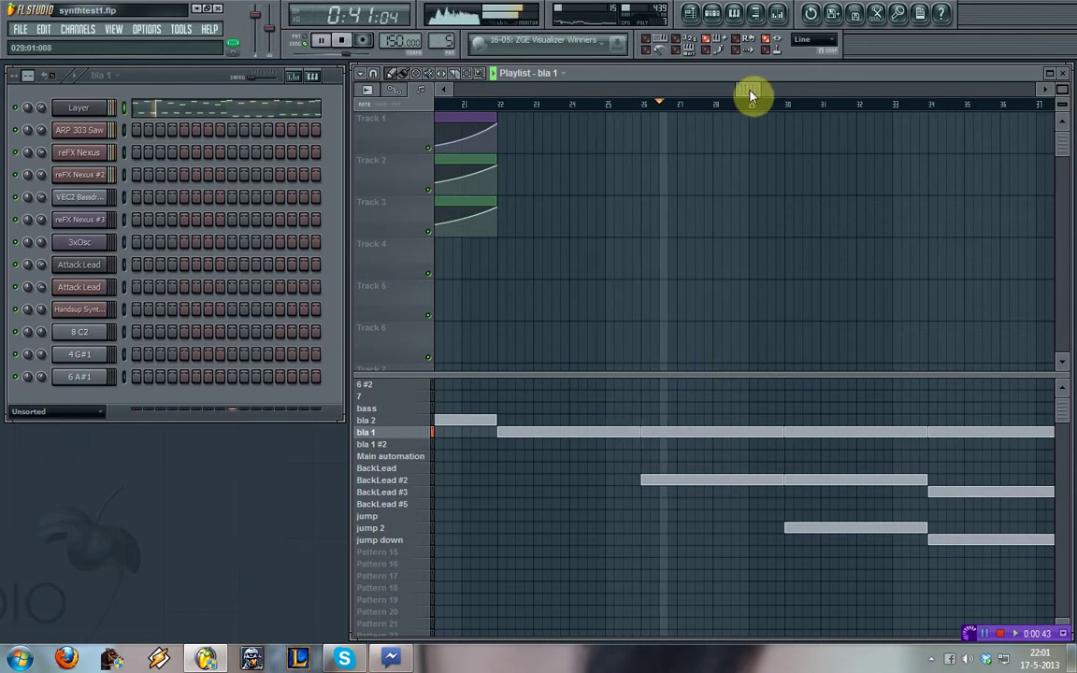
{"action": "left_click_drag", "start_coordinate": [752, 91], "coordinate": [824, 93]}
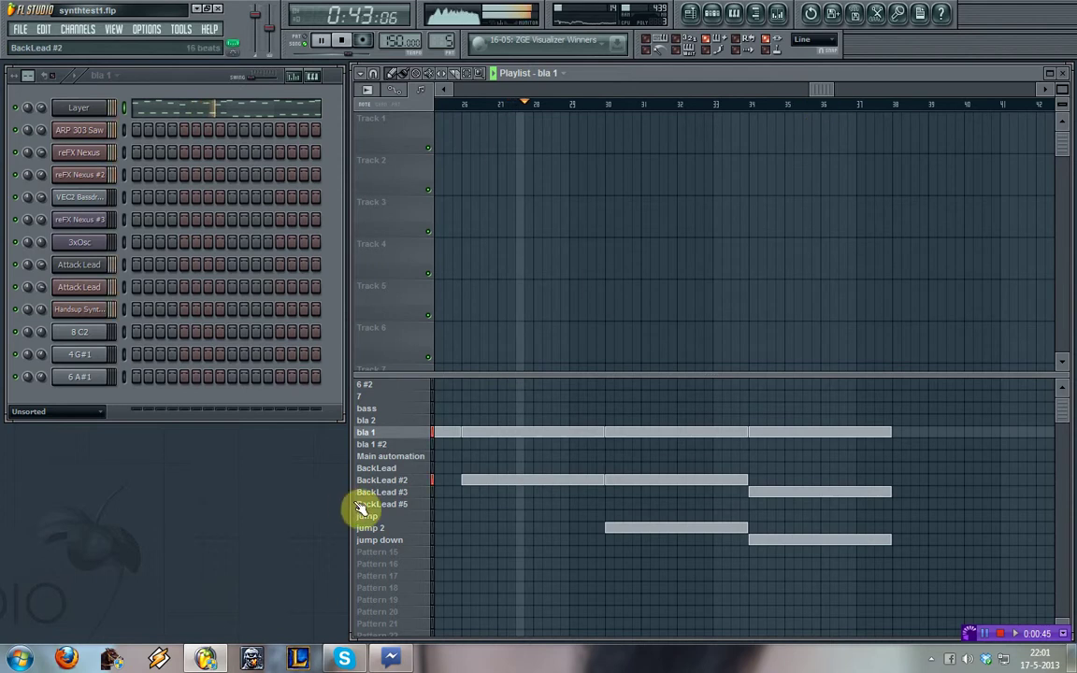
{"action": "left_click", "coordinate": [409, 470]}
{"action": "left_click", "coordinate": [412, 480]}
{"action": "left_click", "coordinate": [408, 432]}
{"action": "left_click", "coordinate": [408, 408]}
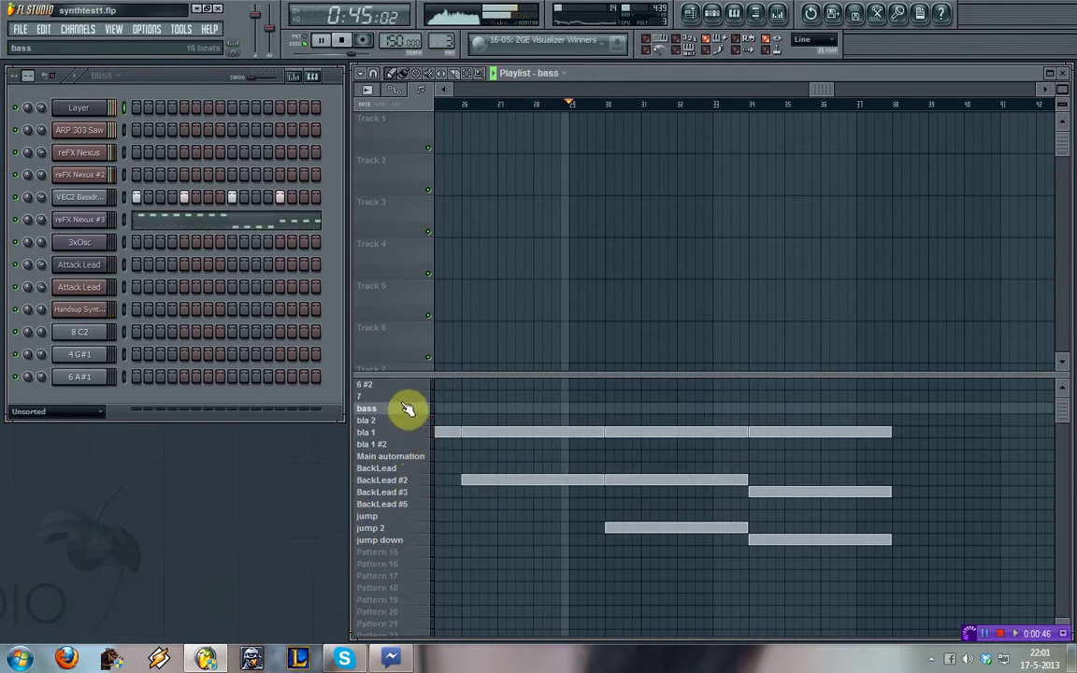
{"action": "left_click", "coordinate": [404, 481]}
{"action": "left_click", "coordinate": [393, 517]}
{"action": "left_click", "coordinate": [393, 529]}
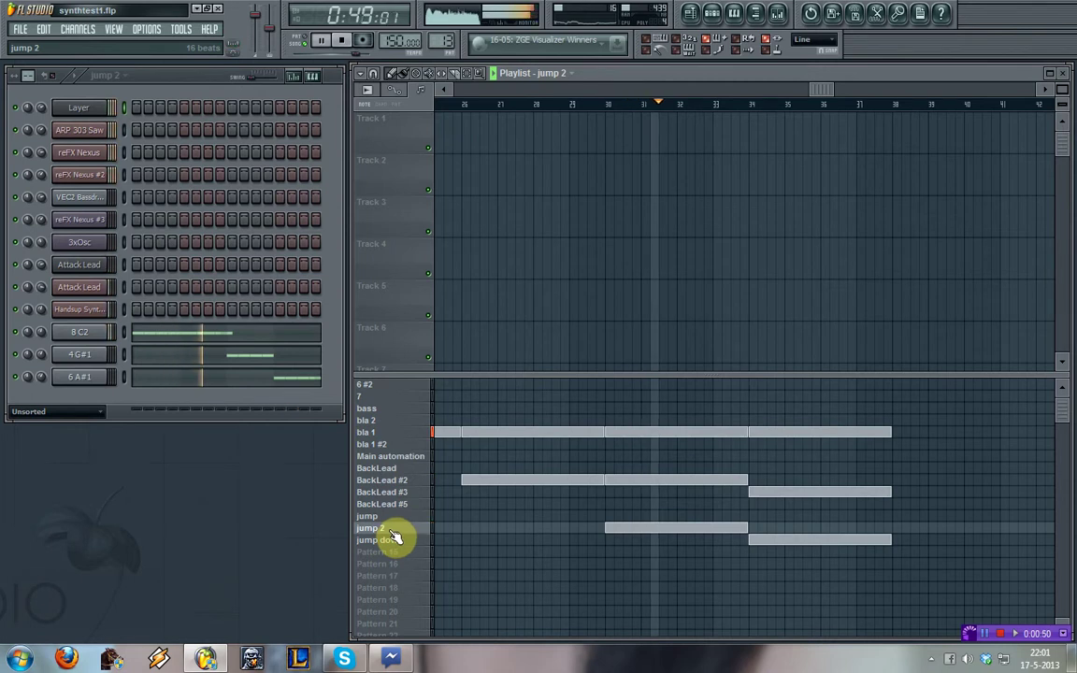
{"action": "left_click", "coordinate": [388, 540]}
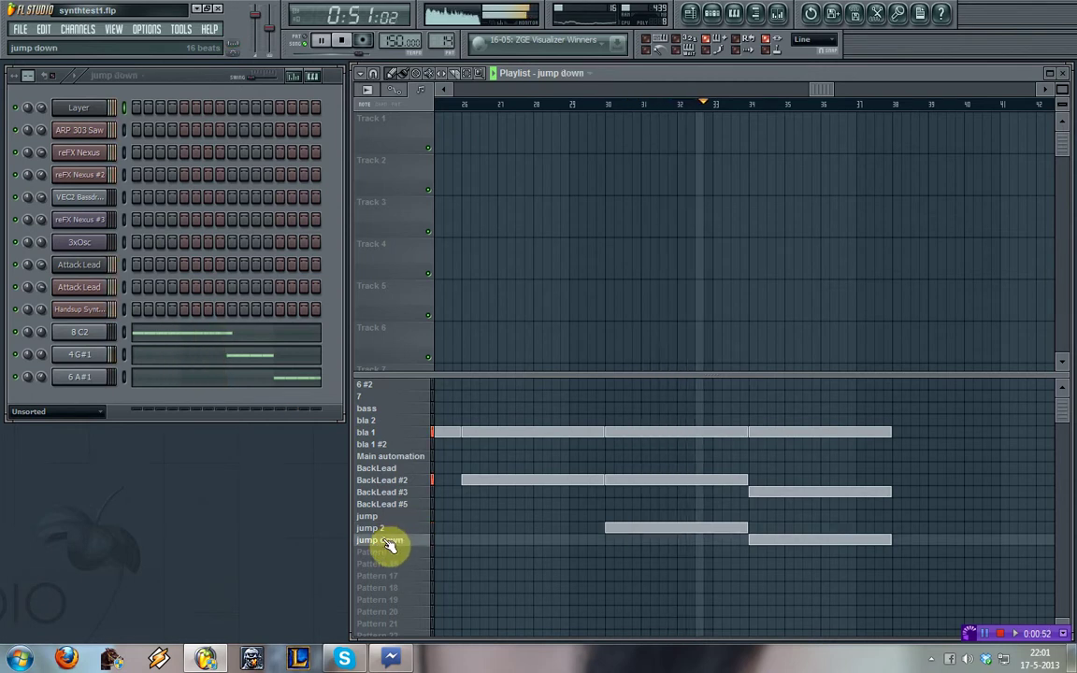
- Place clips of bla 1, BackLead #3 and bass at bar 38 in the playlist
{"action": "left_click_drag", "start_coordinate": [823, 89], "coordinate": [953, 89]}
{"action": "left_click", "coordinate": [378, 433]}
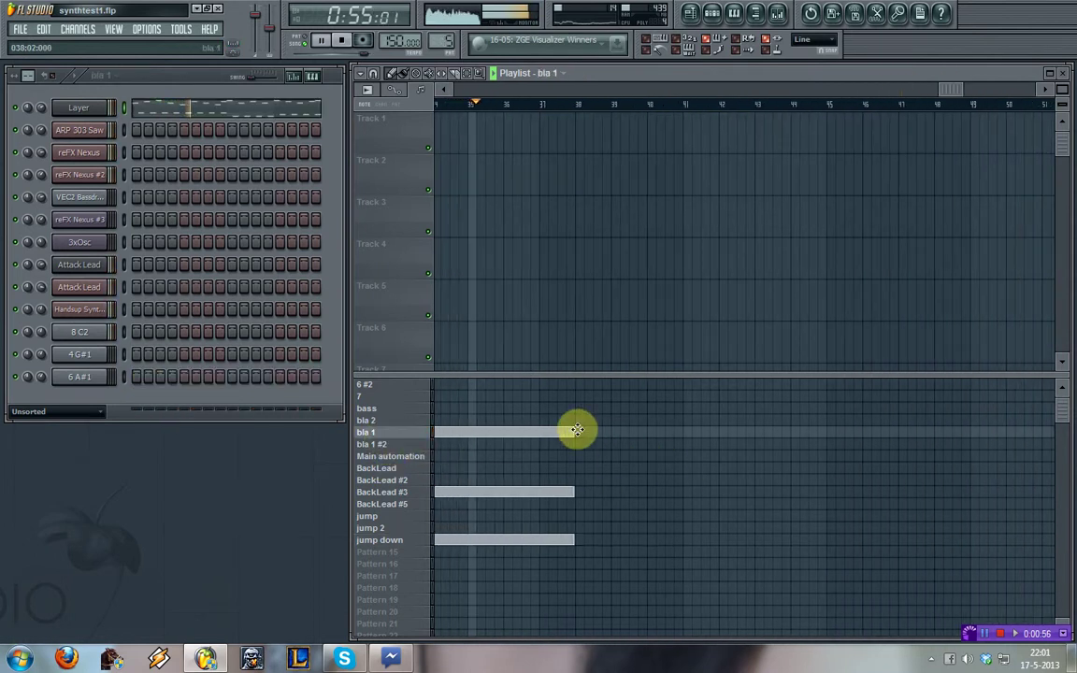
{"action": "left_click", "coordinate": [575, 432]}
{"action": "left_click", "coordinate": [579, 493]}
{"action": "left_click", "coordinate": [368, 410]}
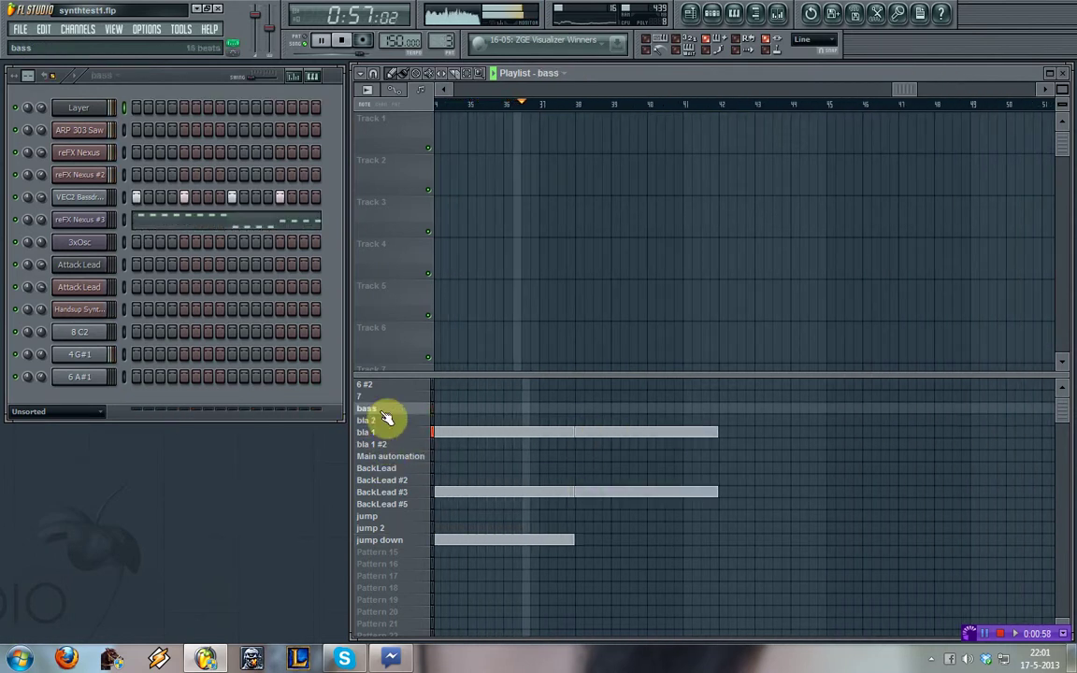
{"action": "left_click", "coordinate": [575, 410]}
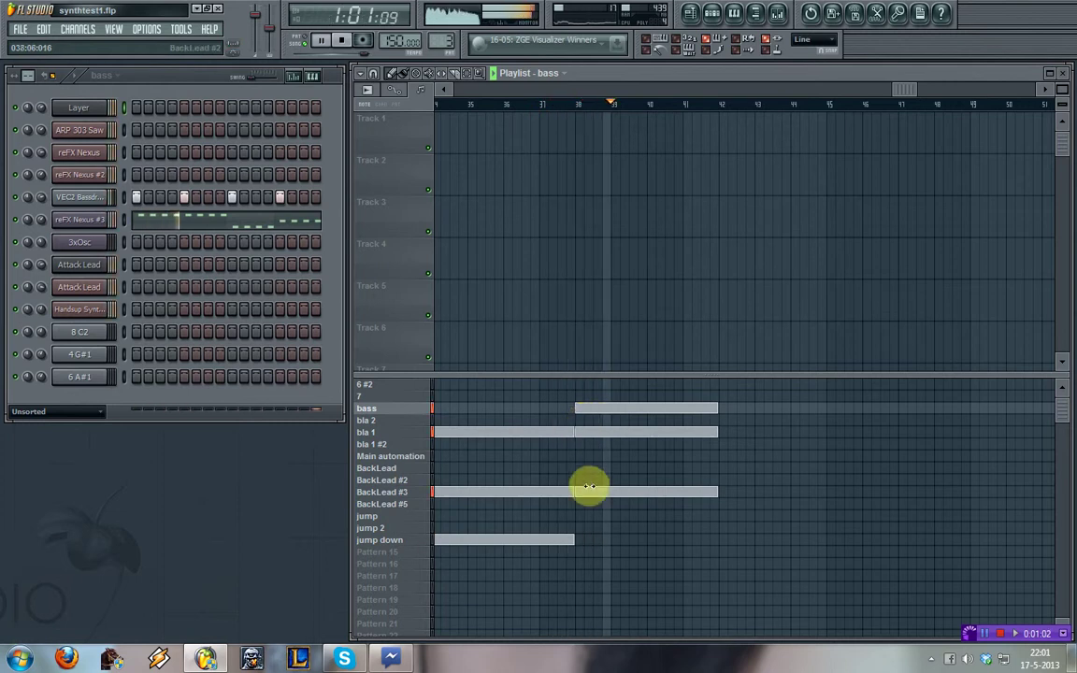
- Try replacing the bla 1 and BackLead #3 clips at bar 38 with a BackLead #5 clip
{"action": "right_click", "coordinate": [589, 491]}
{"action": "left_click", "coordinate": [577, 491]}
{"action": "right_click", "coordinate": [608, 432]}
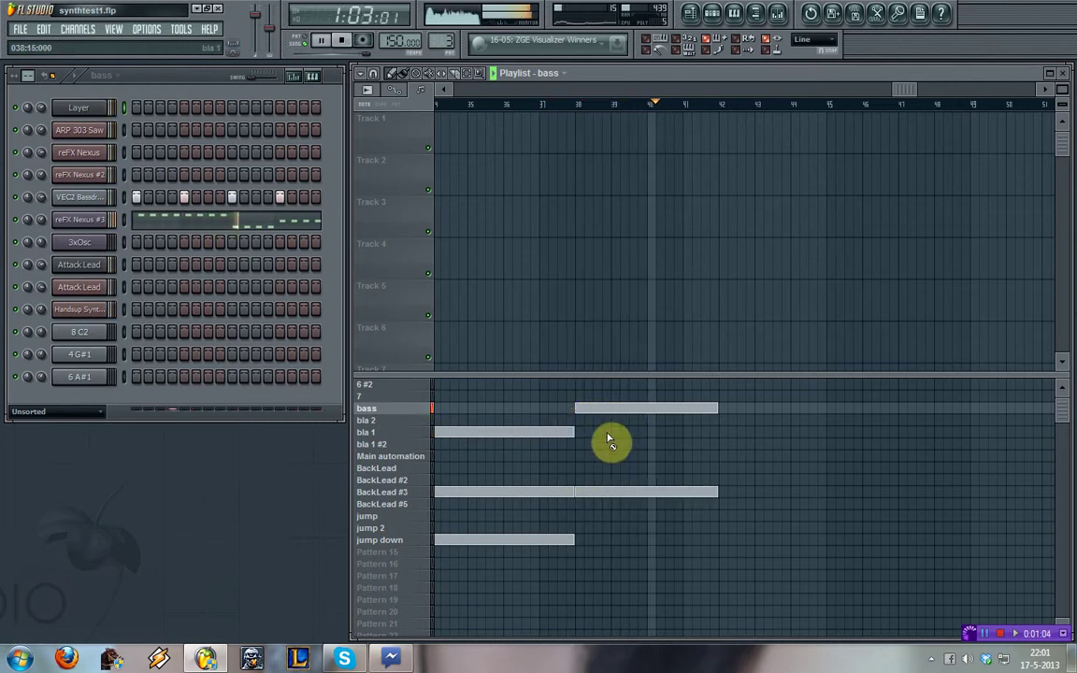
{"action": "left_click", "coordinate": [416, 504]}
{"action": "left_click", "coordinate": [569, 504]}
{"action": "right_click", "coordinate": [584, 493]}
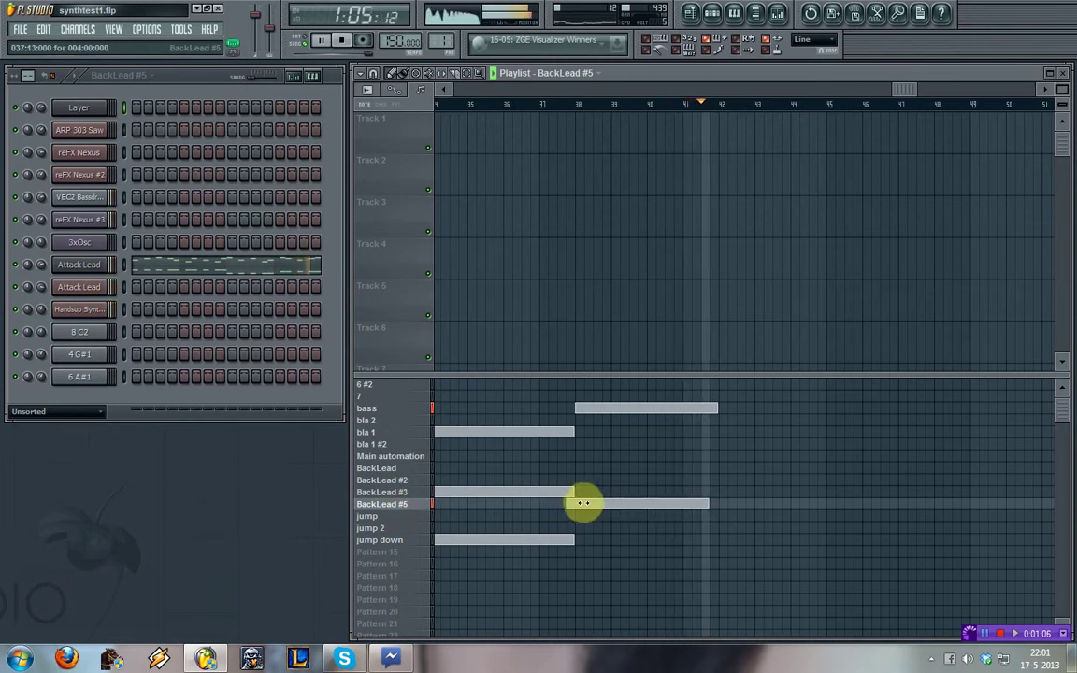
{"action": "left_click_drag", "start_coordinate": [583, 504], "coordinate": [593, 504]}
{"action": "left_click", "coordinate": [587, 434]}
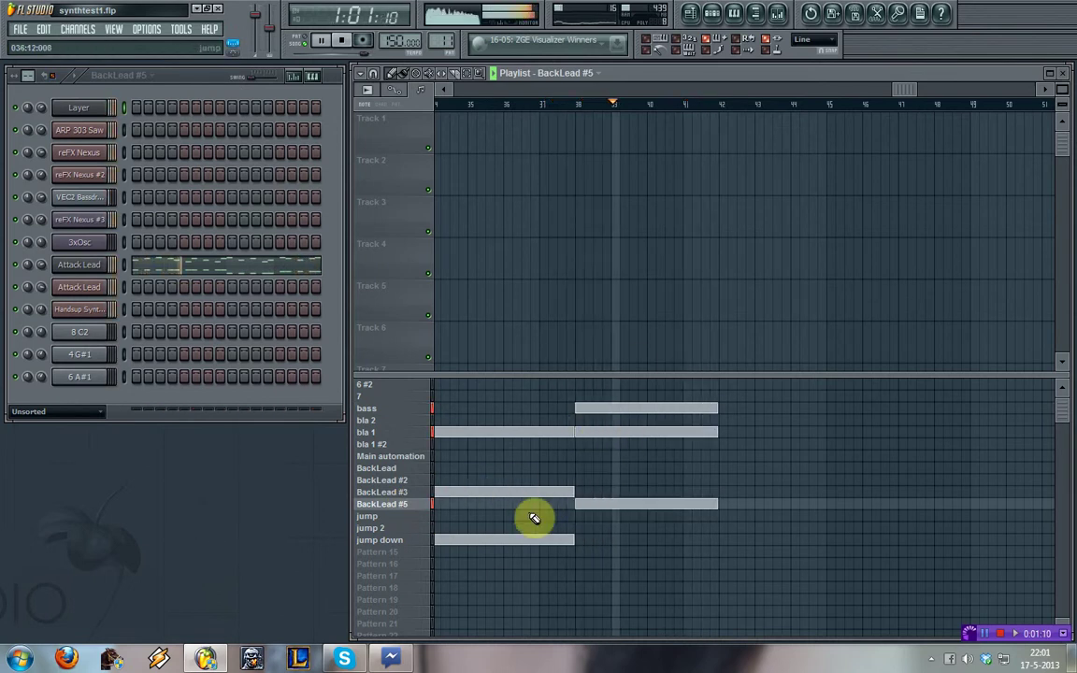
{"action": "mouse_move", "coordinate": [603, 505]}
{"action": "left_mouse_down"}
{"action": "mouse_move", "coordinate": [591, 504]}
{"action": "mouse_move", "coordinate": [613, 496]}
{"action": "mouse_move", "coordinate": [601, 490]}
{"action": "left_mouse_up"}
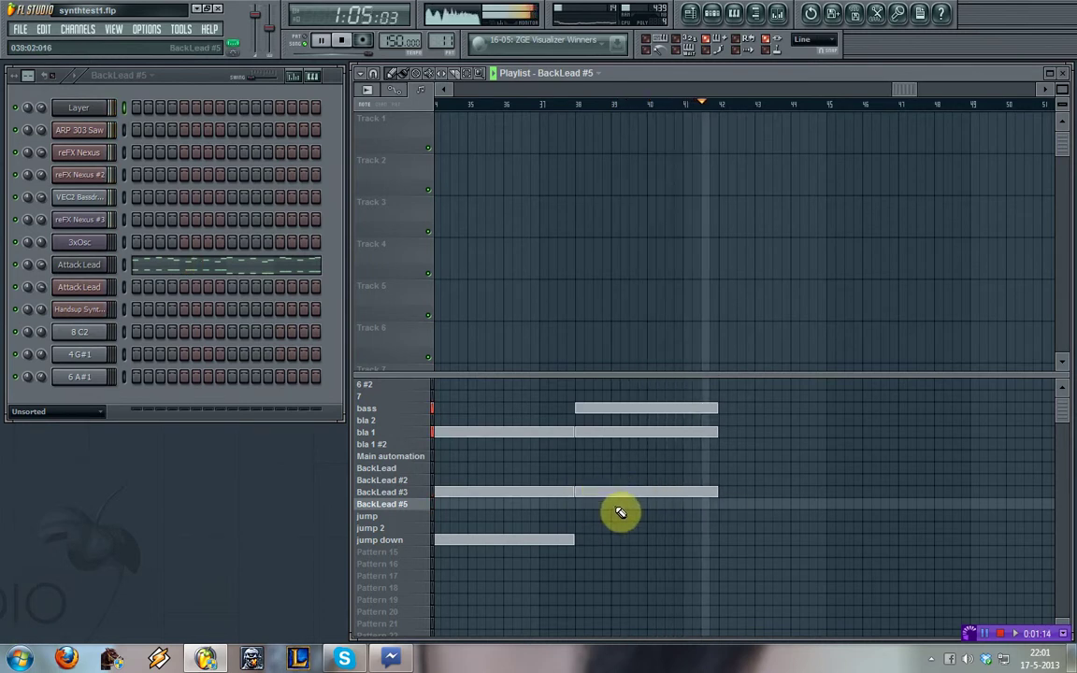
- Return to the start of the playlist and play the 6 #2 pattern on its own in pattern mode
{"action": "left_click_drag", "start_coordinate": [906, 91], "coordinate": [373, 130]}
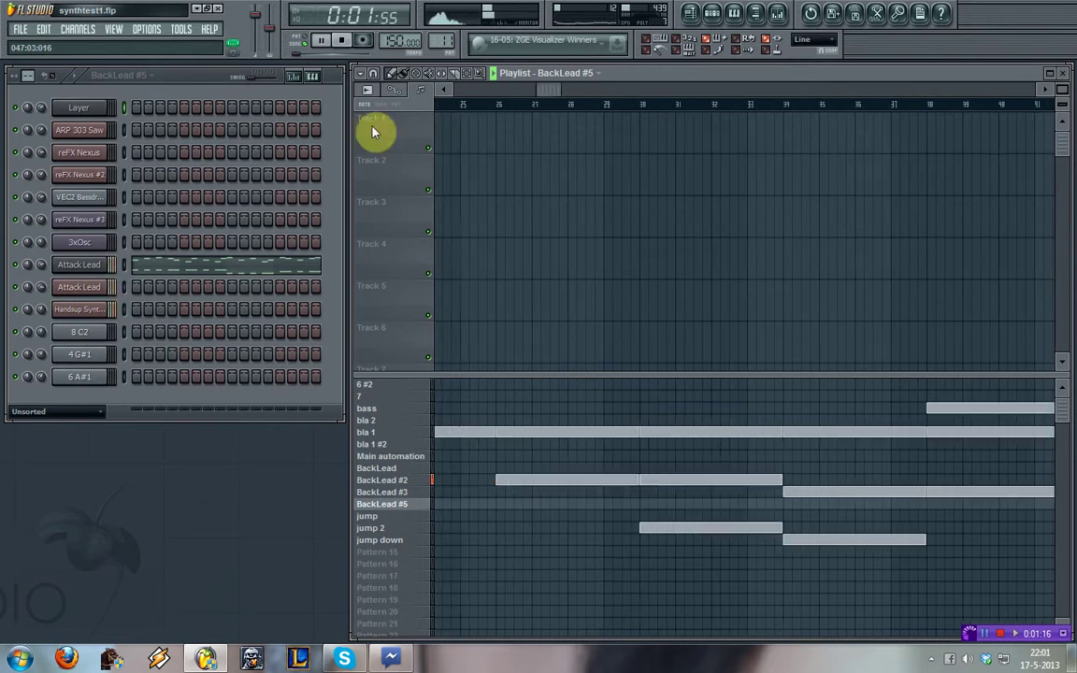
{"action": "key", "text": "space"}
{"action": "left_click", "coordinate": [374, 384]}
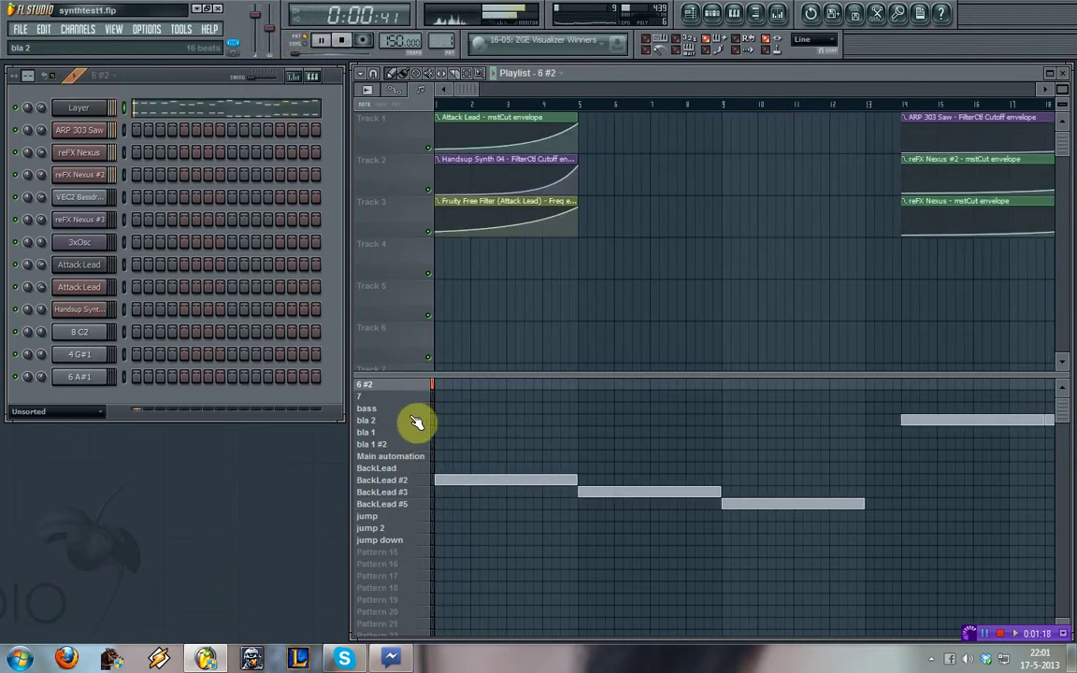
{"action": "left_click", "coordinate": [305, 44]}
{"action": "left_click", "coordinate": [600, 104]}
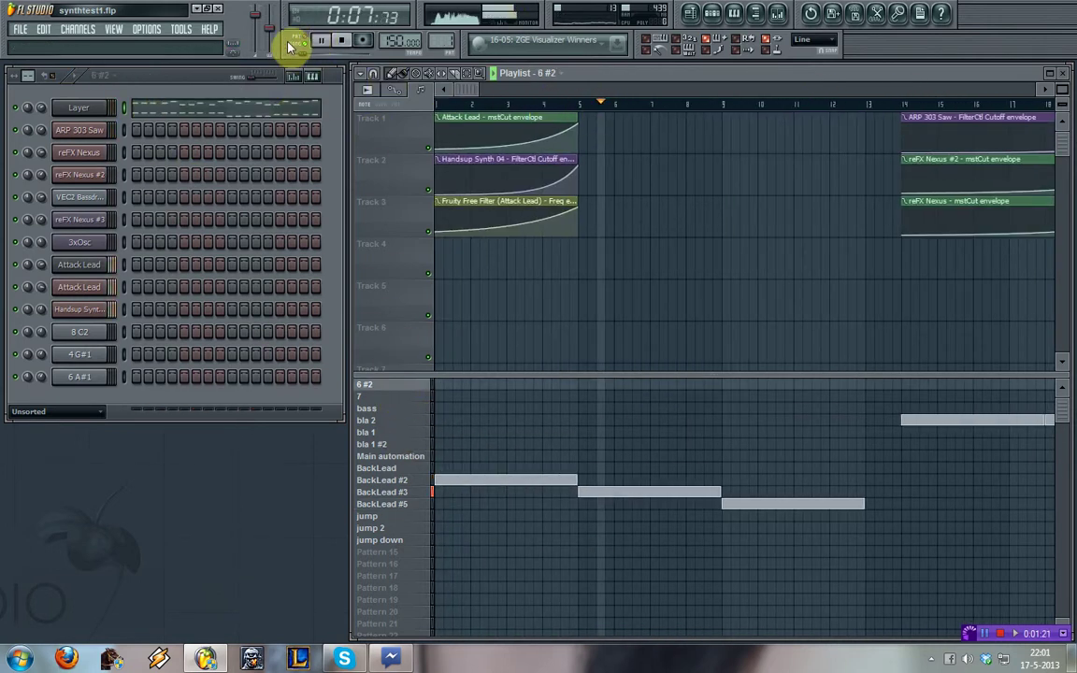
{"action": "left_click_drag", "start_coordinate": [473, 90], "coordinate": [715, 90]}
{"action": "key", "text": "space"}
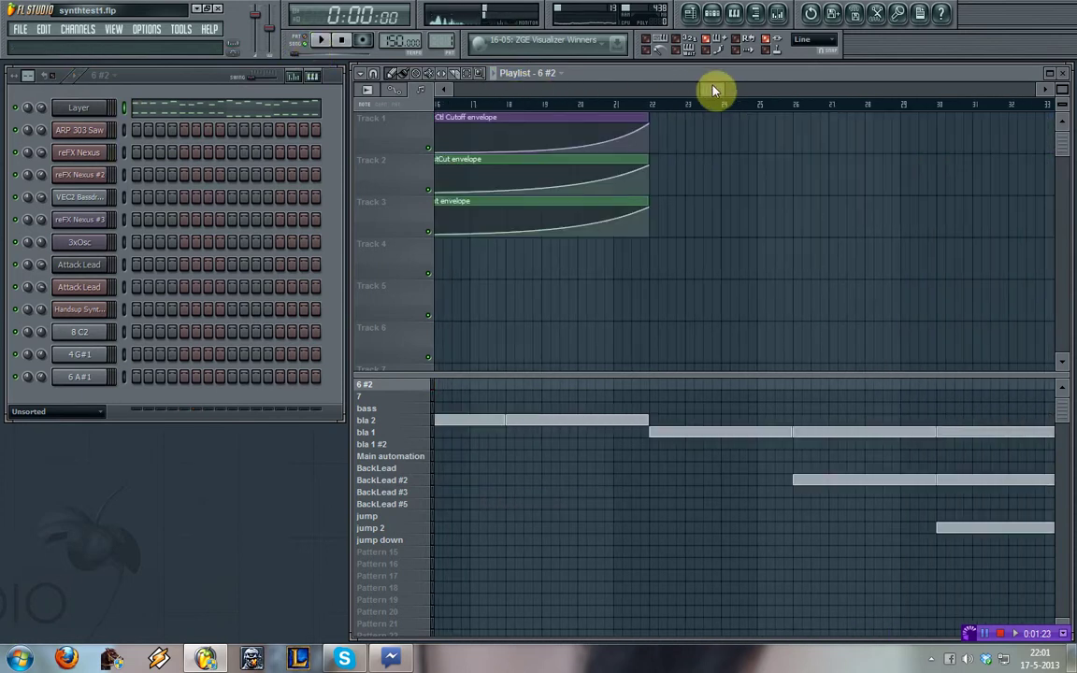
{"action": "left_click", "coordinate": [321, 40]}
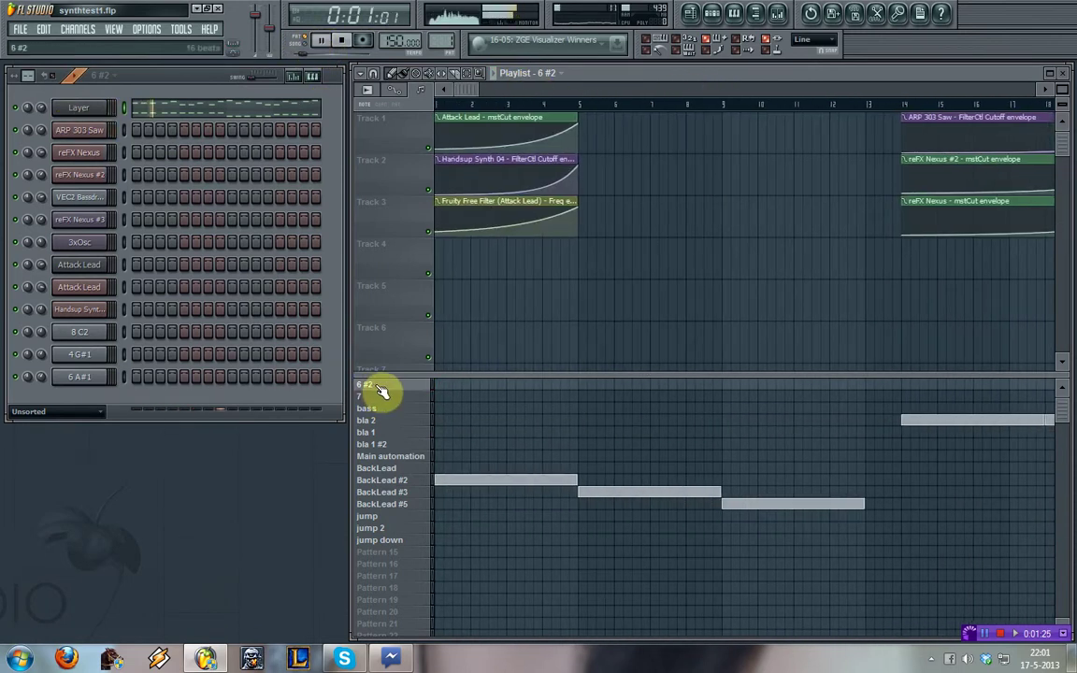
- Rename the 6 #2 pattern as Original Chord 1
{"action": "right_click", "coordinate": [379, 387]}
{"action": "left_click", "coordinate": [411, 388]}
{"action": "type", "text": "Original"}
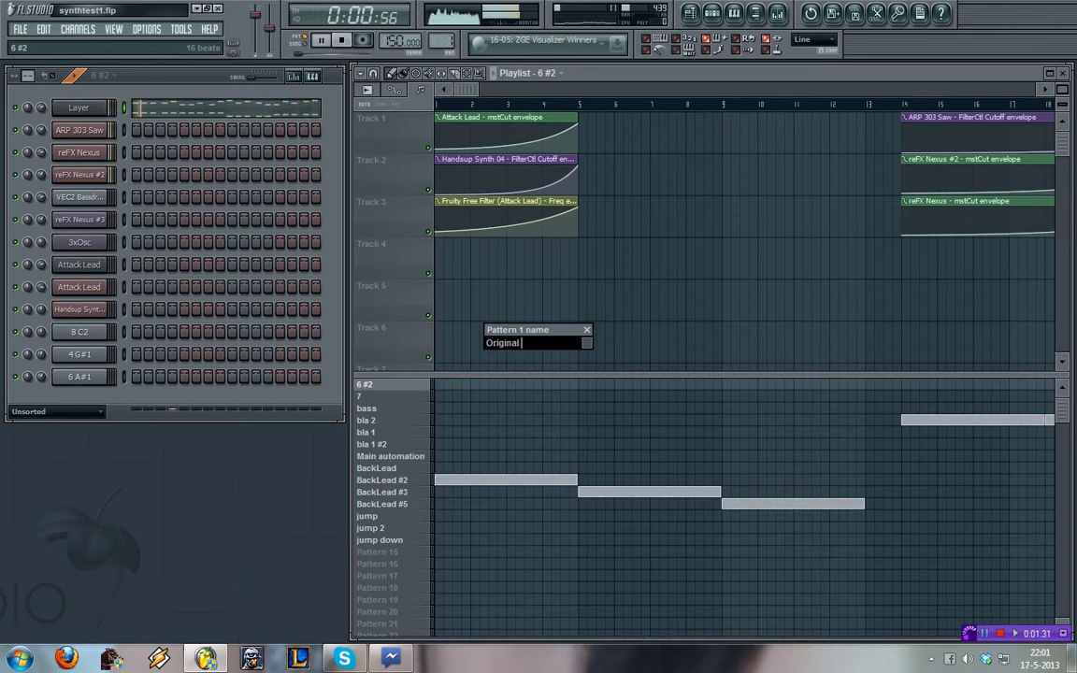
{"action": "type", "text": "Chor"}
{"action": "type", "text": "d 1"}
{"action": "key", "text": "Return"}
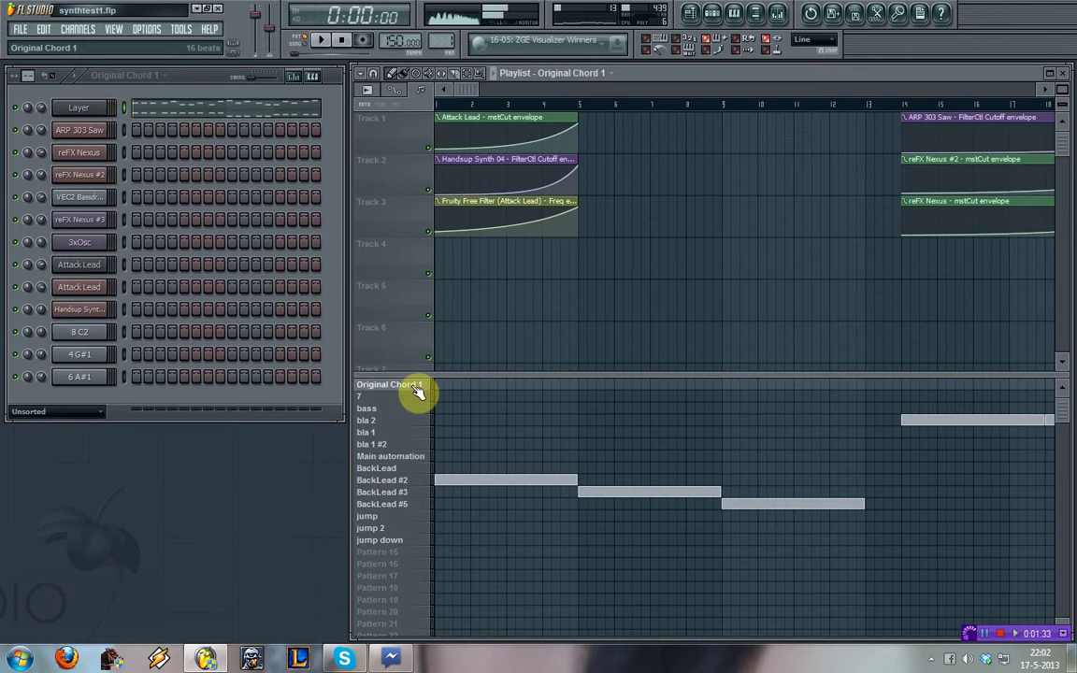
- Rename pattern 7 as Original Chord 2
{"action": "right_click", "coordinate": [418, 395]}
{"action": "left_click", "coordinate": [425, 405]}
{"action": "type", "text": "O"}
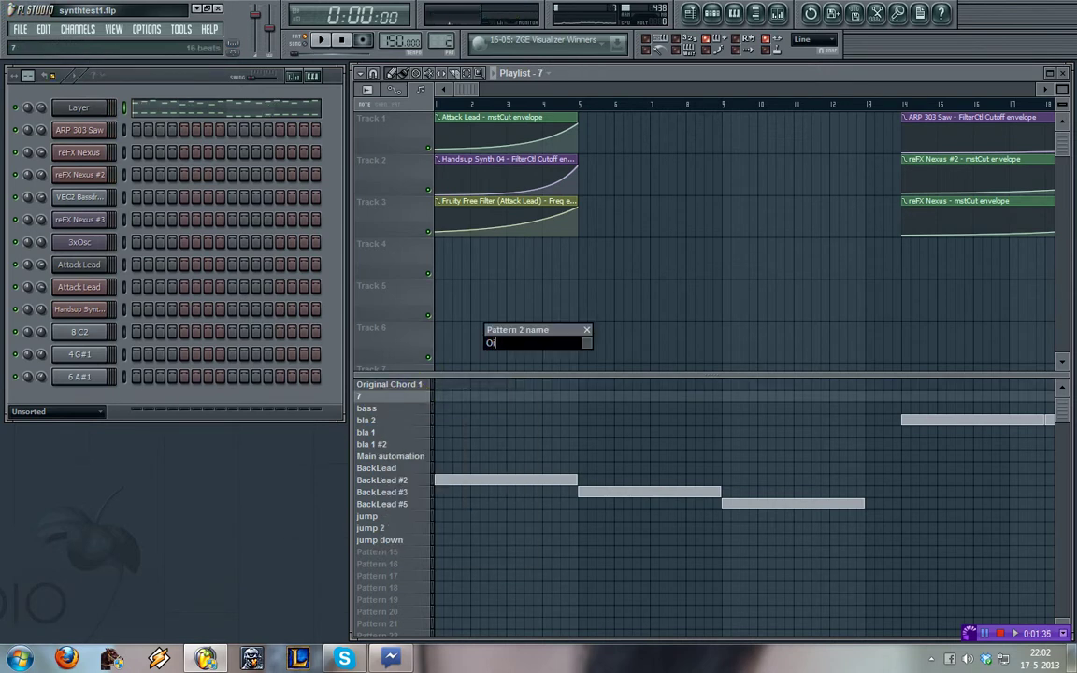
{"action": "type", "text": "riginal Chord 2"}
{"action": "key", "text": "Return"}
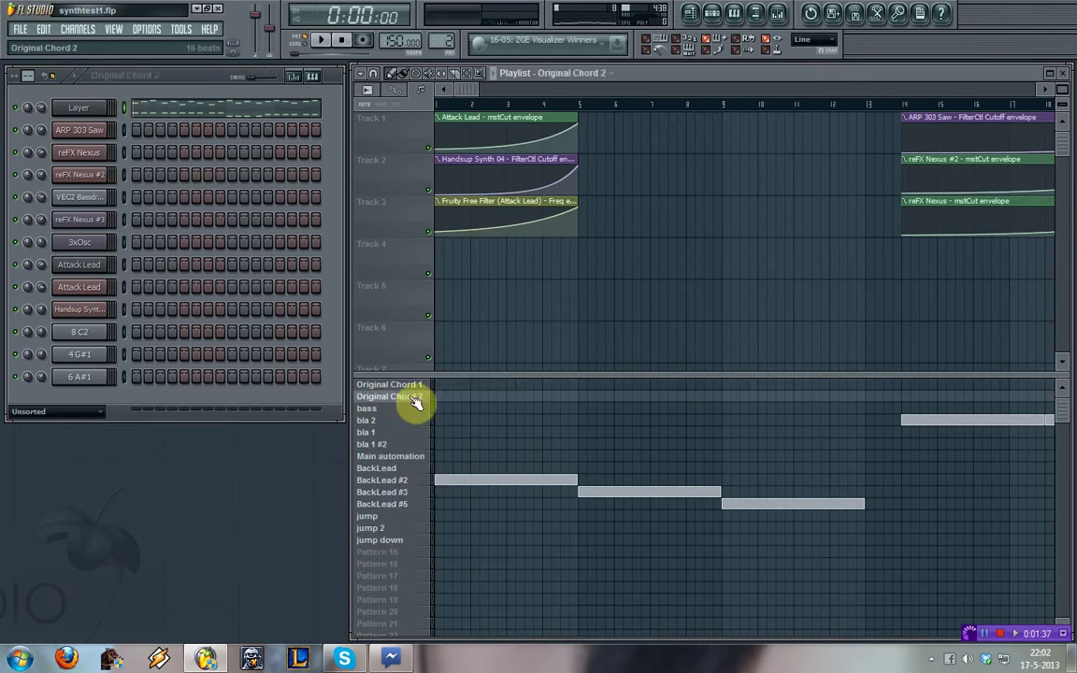
- Rename the bass pattern as Bassline and clear its steps on the VEC2 Bassdrum channel
{"action": "key", "text": "space"}
{"action": "right_click", "coordinate": [409, 408]}
{"action": "left_click", "coordinate": [418, 419]}
{"action": "type", "text": "Bassline"}
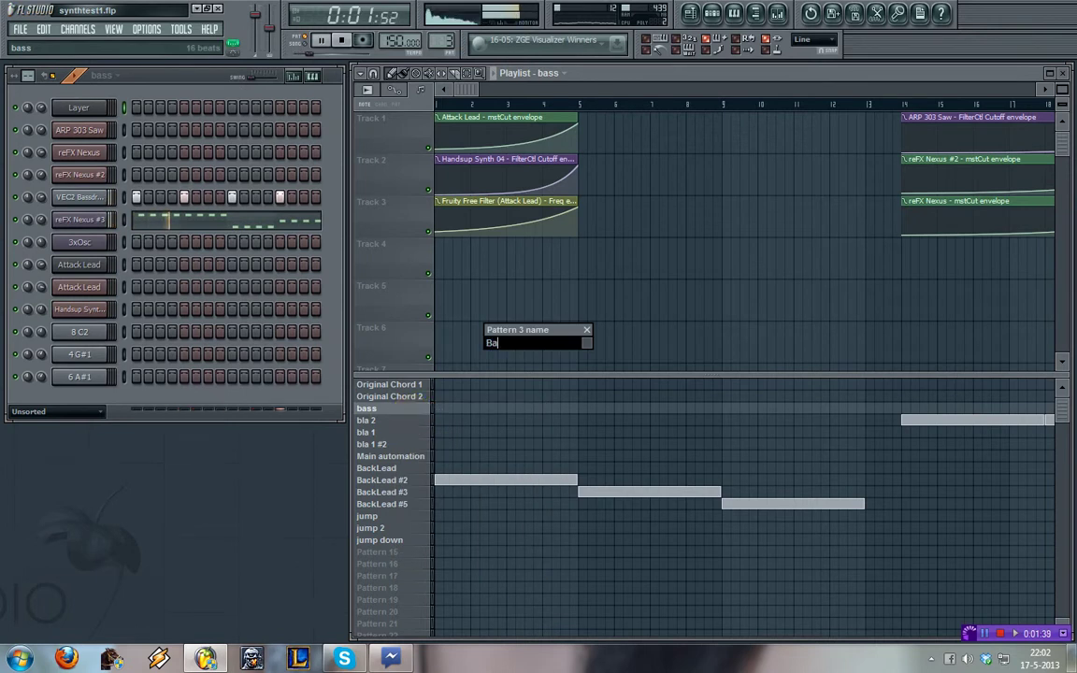
{"action": "key", "text": "Return"}
{"action": "left_click_drag", "start_coordinate": [306, 200], "coordinate": [67, 201]}
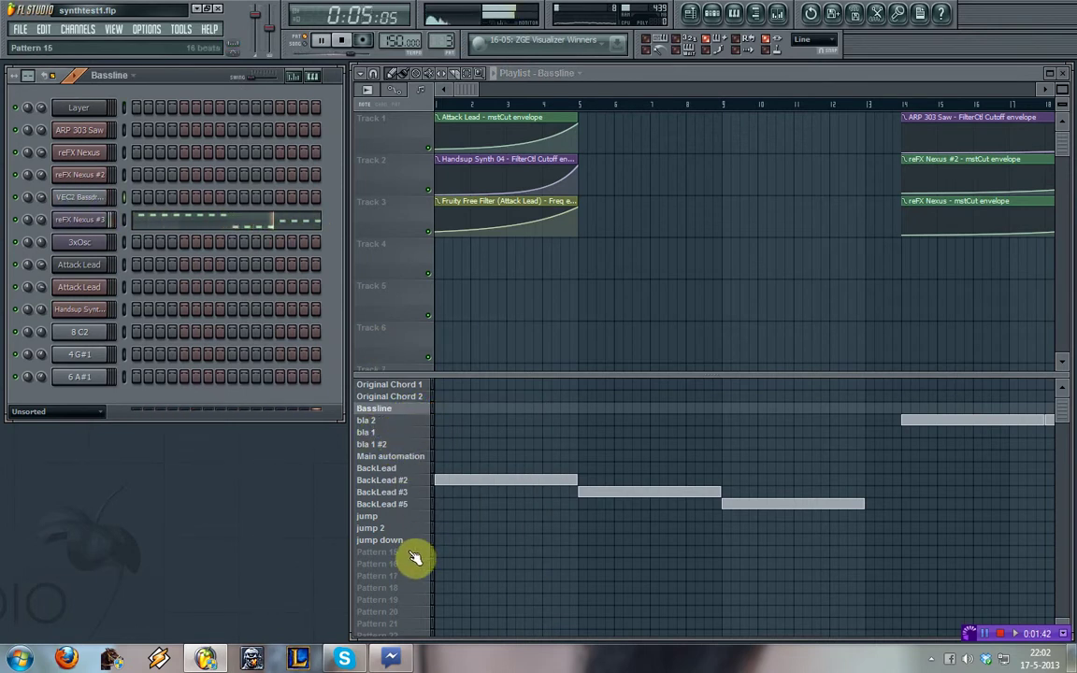
- Insert an empty pattern before Bassline and name it Kiss
{"action": "right_click", "coordinate": [402, 409]}
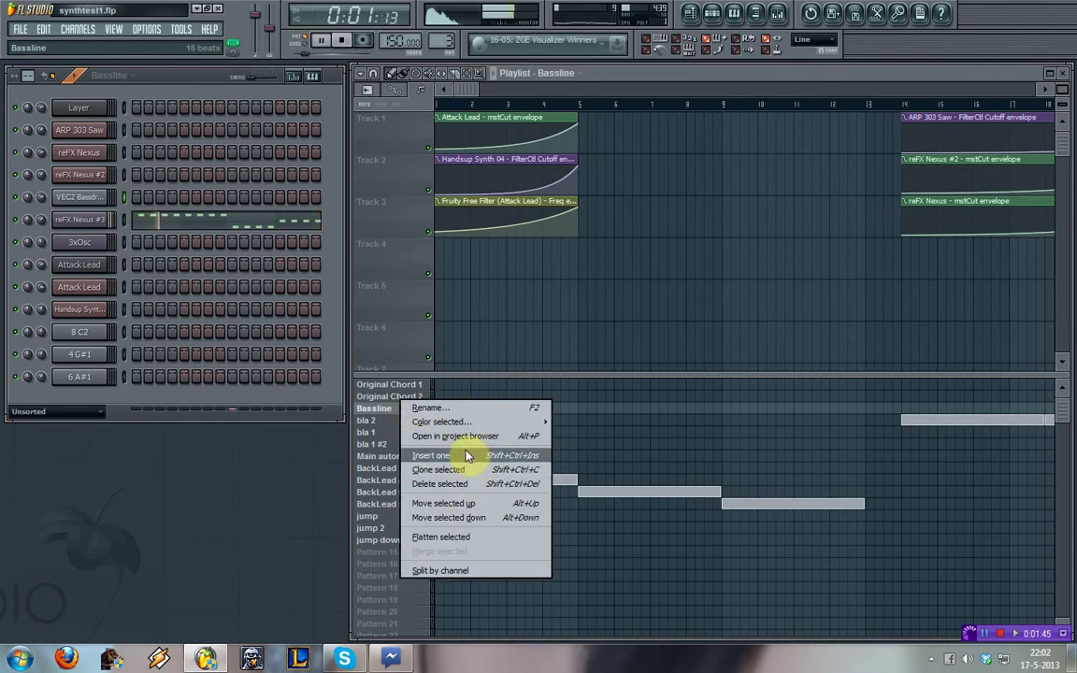
{"action": "left_click", "coordinate": [467, 456]}
{"action": "right_click", "coordinate": [412, 409]}
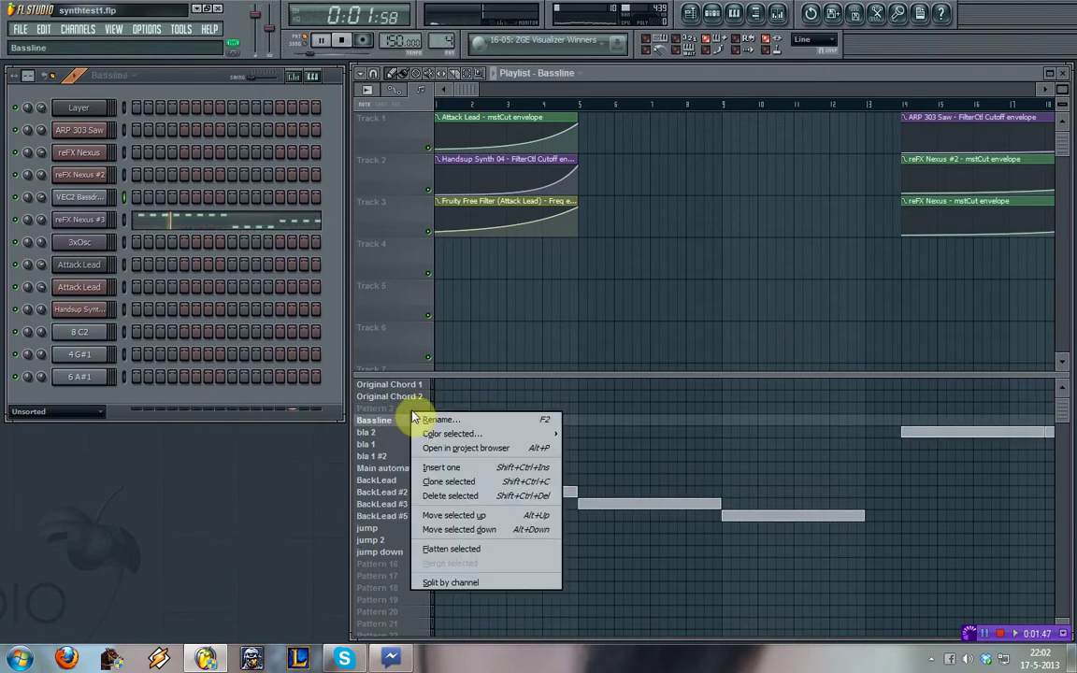
{"action": "left_click", "coordinate": [430, 408]}
{"action": "type", "text": "Kiss"}
{"action": "key", "text": "Return"}
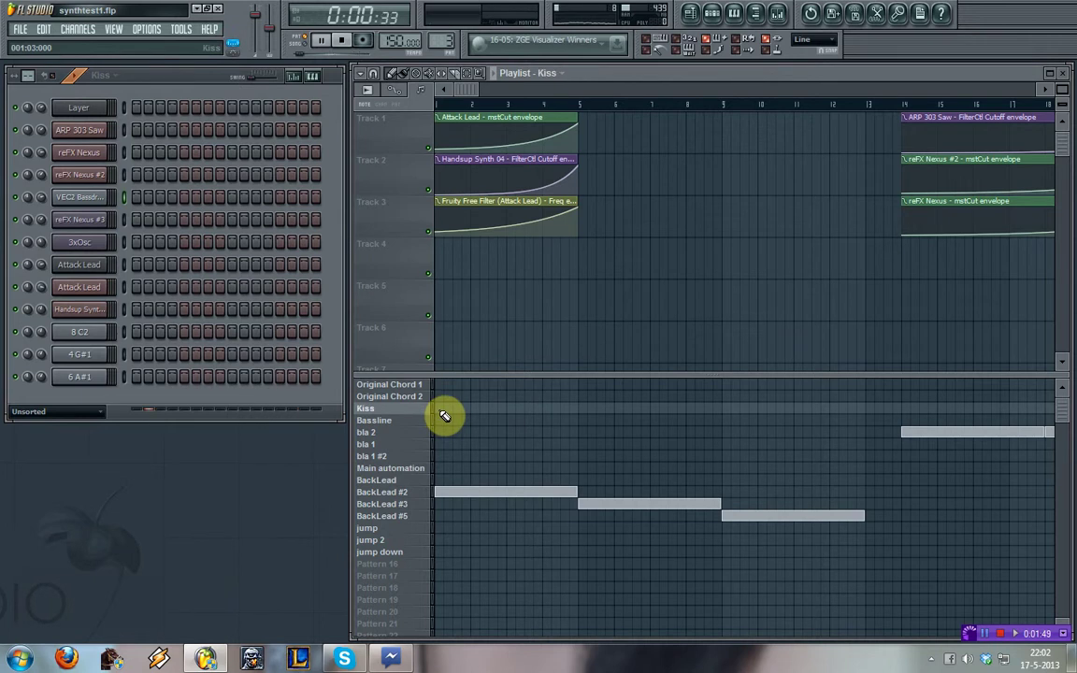
- Rename the Kiss pattern as Kick and fill every fourth step on its VEC2 Bassdrum channel
{"action": "right_click", "coordinate": [422, 409]}
{"action": "left_click", "coordinate": [456, 408]}
{"action": "type", "text": "Kick"}
{"action": "key", "text": "Return"}
{"action": "right_click", "coordinate": [110, 197]}
{"action": "left_click", "coordinate": [173, 318]}
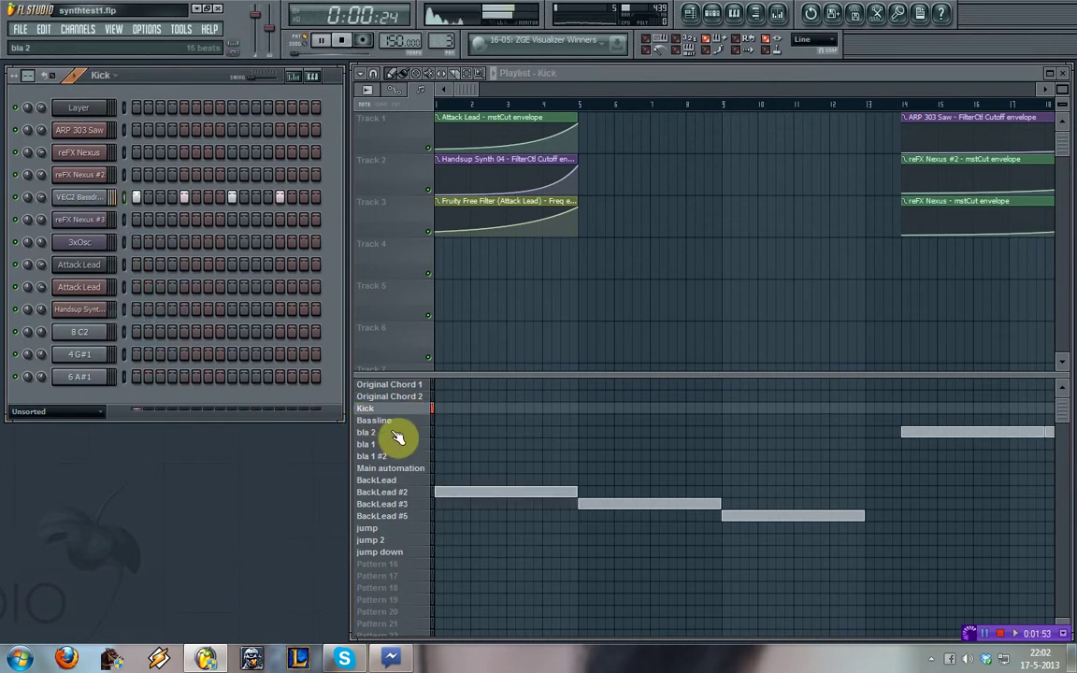
- Rename the bla 2 pattern as Main Melody
{"action": "right_click", "coordinate": [393, 432]}
{"action": "right_click", "coordinate": [365, 439]}
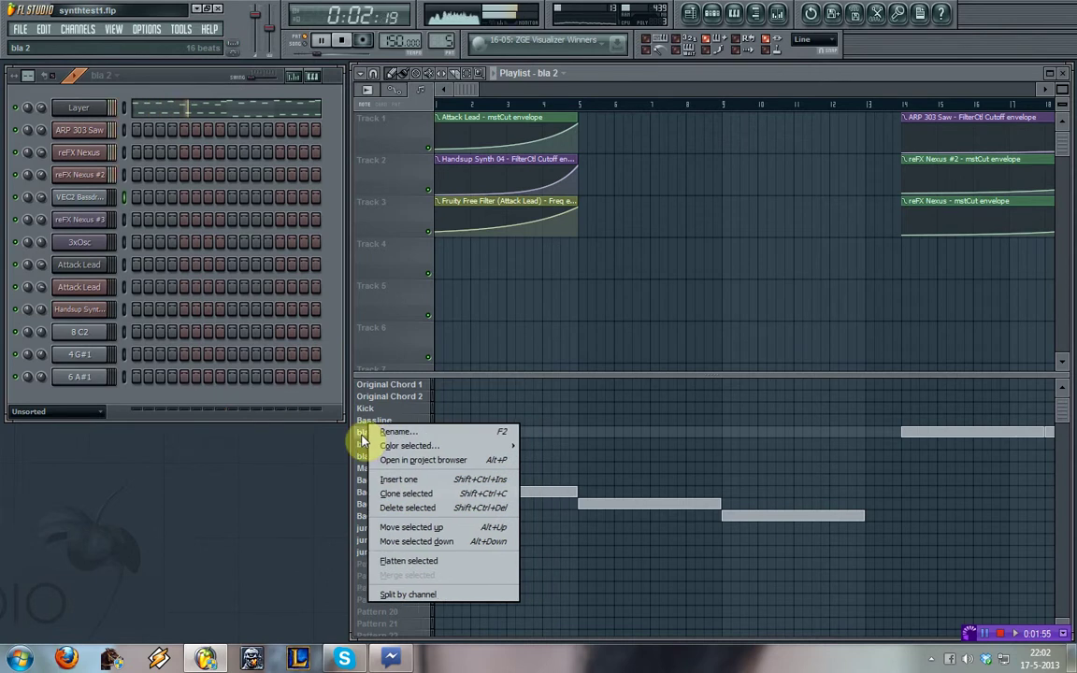
{"action": "left_click", "coordinate": [395, 432]}
{"action": "type", "text": "Main"}
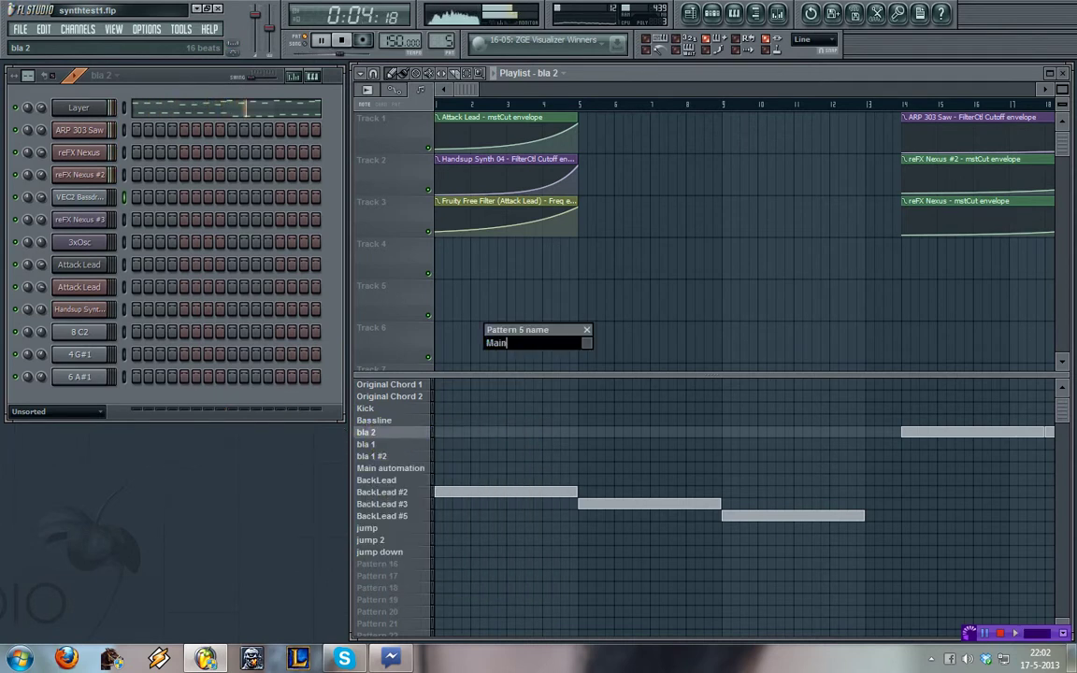
{"action": "type", "text": " Melody"}
{"action": "key", "text": "Return"}
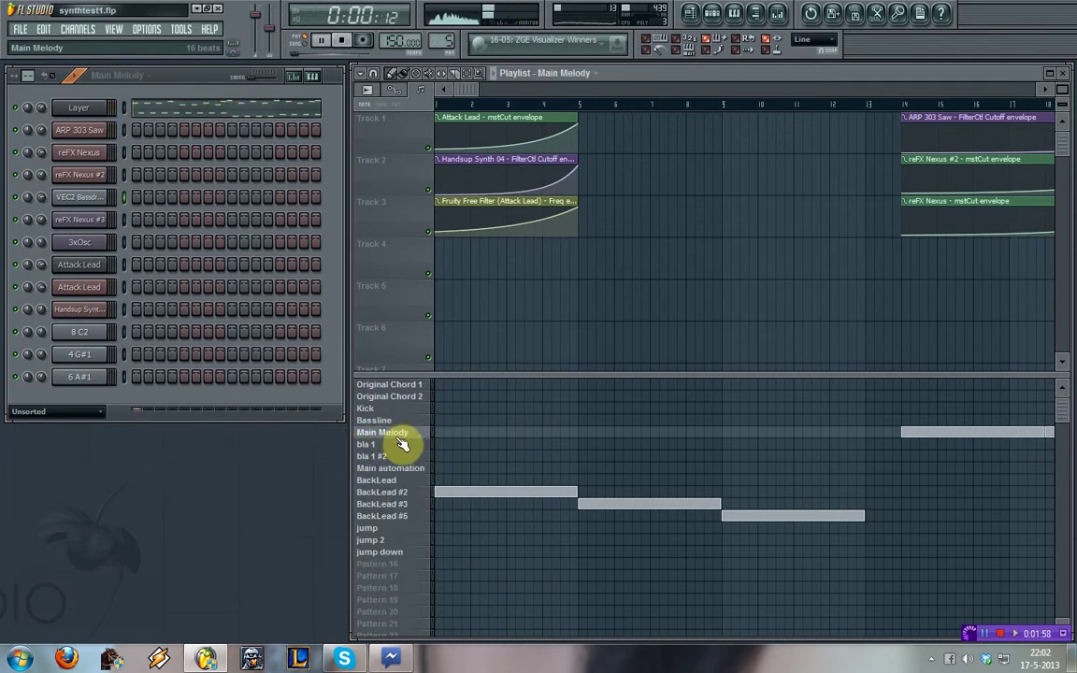
- Rename the Main Melody pattern as Main 1
{"action": "left_click", "coordinate": [402, 445]}
{"action": "key", "text": "space"}
{"action": "right_click", "coordinate": [402, 432]}
{"action": "left_click", "coordinate": [435, 433]}
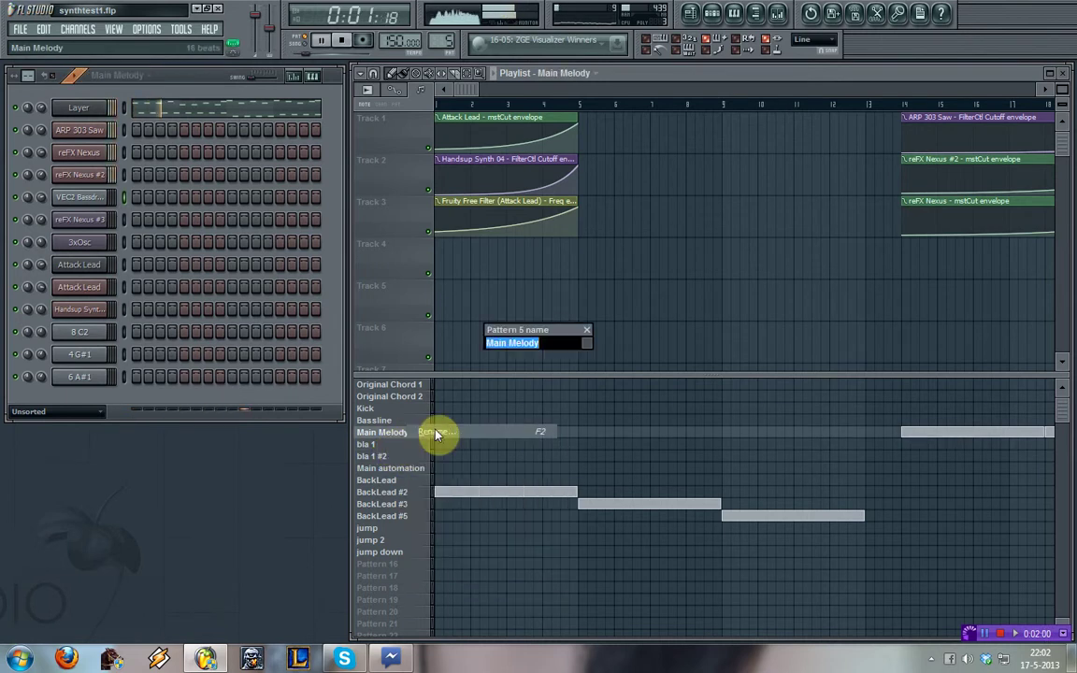
{"action": "type", "text": "Main 1"}
{"action": "key", "text": "Return"}
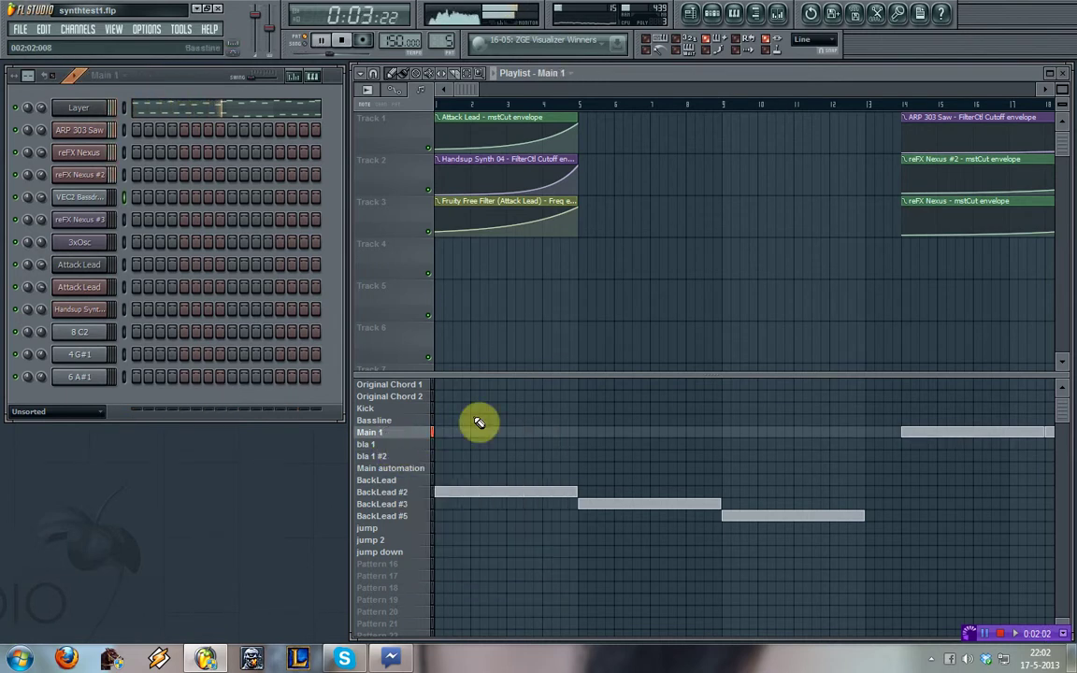
- Rename the bla 1 pattern as Main 2
{"action": "right_click", "coordinate": [400, 445]}
{"action": "left_click", "coordinate": [429, 444]}
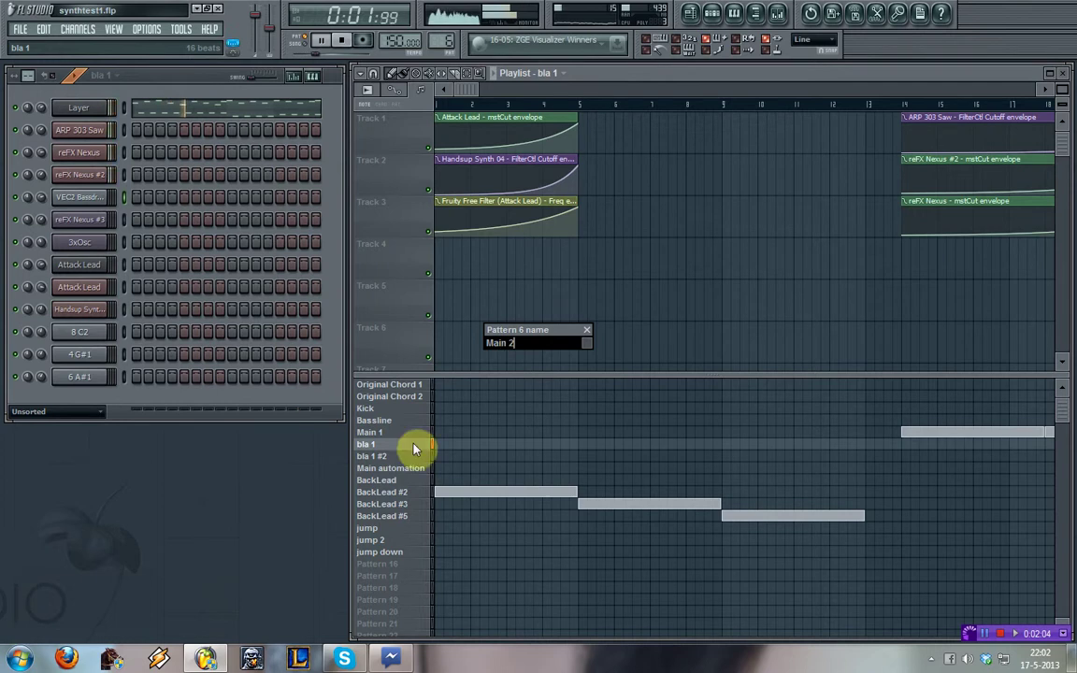
{"action": "key", "text": "Return"}
- Compare the Main 2 and bla 1 #2 patterns by playing them and examining their Layer notes in the piano roll
{"action": "left_click", "coordinate": [412, 457]}
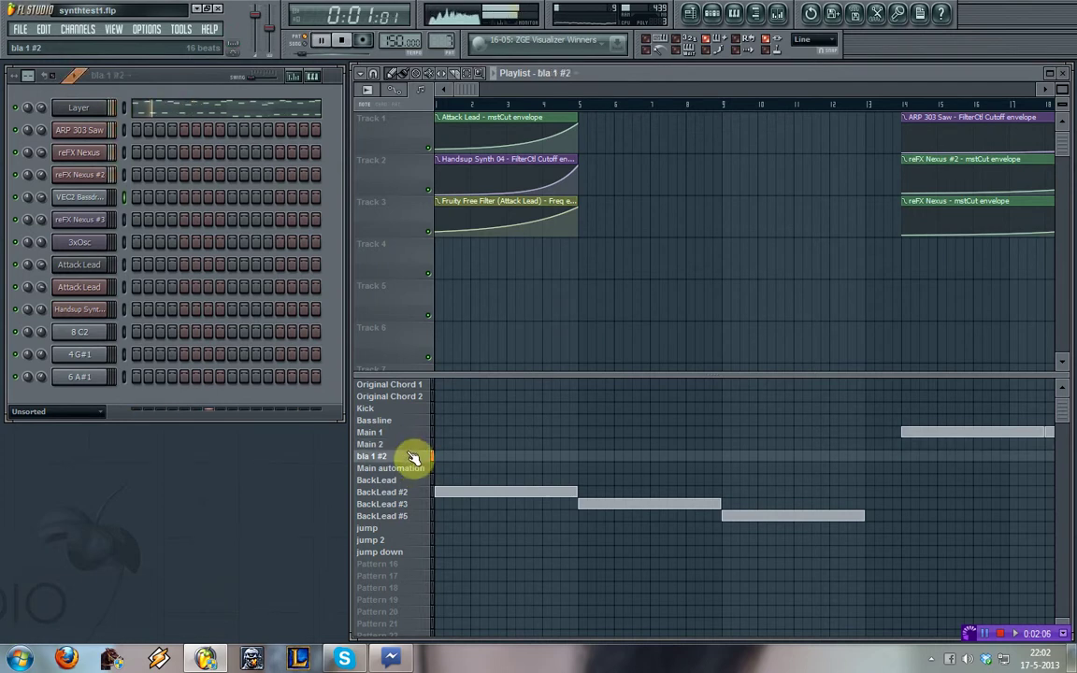
{"action": "left_click", "coordinate": [410, 448]}
{"action": "left_click", "coordinate": [412, 457]}
{"action": "left_click", "coordinate": [410, 450]}
{"action": "key", "text": "space"}
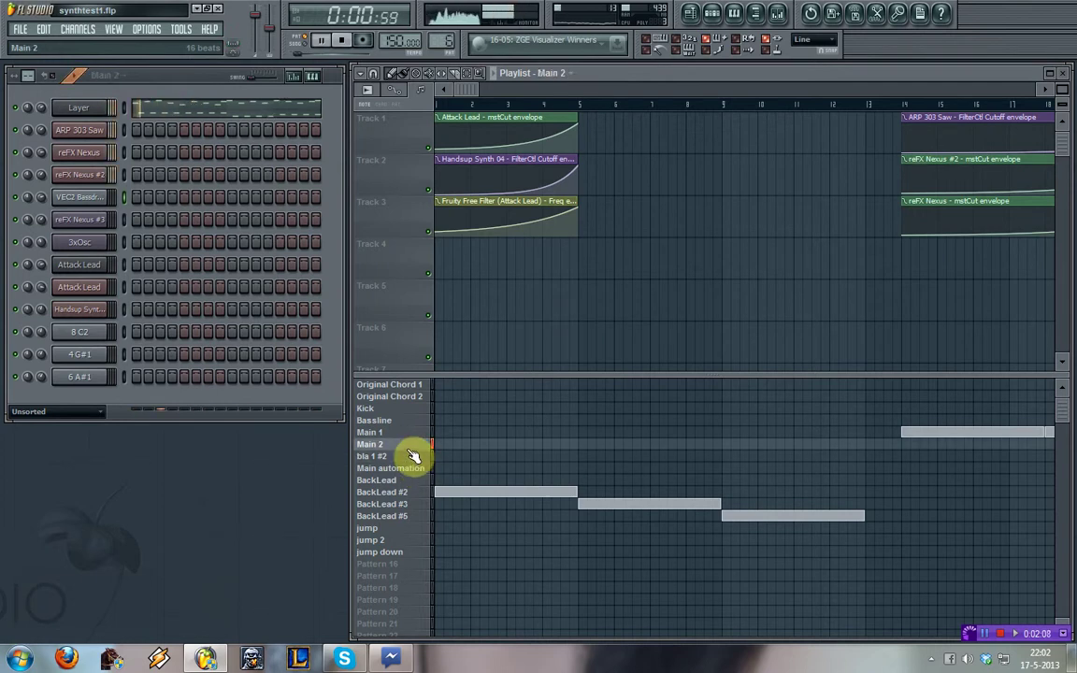
{"action": "left_click", "coordinate": [210, 110]}
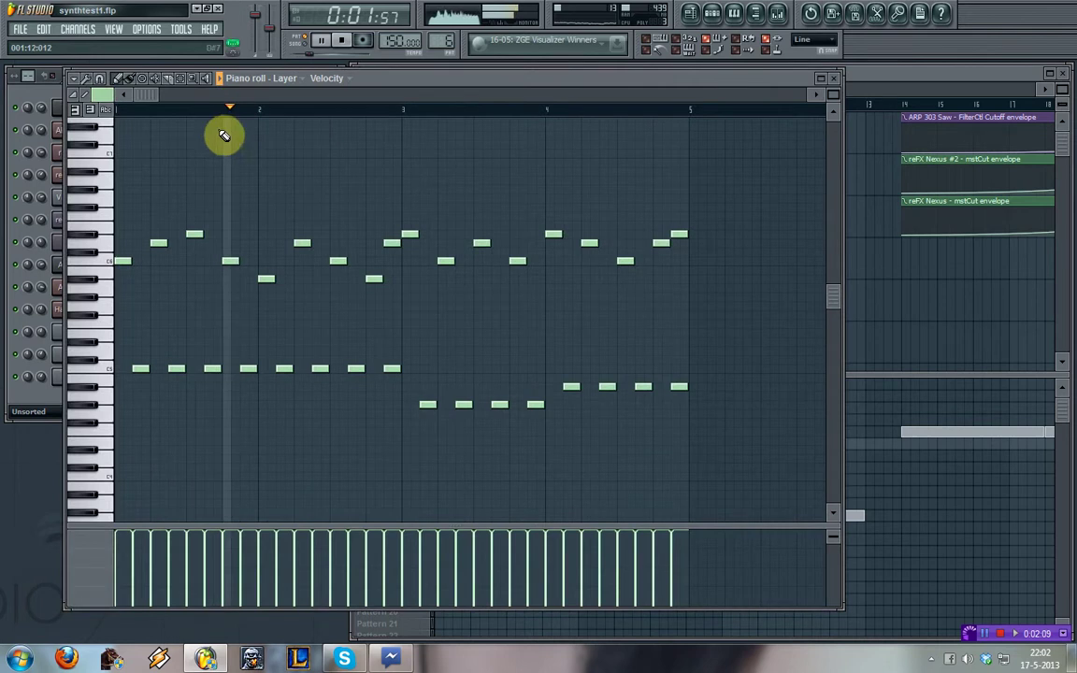
{"action": "left_click", "coordinate": [836, 80]}
{"action": "key", "text": "space"}
{"action": "left_click", "coordinate": [404, 459]}
{"action": "left_click", "coordinate": [406, 467]}
{"action": "left_click", "coordinate": [385, 457]}
{"action": "key", "text": "space"}
{"action": "left_click", "coordinate": [178, 109]}
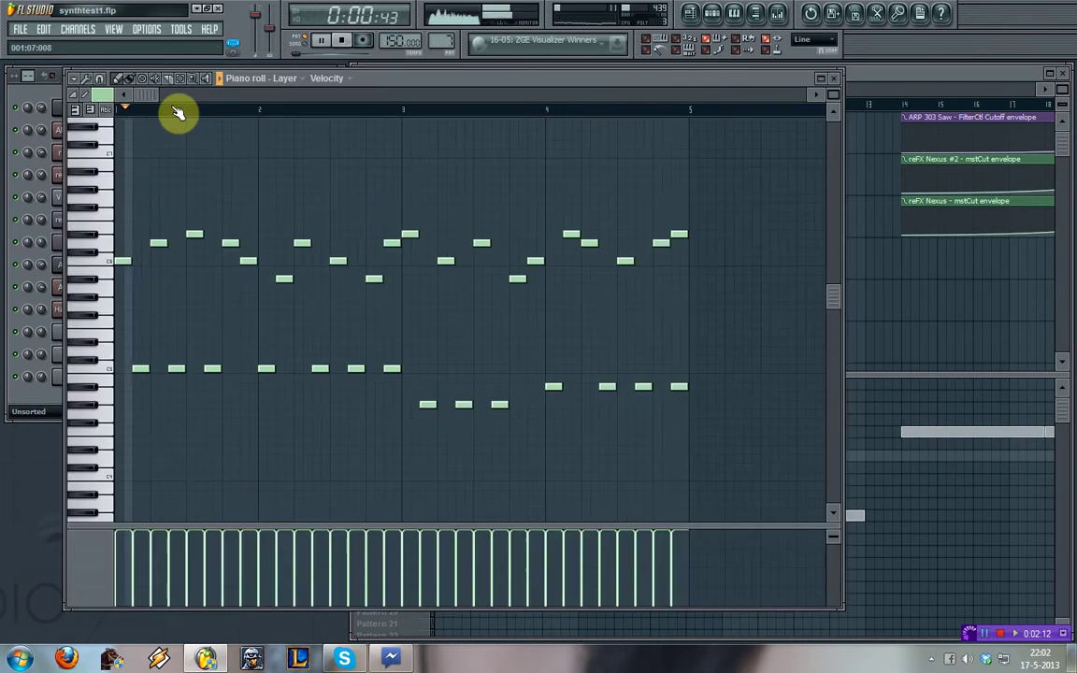
{"action": "left_click", "coordinate": [834, 78]}
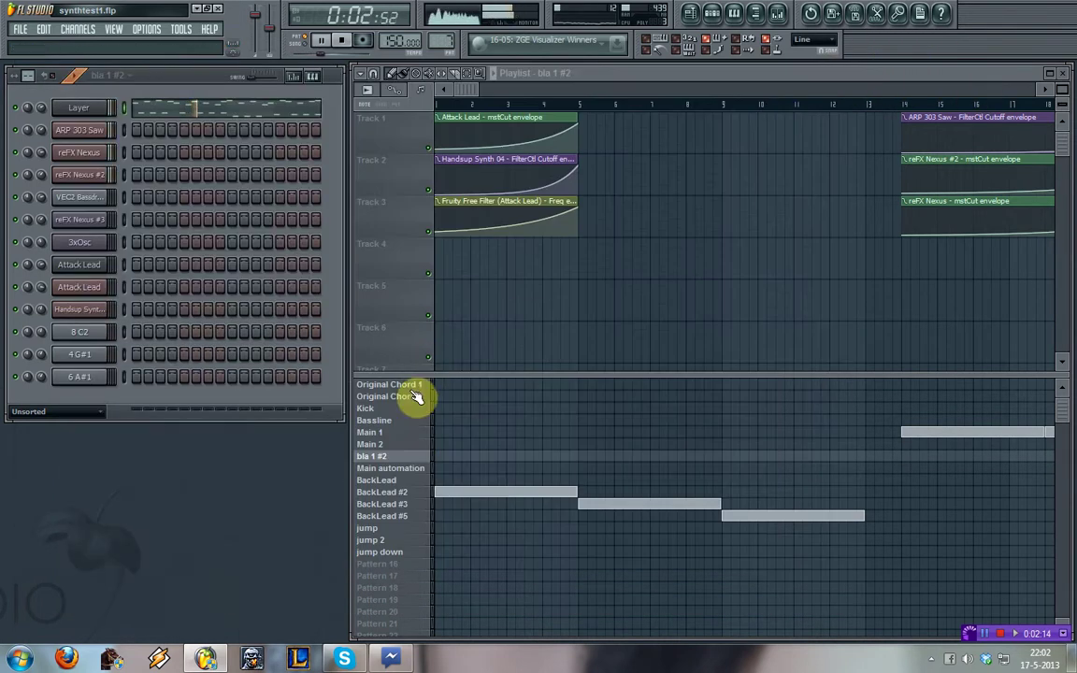
- Rename the bla 1 #2 pattern as Main 2.2 and delete the Main automation pattern
{"action": "right_click", "coordinate": [404, 457]}
{"action": "left_click", "coordinate": [439, 468]}
{"action": "type", "text": "Mai"}
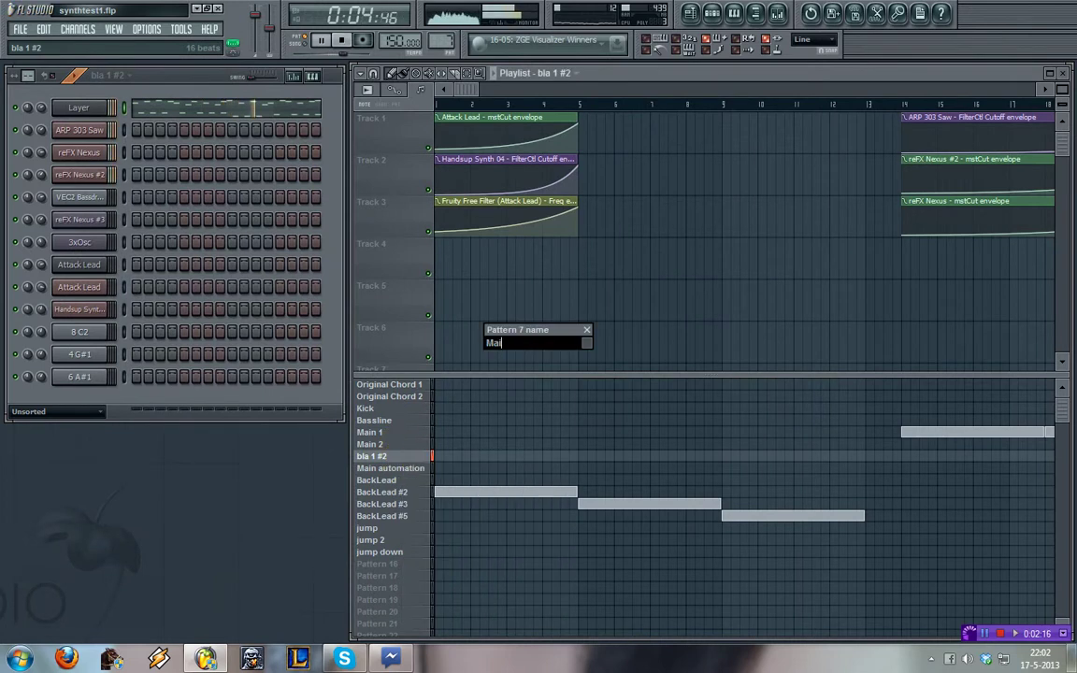
{"action": "type", "text": "n 2.2"}
{"action": "key", "text": "Return"}
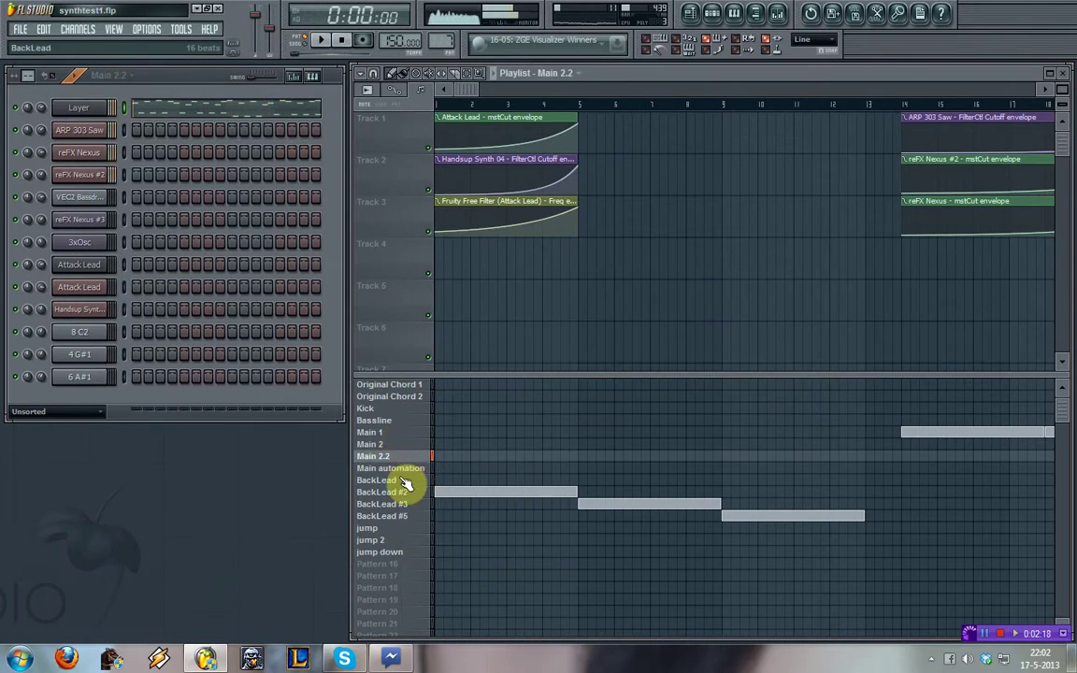
{"action": "right_click", "coordinate": [406, 467]}
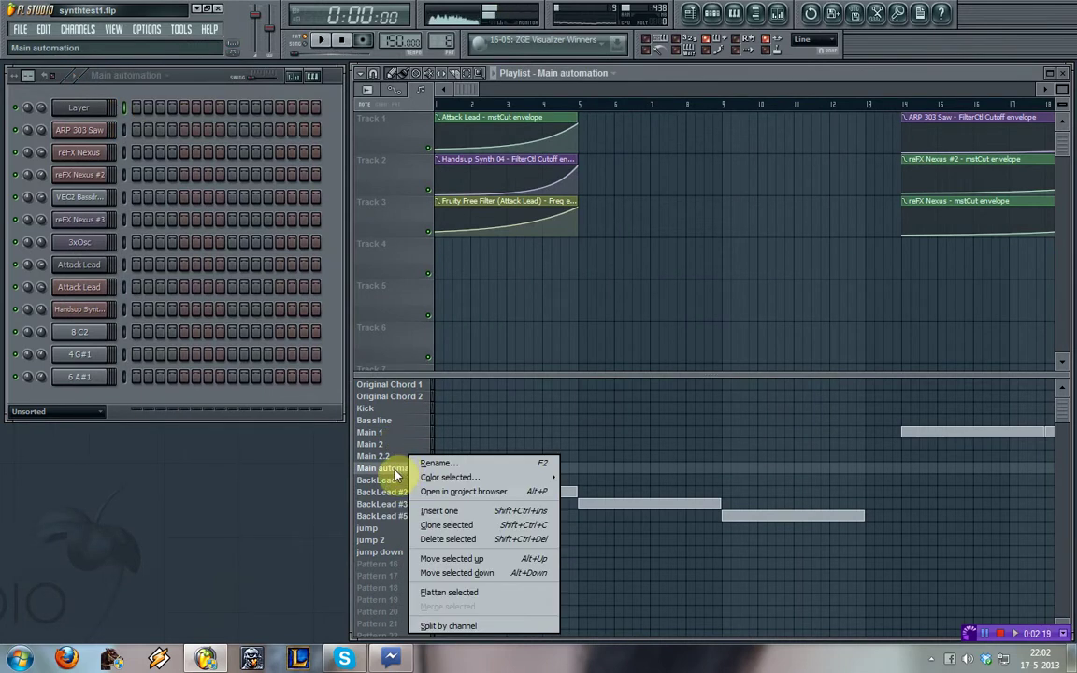
{"action": "left_click", "coordinate": [483, 541]}
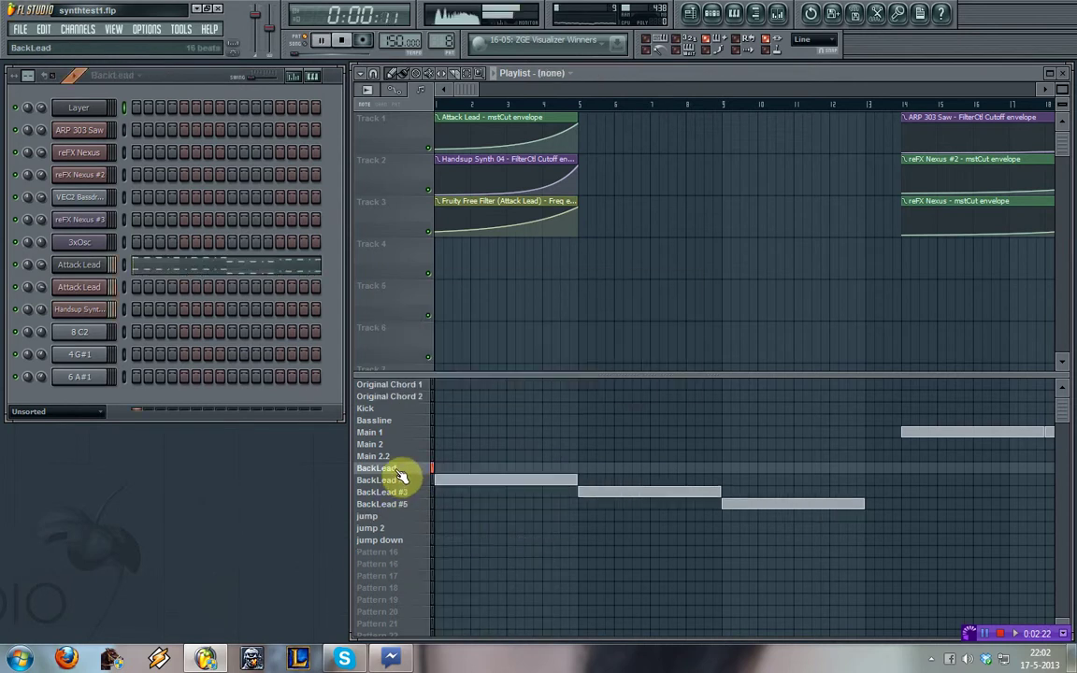
- Rename the BackLead pattern as Chord 1
{"action": "right_click", "coordinate": [399, 472]}
{"action": "left_click", "coordinate": [439, 479]}
{"action": "type", "text": "Chord 1"}
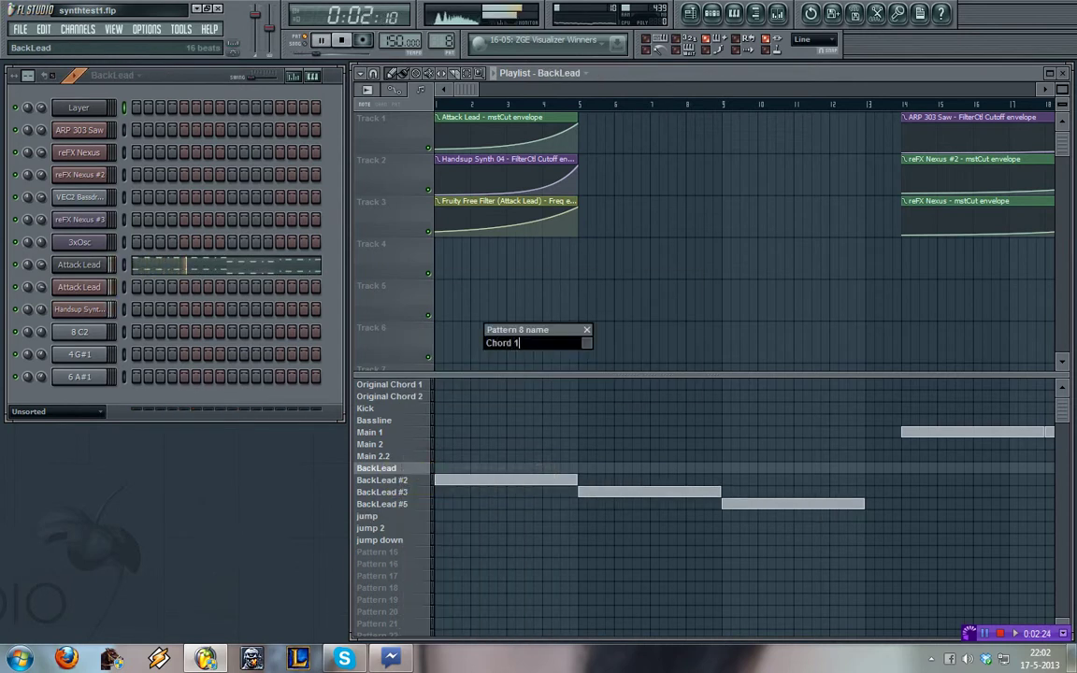
{"action": "key", "text": "Return"}
- Change the name of the Chord 1 pattern to Chord Flat
{"action": "right_click", "coordinate": [399, 467]}
{"action": "left_click", "coordinate": [477, 417]}
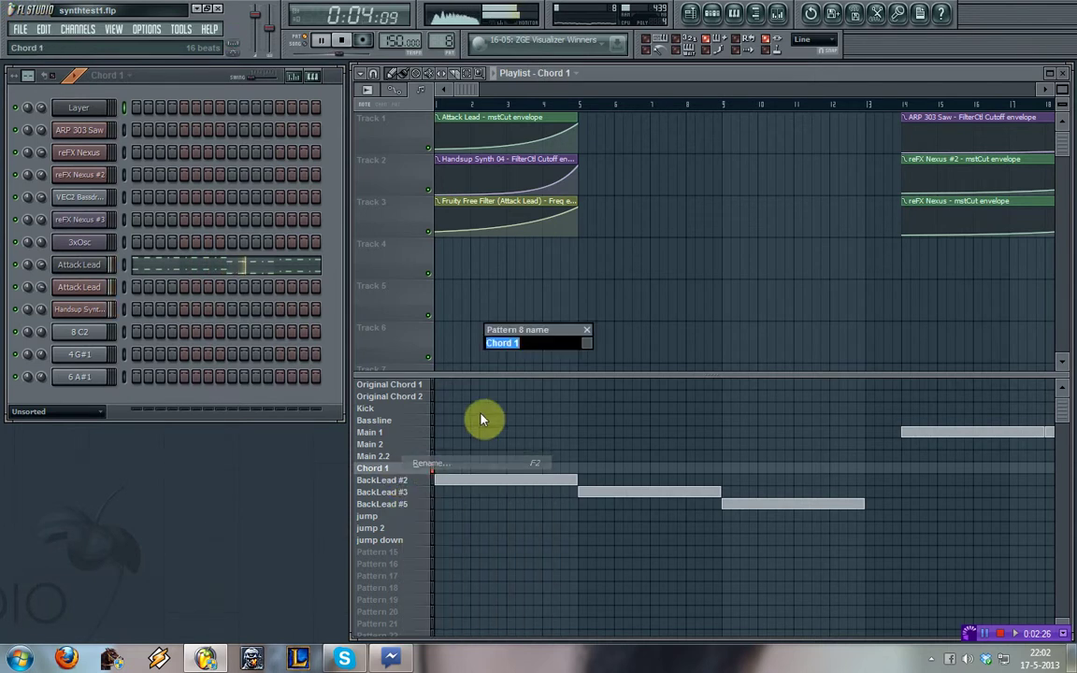
{"action": "type", "text": "Chord Flat"}
{"action": "key", "text": "Return"}
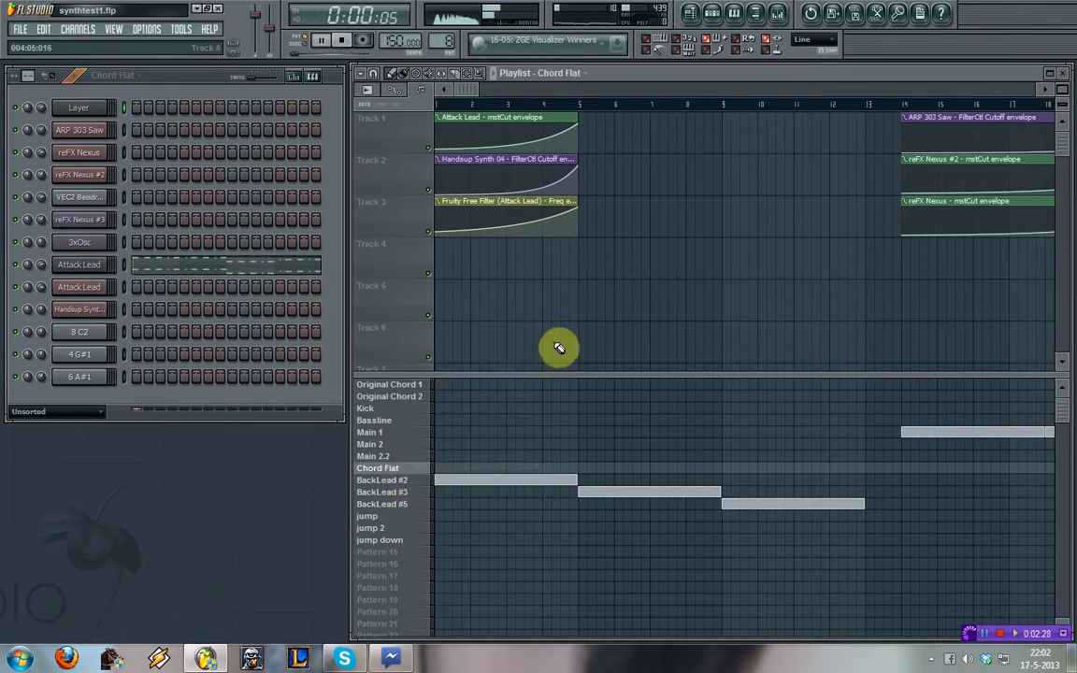
- Rename the BackLead #2 pattern as Chord 1
{"action": "right_click", "coordinate": [445, 480]}
{"action": "left_click", "coordinate": [445, 464]}
{"action": "type", "text": "Chord"}
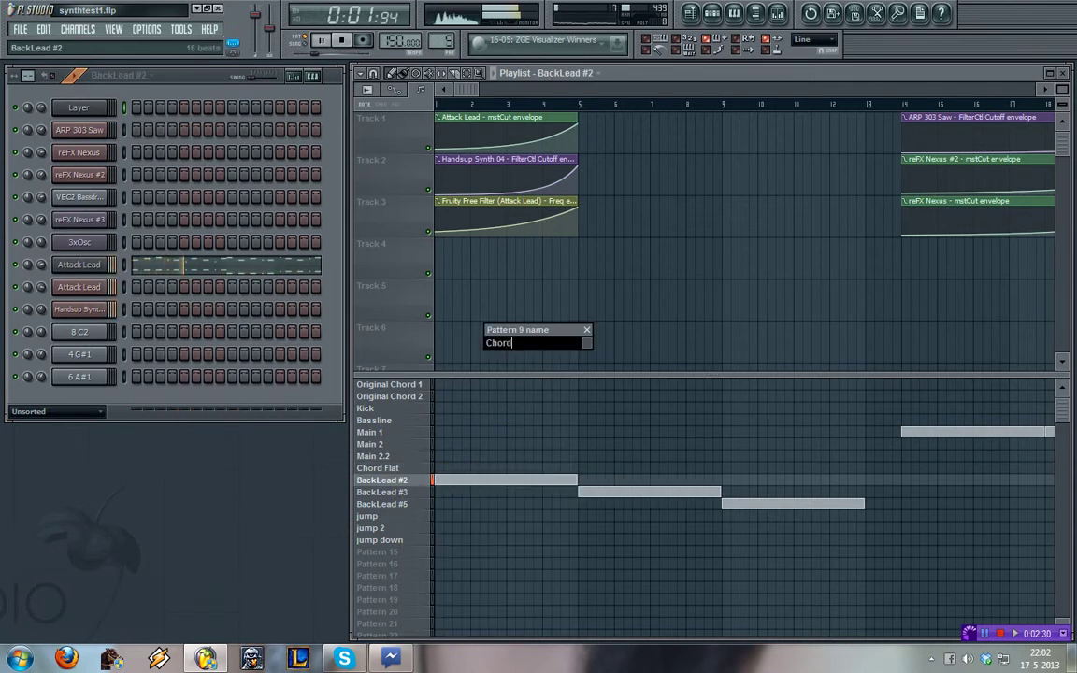
{"action": "type", "text": " 4"}
{"action": "key", "text": "Return"}
- Rename the BackLead #3 pattern as Chord 1.2
{"action": "right_click", "coordinate": [377, 496]}
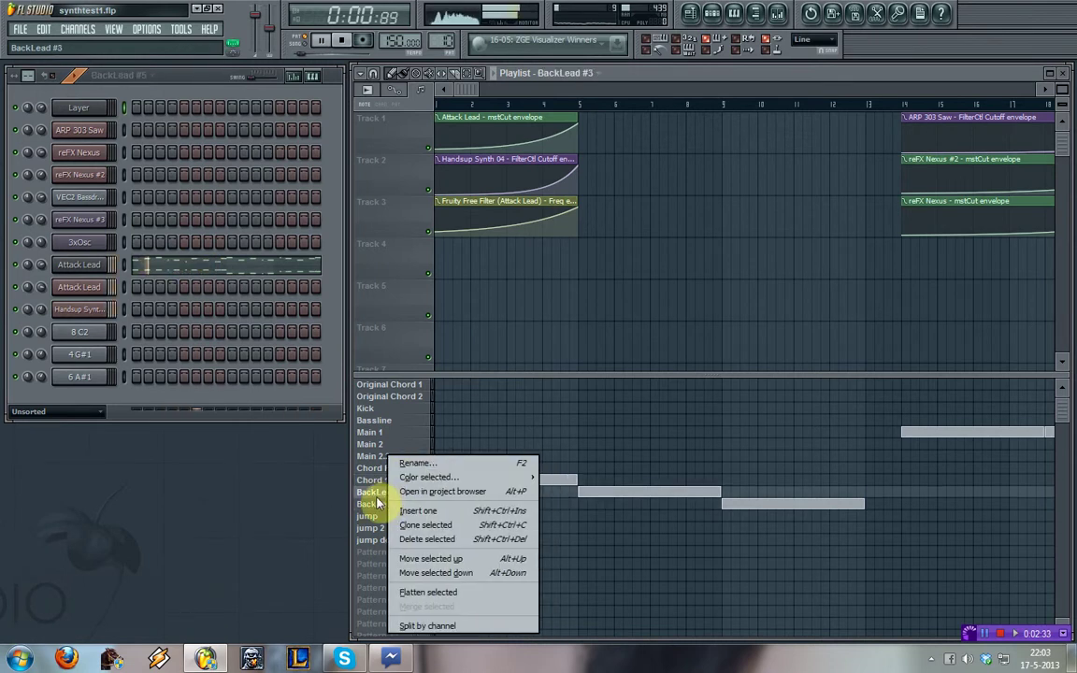
{"action": "left_click", "coordinate": [418, 463]}
{"action": "type", "text": "Chord 1"}
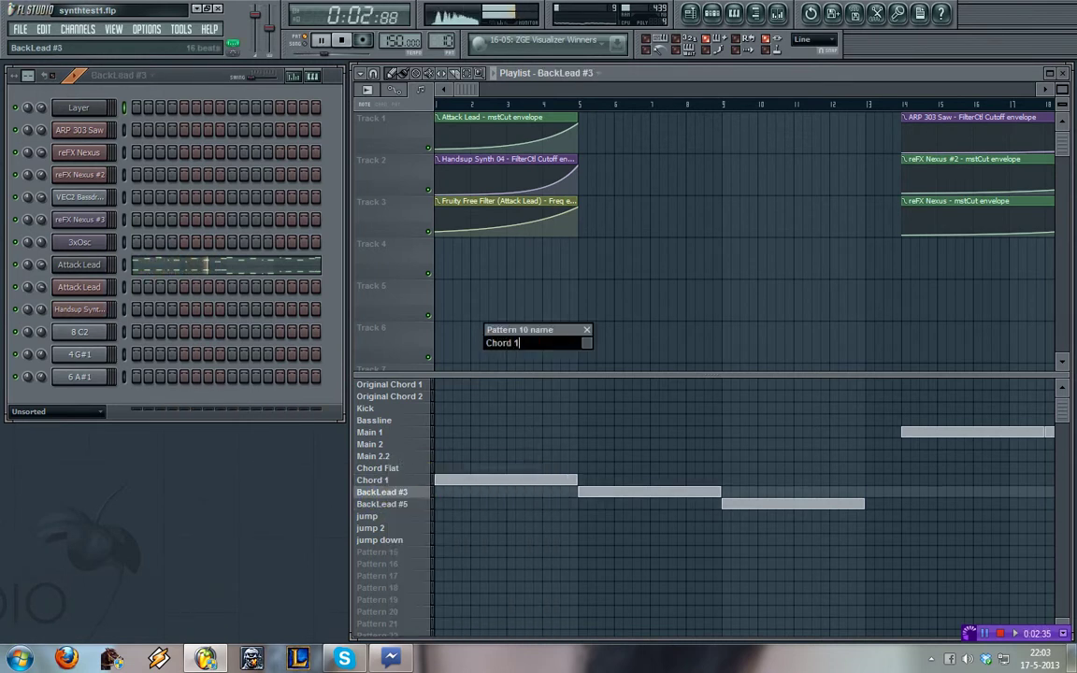
{"action": "type", "text": ".2"}
{"action": "key", "text": "Return"}
- Rename the BackLead #5 pattern as Chord Long
{"action": "right_click", "coordinate": [414, 500]}
{"action": "left_click", "coordinate": [423, 473]}
{"action": "type", "text": "C"}
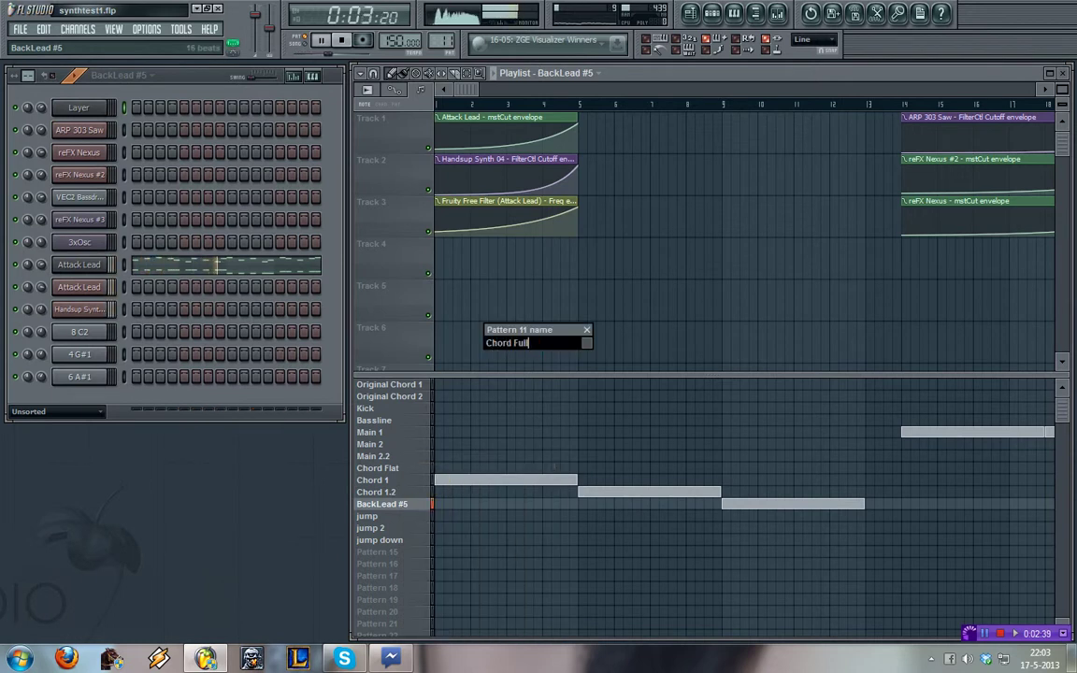
{"action": "type", "text": "hord Lo"}
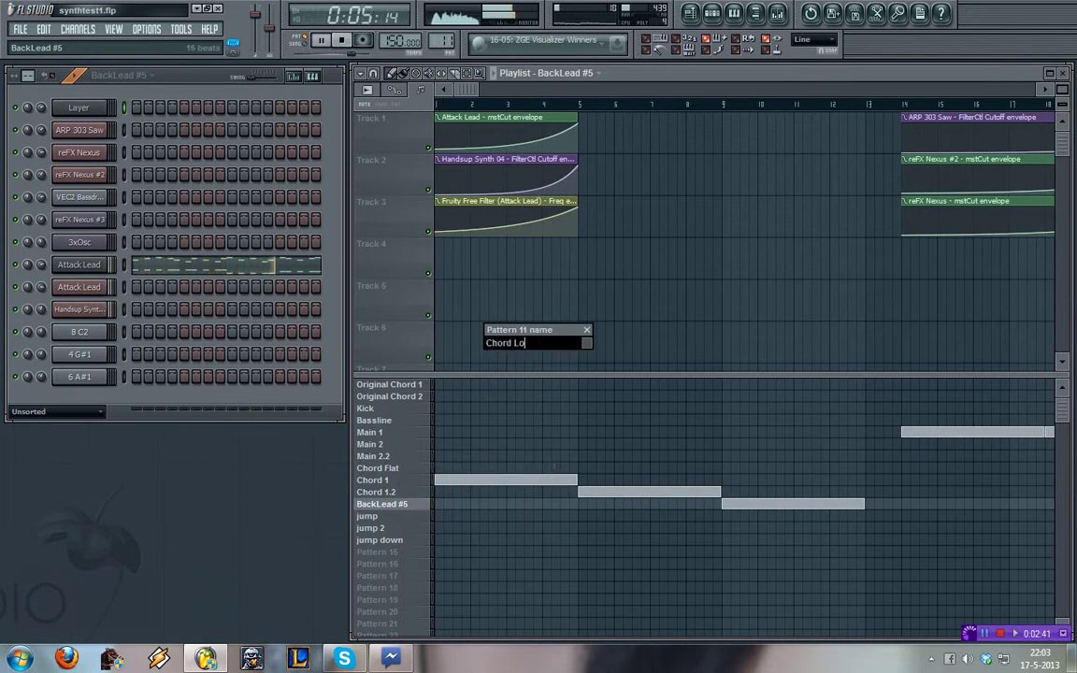
{"action": "type", "text": "ng"}
{"action": "key", "text": "Return"}
- Rename the jump pattern as Jump Kick 1
{"action": "right_click", "coordinate": [409, 514]}
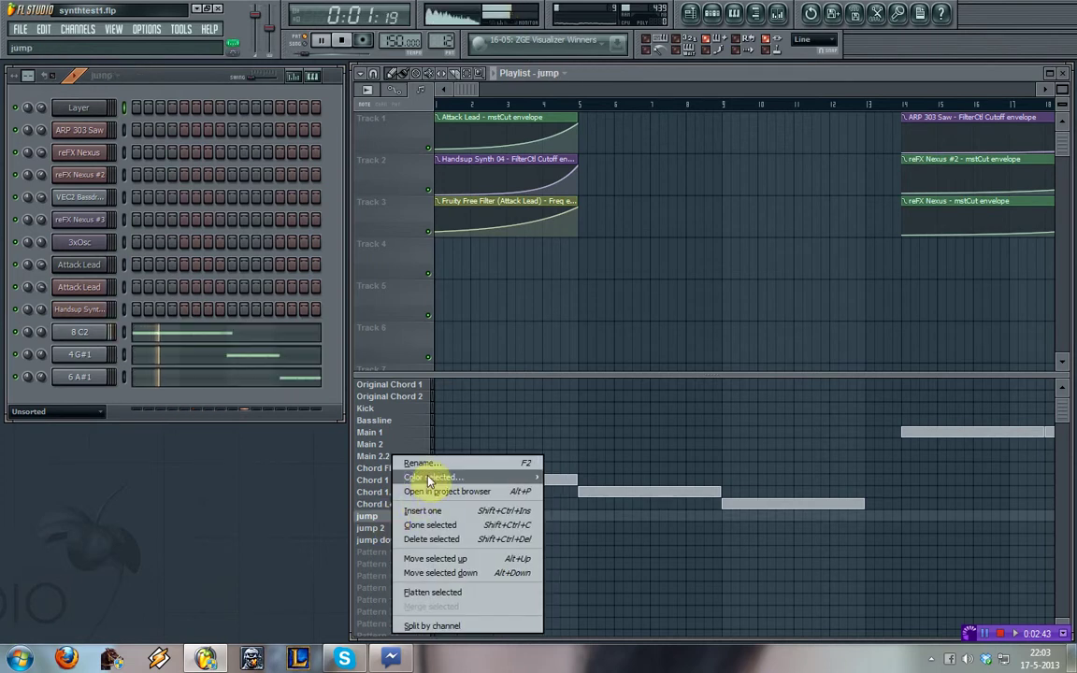
{"action": "left_click", "coordinate": [428, 466]}
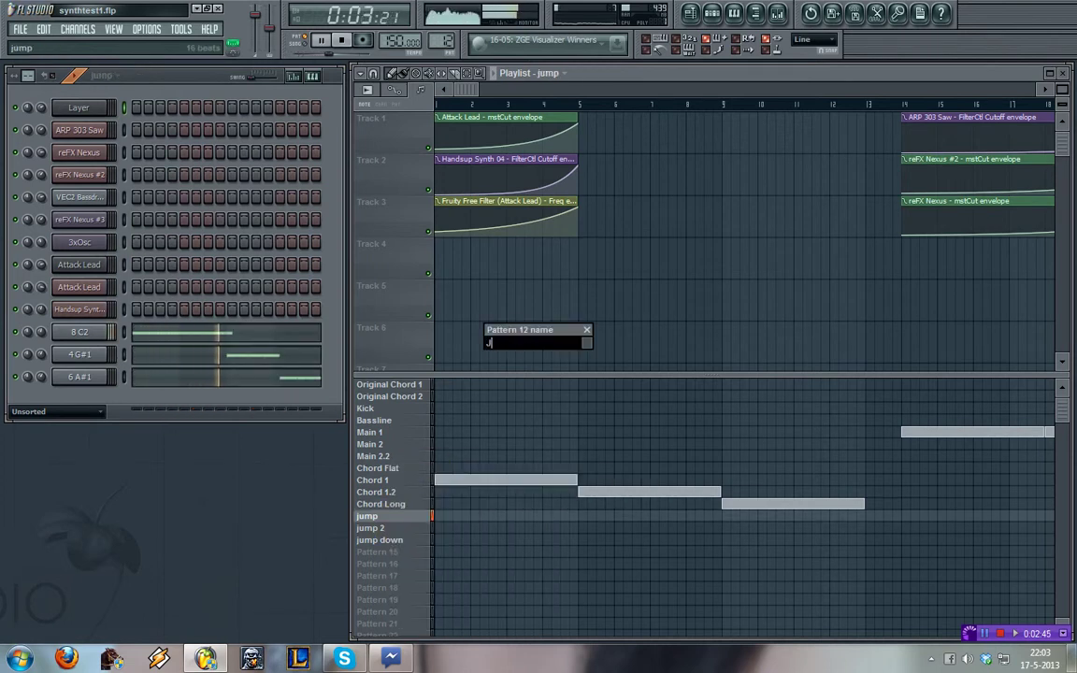
{"action": "type", "text": "Jump Kick 1"}
{"action": "key", "text": "Return"}
- Rename the jump 2 pattern as Jump Kick 2
{"action": "right_click", "coordinate": [413, 529]}
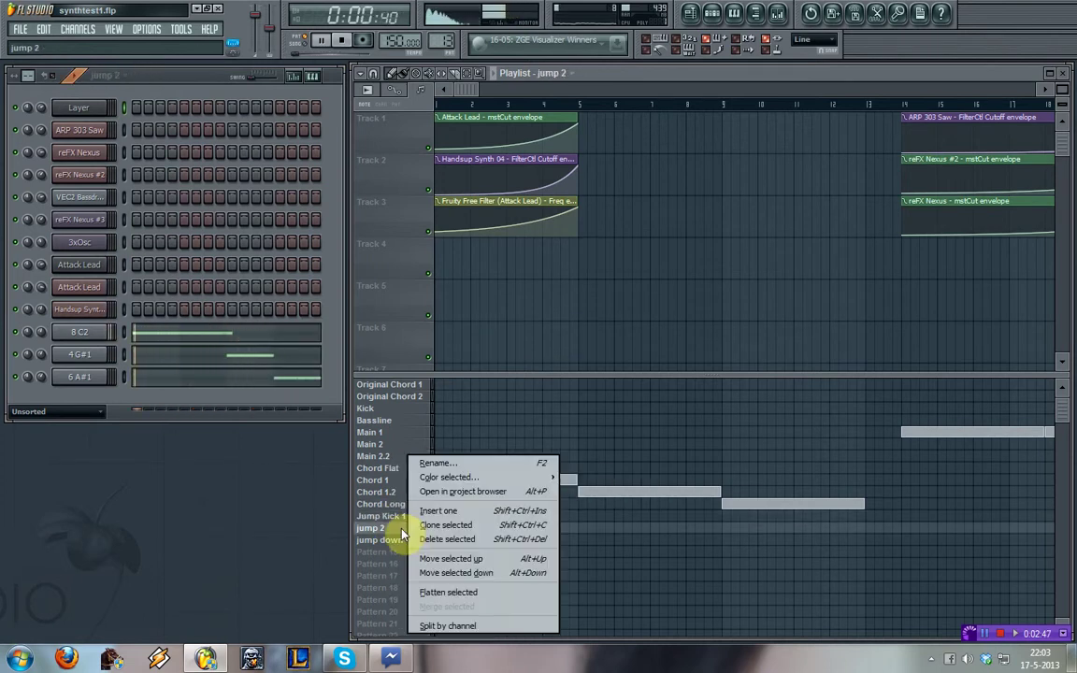
{"action": "left_click", "coordinate": [438, 466]}
{"action": "type", "text": "Jump"}
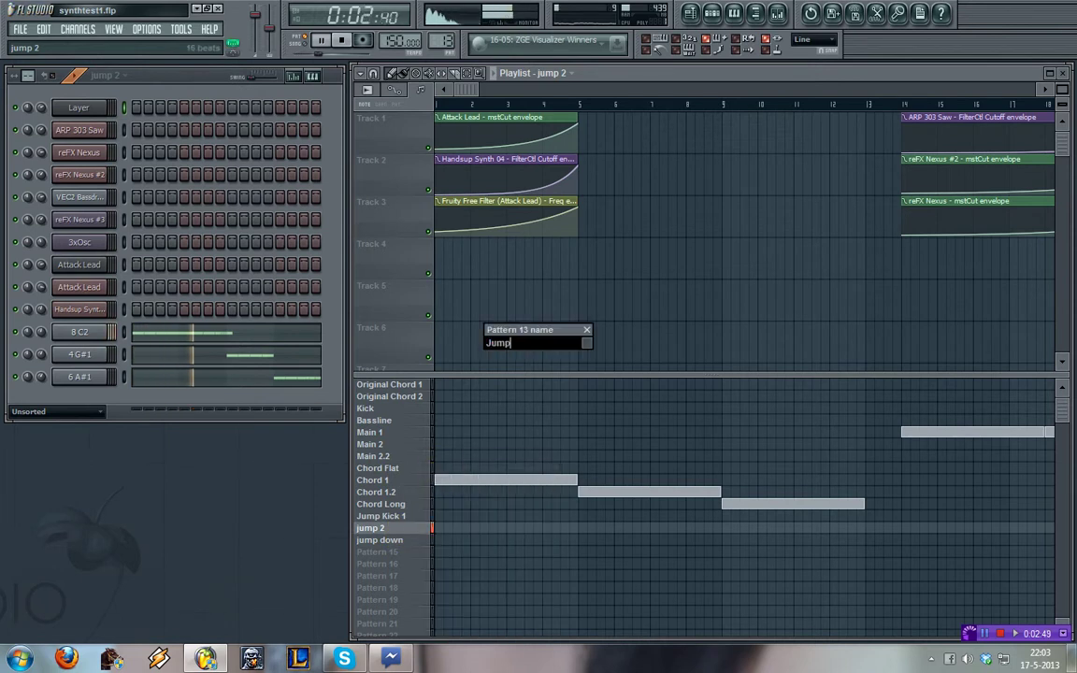
{"action": "type", "text": " Kick 2"}
{"action": "key", "text": "Return"}
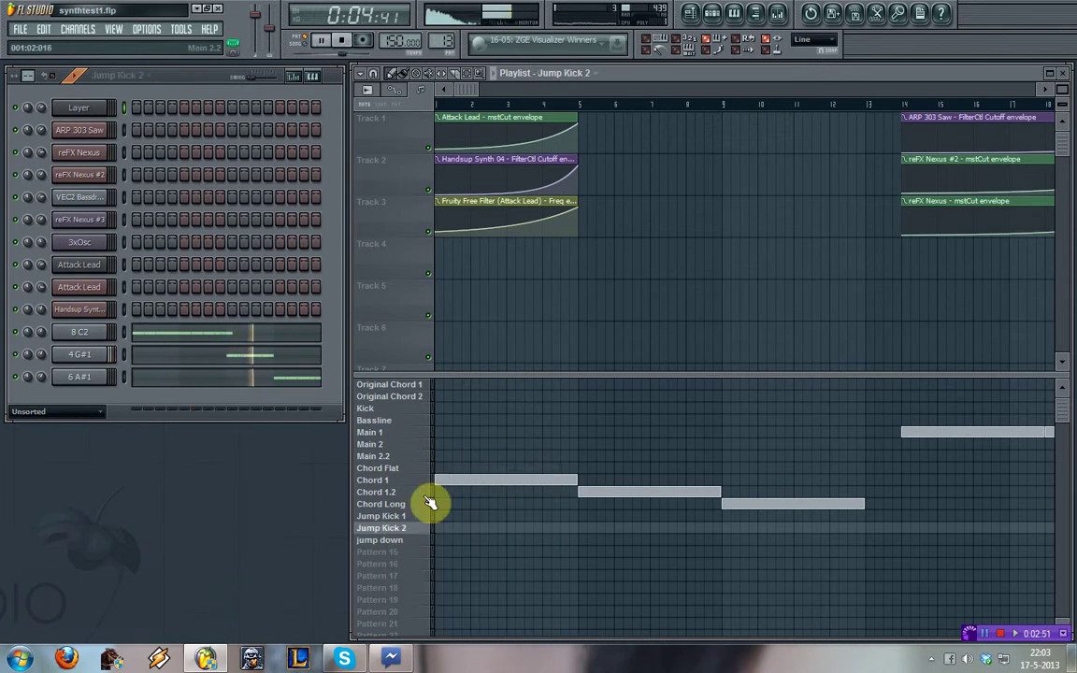
- Rename the jump down pattern as Jump Kick Fade
{"action": "right_click", "coordinate": [411, 540]}
{"action": "left_click", "coordinate": [444, 462]}
{"action": "type", "text": "K"}
{"action": "key", "text": "BackSpace"}
{"action": "type", "text": "Jiu"}
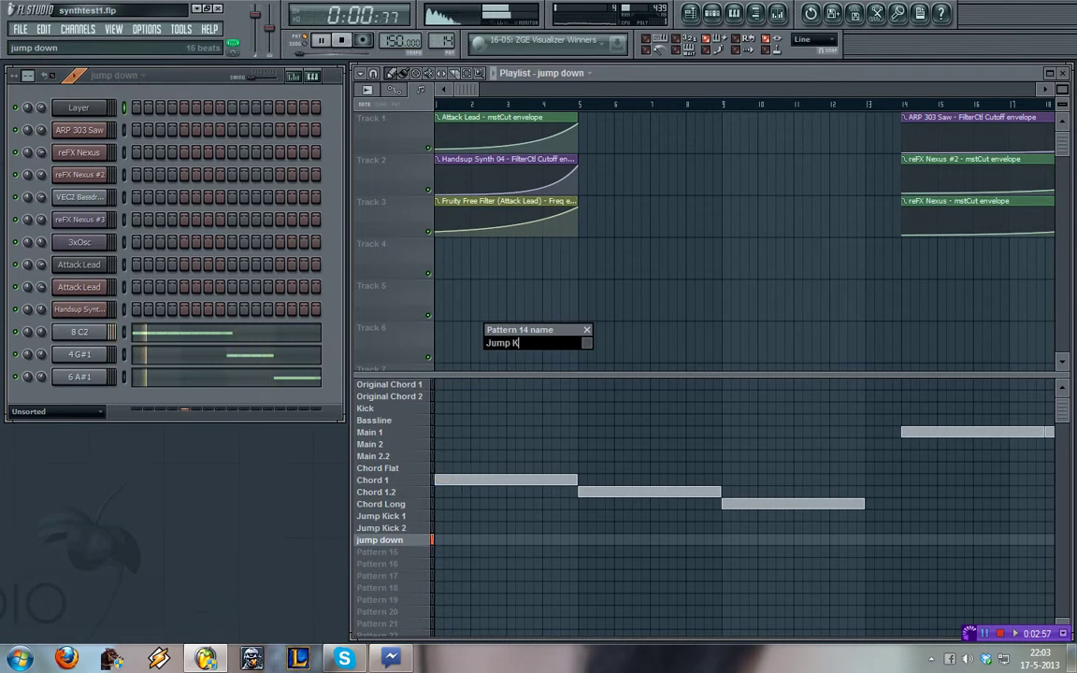
{"action": "type", "text": "p Kick Fade"}
{"action": "key", "text": "Return"}
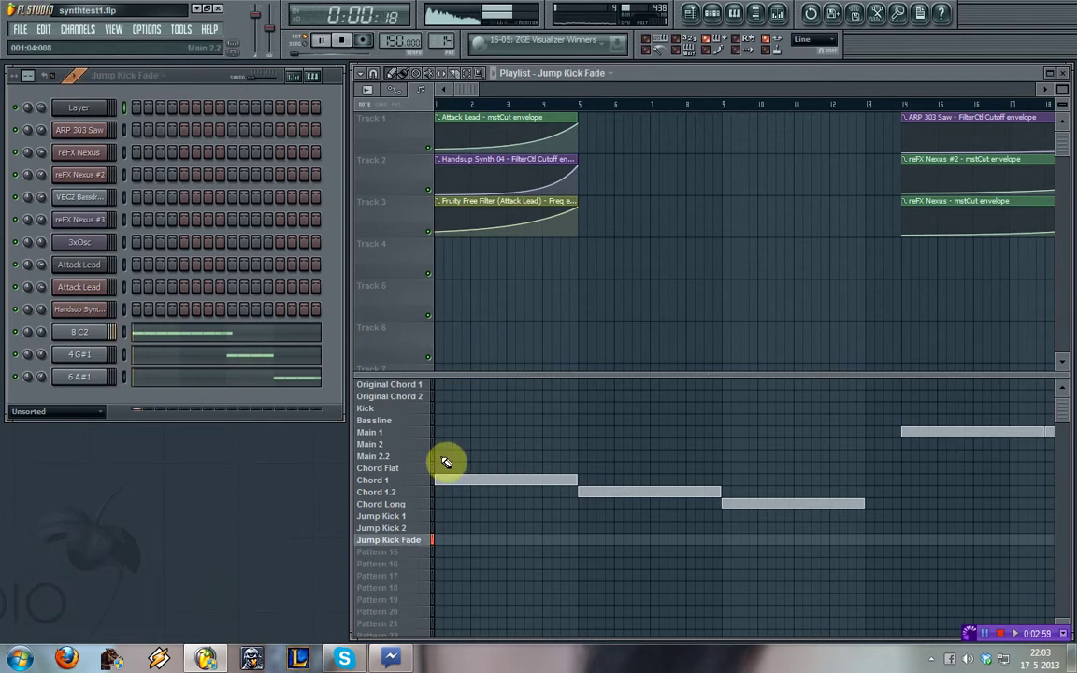
- Clone the Chord Flat pattern and name the copy Intro
{"action": "left_click", "coordinate": [408, 471]}
{"action": "left_click", "coordinate": [409, 483]}
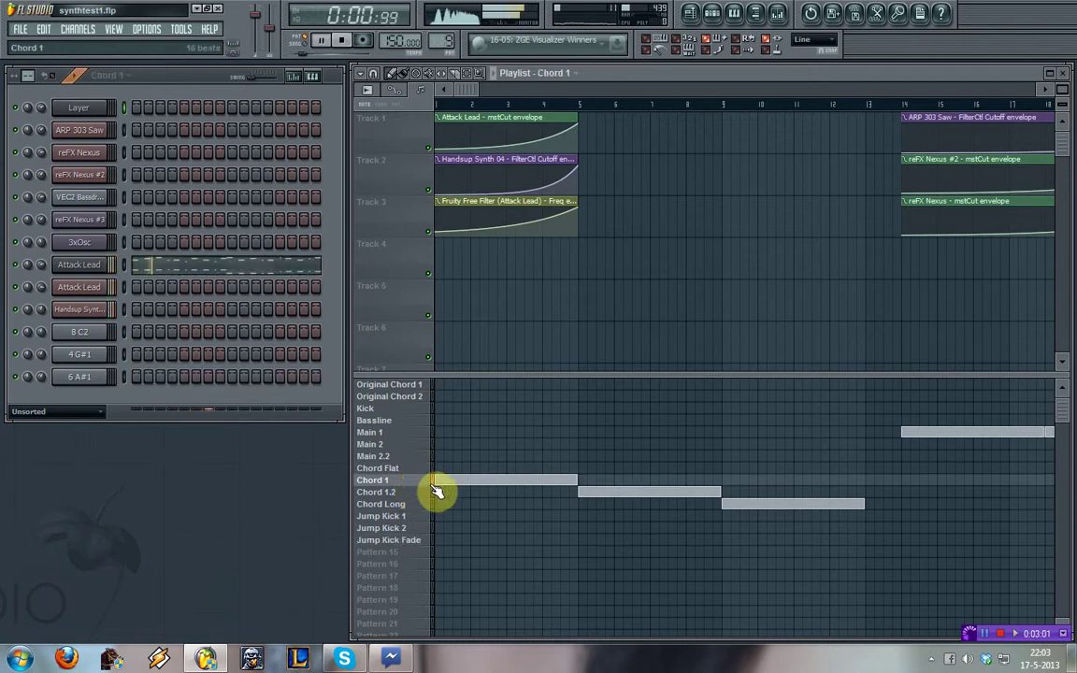
{"action": "left_click", "coordinate": [411, 467]}
{"action": "key", "text": "space"}
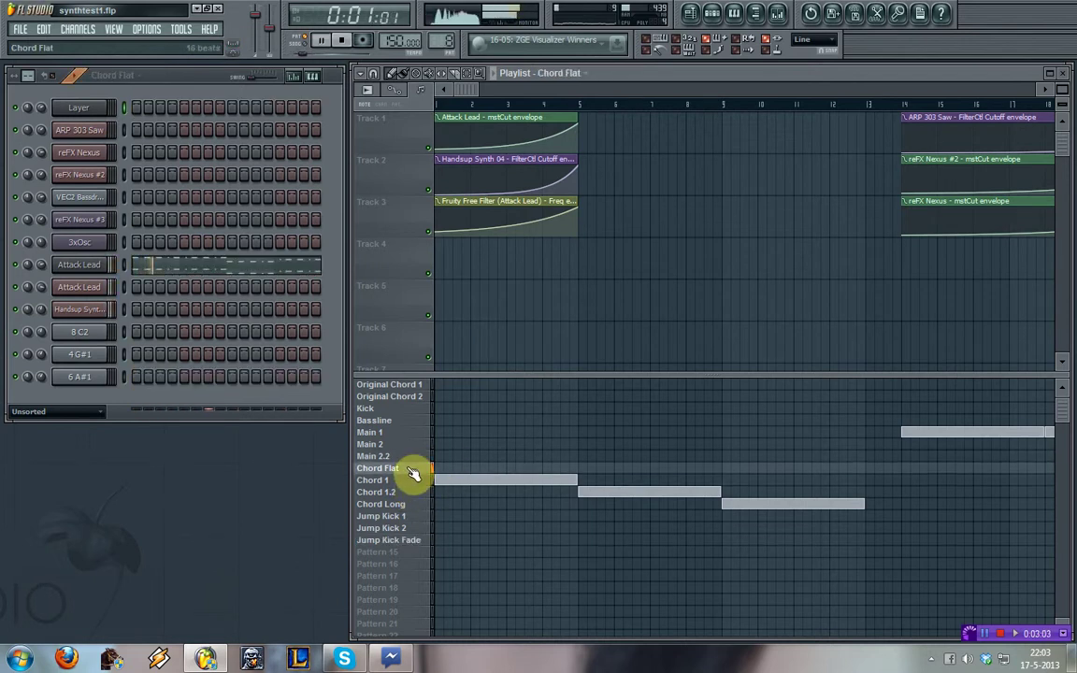
{"action": "right_click", "coordinate": [414, 475]}
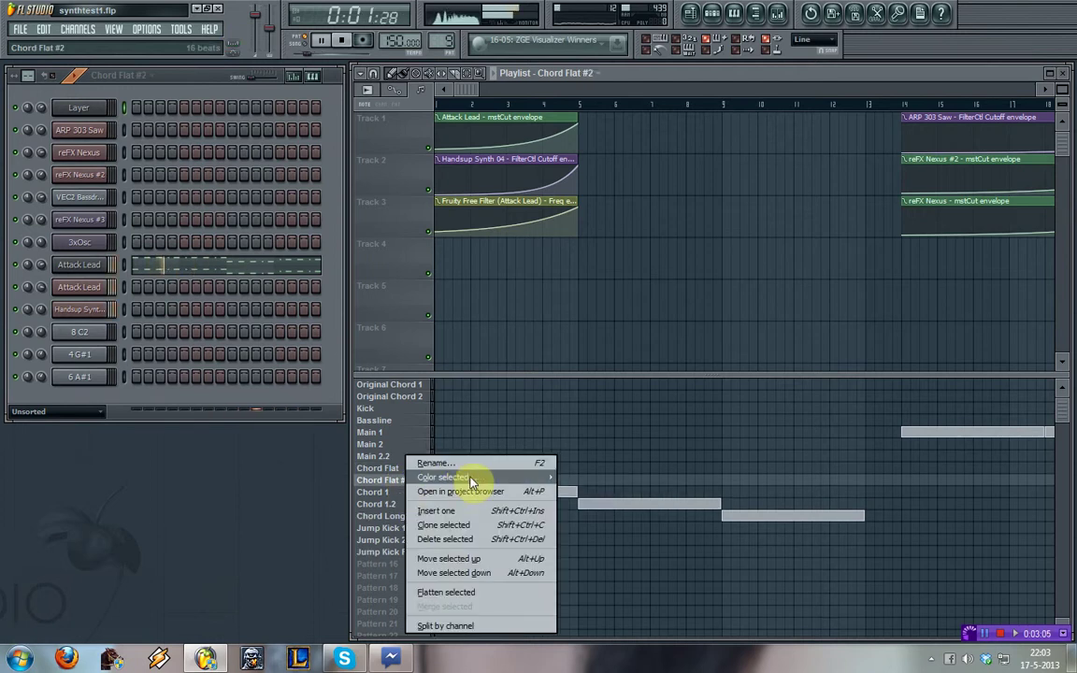
{"action": "left_click", "coordinate": [473, 481]}
{"action": "type", "text": "Untro"}
{"action": "key", "text": "Return"}
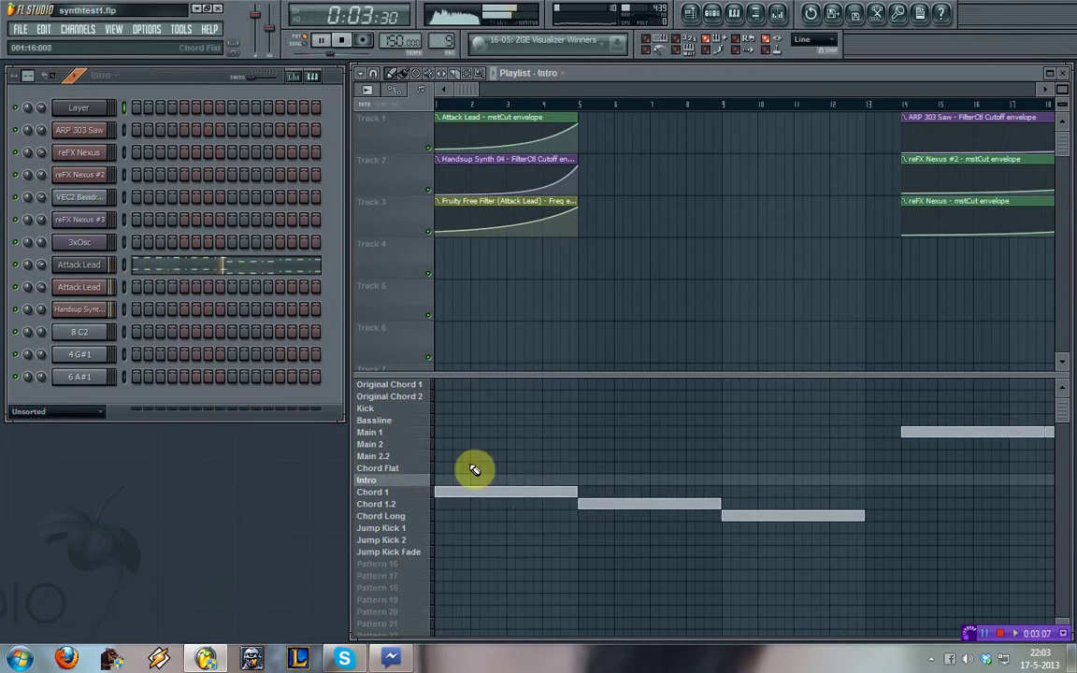
- In the Intro pattern's Attack Lead piano roll, move all notes after the first three pairs one bar later
{"action": "left_click", "coordinate": [178, 271]}
{"action": "key", "text": "space"}
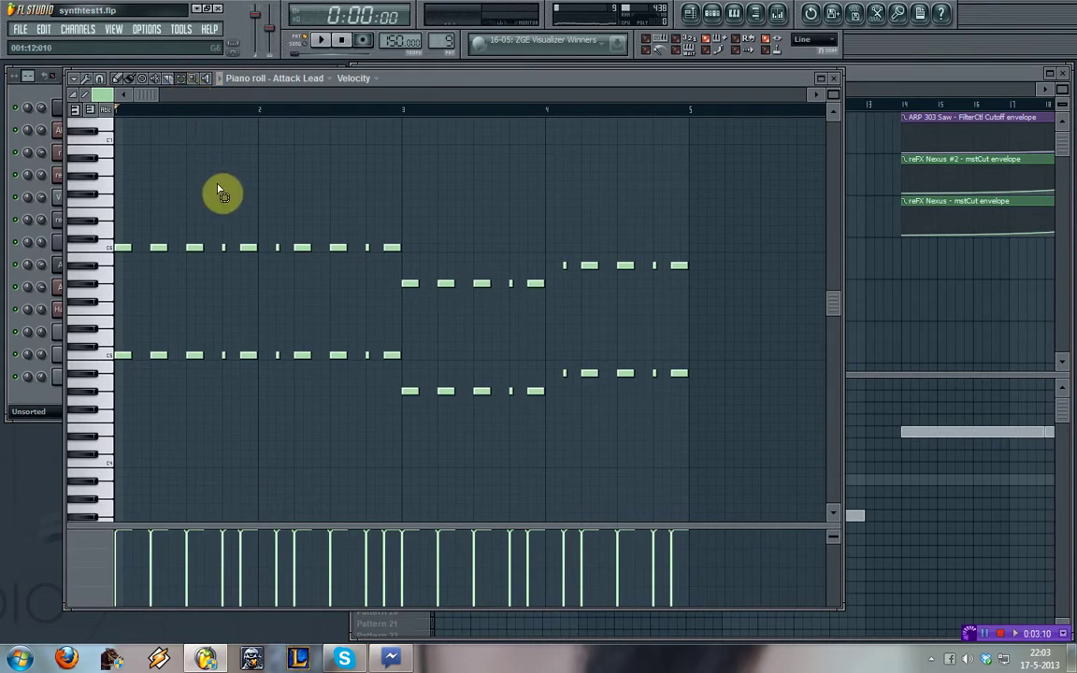
{"action": "left_click_drag", "start_coordinate": [217, 180], "coordinate": [733, 476]}
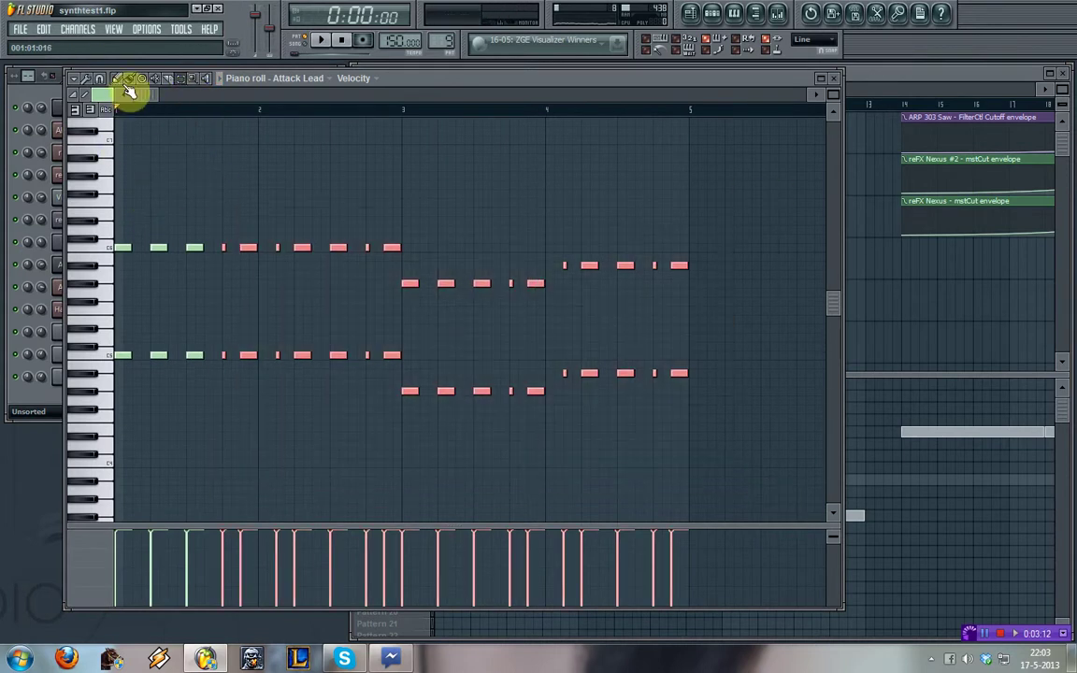
{"action": "left_click", "coordinate": [234, 250]}
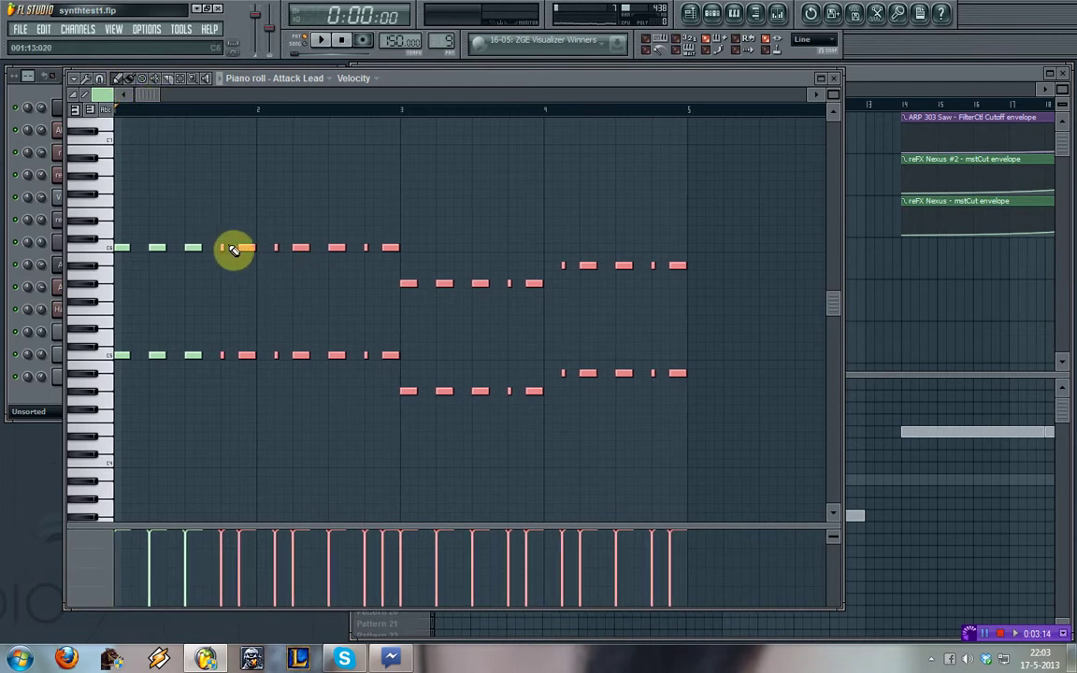
{"action": "left_click_drag", "start_coordinate": [242, 247], "coordinate": [384, 245]}
{"action": "key", "text": "space"}
- Delete all Attack Lead notes from bar 3 onward and play the shortened Intro pattern
{"action": "left_click_drag", "start_coordinate": [152, 96], "coordinate": [273, 125]}
{"action": "left_click_drag", "start_coordinate": [273, 156], "coordinate": [709, 471]}
{"action": "key", "text": "Delete"}
{"action": "left_click_drag", "start_coordinate": [257, 95], "coordinate": [0, 109]}
{"action": "key", "text": "space"}
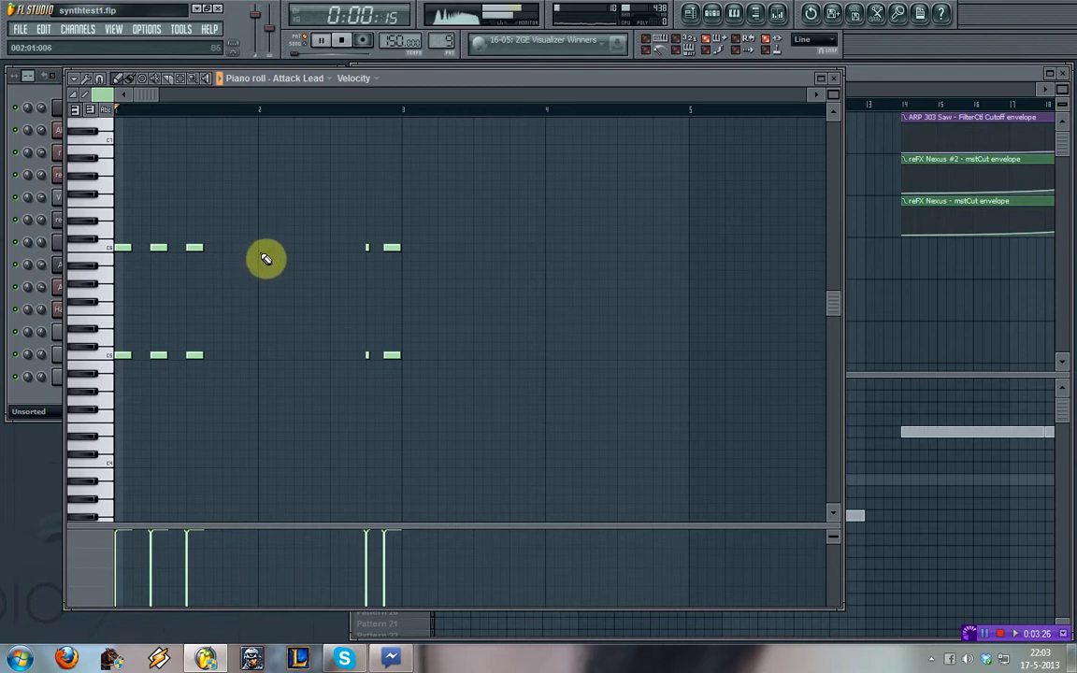
- Try adding a C5 and C6 note pair late in bar 1 and another at the start of bar 2
{"action": "left_click", "coordinate": [245, 247]}
{"action": "left_click", "coordinate": [239, 355]}
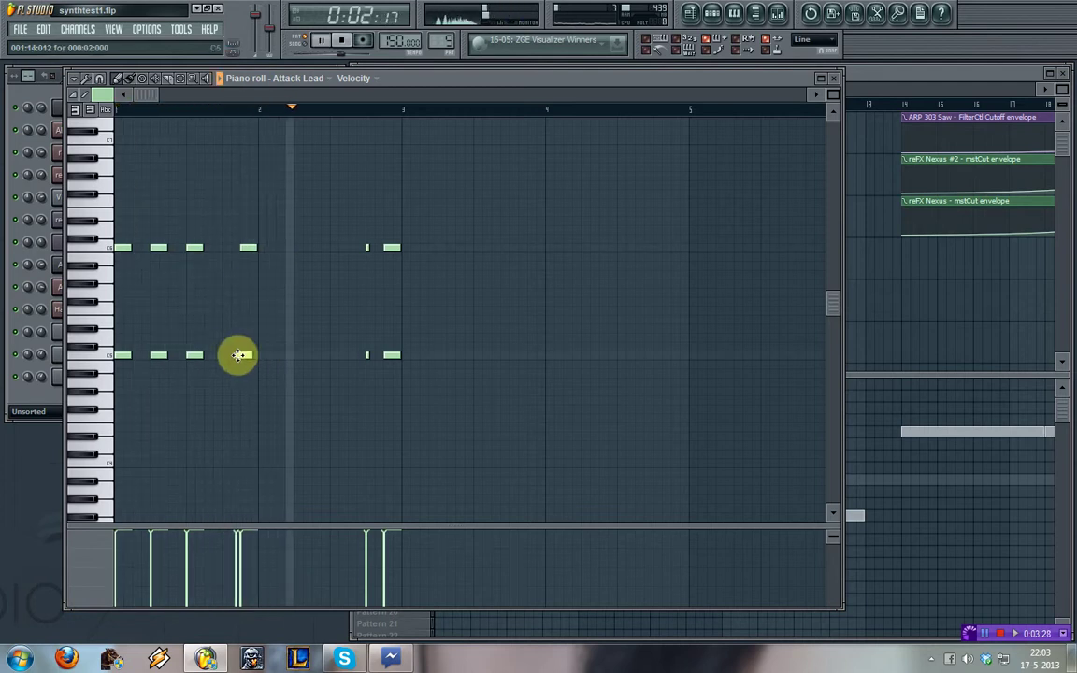
{"action": "key", "text": "space"}
{"action": "left_click_drag", "start_coordinate": [239, 355], "coordinate": [242, 357]}
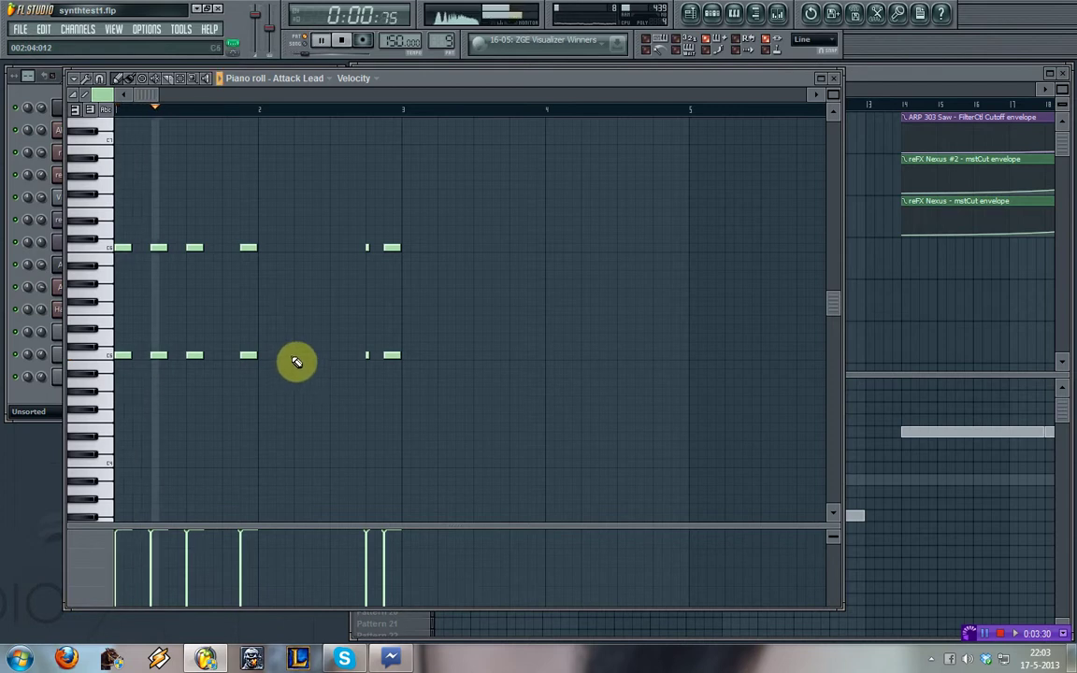
{"action": "left_click", "coordinate": [264, 355]}
{"action": "left_click_drag", "start_coordinate": [265, 248], "coordinate": [257, 247]}
{"action": "key", "text": "space"}
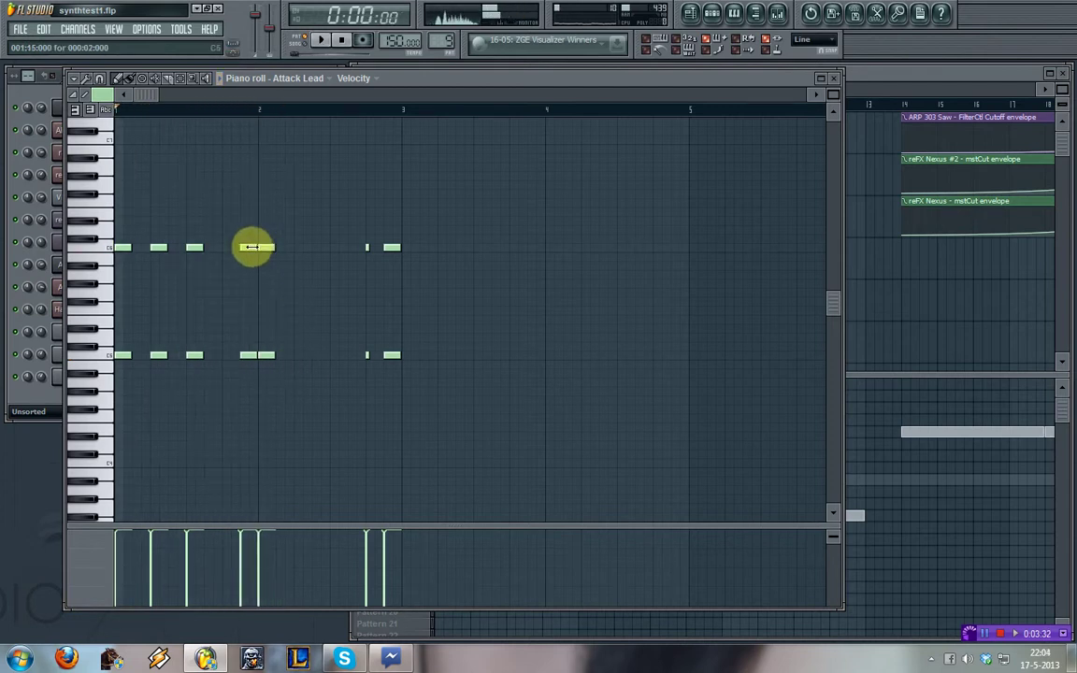
{"action": "key", "text": "space"}
{"action": "left_click_drag", "start_coordinate": [248, 355], "coordinate": [222, 355]}
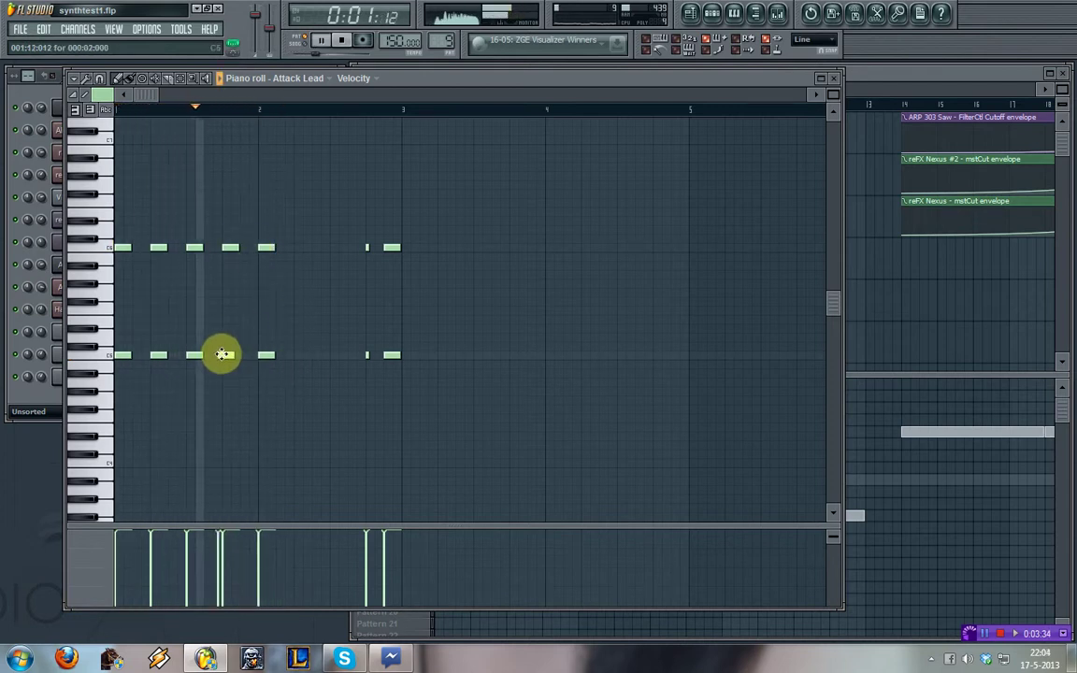
- Delete the two note pairs added after the third pair and play the pattern
{"action": "key", "text": "space"}
{"action": "right_click", "coordinate": [221, 354]}
{"action": "right_click", "coordinate": [234, 248]}
{"action": "key", "text": "space"}
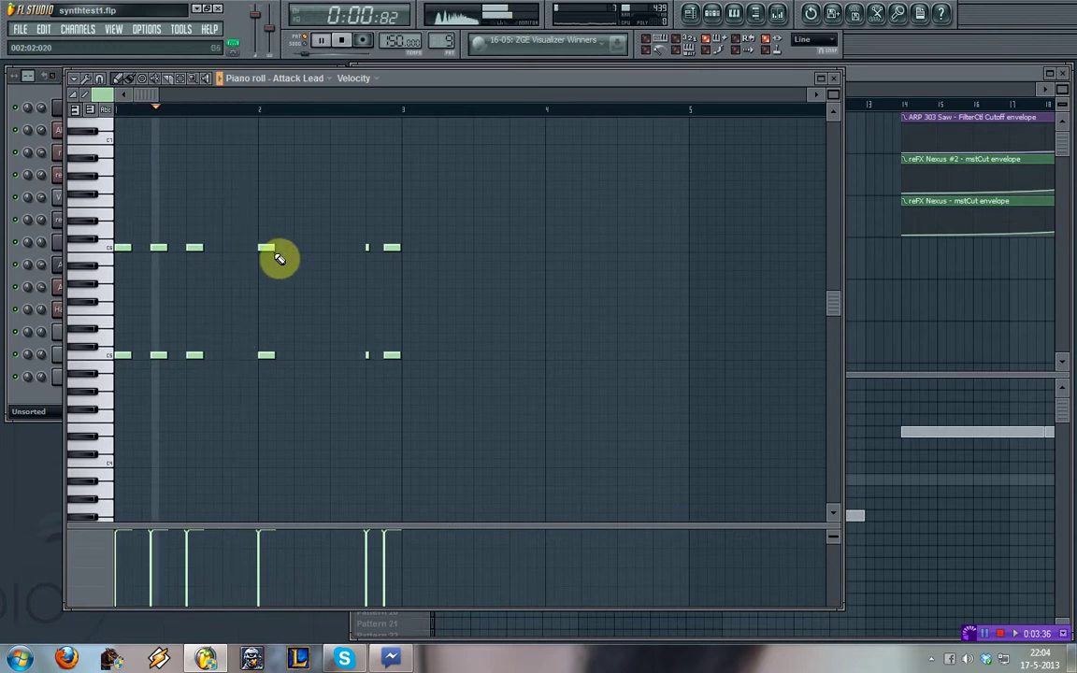
{"action": "right_click", "coordinate": [270, 248]}
{"action": "right_click", "coordinate": [266, 355]}
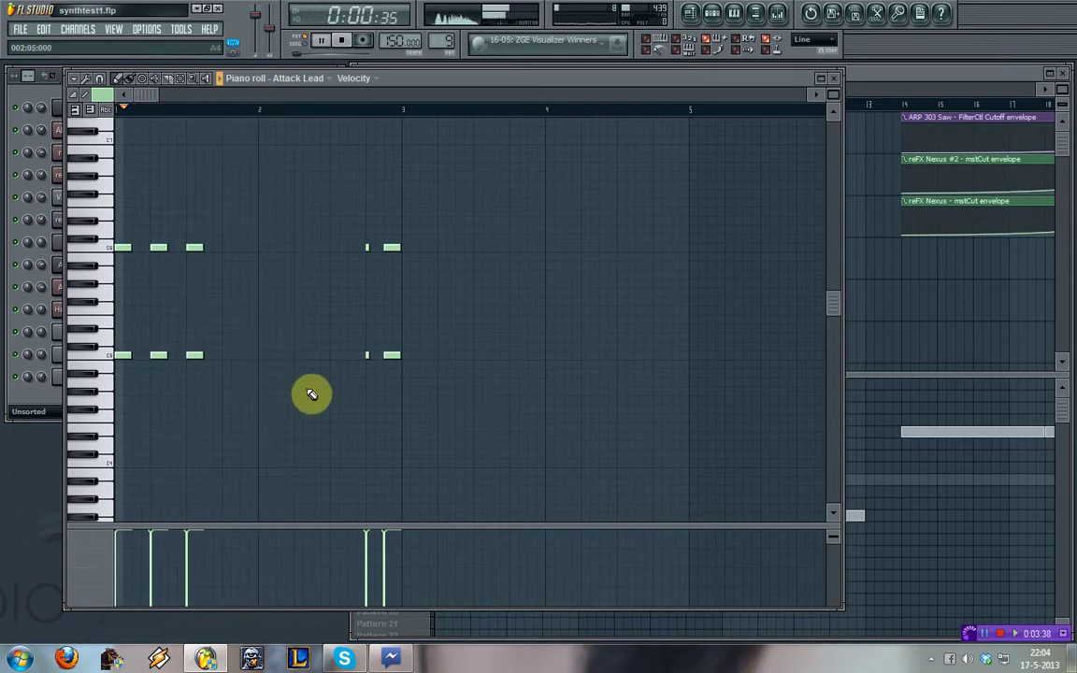
{"action": "key", "text": "space"}
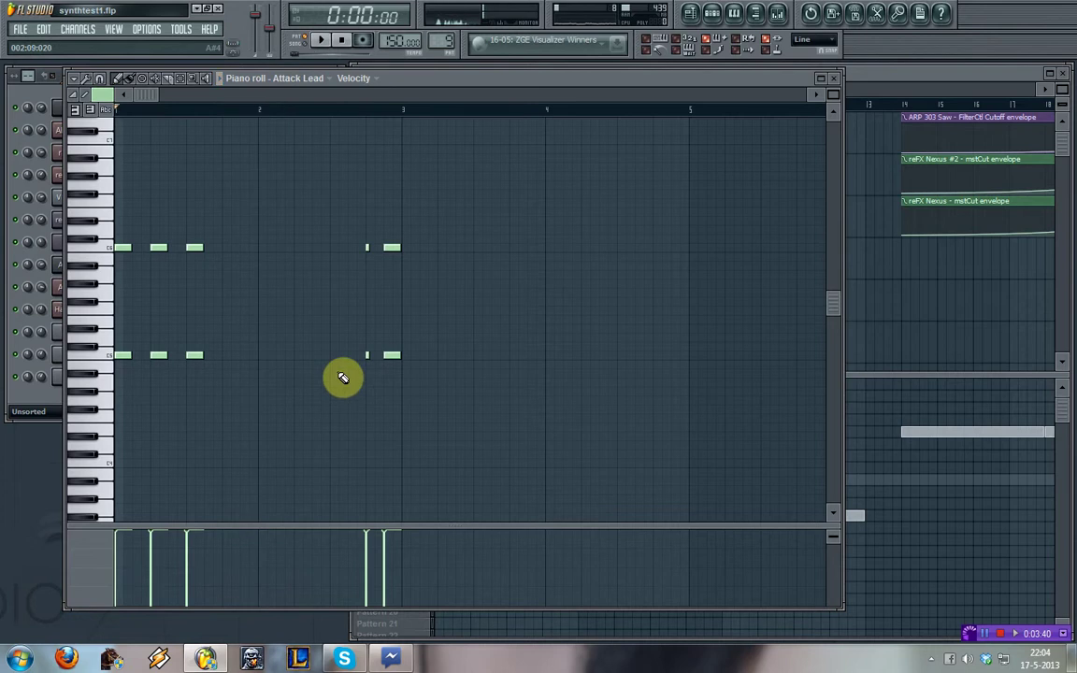
- Play back the Intro pattern's Attack Lead notes and clear the note selection
{"action": "key", "text": "ctrl+v"}
{"action": "key", "text": "Delete"}
{"action": "key", "text": "ctrl+a"}
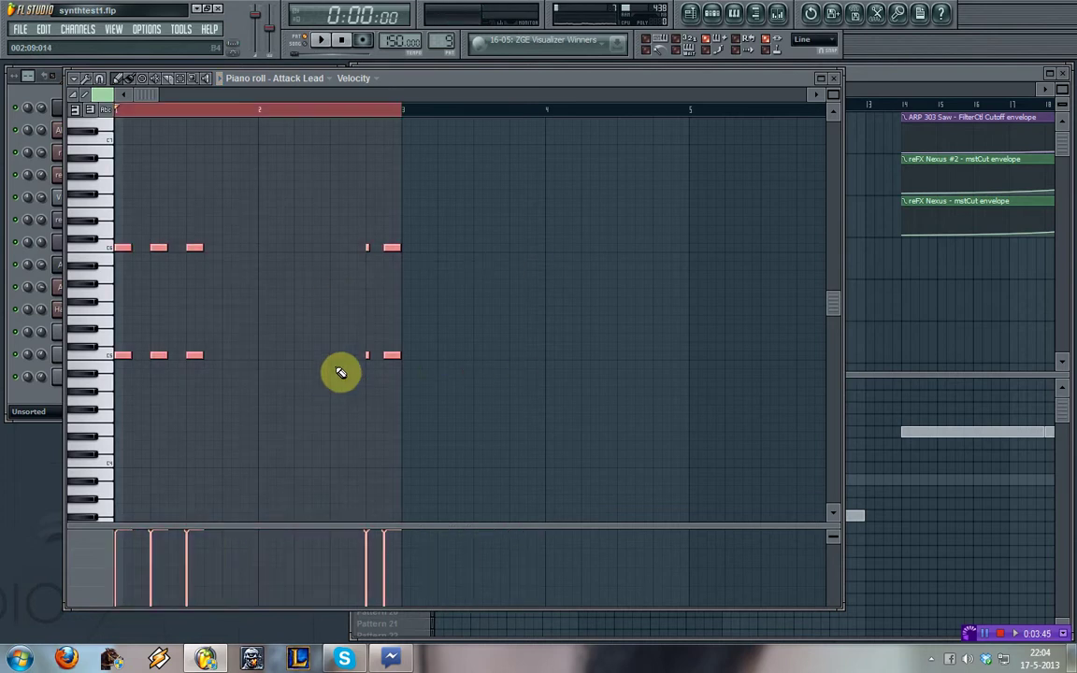
{"action": "key", "text": "space"}
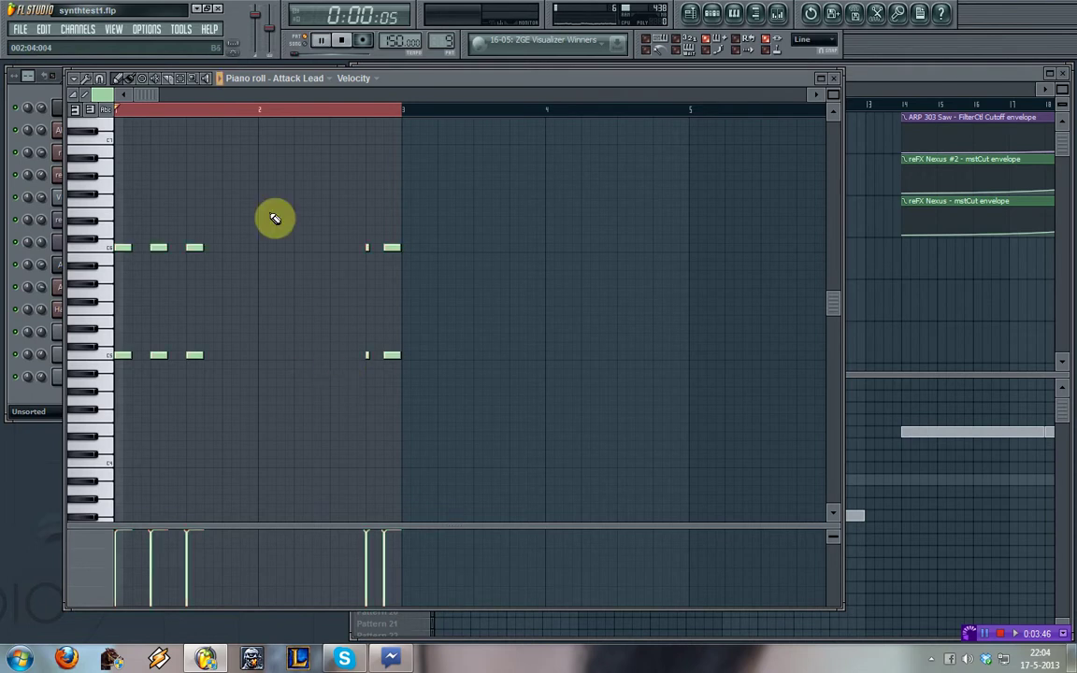
{"action": "left_click", "coordinate": [180, 107]}
{"action": "left_click", "coordinate": [160, 96]}
{"action": "left_click_drag", "start_coordinate": [160, 96], "coordinate": [132, 91]}
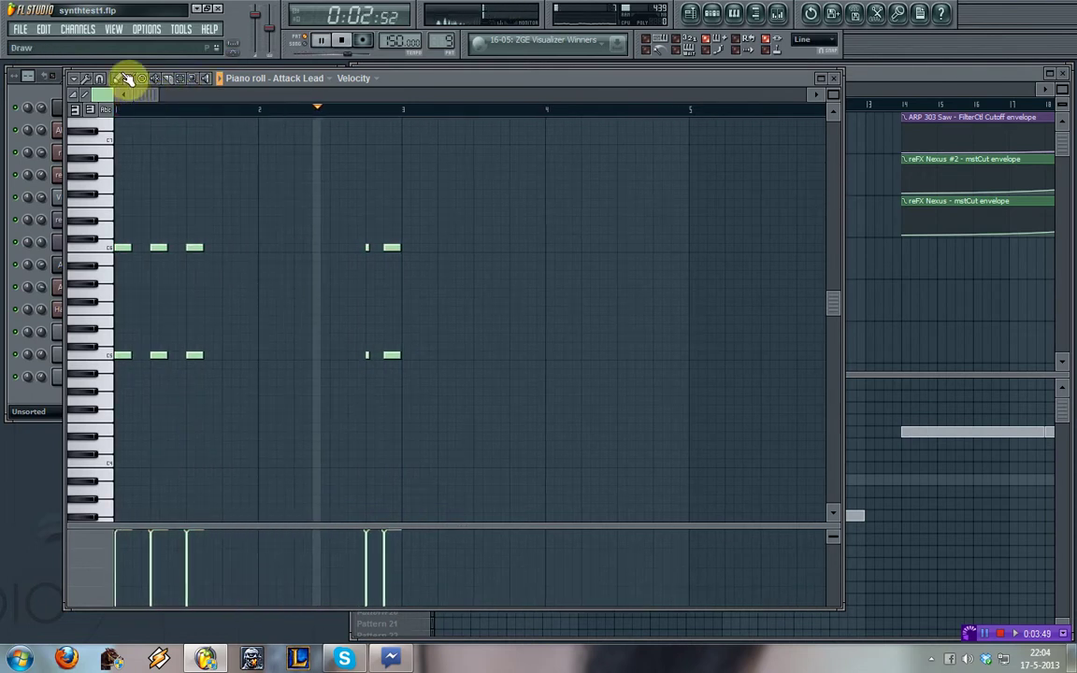
{"action": "key", "text": "space"}
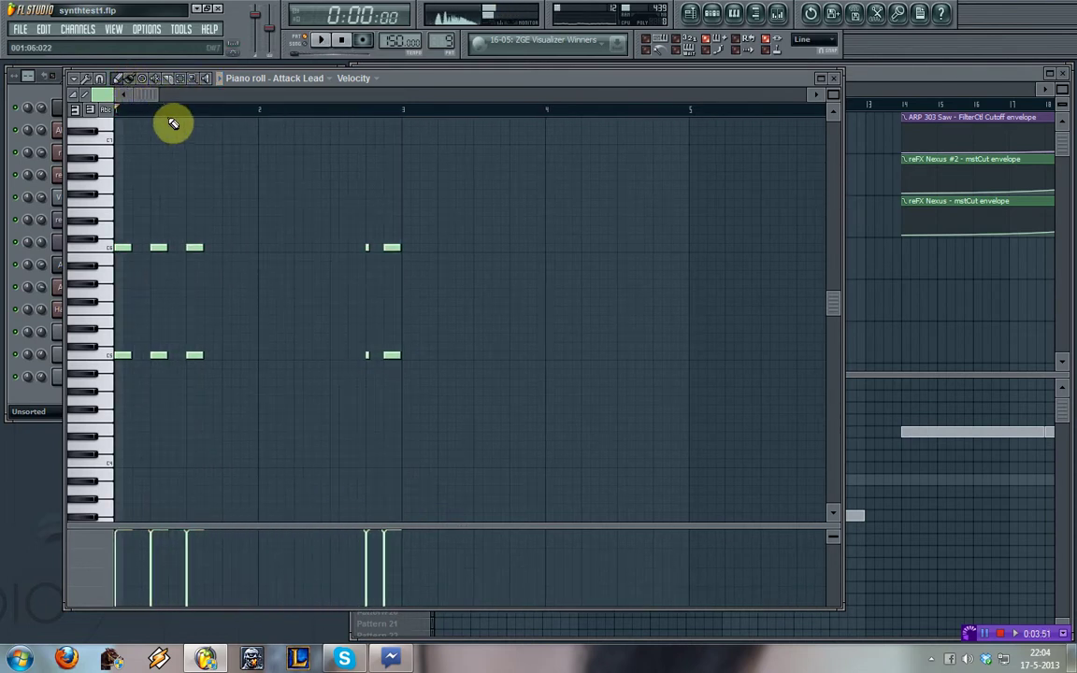
- Listen to the Chord Flat pattern for comparison and reopen the Intro pattern's Attack Lead piano roll
{"action": "left_click", "coordinate": [842, 76]}
{"action": "left_click", "coordinate": [405, 470]}
{"action": "key", "text": "space"}
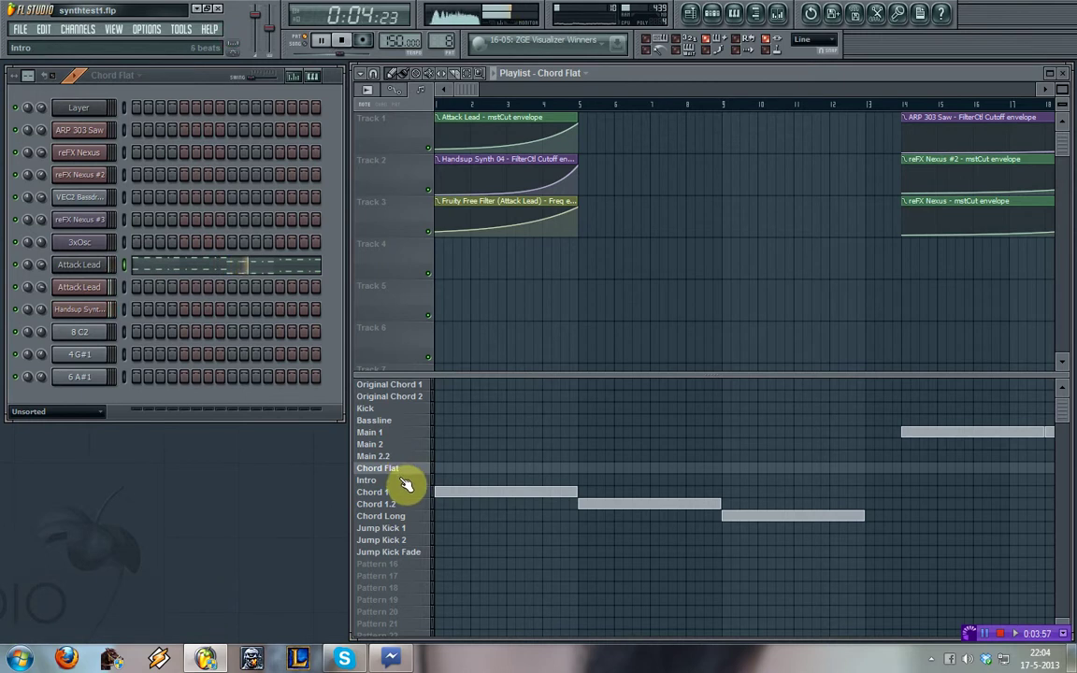
{"action": "left_click", "coordinate": [404, 481]}
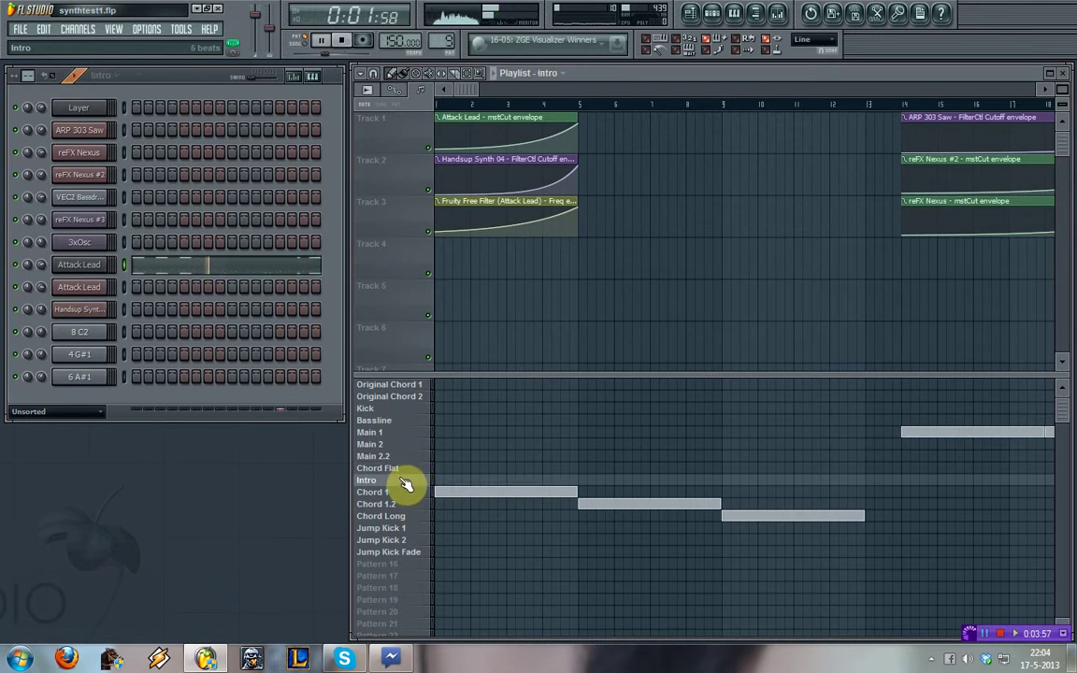
{"action": "left_click", "coordinate": [260, 274]}
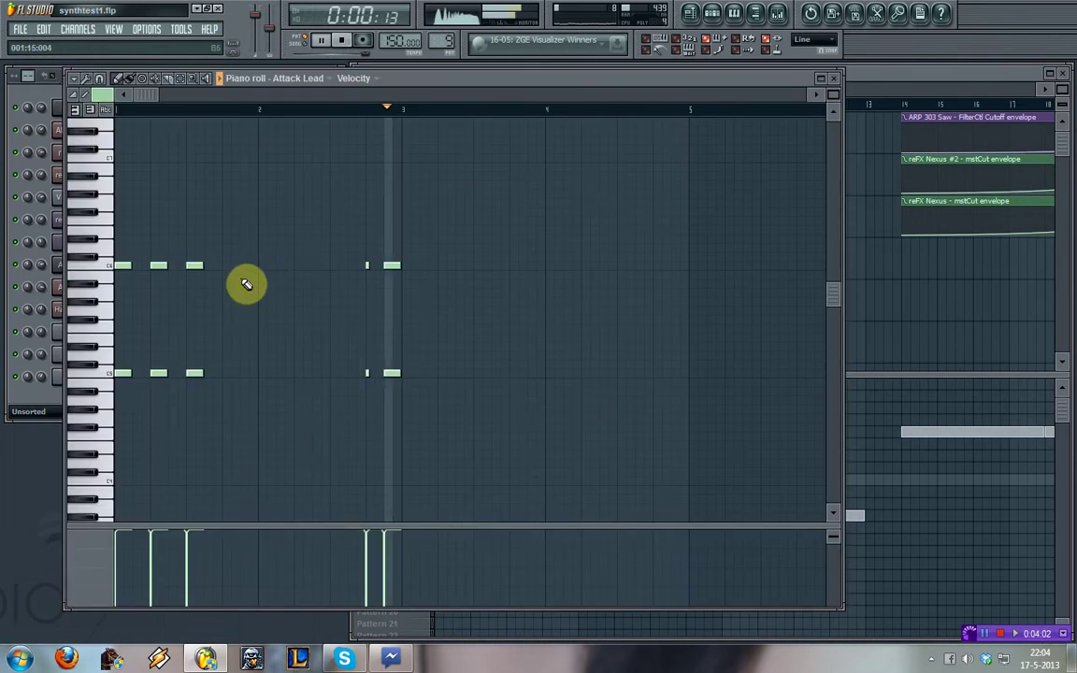
- Try adding short C5 and C6 note pairs just before the second and third long pairs in bar 1
{"action": "key", "text": "space"}
{"action": "left_click", "coordinate": [180, 282]}
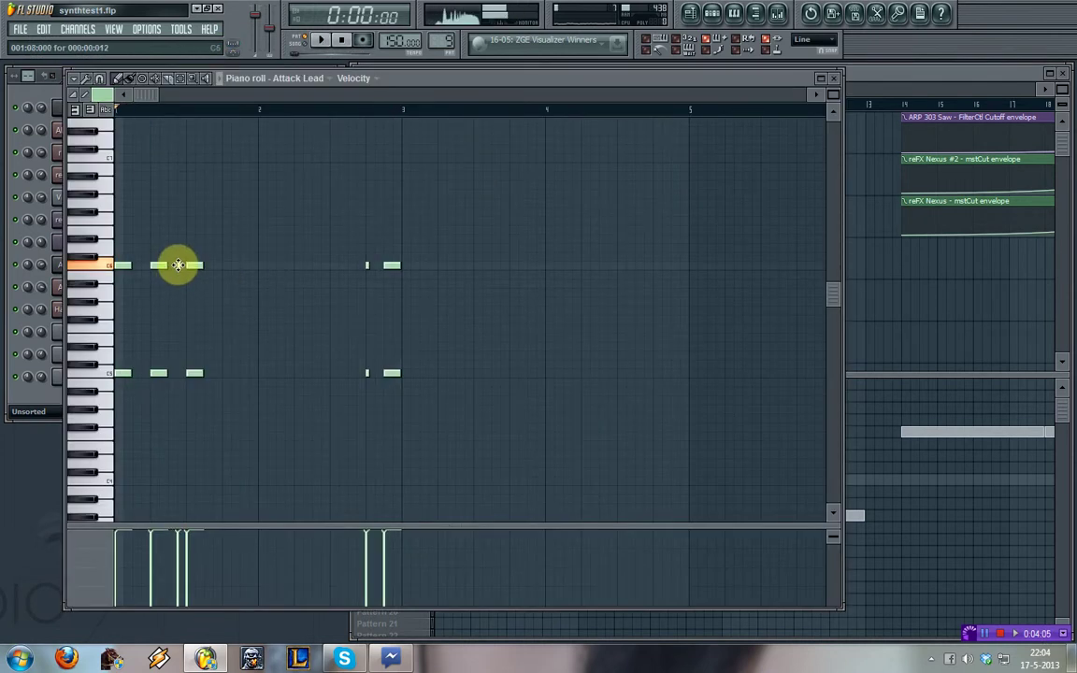
{"action": "left_click", "coordinate": [173, 384]}
{"action": "left_click", "coordinate": [138, 374]}
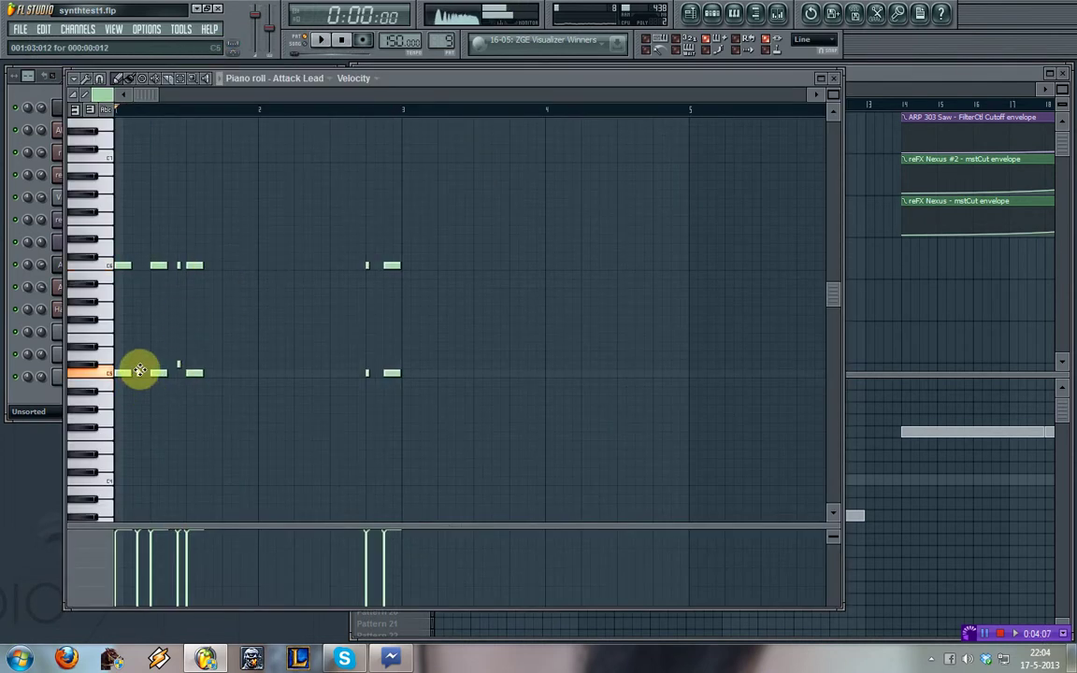
{"action": "left_click", "coordinate": [137, 266]}
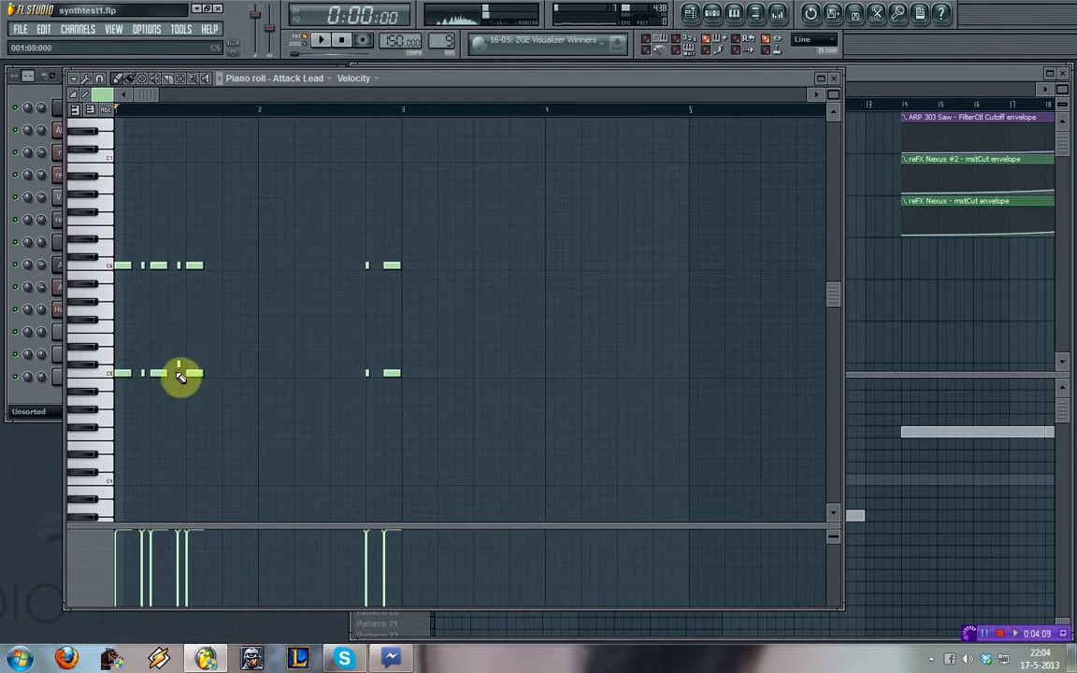
- Move the short note pairs earlier so they directly follow the first and second long pairs, auditioning the rhythm
{"action": "key", "text": "space"}
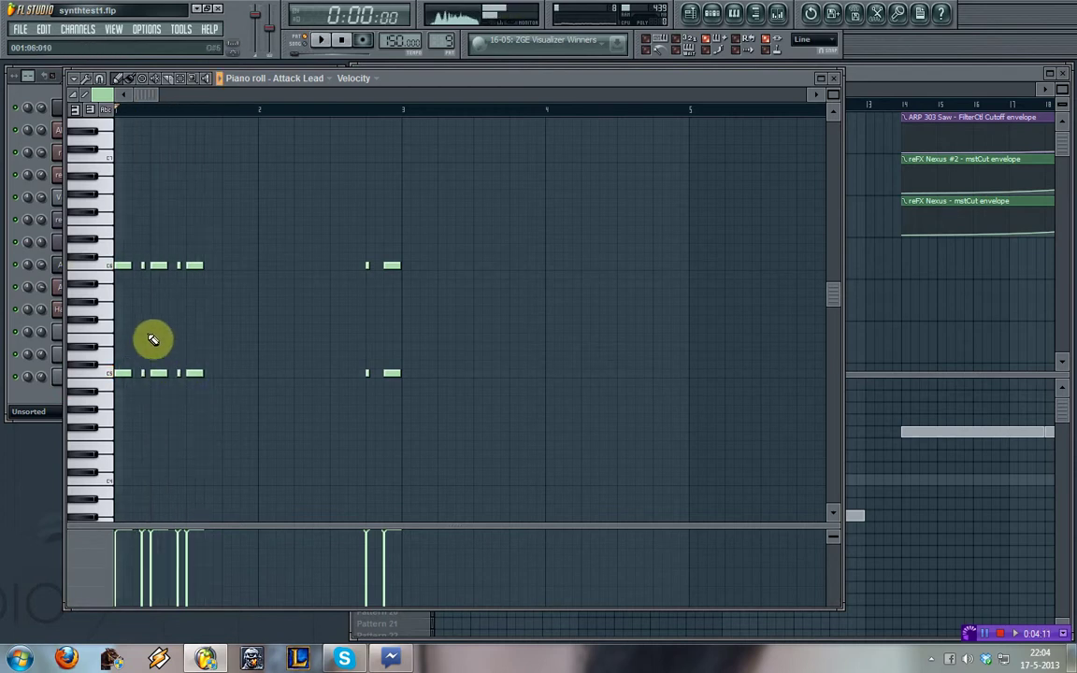
{"action": "left_click_drag", "start_coordinate": [136, 271], "coordinate": [130, 272]}
{"action": "key", "text": "space"}
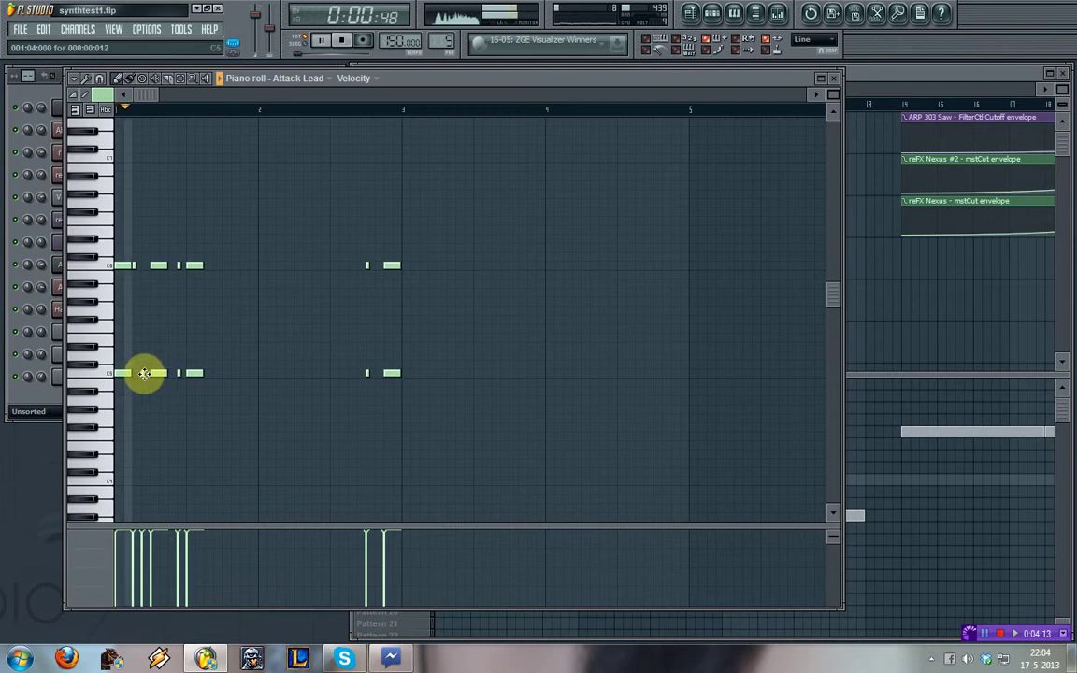
{"action": "left_click_drag", "start_coordinate": [144, 374], "coordinate": [137, 376]}
{"action": "key", "text": "space"}
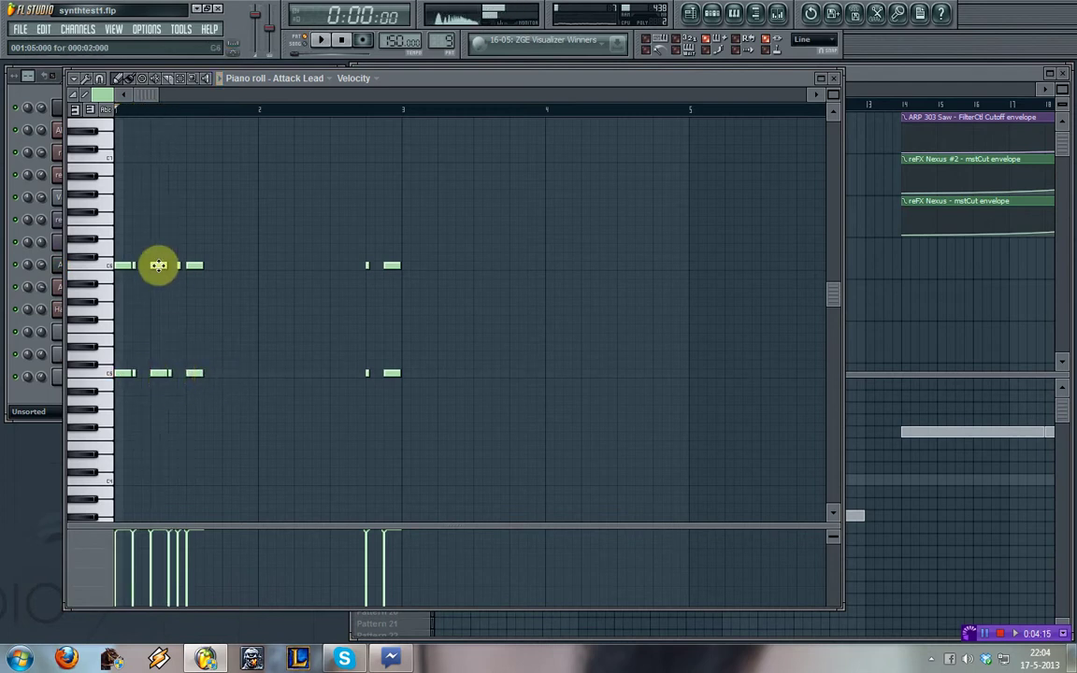
{"action": "left_click_drag", "start_coordinate": [178, 268], "coordinate": [171, 271]}
{"action": "key", "text": "space"}
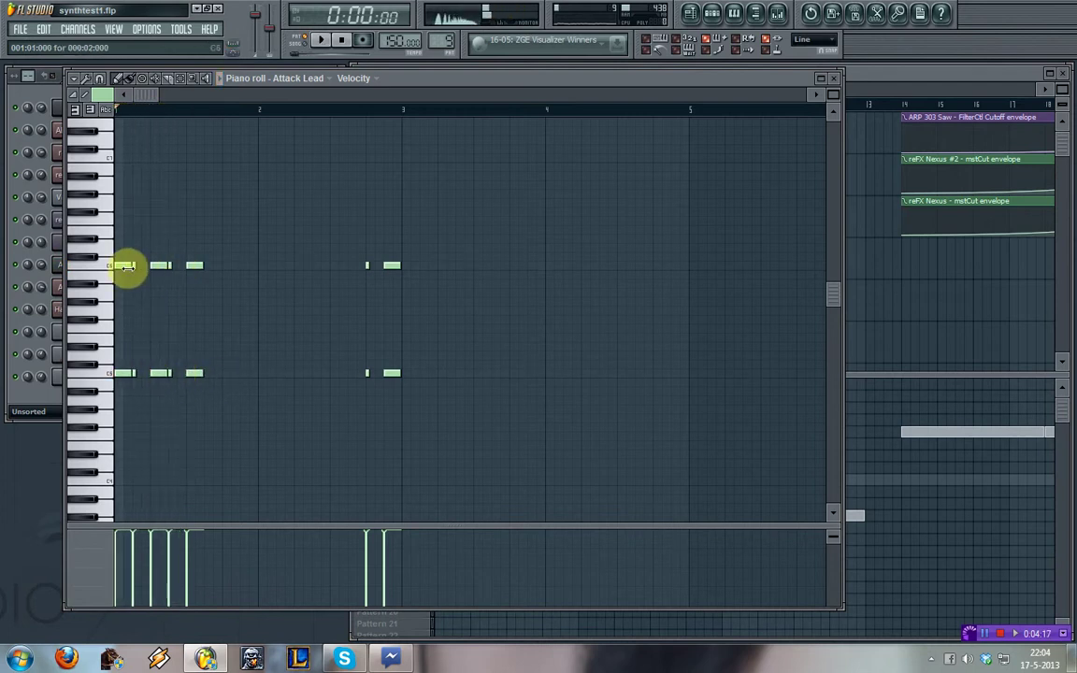
- Delete the short C5 and C6 note pairs following the first two long pairs and replay the pattern
{"action": "key", "text": "space"}
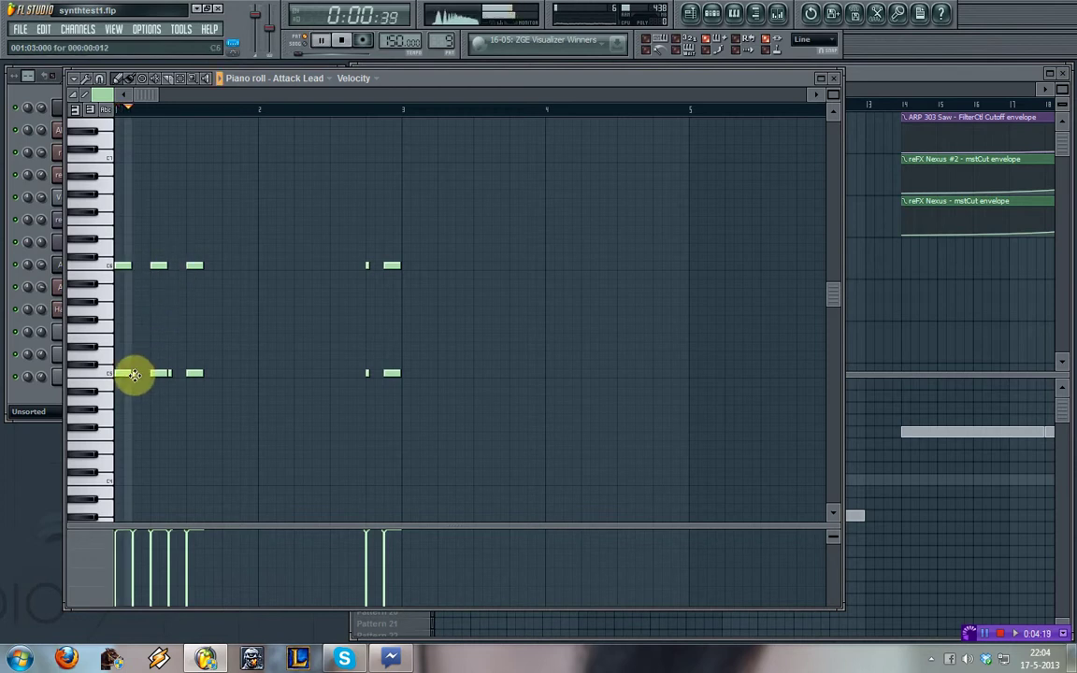
{"action": "right_click", "coordinate": [135, 374]}
{"action": "right_click", "coordinate": [171, 374]}
{"action": "key", "text": "space"}
{"action": "key", "text": "space"}
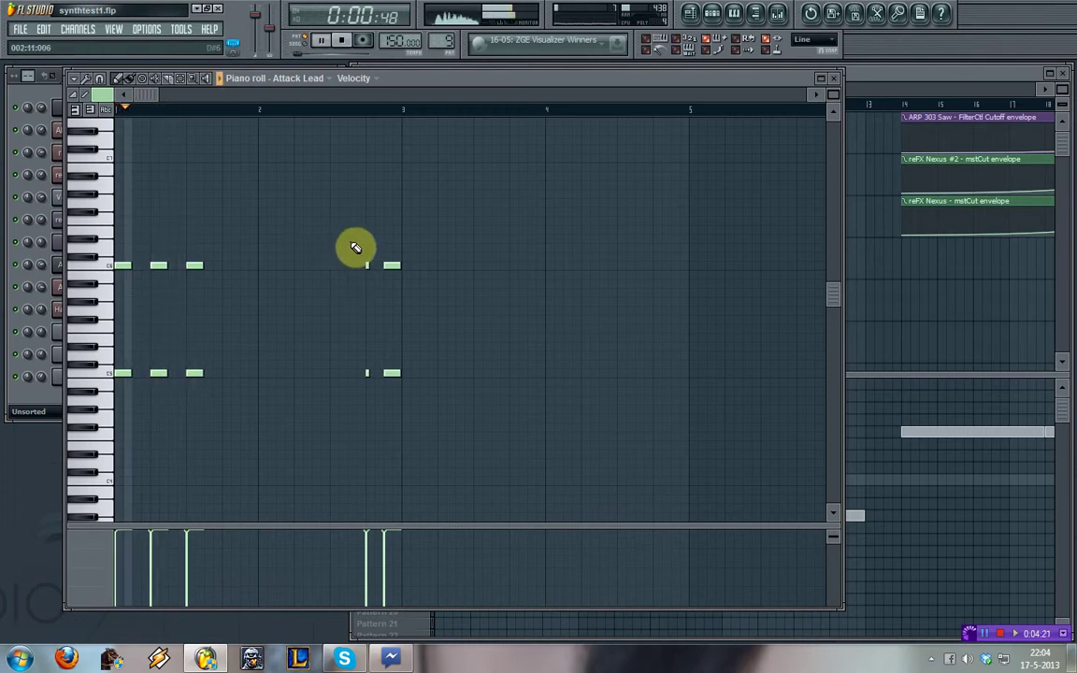
- Move the last two C5 and C6 note pairs from the end of bar 2 one bar earlier
{"action": "left_click", "coordinate": [180, 79]}
{"action": "left_click_drag", "start_coordinate": [333, 200], "coordinate": [412, 400]}
{"action": "key", "text": "space"}
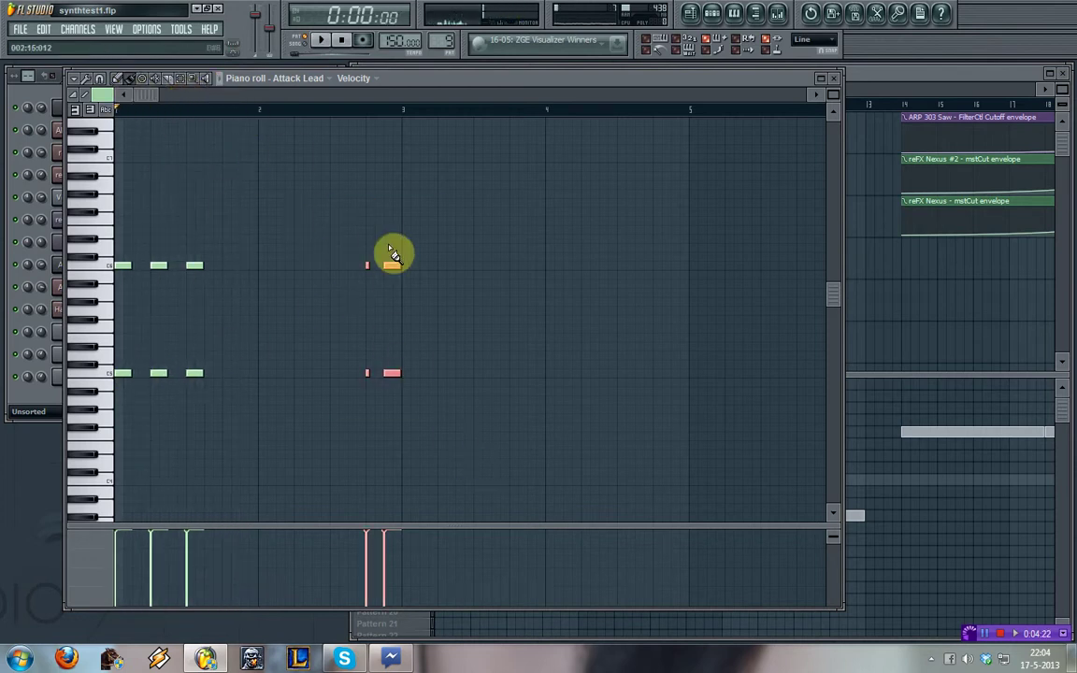
{"action": "left_click_drag", "start_coordinate": [389, 265], "coordinate": [249, 269]}
{"action": "key", "text": "space"}
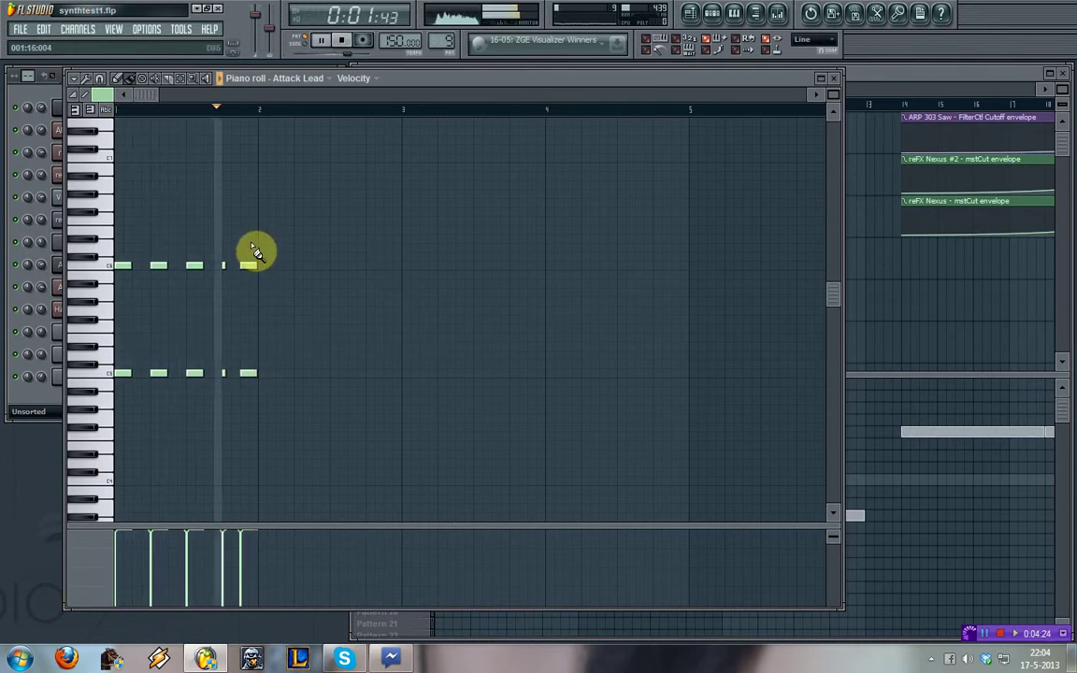
- Duplicate all bar 1 Attack Lead notes into bar 2 and play the pattern
{"action": "key", "text": "space"}
{"action": "key", "text": "space"}
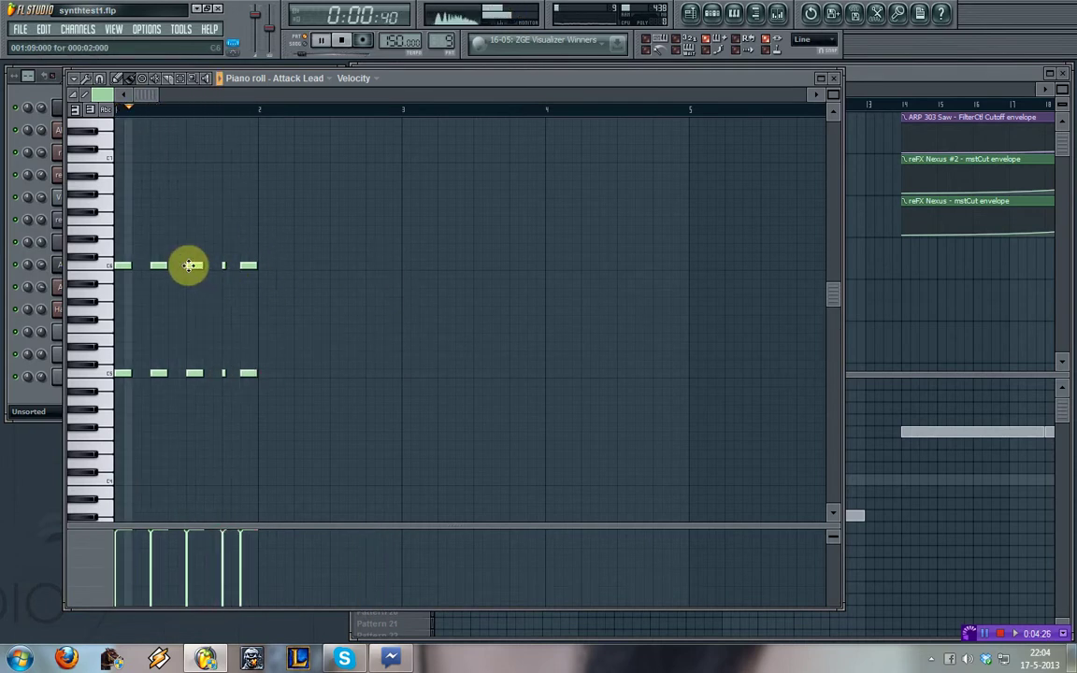
{"action": "key", "text": "ctrl+a"}
{"action": "left_click_drag", "start_coordinate": [190, 266], "coordinate": [329, 265]}
{"action": "key", "text": "space"}
{"action": "key", "text": "space"}
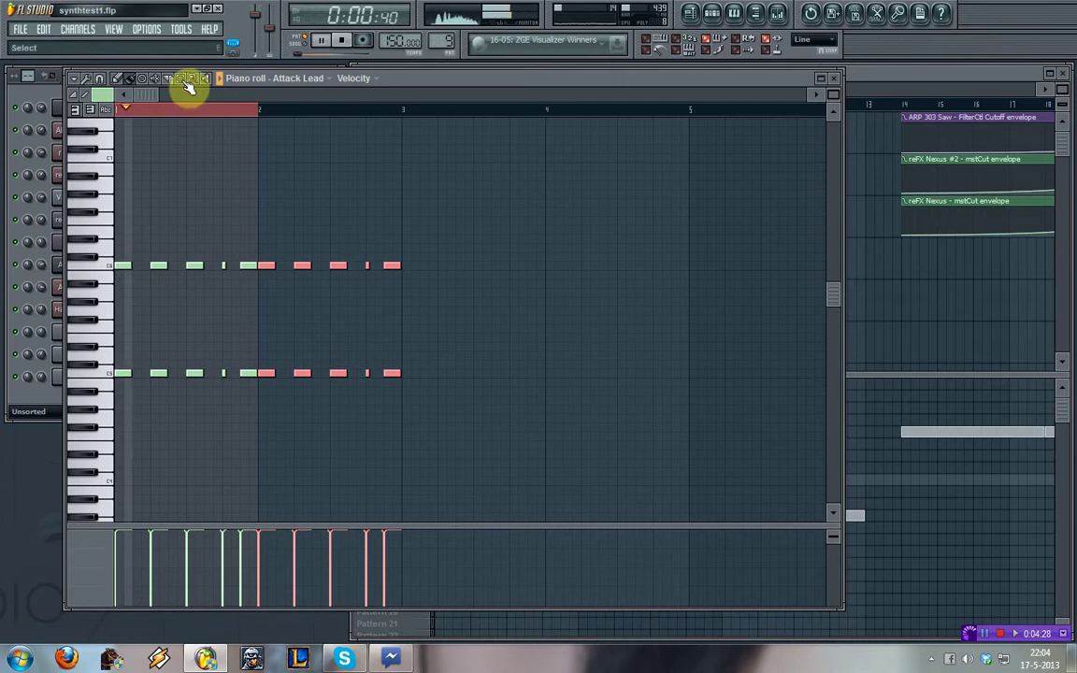
- Clear the selection and delete the C5 and C6 note pair at the start of bar 2
{"action": "left_click", "coordinate": [167, 107], "text": "ctrl"}
{"action": "left_click", "coordinate": [119, 80]}
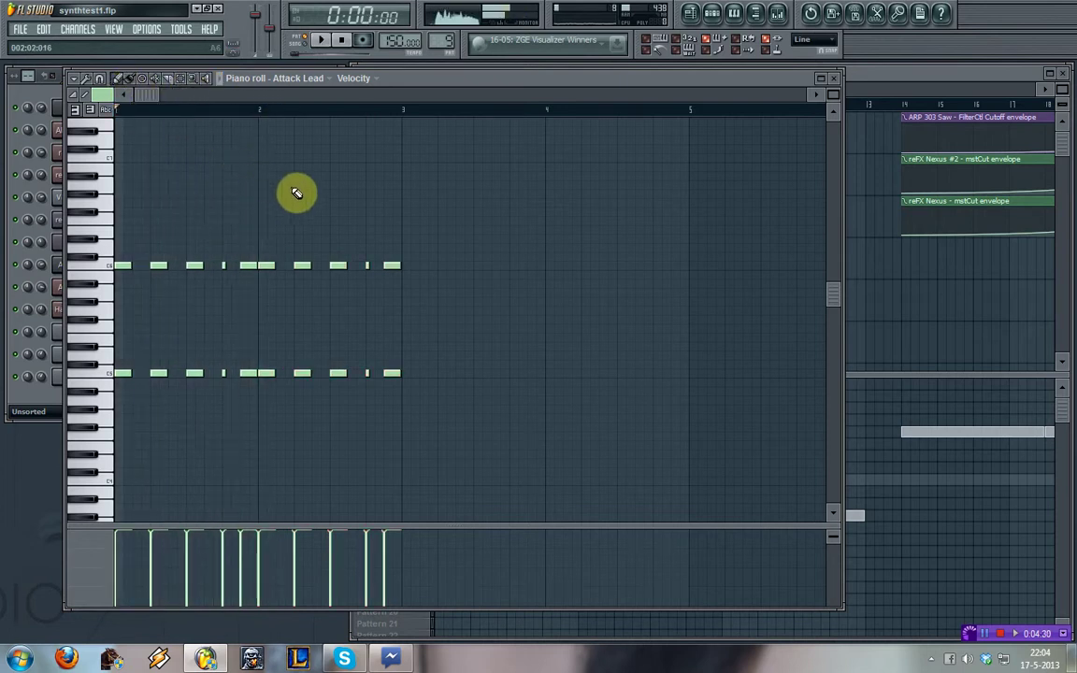
{"action": "right_click", "coordinate": [265, 266]}
{"action": "right_click", "coordinate": [265, 373]}
{"action": "key", "text": "space"}
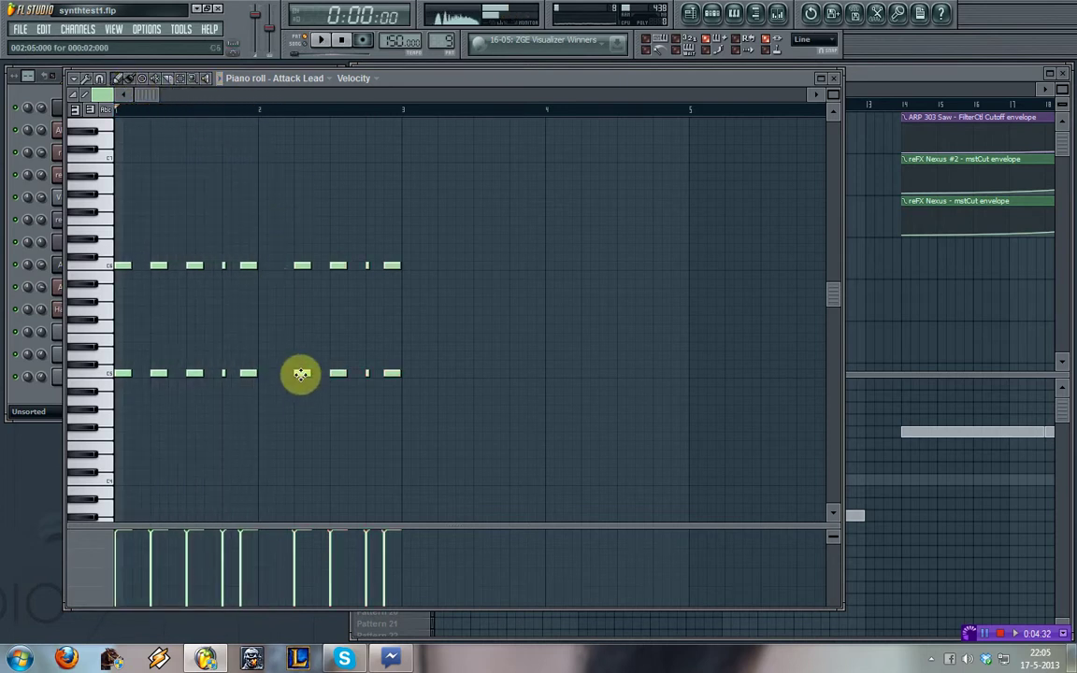
- Move the first two remaining note pairs of bar 2 two steps earlier
{"action": "left_click_drag", "start_coordinate": [278, 378], "coordinate": [283, 377]}
{"action": "key", "text": "space"}
{"action": "mouse_move", "coordinate": [297, 268]}
{"action": "left_mouse_down"}
{"action": "mouse_move", "coordinate": [278, 269]}
{"action": "mouse_move", "coordinate": [316, 269]}
{"action": "left_mouse_up"}
{"action": "left_click_drag", "start_coordinate": [337, 373], "coordinate": [317, 373]}
{"action": "key", "text": "space"}
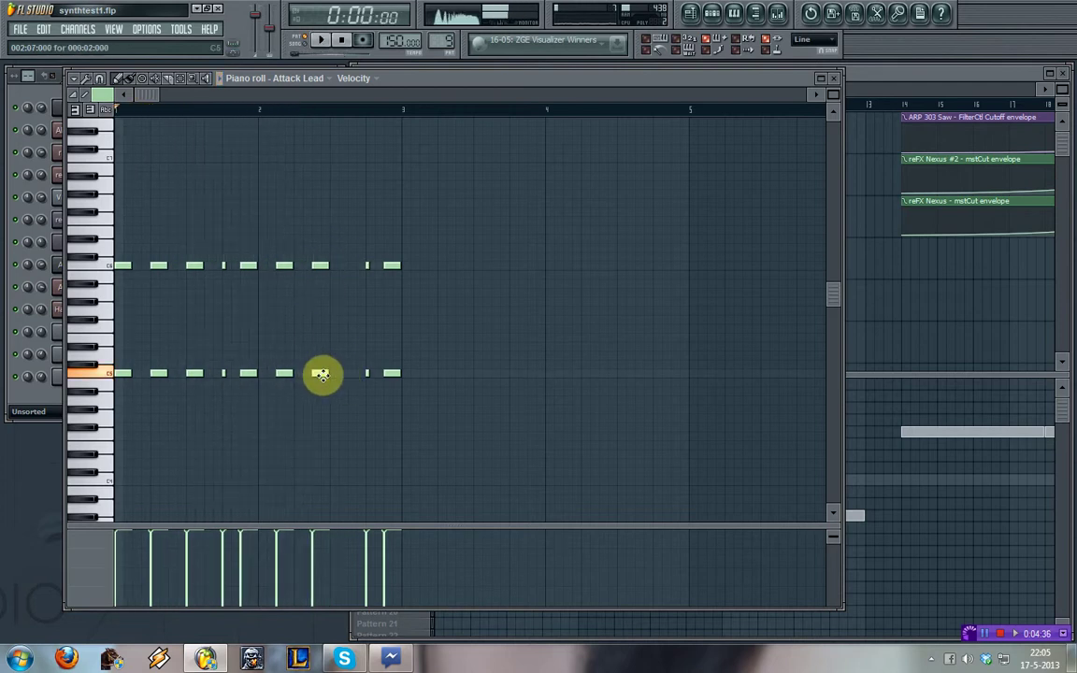
- Shorten bar 2's second note pair to one step, add an equally short C5 and C6 pair two steps later, and play the pattern
{"action": "key", "text": "space"}
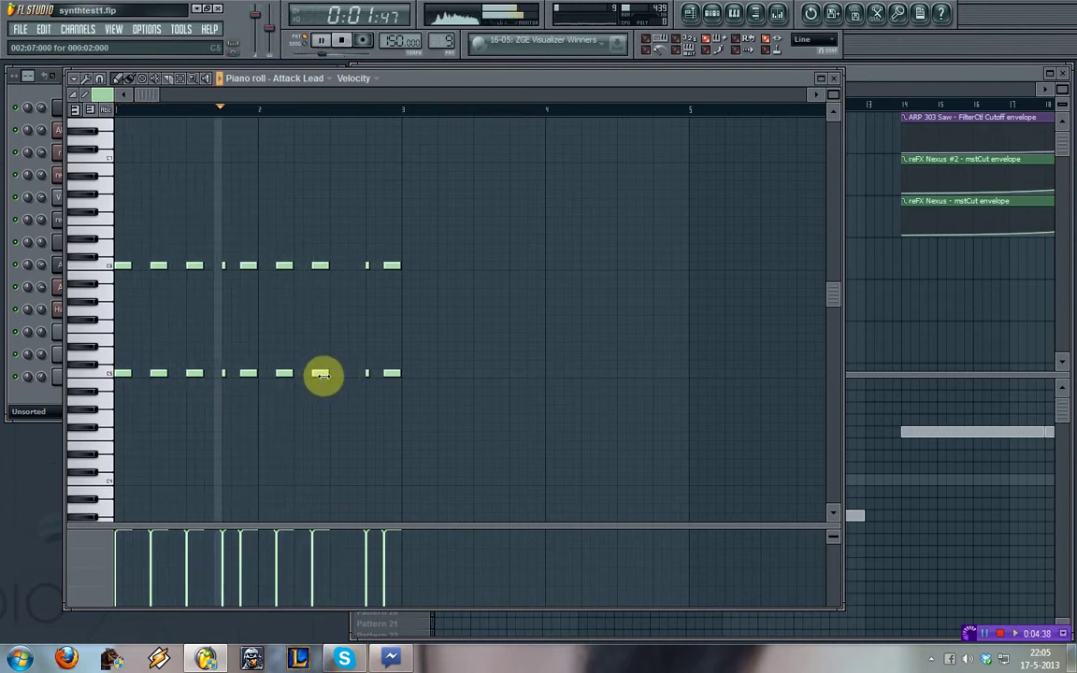
{"action": "key", "text": "space"}
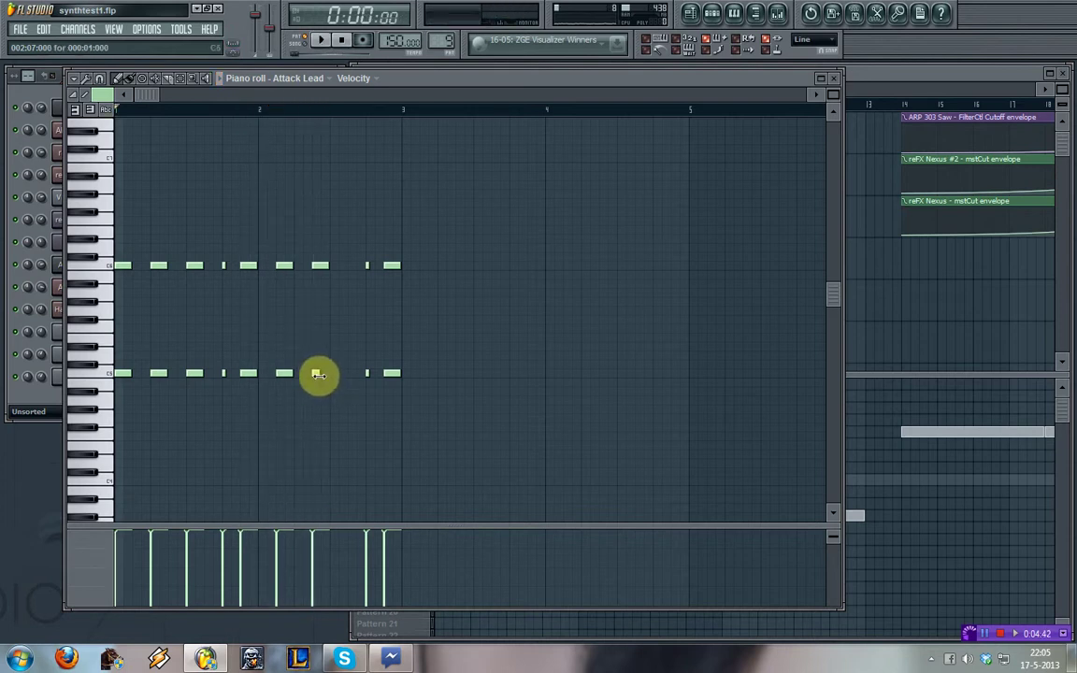
{"action": "left_click", "coordinate": [330, 373]}
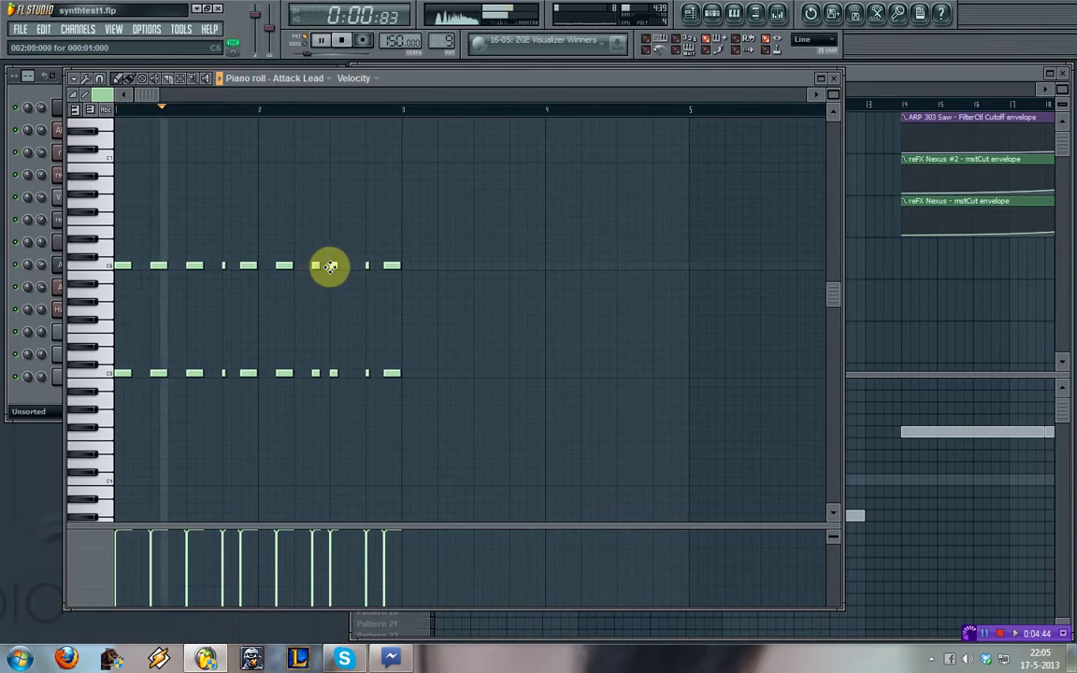
{"action": "left_click", "coordinate": [330, 266]}
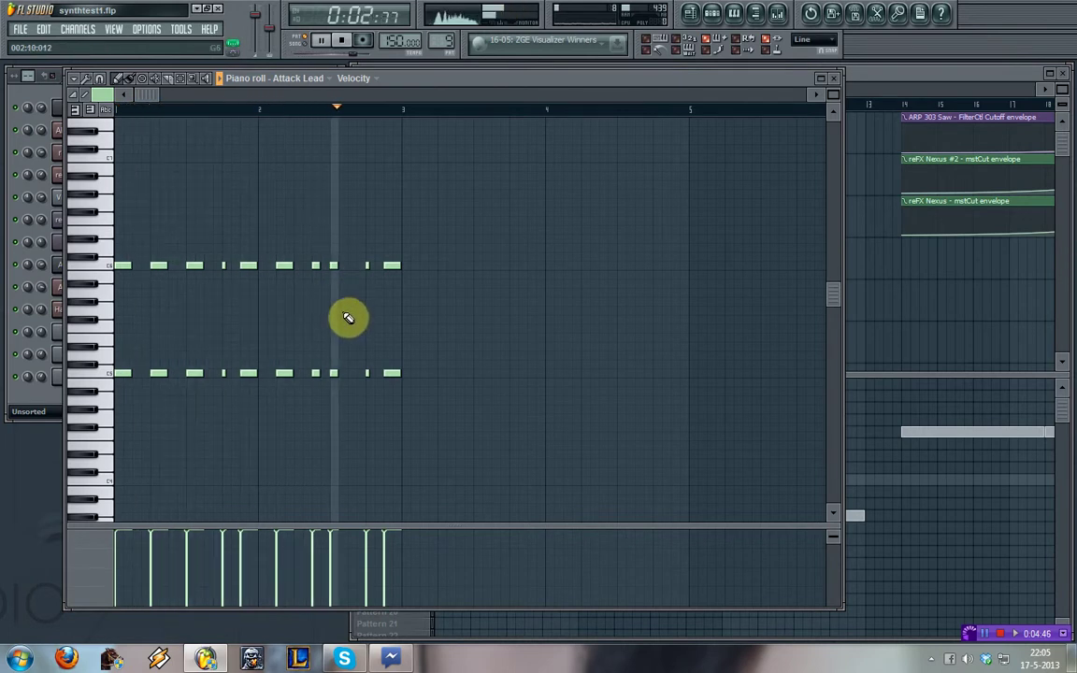
{"action": "key", "text": "space"}
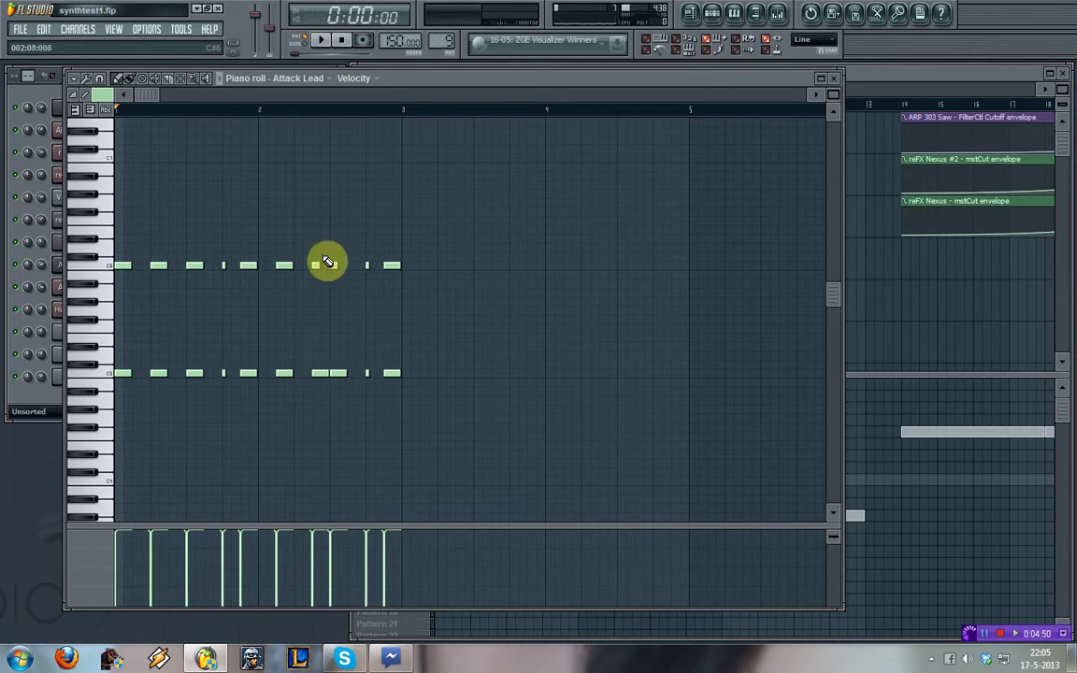
- Replace bar 2's second-to-last C5 and C6 pair with a two-step pair starting one step earlier, and play the pattern
{"action": "key", "text": "space"}
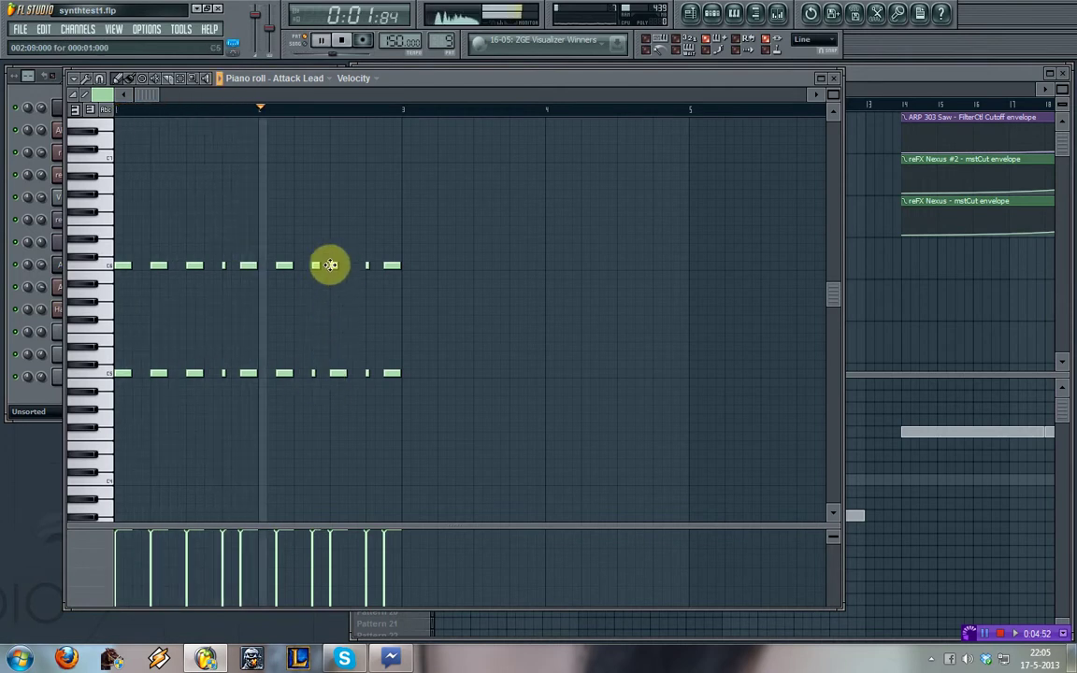
{"action": "key", "text": "space"}
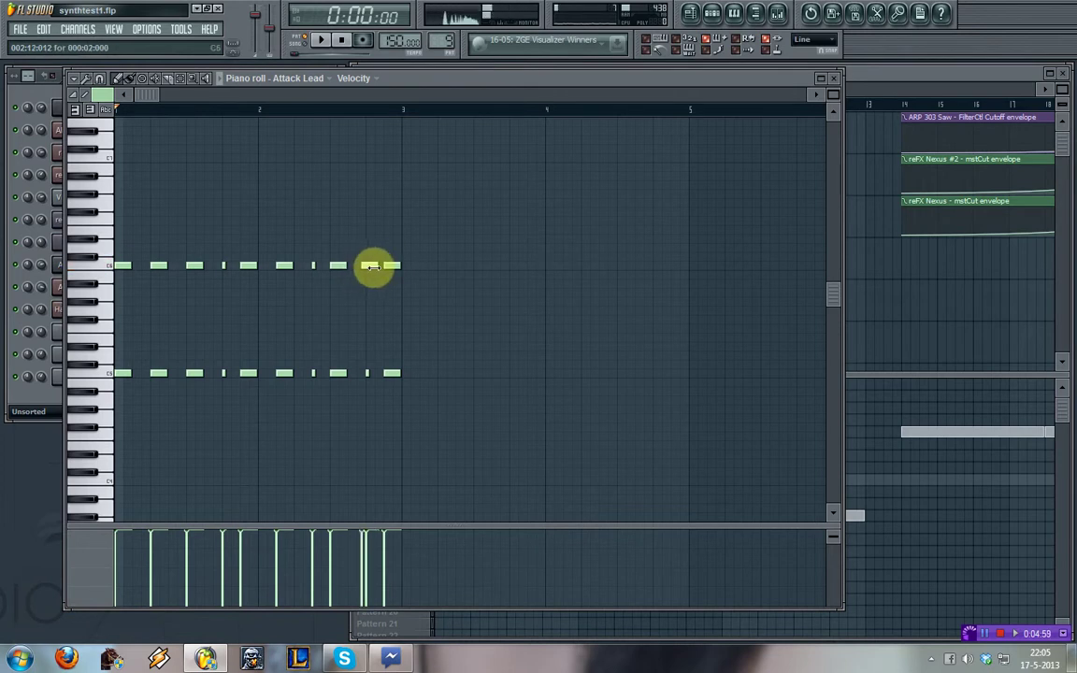
{"action": "left_click", "coordinate": [369, 374]}
{"action": "key", "text": "space"}
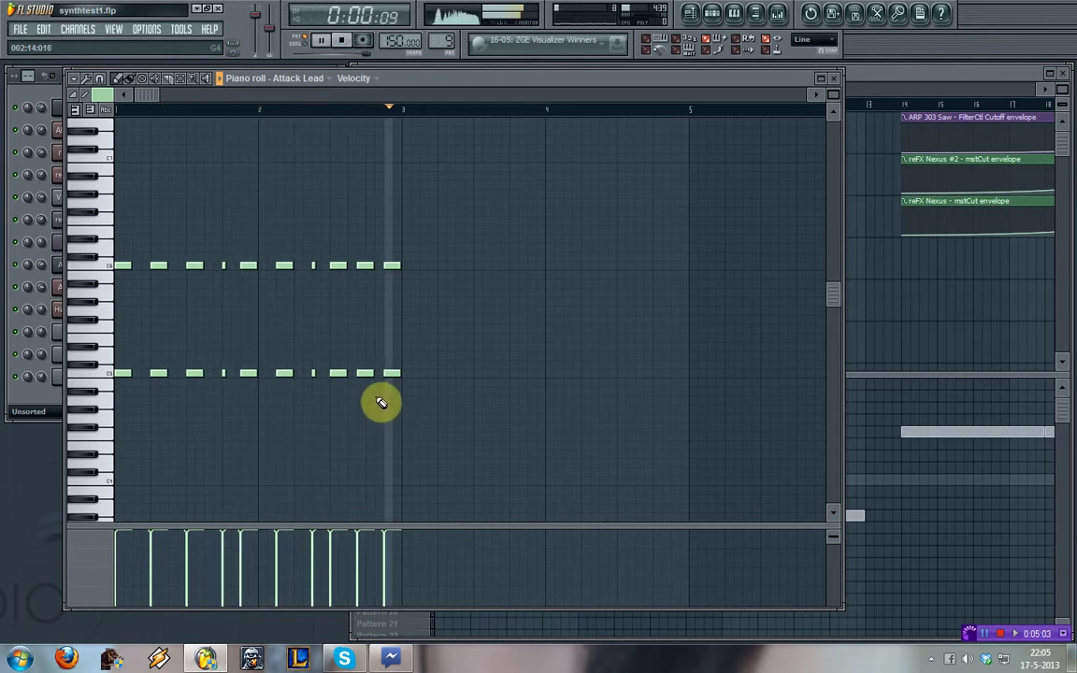
- Replace the last two note pairs of bar 2 with one-step C5 and C6 pairs at steps 13 and 15, and play the pattern
{"action": "key", "text": "space"}
{"action": "key", "text": "space"}
{"action": "right_click", "coordinate": [364, 375]}
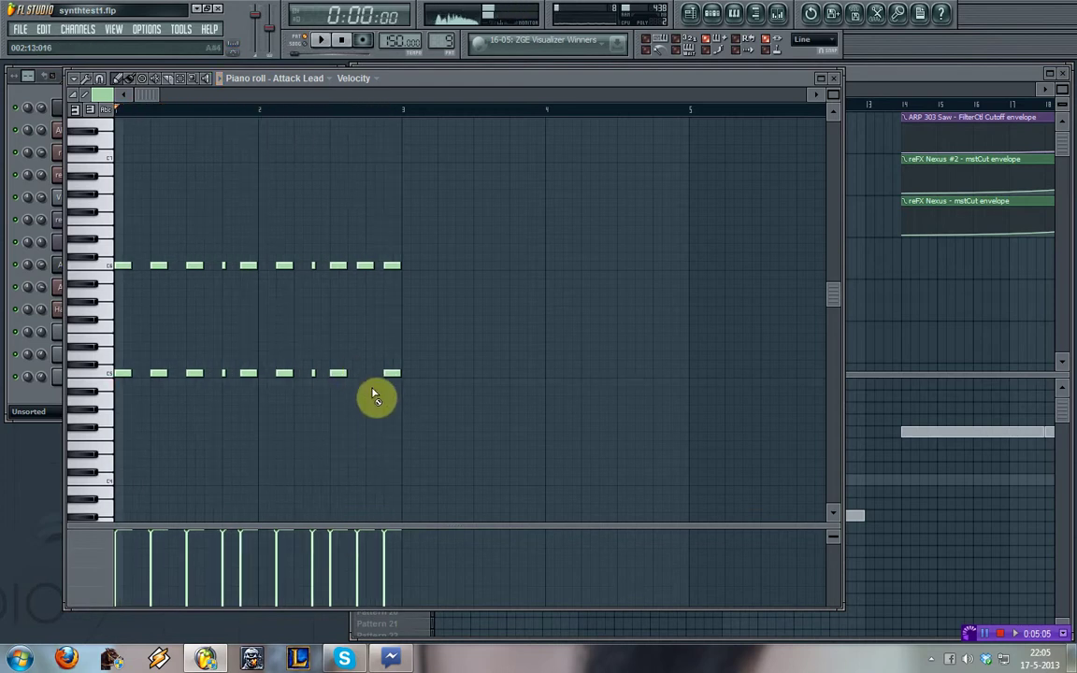
{"action": "right_click", "coordinate": [390, 376]}
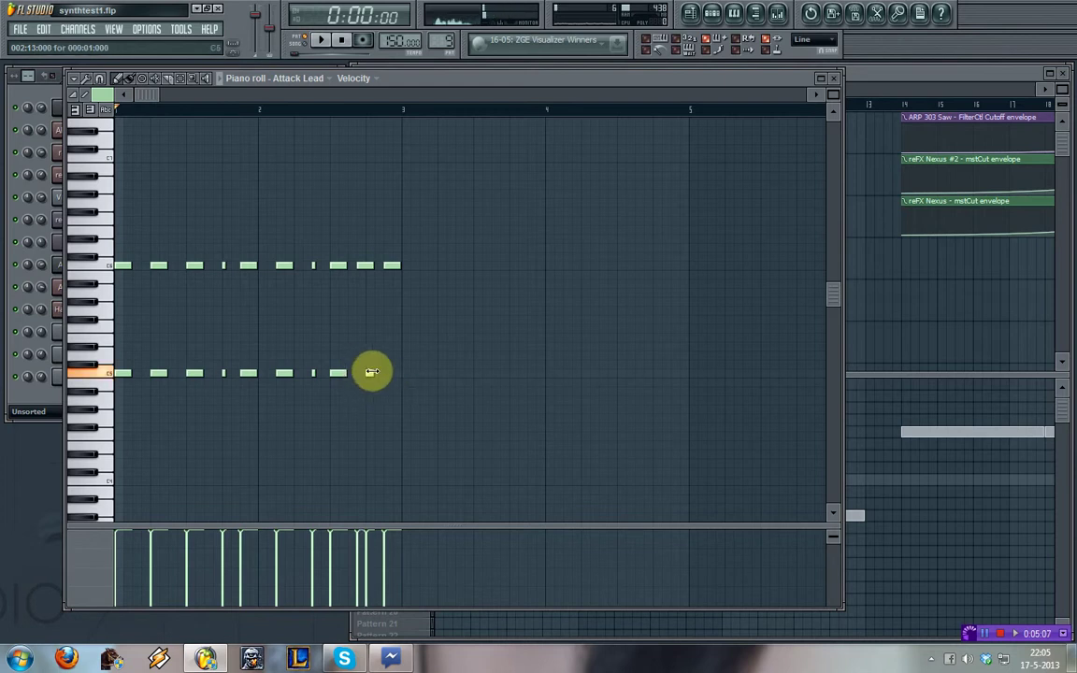
{"action": "key", "text": "space"}
{"action": "right_click", "coordinate": [388, 269]}
{"action": "right_click", "coordinate": [369, 268]}
{"action": "left_click", "coordinate": [371, 267]}
{"action": "left_click_drag", "start_coordinate": [376, 265], "coordinate": [388, 266]}
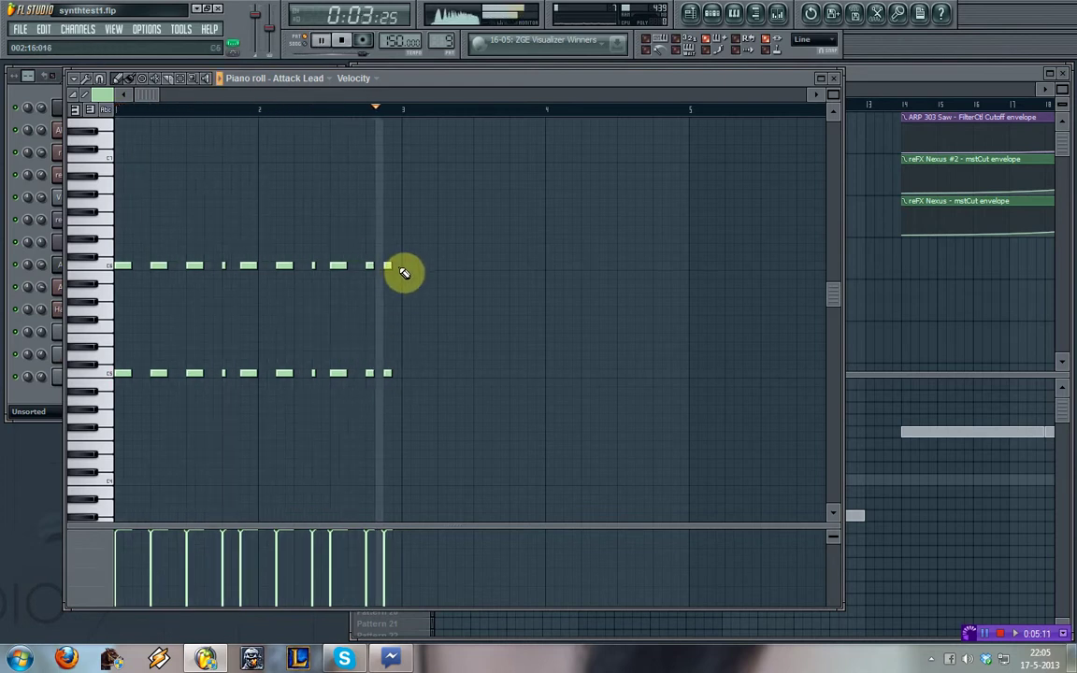
{"action": "key", "text": "space"}
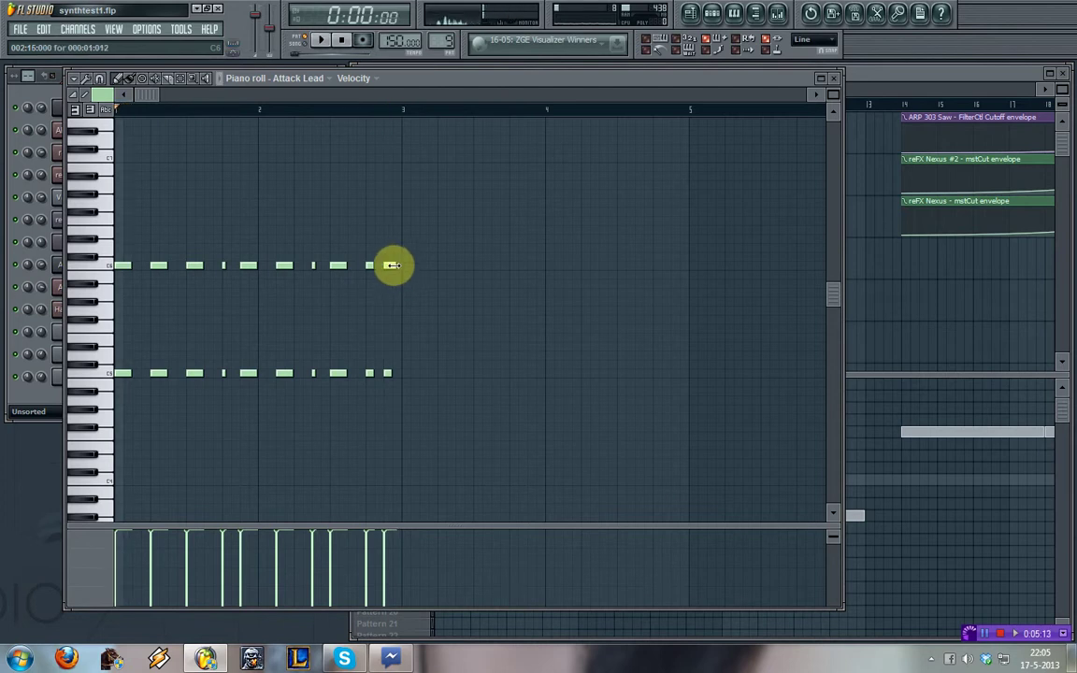
- Compare the Attack Lead notes of the Chord Flat pattern with those of the Intro pattern
{"action": "left_click", "coordinate": [833, 77]}
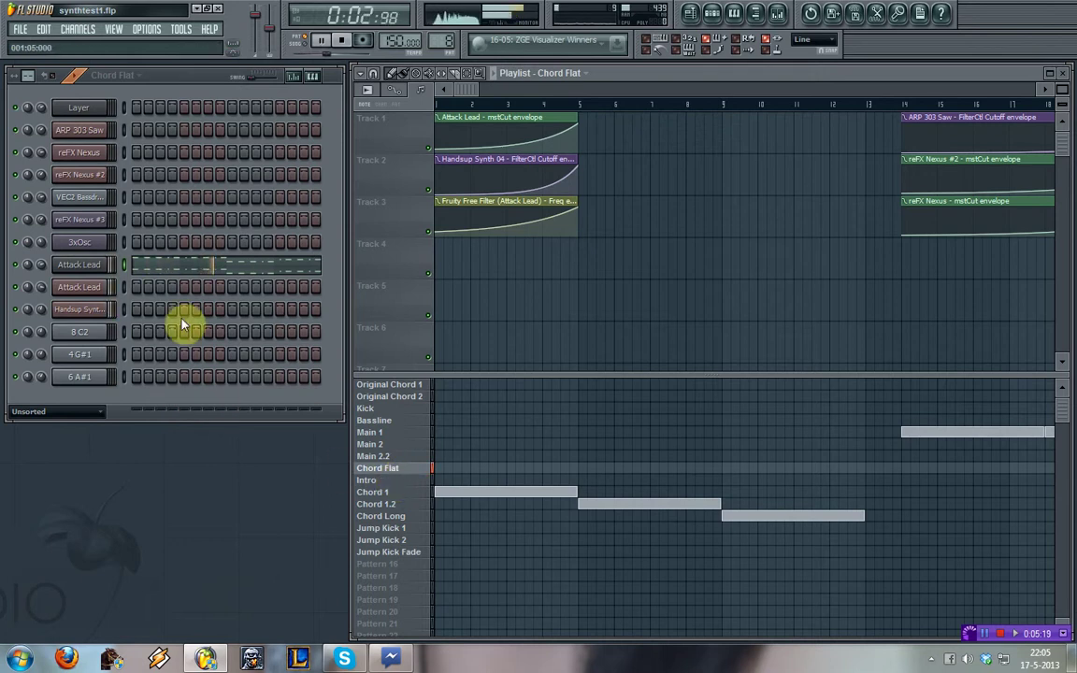
{"action": "left_click", "coordinate": [220, 265]}
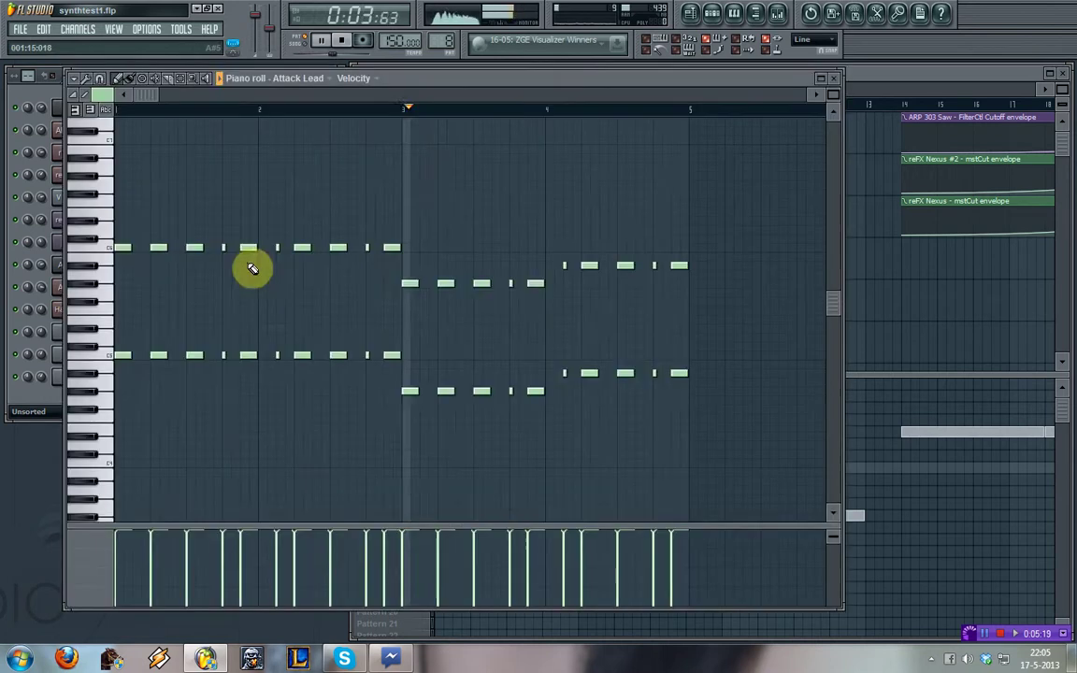
{"action": "left_click", "coordinate": [834, 77]}
{"action": "left_click", "coordinate": [414, 481]}
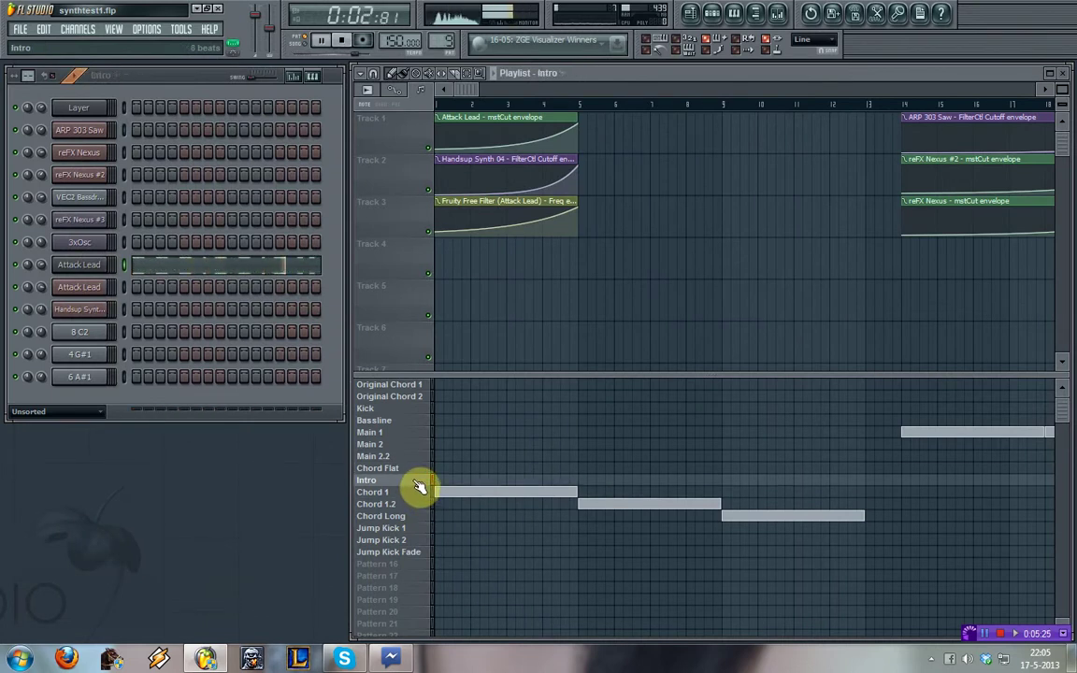
{"action": "left_click", "coordinate": [217, 266]}
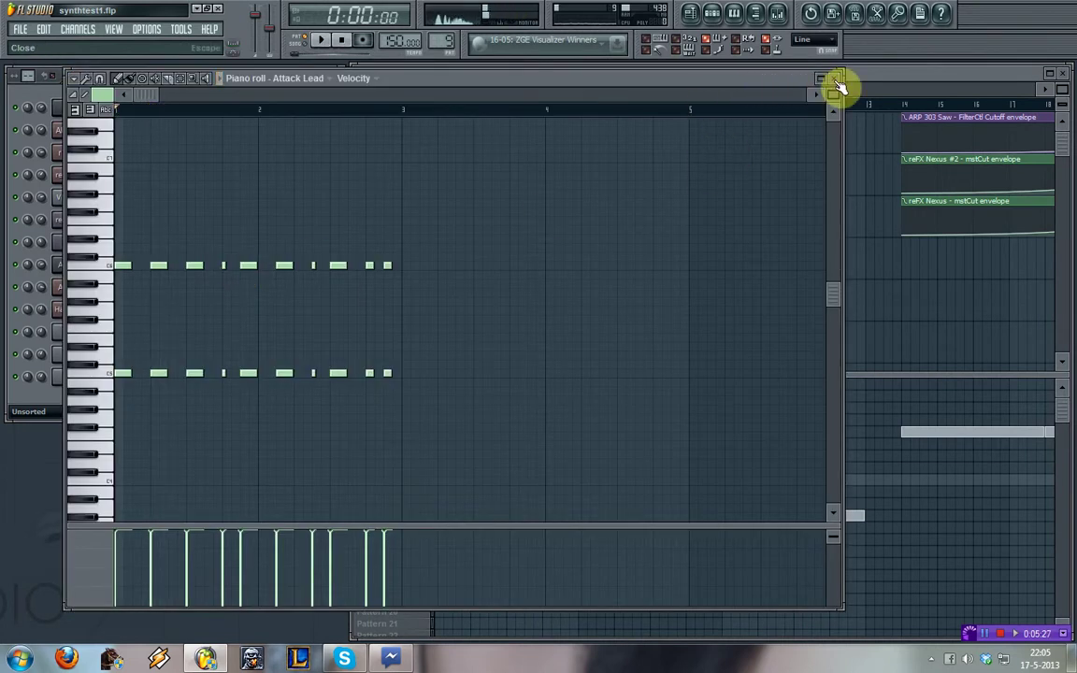
{"action": "left_click", "coordinate": [834, 78]}
- Delete the Intro pattern and select the Chord Flat pattern
{"action": "right_click", "coordinate": [396, 481]}
{"action": "left_click", "coordinate": [449, 539]}
{"action": "key", "text": "Return"}
{"action": "left_click", "coordinate": [410, 470]}
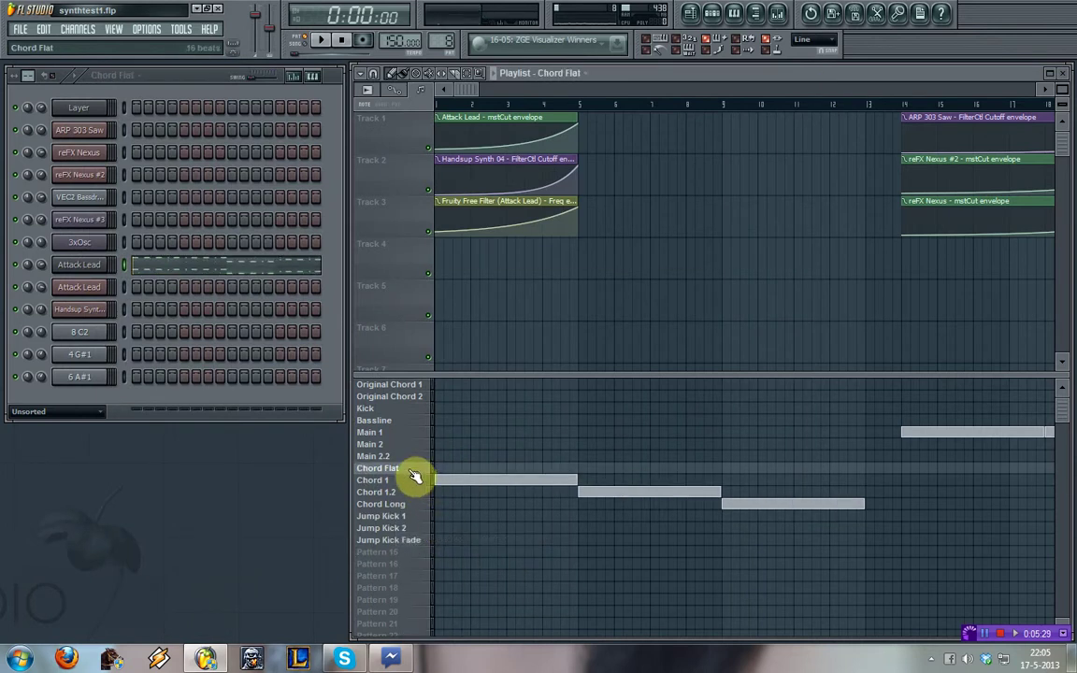
- Remove all pattern clips from the playlist and move the three envelope clips at bar 14 to bar 7
{"action": "mouse_move", "coordinate": [460, 480]}
{"action": "left_mouse_down"}
{"action": "mouse_move", "coordinate": [719, 503]}
{"action": "mouse_move", "coordinate": [875, 483]}
{"action": "mouse_move", "coordinate": [1075, 423]}
{"action": "mouse_move", "coordinate": [681, 425]}
{"action": "mouse_move", "coordinate": [1064, 480]}
{"action": "mouse_move", "coordinate": [1071, 512]}
{"action": "mouse_move", "coordinate": [637, 471]}
{"action": "mouse_move", "coordinate": [1074, 411]}
{"action": "left_mouse_up"}
{"action": "left_click_drag", "start_coordinate": [710, 90], "coordinate": [154, 94]}
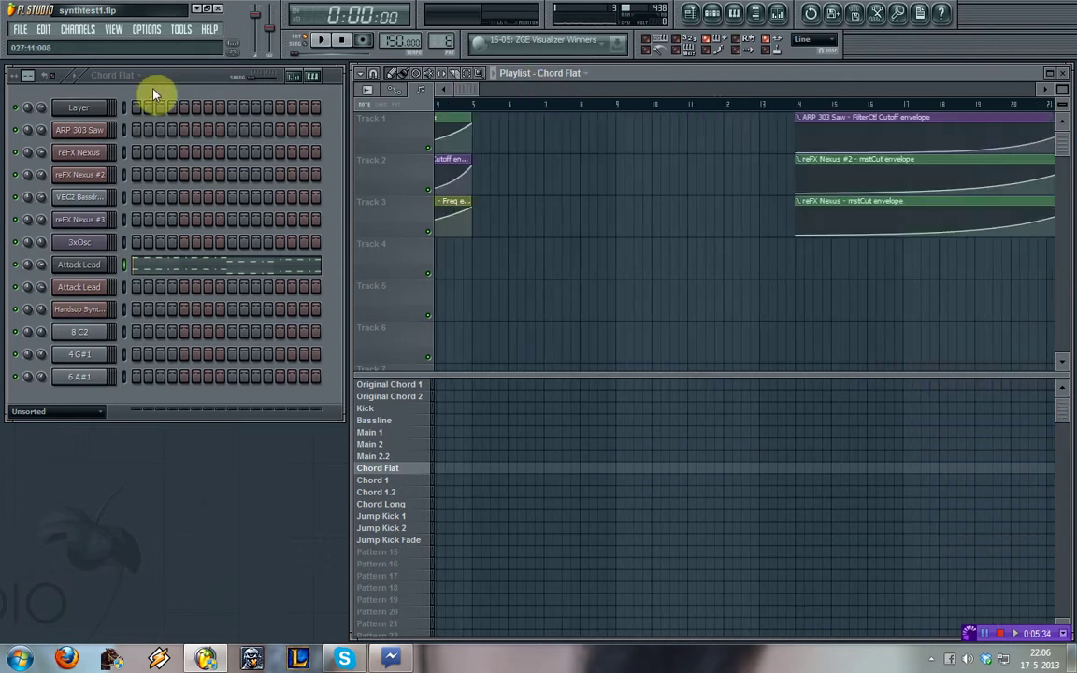
{"action": "left_click", "coordinate": [465, 77]}
{"action": "left_click_drag", "start_coordinate": [733, 233], "coordinate": [975, 38]}
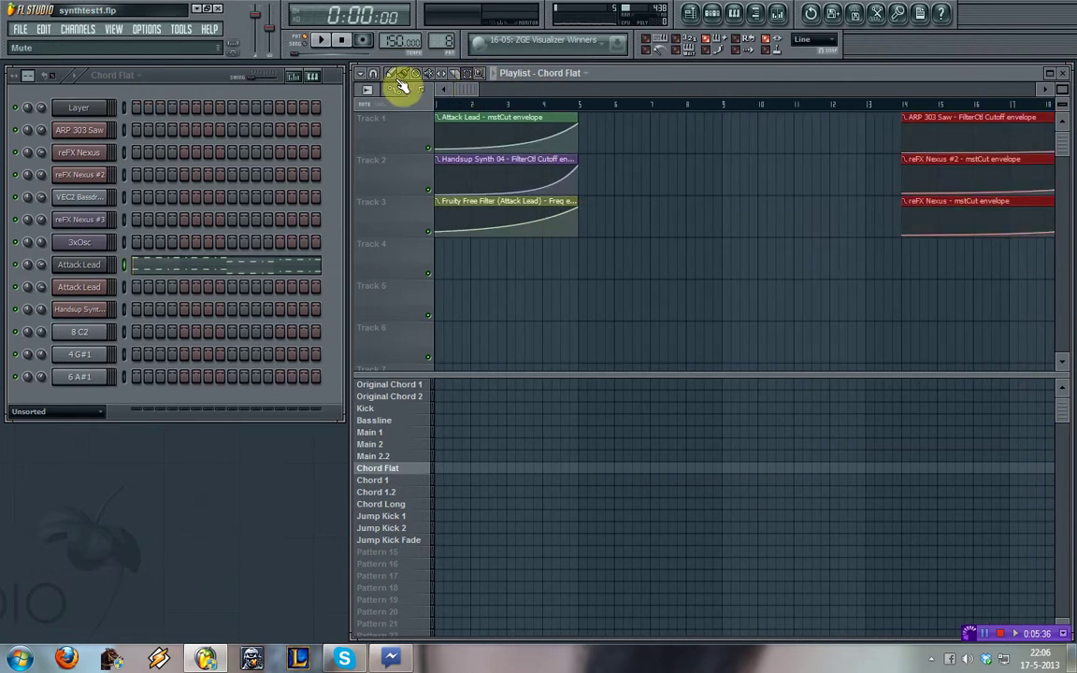
{"action": "left_click_drag", "start_coordinate": [955, 118], "coordinate": [700, 139]}
- Place Chord Flat clips at bars 1 and 5 and play the song
{"action": "left_click", "coordinate": [442, 473]}
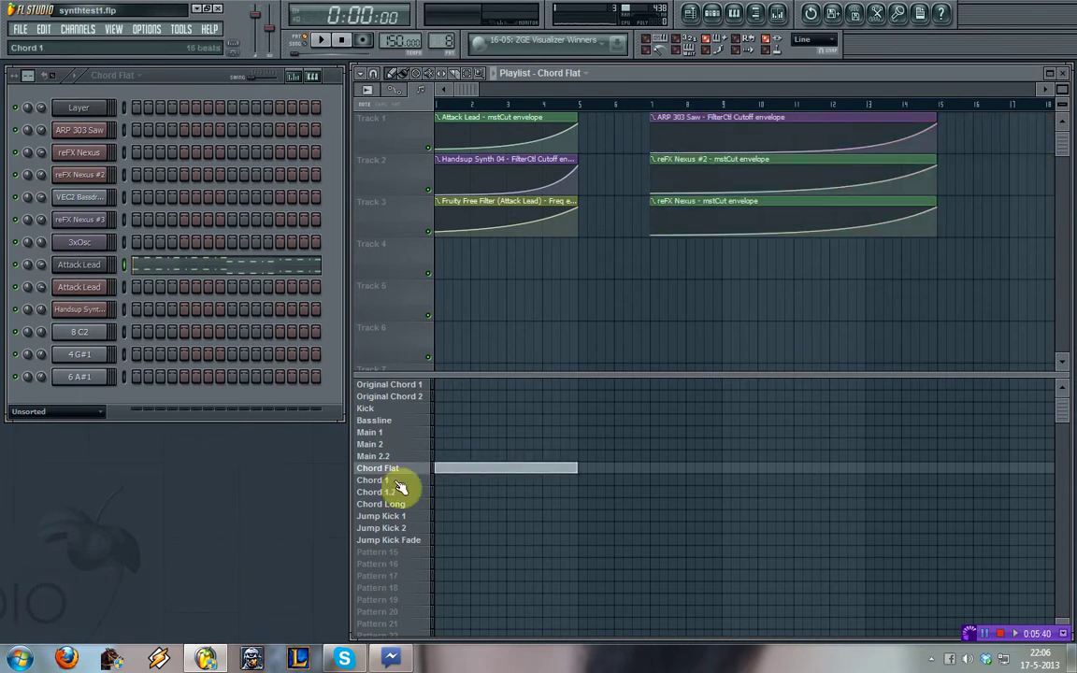
{"action": "left_click", "coordinate": [297, 43]}
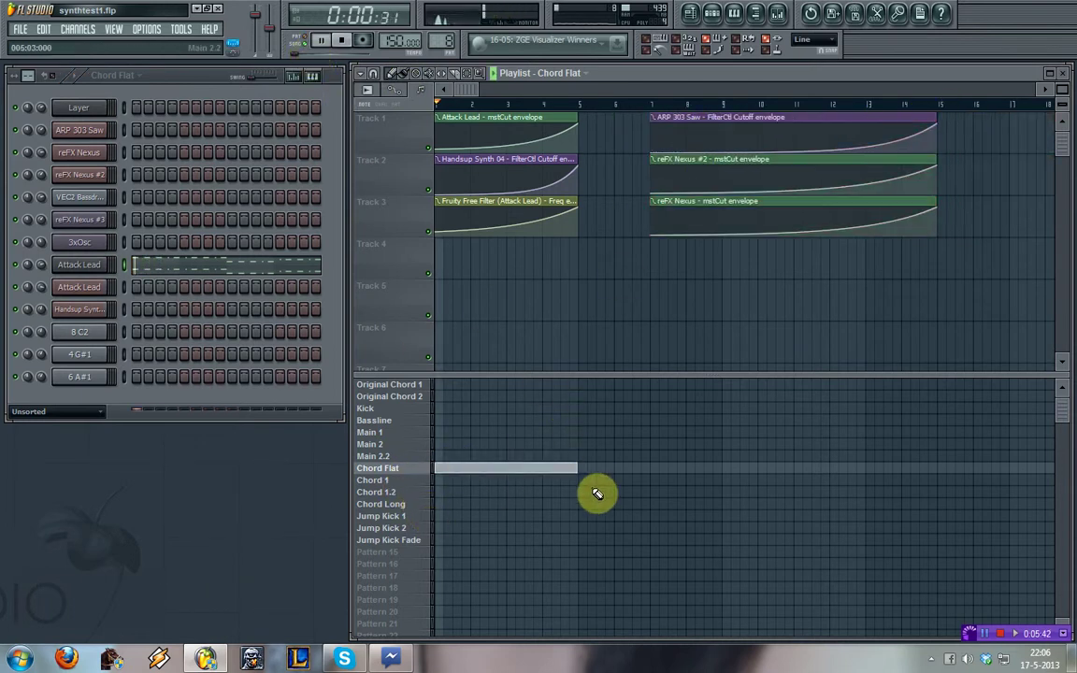
{"action": "left_click", "coordinate": [623, 467]}
- Move the ARP 303 Saw, reFX Nexus #2 and reFX Nexus envelope clips to bar 9 and clear the selection
{"action": "left_click", "coordinate": [467, 74]}
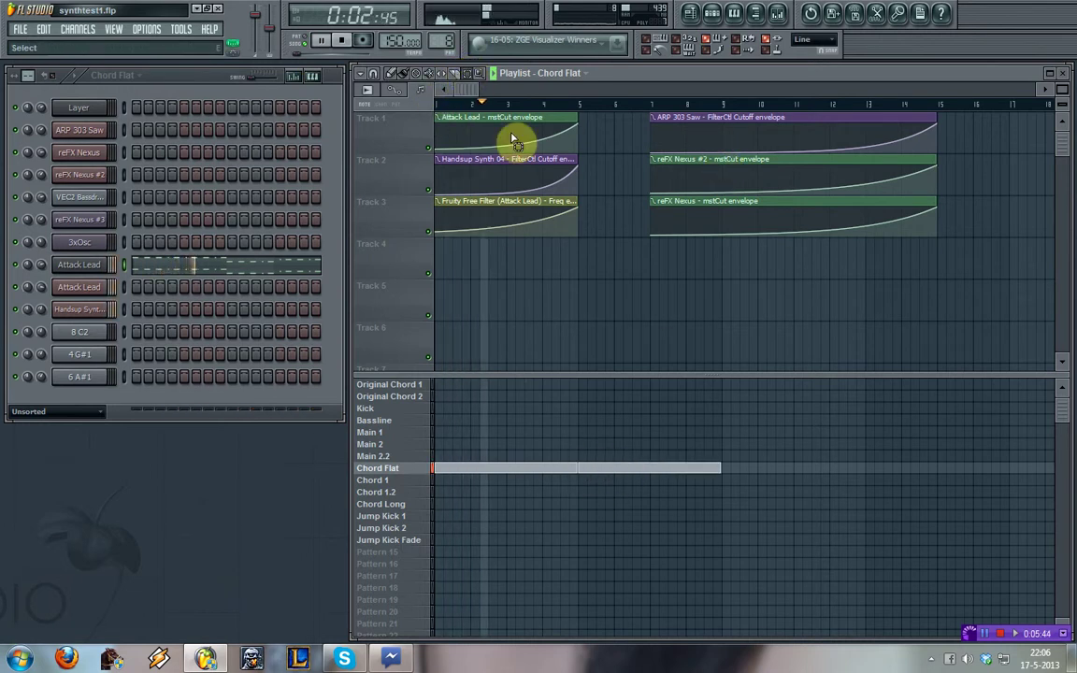
{"action": "left_click_drag", "start_coordinate": [656, 304], "coordinate": [750, 134]}
{"action": "left_click", "coordinate": [396, 73]}
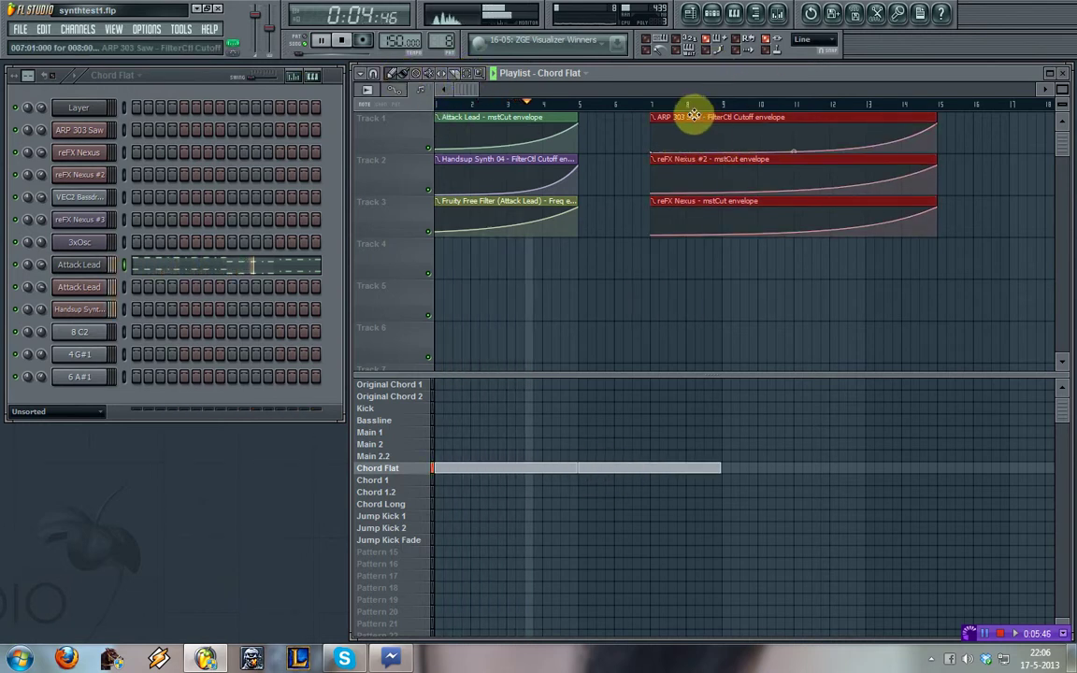
{"action": "left_click_drag", "start_coordinate": [692, 115], "coordinate": [762, 133]}
{"action": "right_click", "coordinate": [668, 332]}
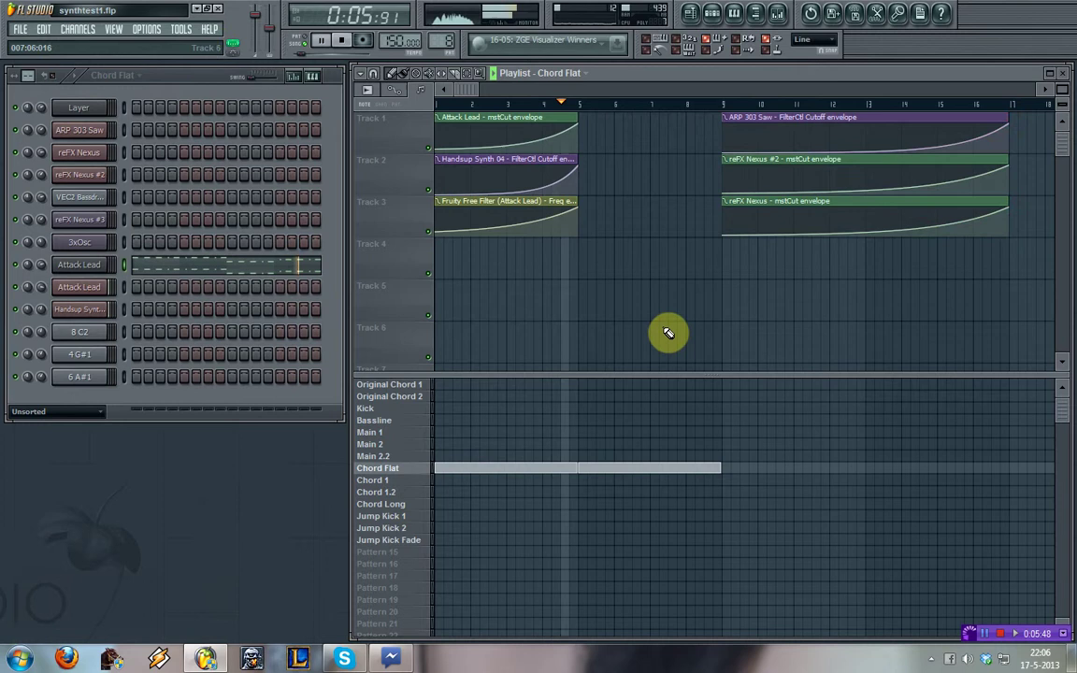
- Stop playback and delete both Chord Flat clips from the playlist
{"action": "right_click", "coordinate": [642, 466]}
{"action": "key", "text": "space"}
{"action": "right_click", "coordinate": [519, 467]}
- Play the Kick pattern, switch to Bassline, and fill every fourth step of its VEC2 Bassdrums channel
{"action": "left_click", "coordinate": [404, 410]}
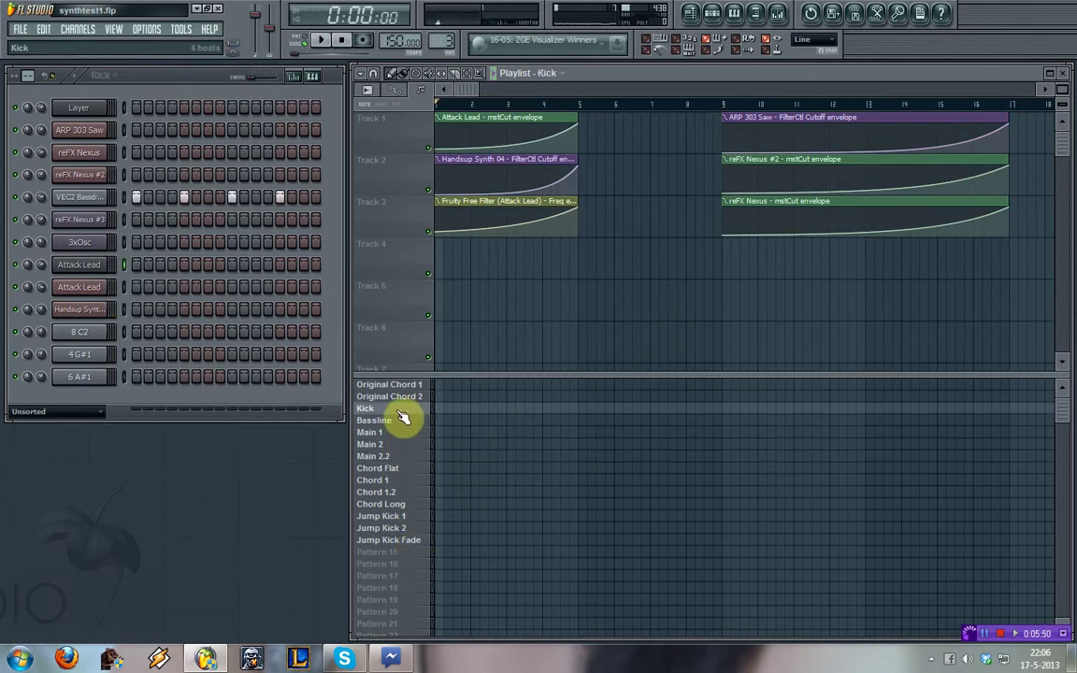
{"action": "key", "text": "space"}
{"action": "left_click", "coordinate": [403, 423]}
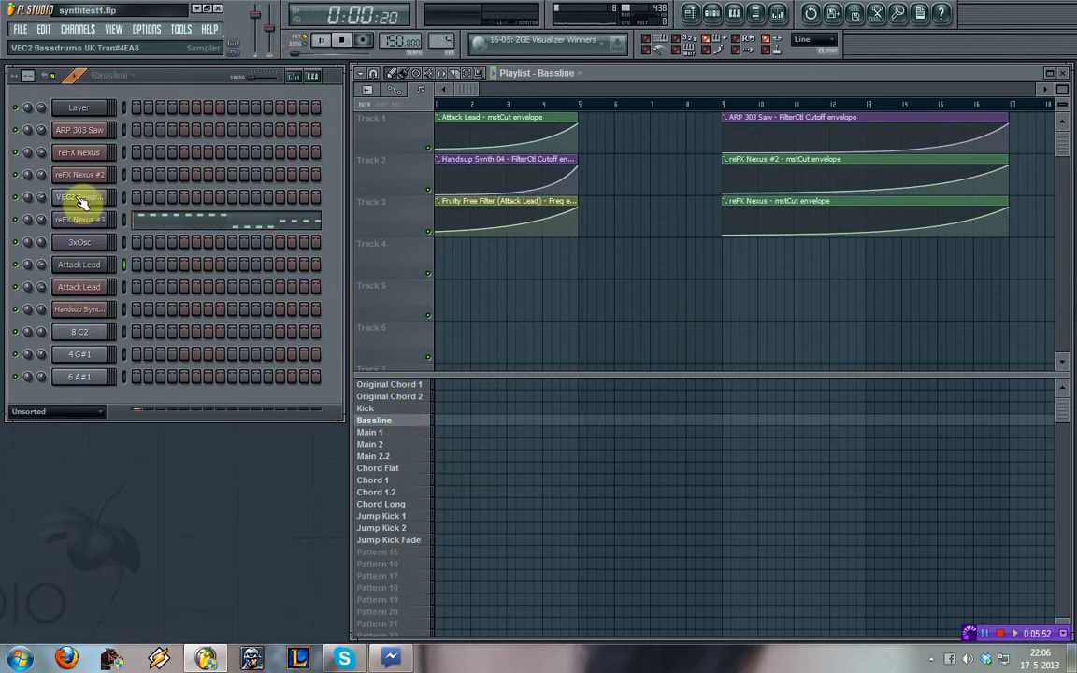
{"action": "right_click", "coordinate": [82, 200]}
{"action": "left_click", "coordinate": [179, 320]}
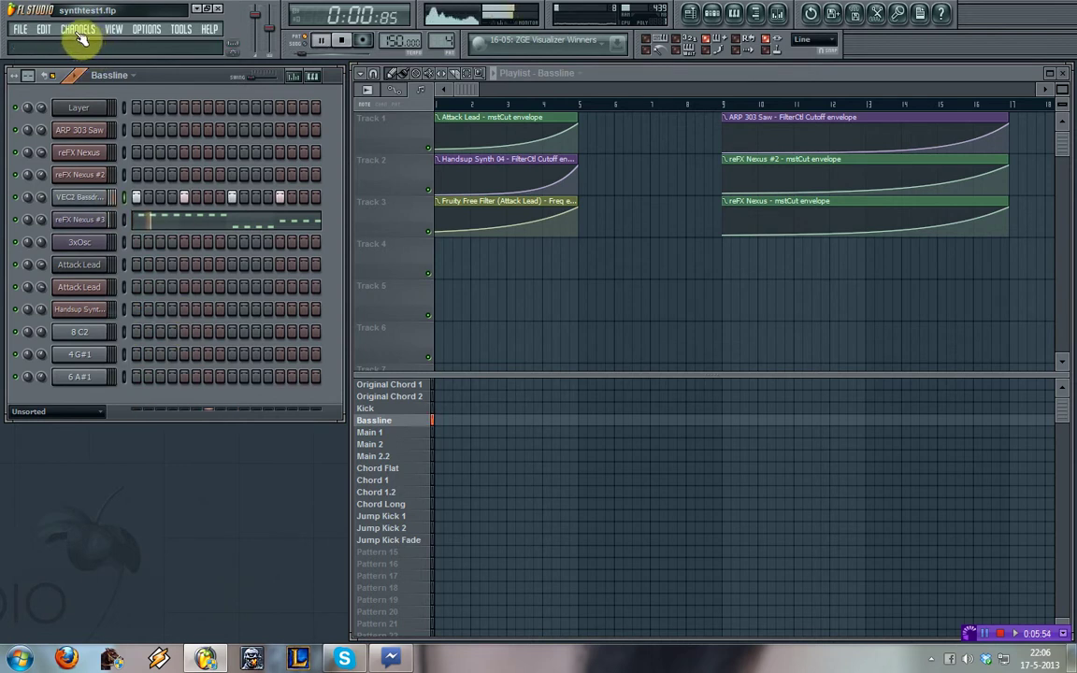
- Add a Sampler channel to the project and stop playback
{"action": "left_click", "coordinate": [79, 32]}
{"action": "mouse_move", "coordinate": [88, 44]}
{"action": "left_click", "coordinate": [265, 100]}
{"action": "key", "text": "space"}
{"action": "right_click", "coordinate": [73, 201]}
{"action": "left_click", "coordinate": [172, 252]}
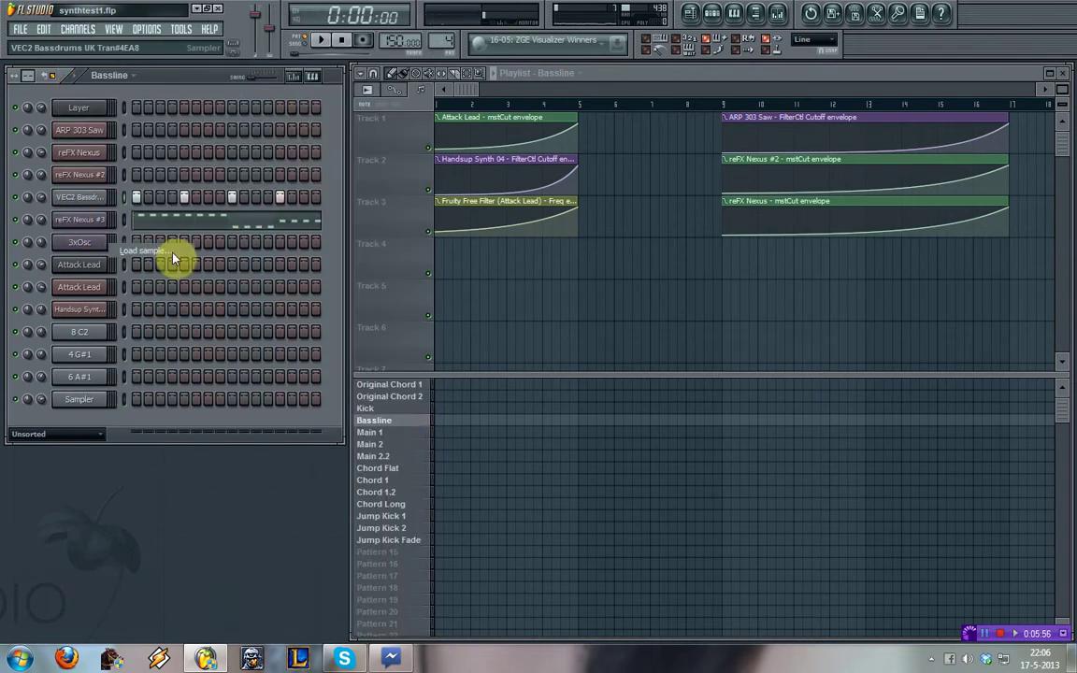
{"action": "left_click", "coordinate": [543, 215]}
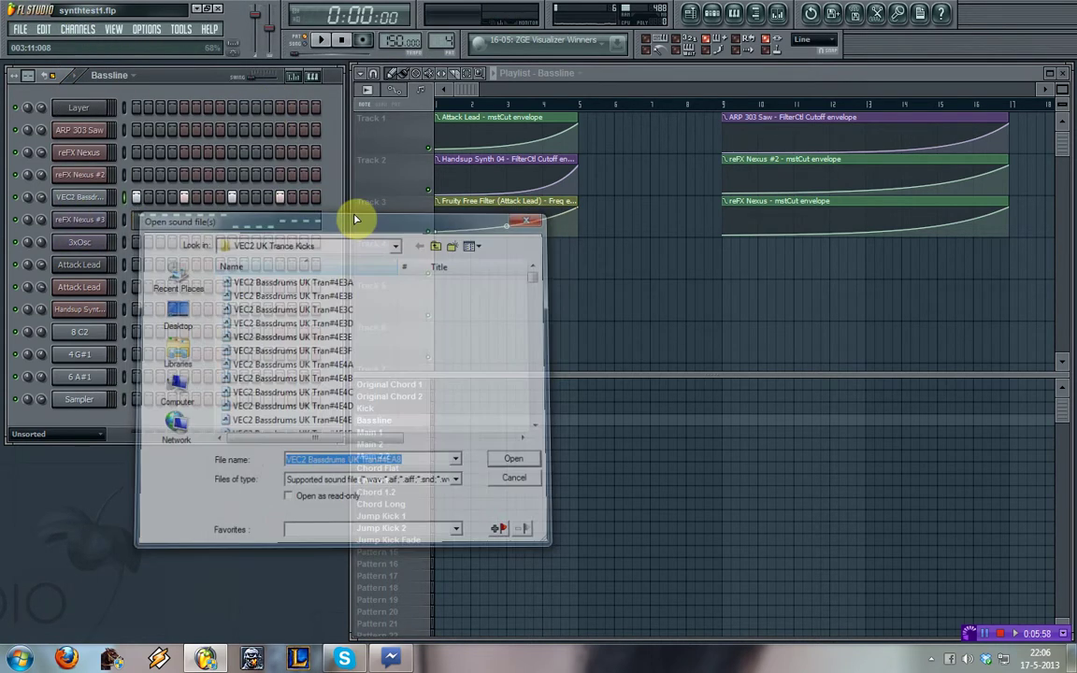
- Clone the VEC2 Bassdrums channel and start auditioning samples from the VEC2 UK Trance Kicks folder for the copy
{"action": "right_click", "coordinate": [107, 203]}
{"action": "left_click", "coordinate": [132, 379]}
{"action": "right_click", "coordinate": [109, 222]}
{"action": "left_click", "coordinate": [149, 271]}
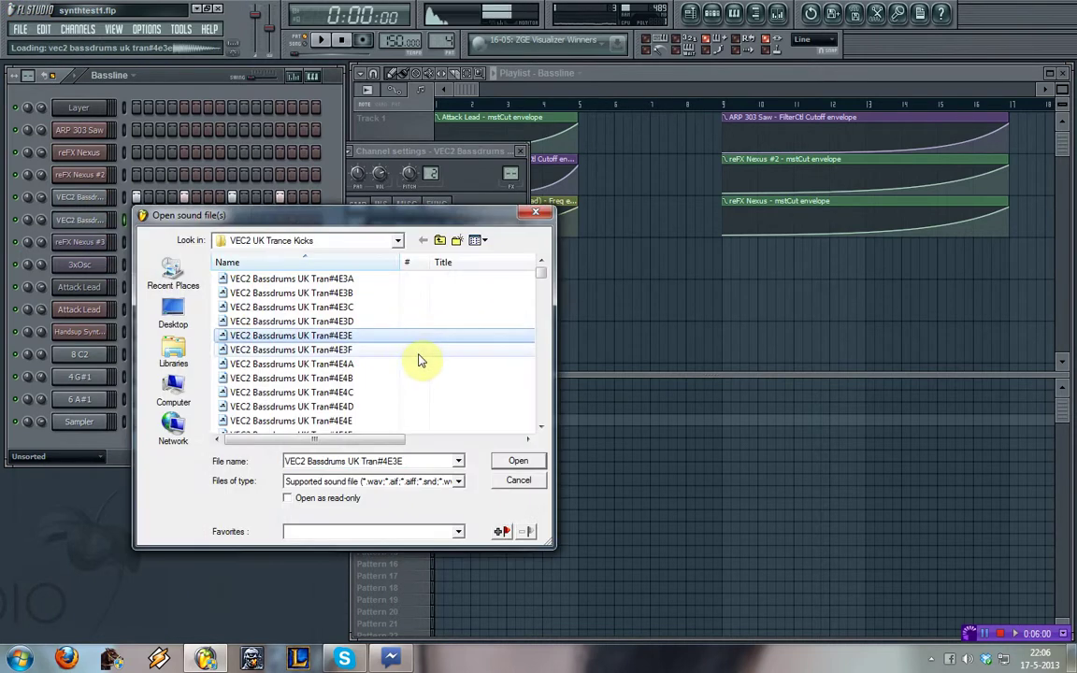
{"action": "left_click", "coordinate": [477, 352]}
{"action": "key", "text": "Down"}
- Audition the kicks from VEC2 Bassdrums UK Tran#4E73 onward and load VEC2 Bassdrums UK Tran#4E89 into the cloned channel
{"action": "left_click_drag", "start_coordinate": [545, 276], "coordinate": [547, 359]}
{"action": "left_click", "coordinate": [413, 363]}
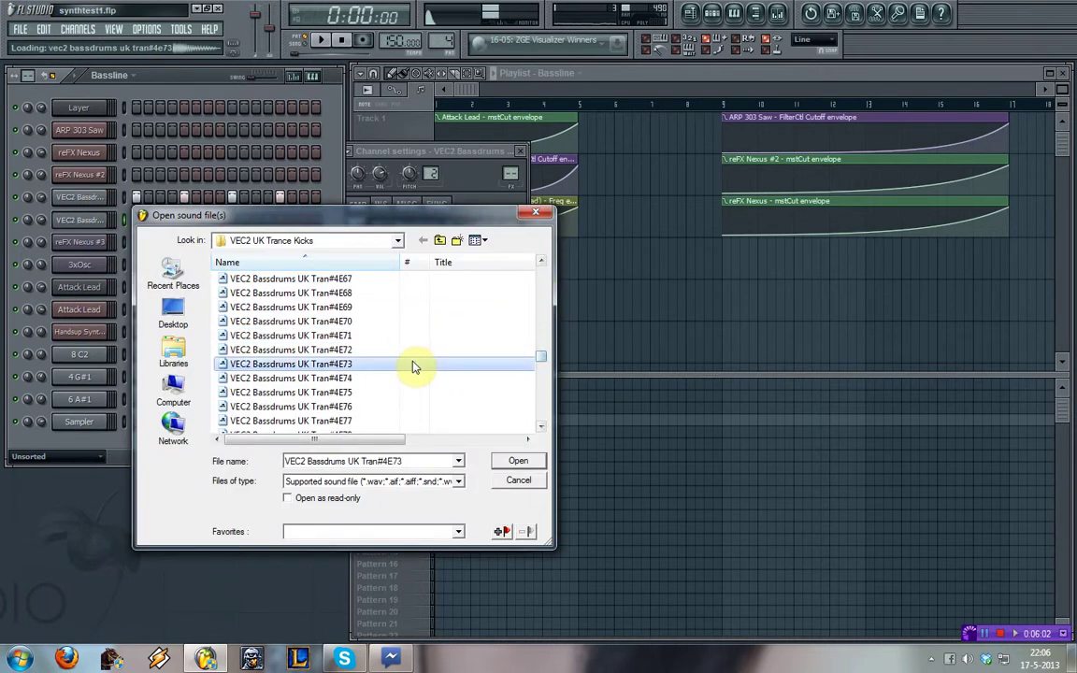
{"action": "key", "text": "Down"}
{"action": "key", "text": "Down"}
{"action": "key", "text": "Down"}
{"action": "key", "text": "Down"}
{"action": "key", "text": "Down"}
{"action": "key", "text": "Down"}
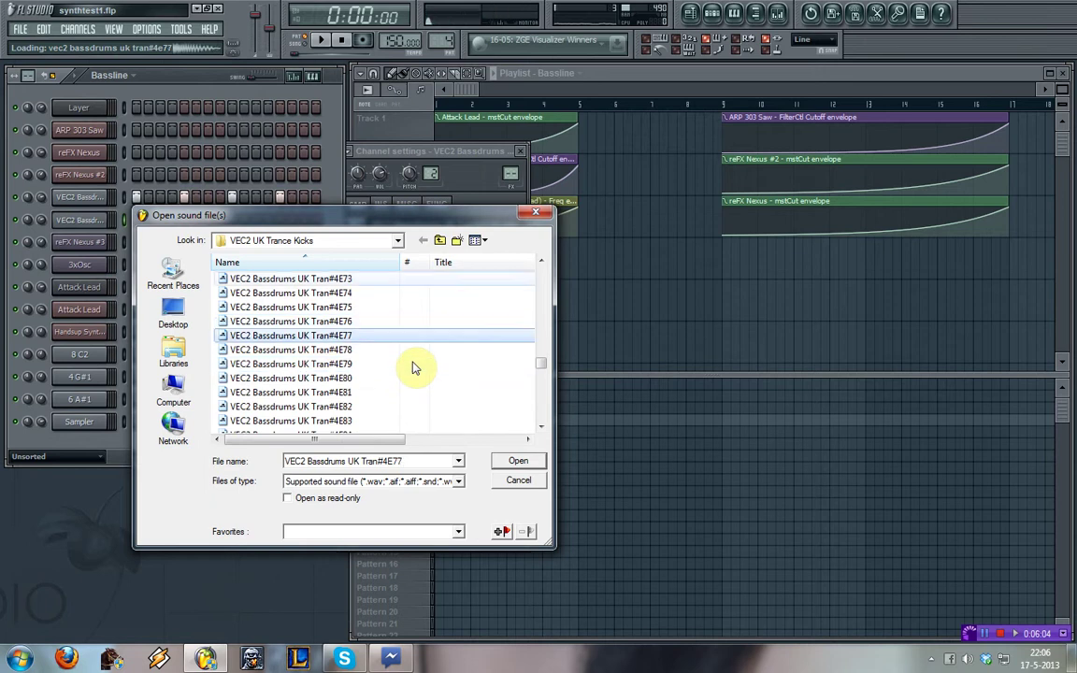
{"action": "key", "text": "Down"}
{"action": "key", "text": "Down"}
{"action": "key", "text": "Down"}
{"action": "key", "text": "Down"}
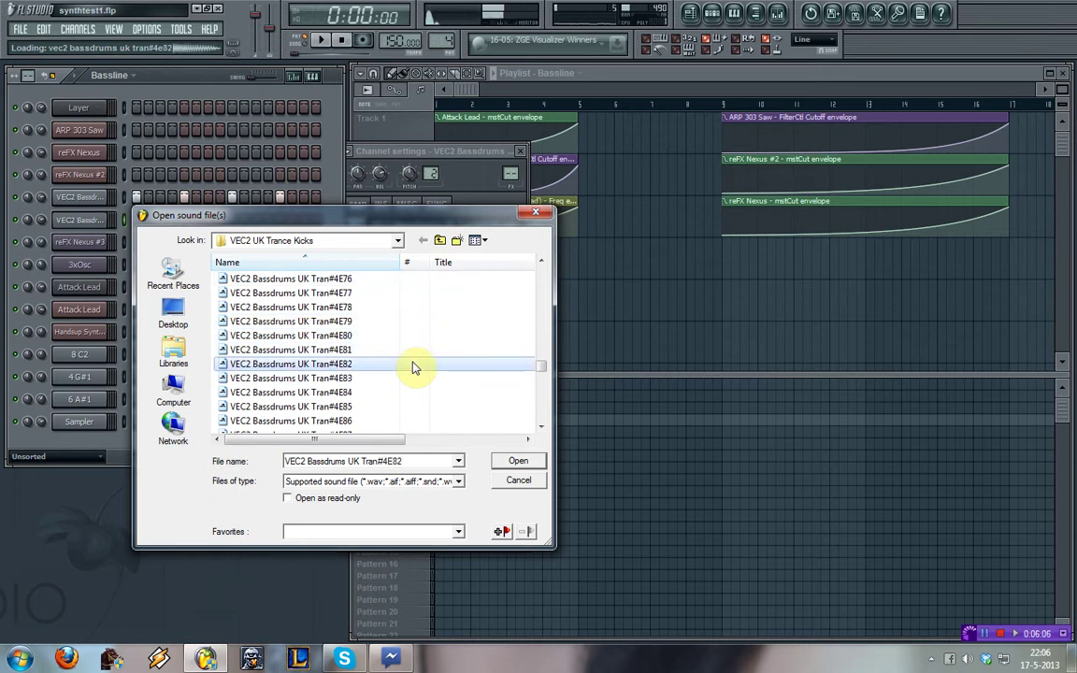
{"action": "key", "text": "Down"}
{"action": "key", "text": "Down"}
{"action": "key", "text": "Down"}
{"action": "key", "text": "Down"}
{"action": "key", "text": "Down"}
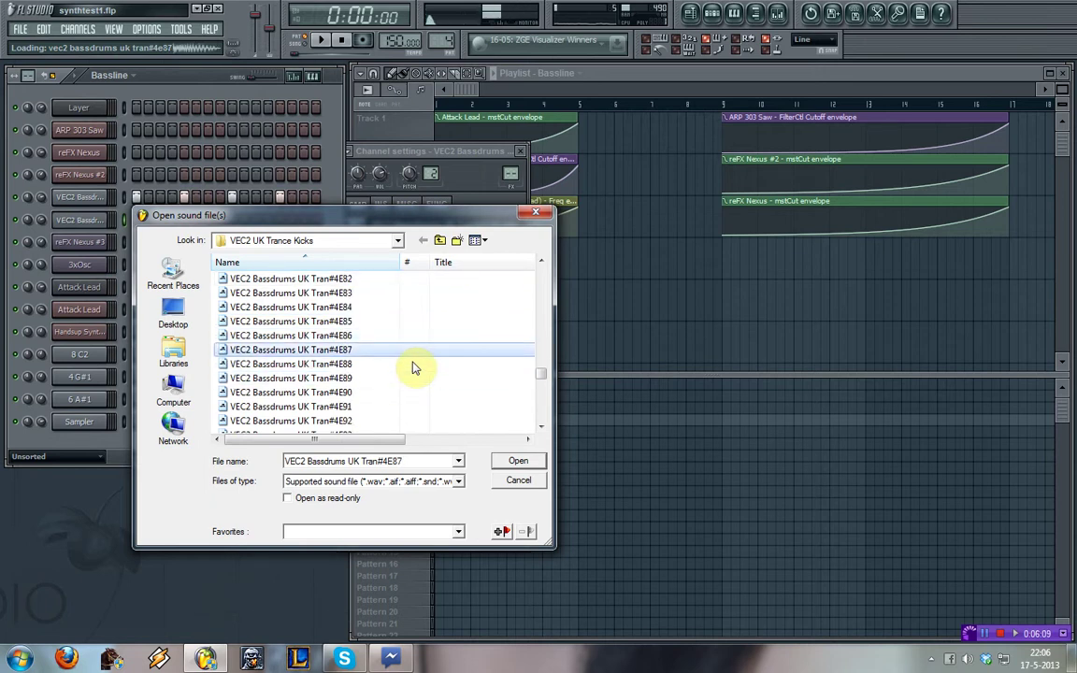
{"action": "key", "text": "Down"}
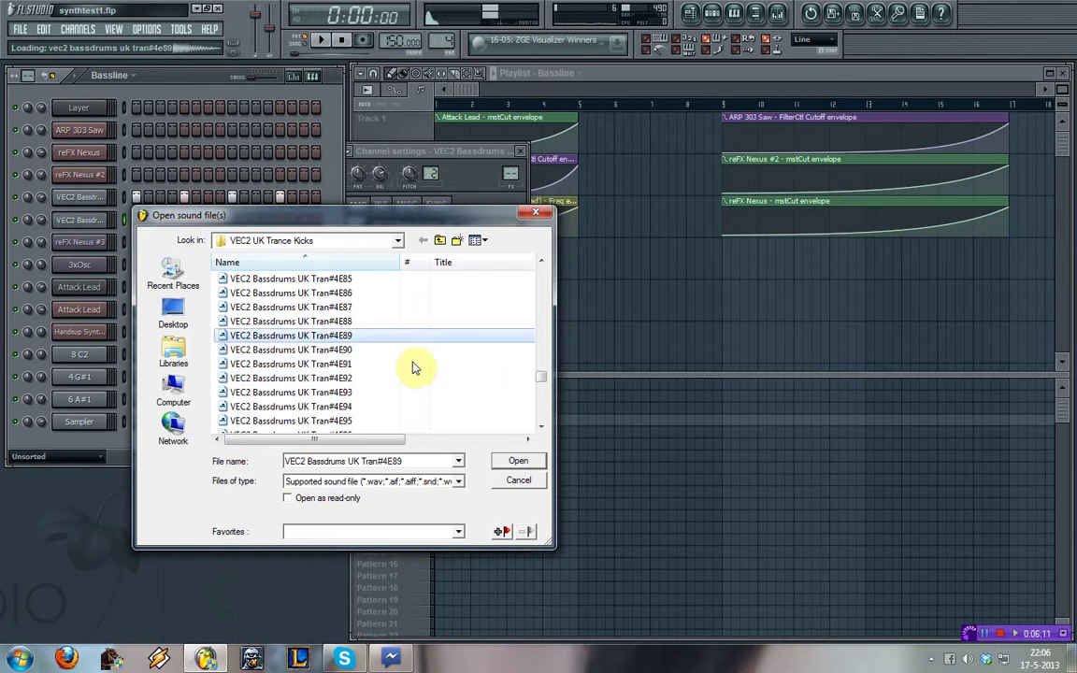
{"action": "key", "text": "Return"}
- Fill every fourth step of the cloned kick channel and play the Bassline pattern
{"action": "right_click", "coordinate": [90, 222]}
{"action": "left_click", "coordinate": [142, 341]}
{"action": "key", "text": "space"}
- Clear the original kick channel's steps to hear the new kick alone, and refill its every fourth step
{"action": "left_click_drag", "start_coordinate": [299, 199], "coordinate": [97, 203]}
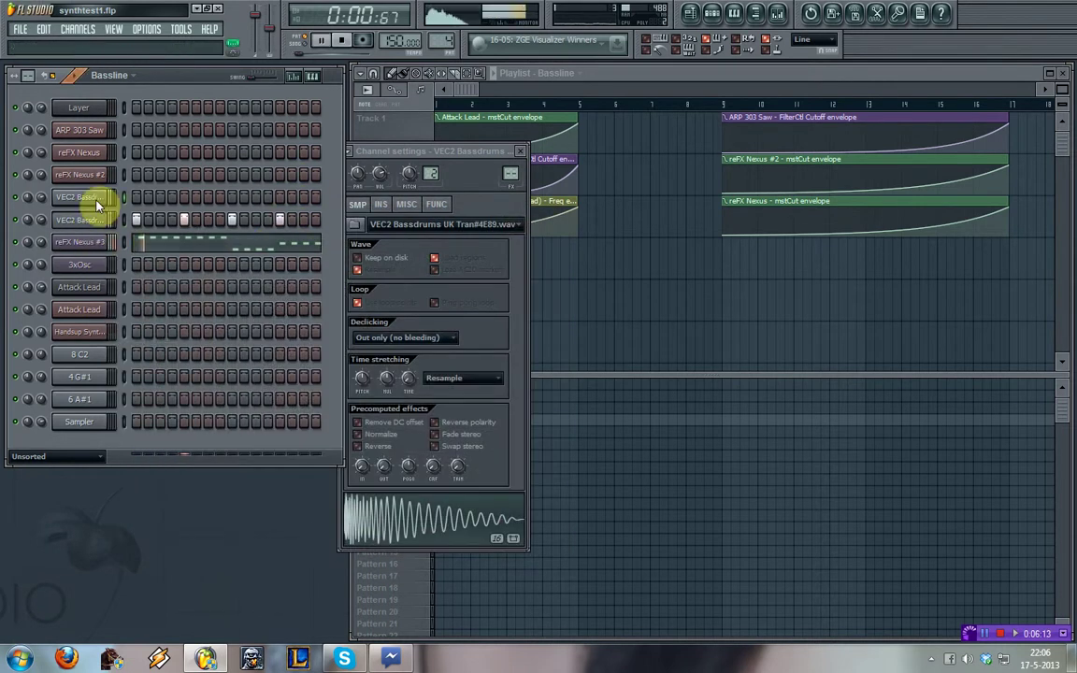
{"action": "left_click", "coordinate": [520, 153]}
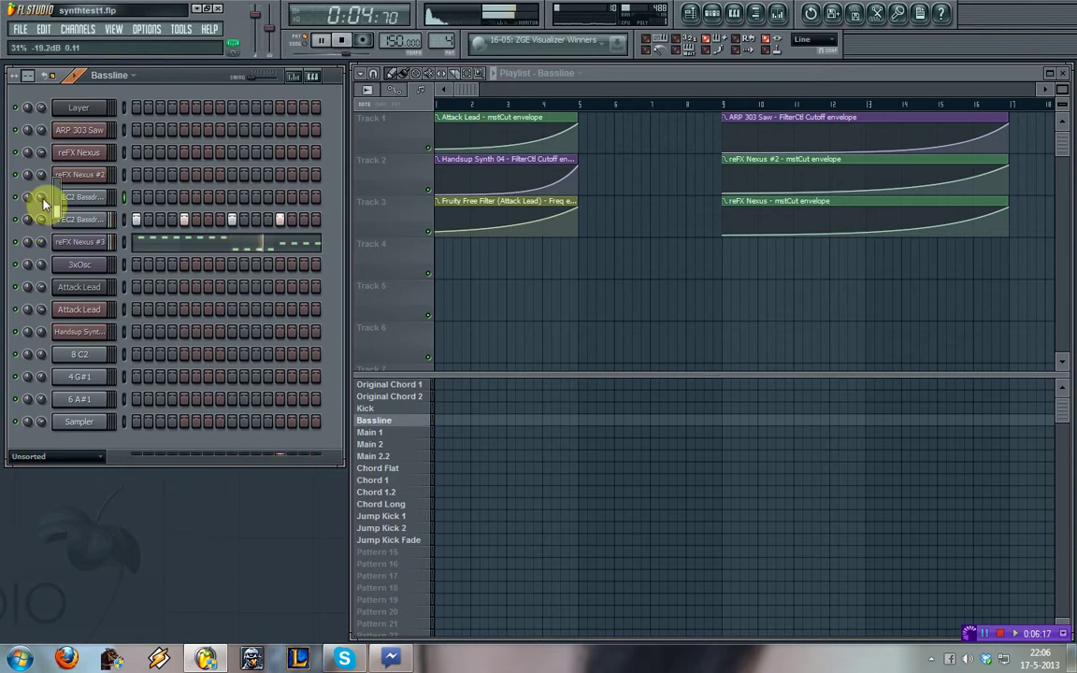
{"action": "right_click", "coordinate": [98, 197]}
{"action": "left_click", "coordinate": [149, 316]}
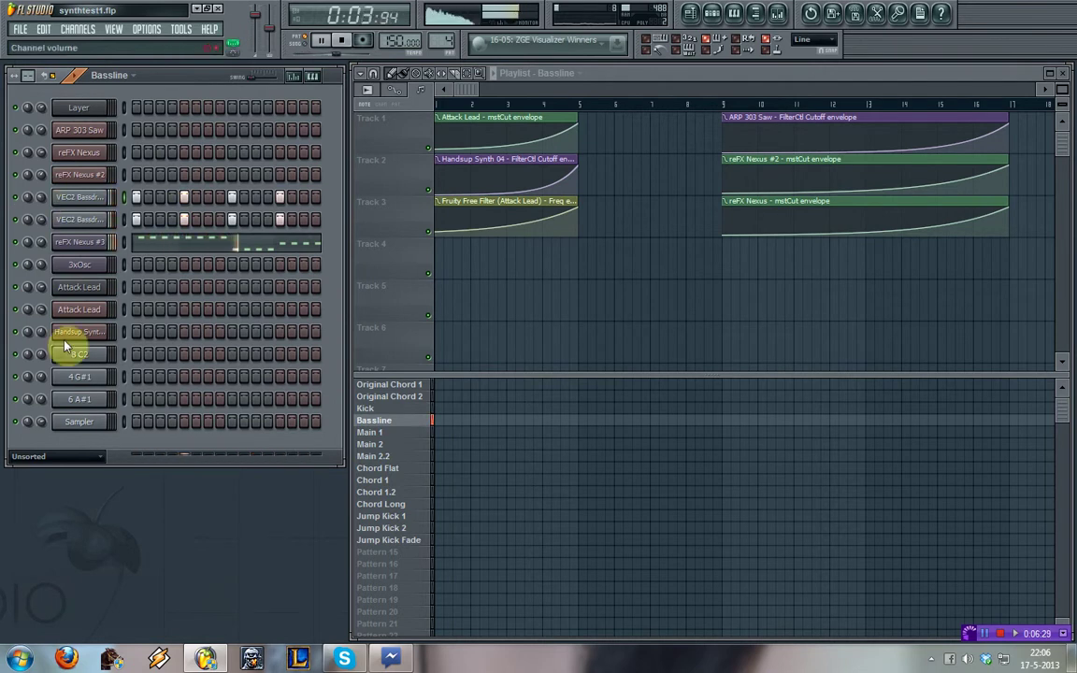
- Browse to the VEC2 Claps folder for the empty Sampler channel and audition the first claps
{"action": "right_click", "coordinate": [99, 423]}
{"action": "left_click", "coordinate": [168, 480]}
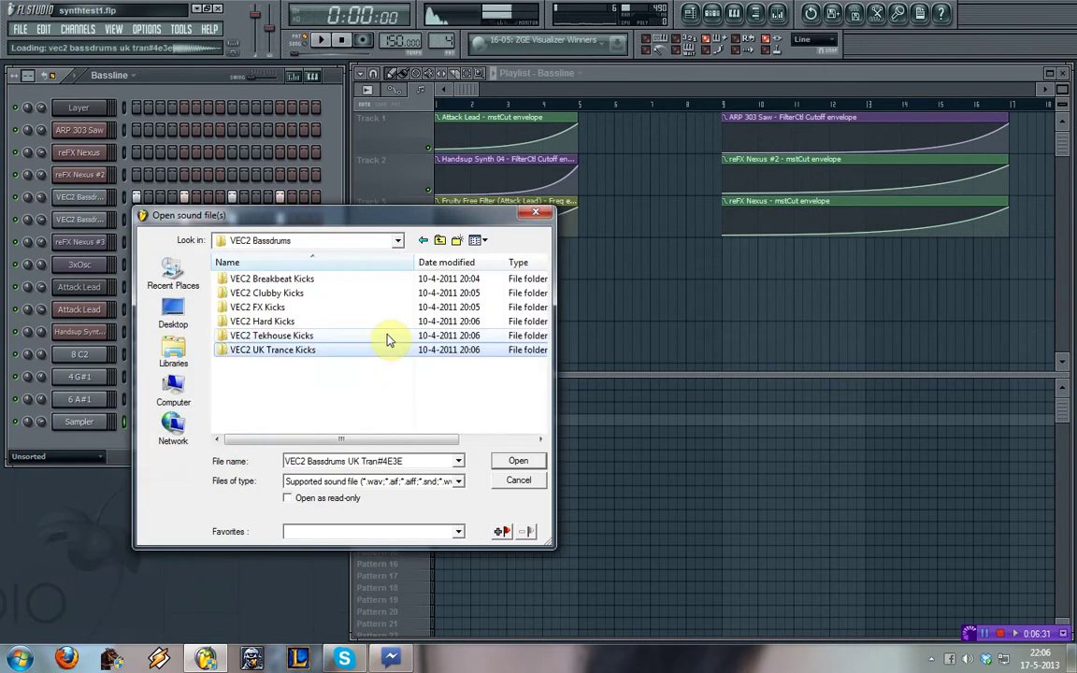
{"action": "key", "text": "BackSpace"}
{"action": "key", "text": "Down"}
{"action": "key", "text": "Return"}
{"action": "key", "text": "Down"}
{"action": "key", "text": "Down"}
{"action": "key", "text": "Down"}
{"action": "key", "text": "Down"}
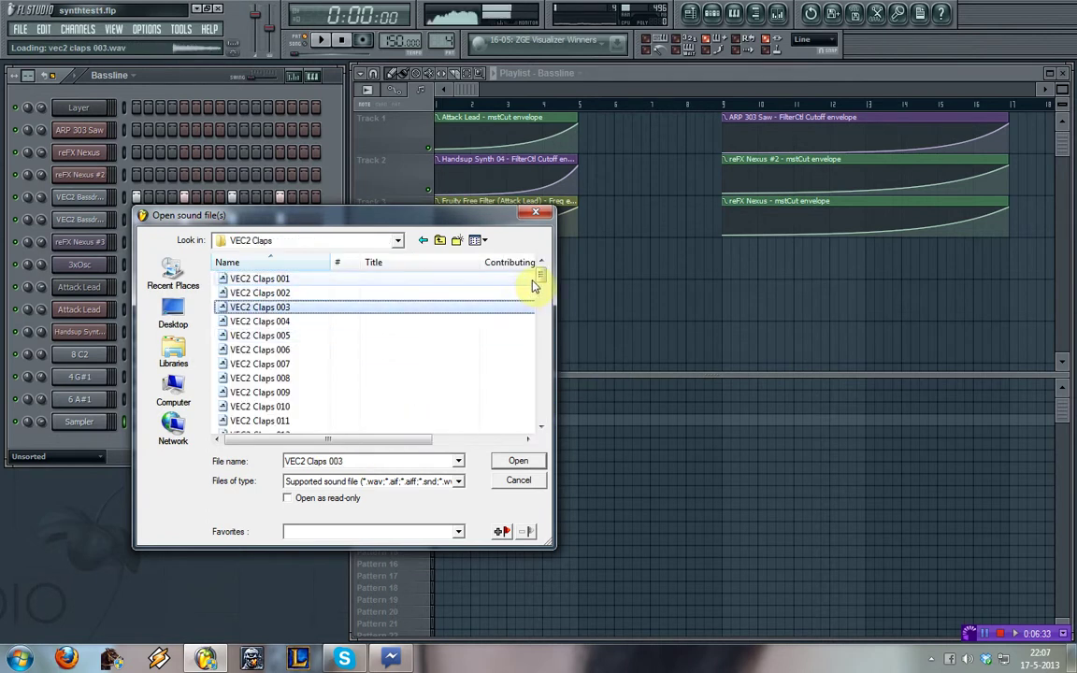
- Audition claps further down the VEC2 Claps folder and load VEC2 Claps 026 into the Sampler channel
{"action": "left_click_drag", "start_coordinate": [539, 284], "coordinate": [538, 307]}
{"action": "left_click", "coordinate": [467, 337]}
{"action": "key", "text": "Down"}
{"action": "key", "text": "Down"}
{"action": "key", "text": "Down"}
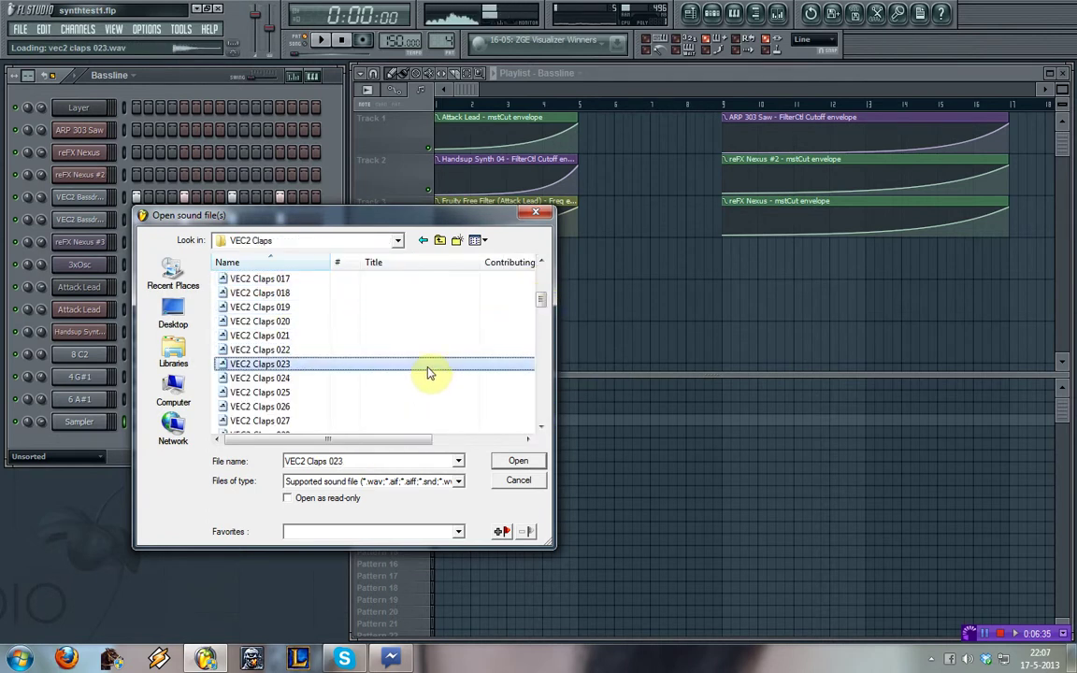
{"action": "scroll", "coordinate": [428, 373], "scroll_direction": "down", "scroll_amount": 1}
{"action": "key", "text": "Down"}
{"action": "key", "text": "Down"}
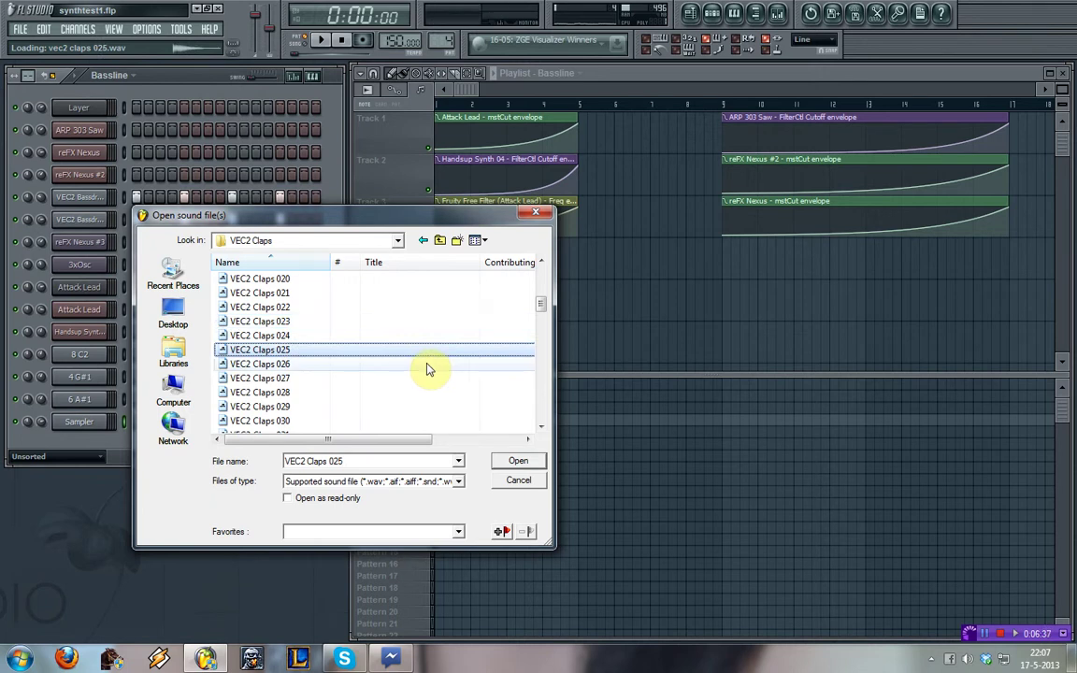
{"action": "key", "text": "Down"}
{"action": "key", "text": "Return"}
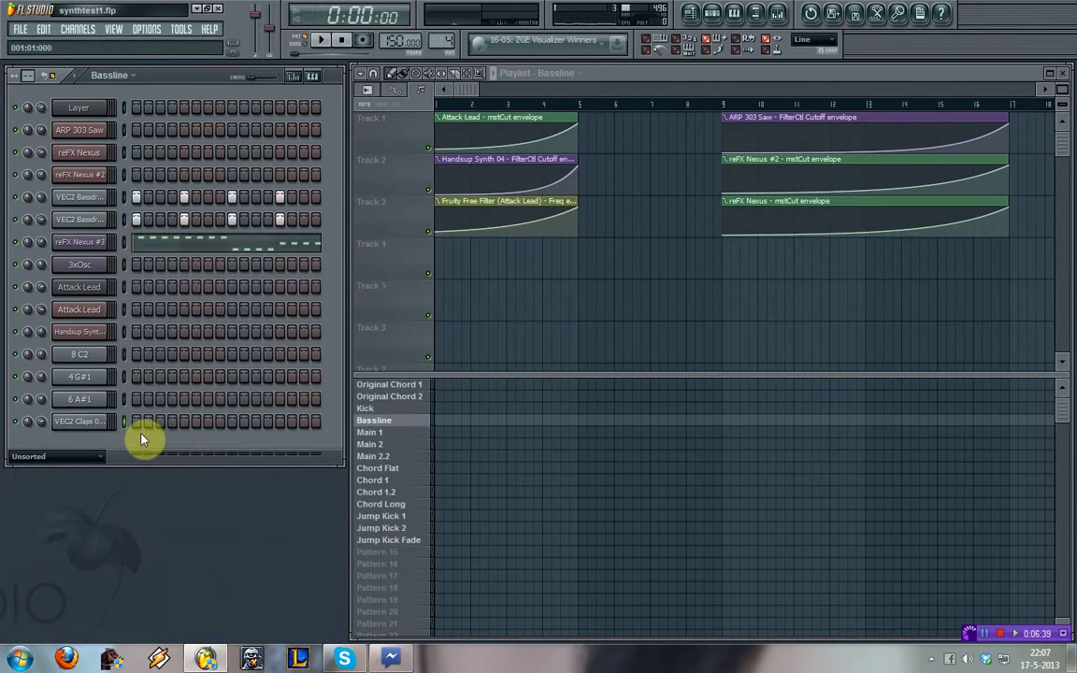
- Arrange Chord 1 clips at bars 1 and 5 with a Bassline clip at bar 5, and play the song
{"action": "left_click", "coordinate": [439, 423]}
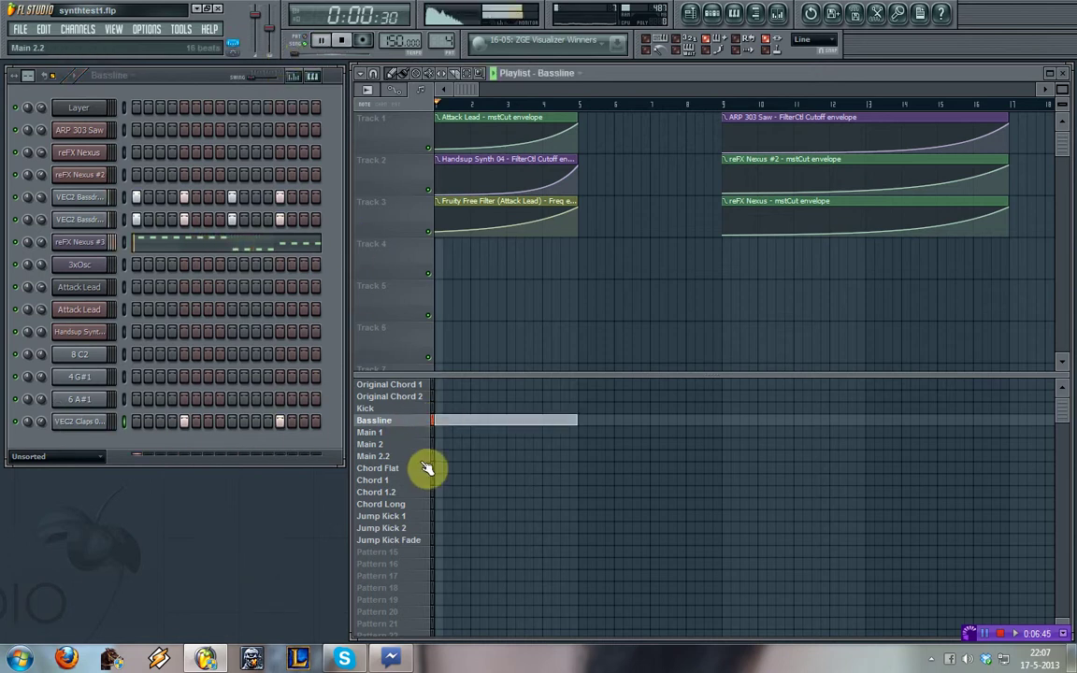
{"action": "left_click", "coordinate": [420, 493]}
{"action": "left_click", "coordinate": [441, 479]}
{"action": "key", "text": "space"}
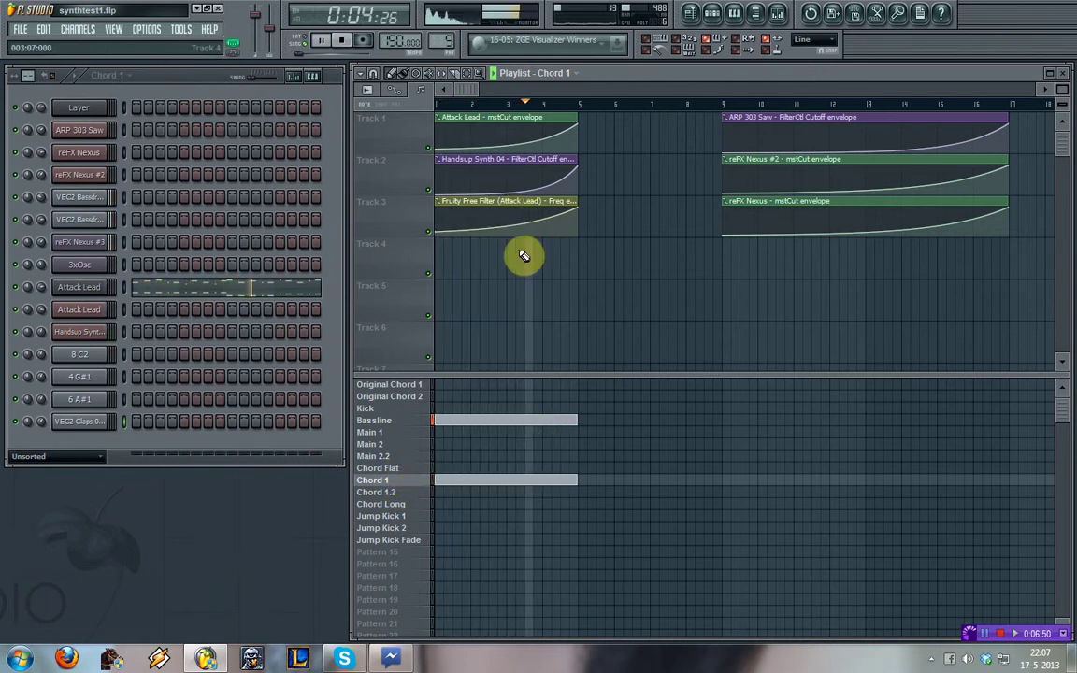
{"action": "left_click", "coordinate": [585, 482]}
{"action": "left_click_drag", "start_coordinate": [718, 429], "coordinate": [714, 432]}
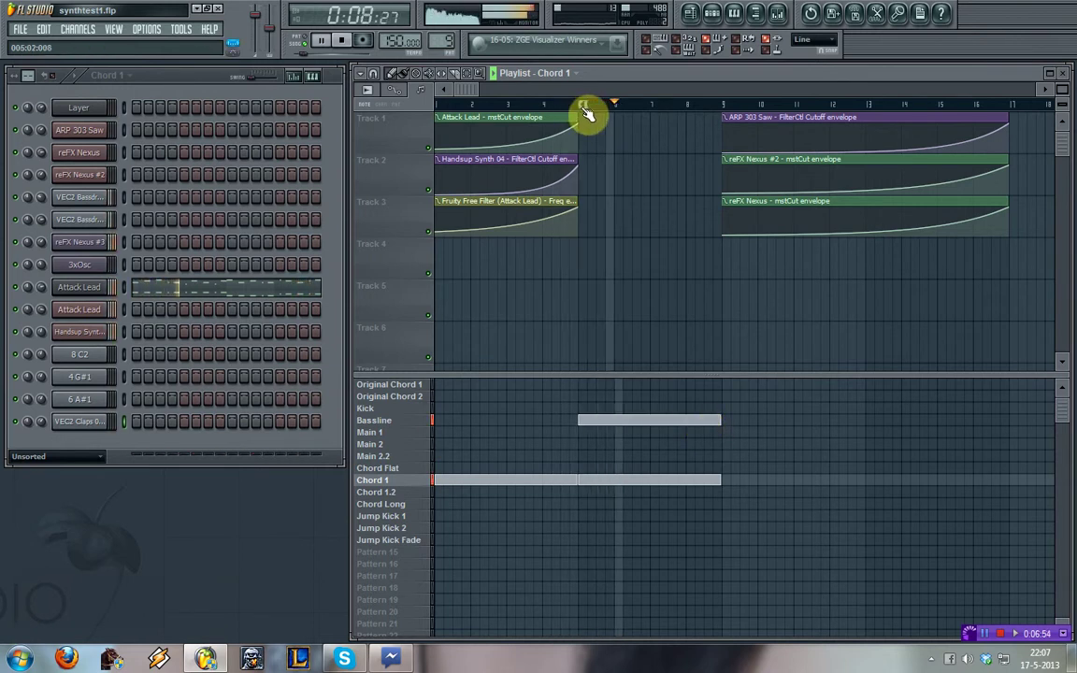
- Return to the Bassline pattern, stop playback and browse the VEC2 Claps folder for a replacement clap sample
{"action": "left_click", "coordinate": [407, 422]}
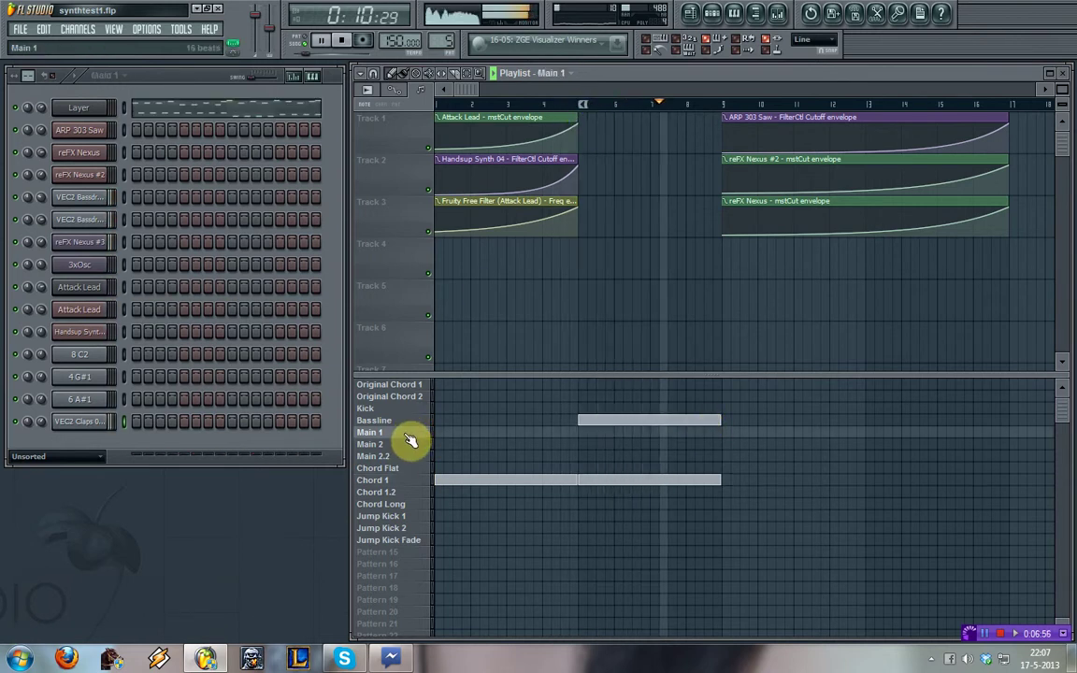
{"action": "key", "text": "space"}
{"action": "key", "text": "space"}
{"action": "right_click", "coordinate": [106, 418]}
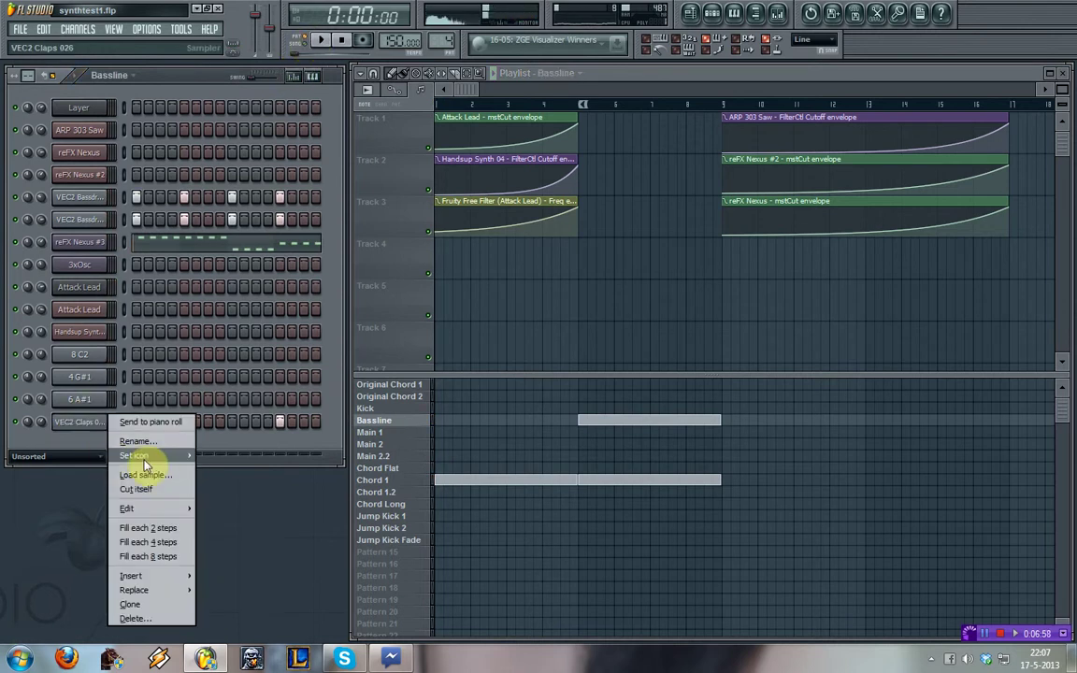
{"action": "left_click", "coordinate": [150, 475]}
{"action": "left_click_drag", "start_coordinate": [543, 281], "coordinate": [543, 317]}
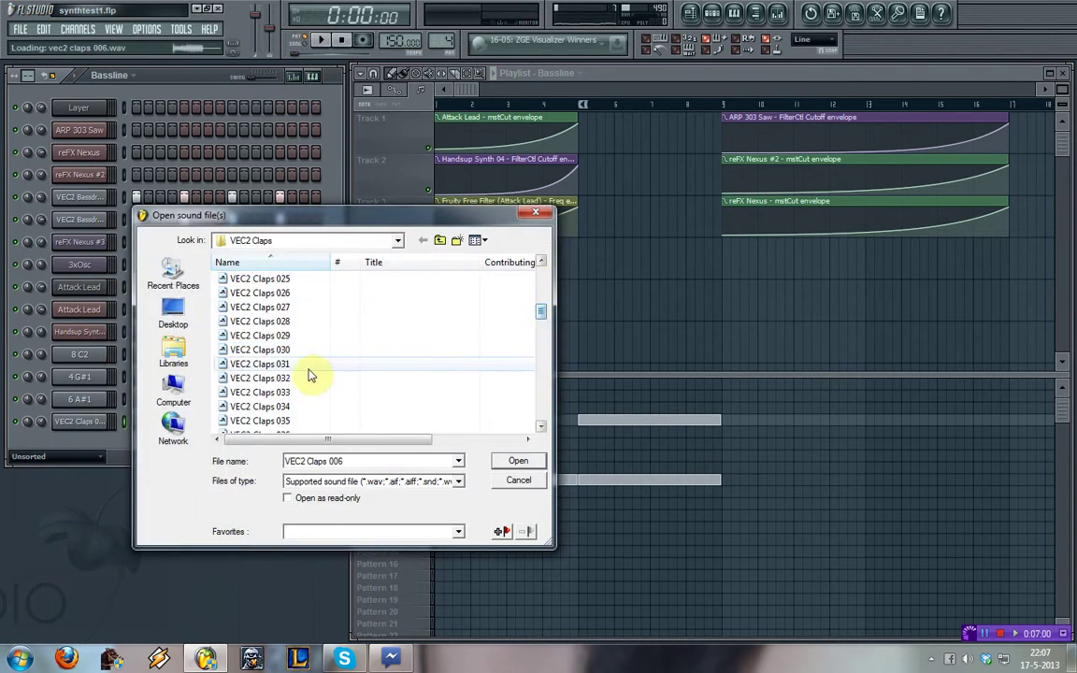
- Audition the claps from VEC2 Claps 031 onward and load VEC2 Claps 071 into the clap channel
{"action": "left_click", "coordinate": [309, 367]}
{"action": "key", "text": "Down"}
{"action": "key", "text": "Down"}
{"action": "key", "text": "Down"}
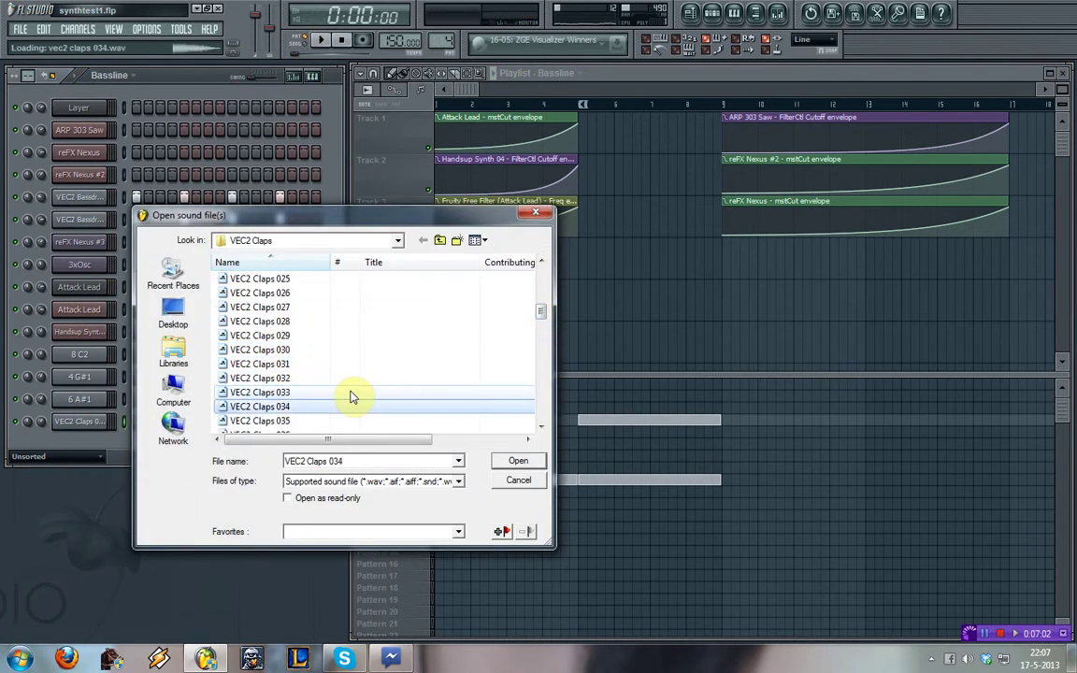
{"action": "key", "text": "Down"}
{"action": "key", "text": "Down"}
{"action": "key", "text": "Down"}
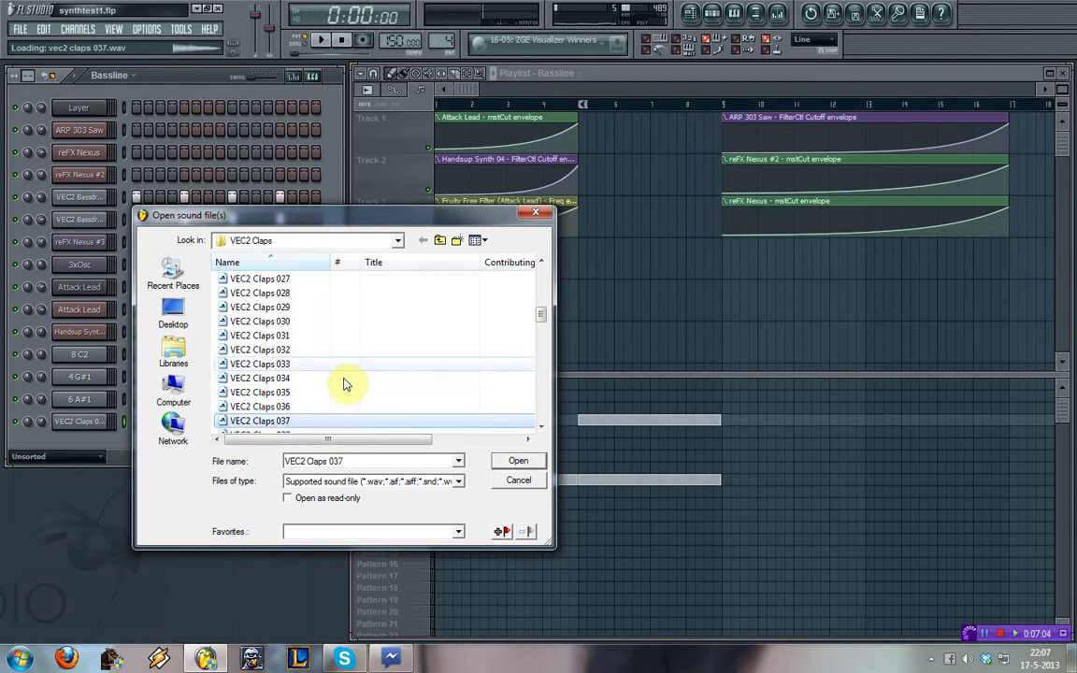
{"action": "key", "text": "Down"}
{"action": "key", "text": "Down"}
{"action": "key", "text": "Down"}
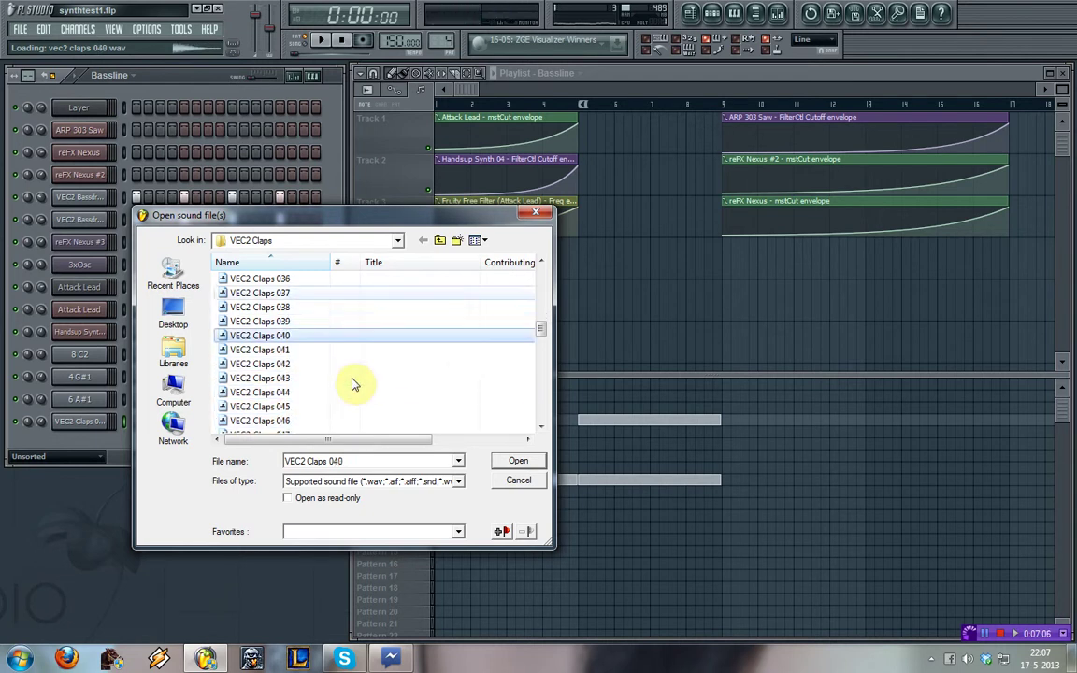
{"action": "key", "text": "Down"}
{"action": "key", "text": "Down"}
{"action": "key", "text": "Down"}
{"action": "key", "text": "Down"}
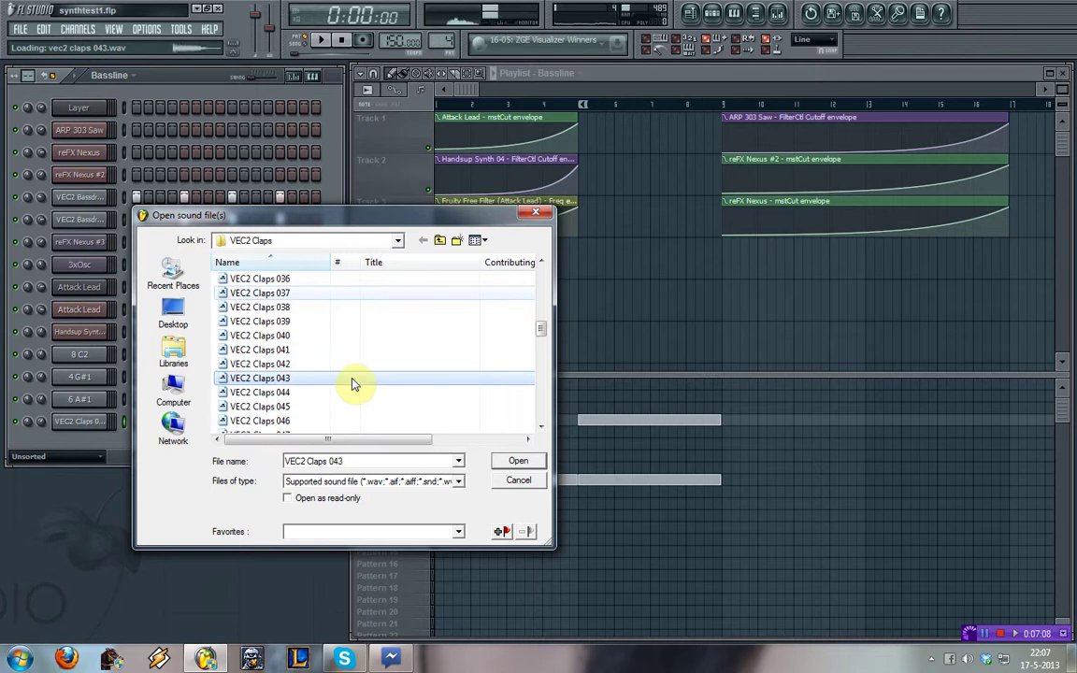
{"action": "key", "text": "Down"}
{"action": "key", "text": "Down"}
{"action": "key", "text": "Down"}
{"action": "key", "text": "Down"}
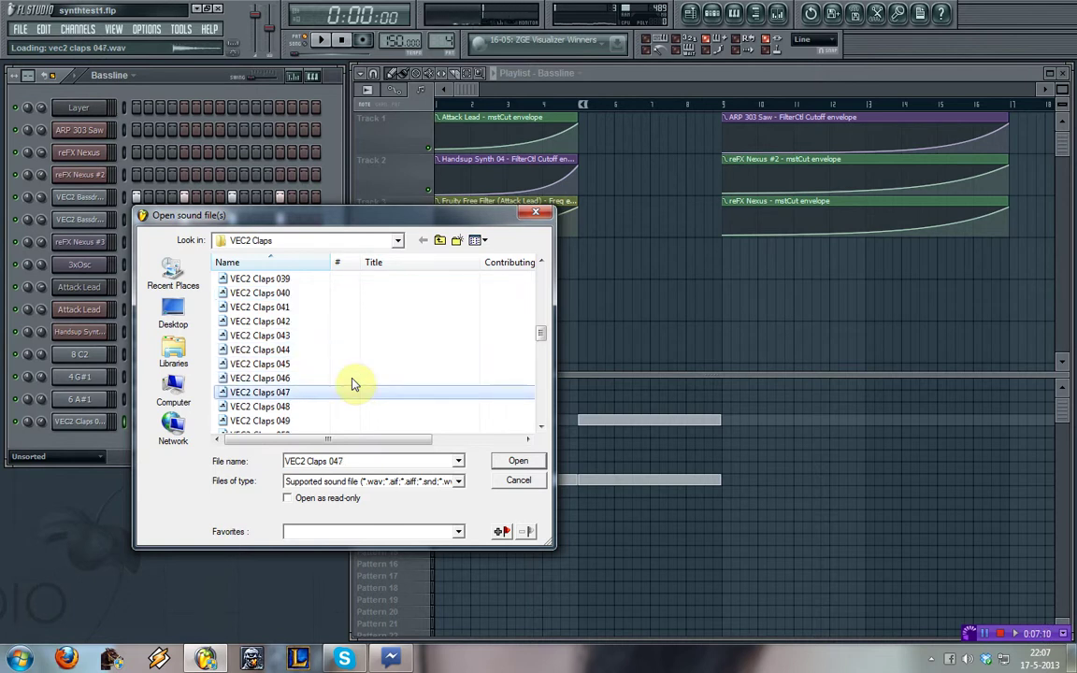
{"action": "key", "text": "Down"}
{"action": "key", "text": "Down"}
{"action": "key", "text": "Down"}
{"action": "key", "text": "Down"}
{"action": "key", "text": "Down"}
{"action": "key", "text": "Down"}
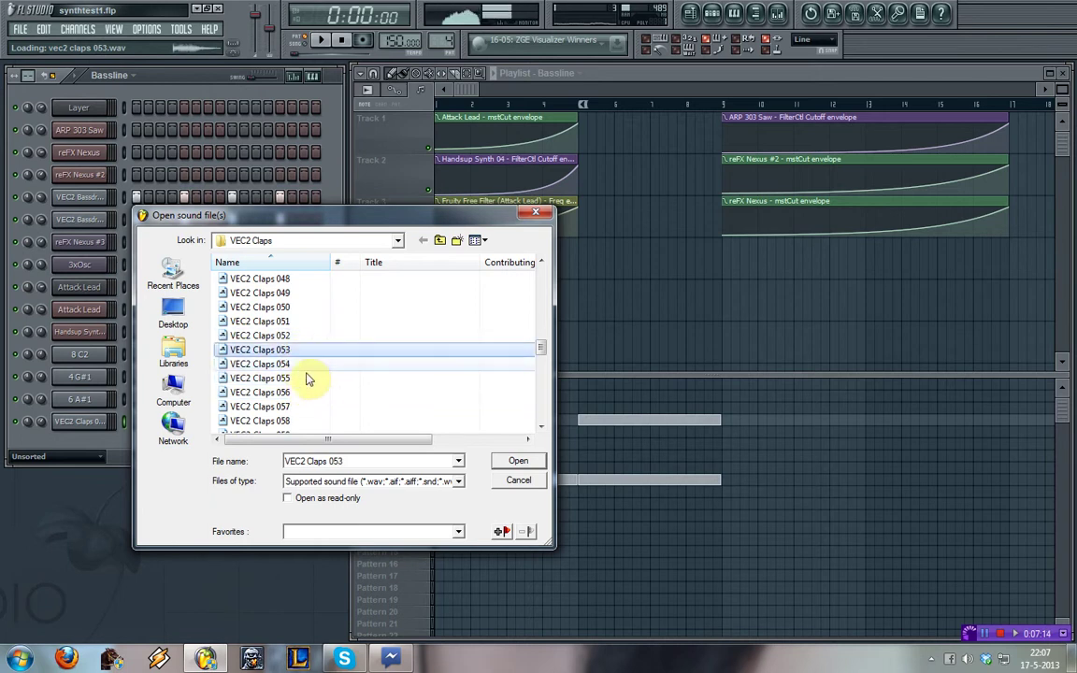
{"action": "key", "text": "Down"}
{"action": "key", "text": "Down"}
{"action": "key", "text": "Down"}
{"action": "key", "text": "Down"}
{"action": "key", "text": "Down"}
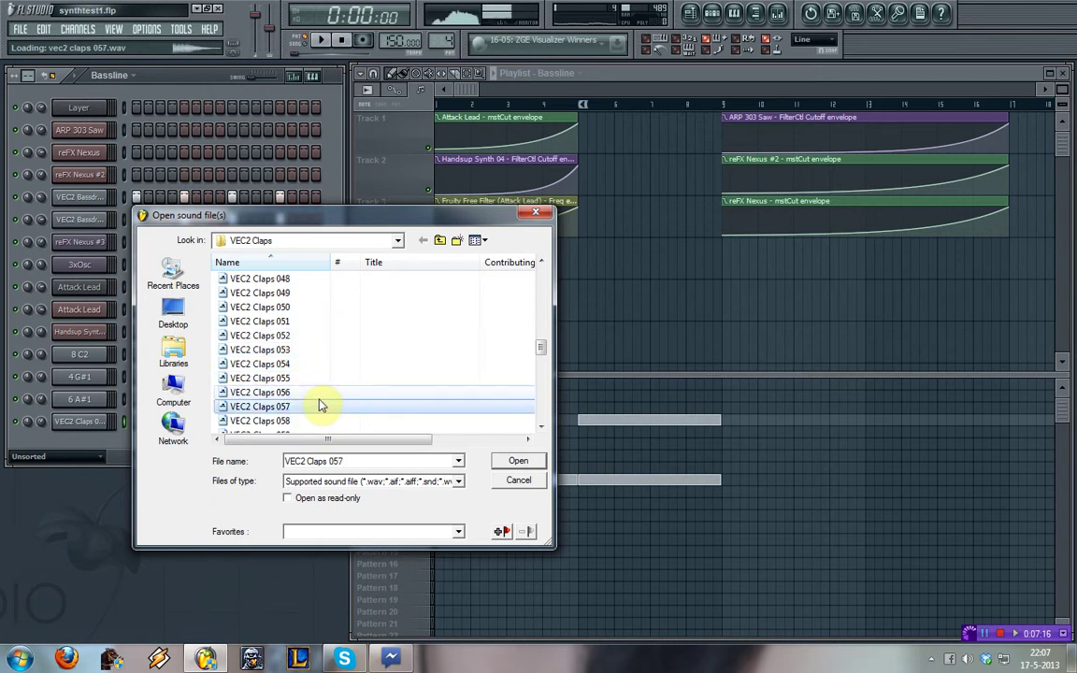
{"action": "key", "text": "Down"}
{"action": "key", "text": "Down"}
{"action": "key", "text": "Down"}
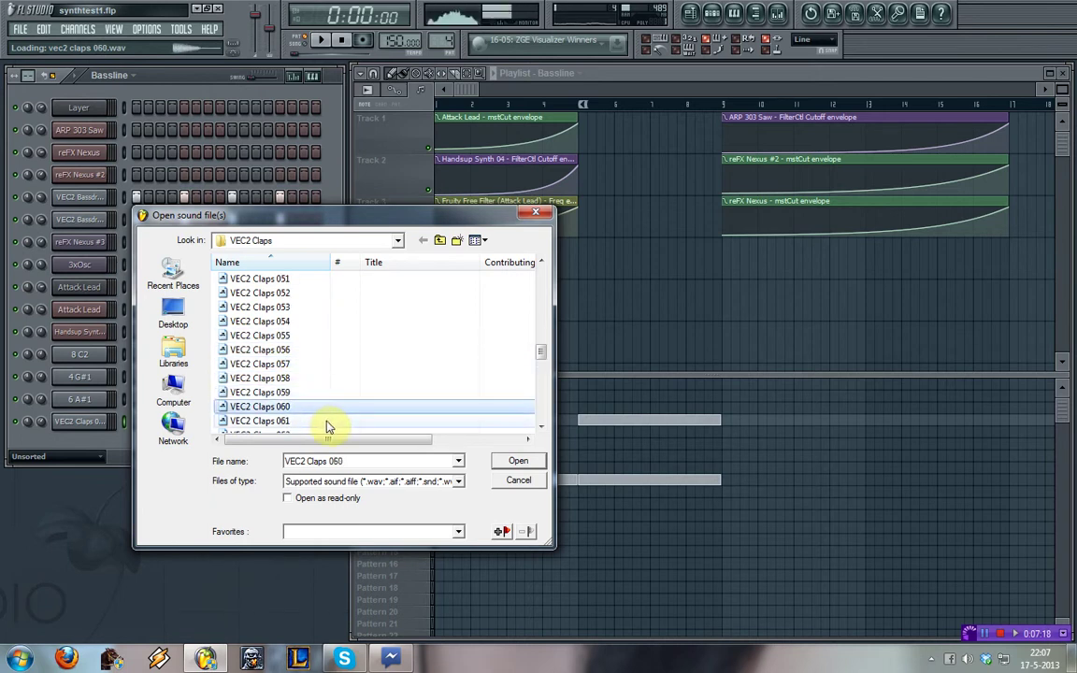
{"action": "key", "text": "Down"}
{"action": "key", "text": "Down"}
{"action": "key", "text": "Down"}
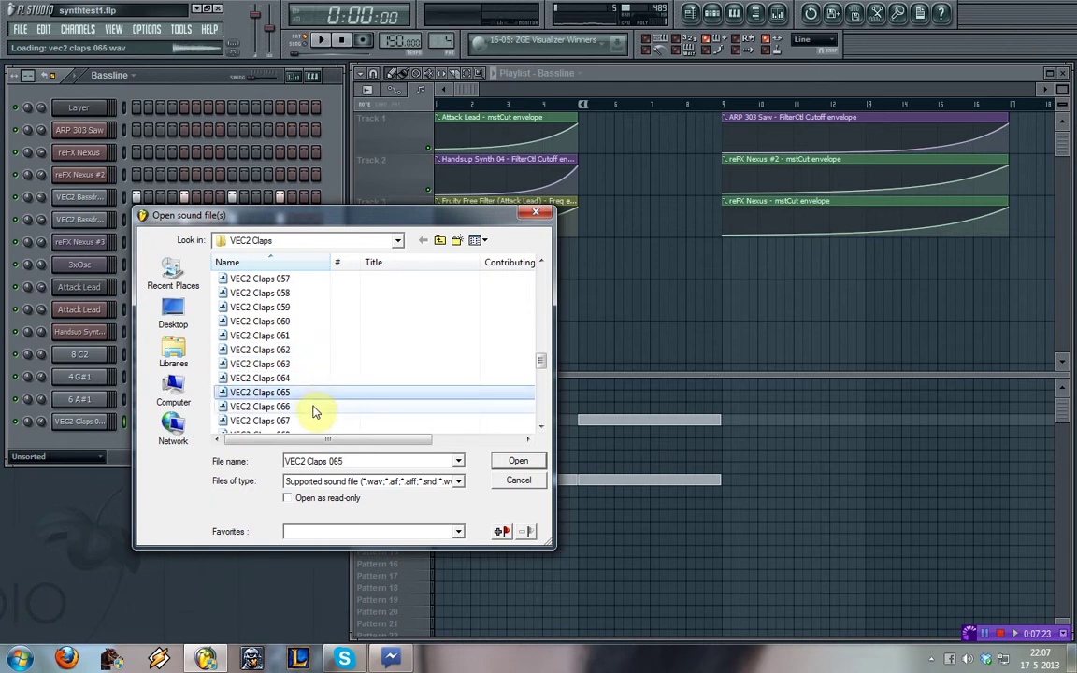
{"action": "key", "text": "Down"}
{"action": "key", "text": "Down"}
{"action": "key", "text": "Down"}
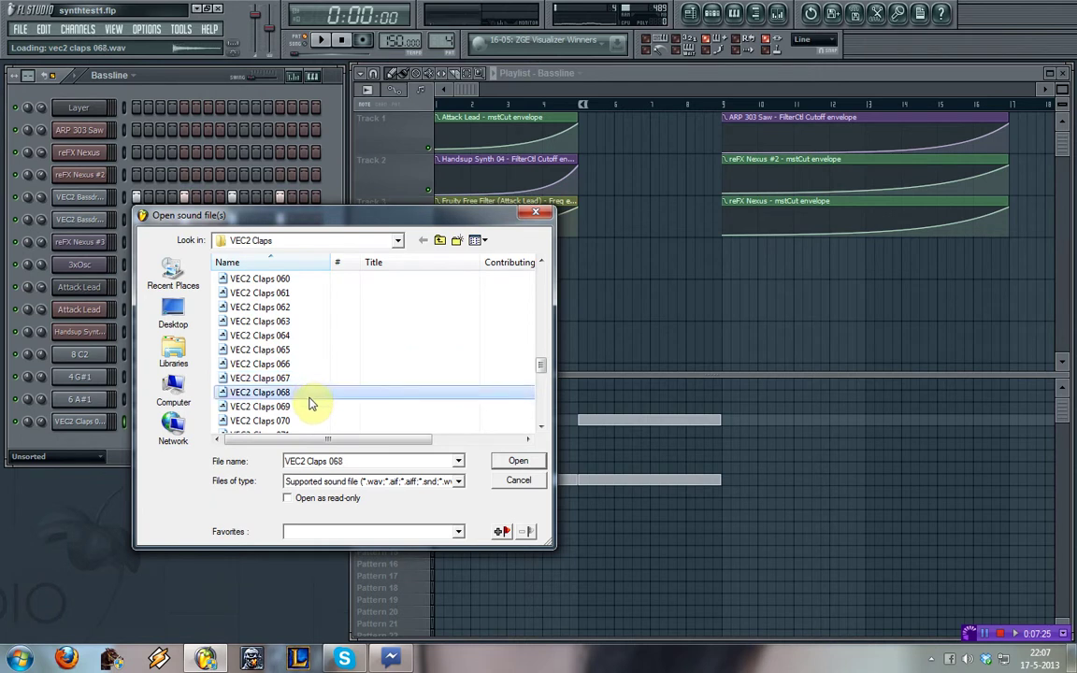
{"action": "scroll", "coordinate": [313, 408], "scroll_direction": "down", "scroll_amount": 1}
{"action": "key", "text": "Down"}
{"action": "key", "text": "Down"}
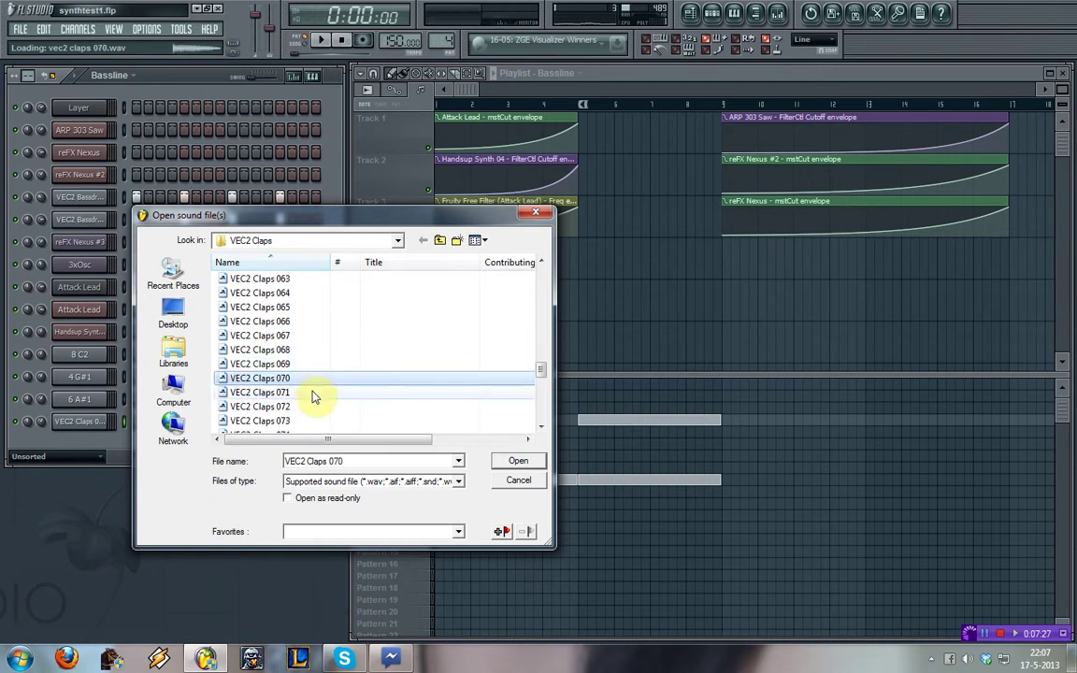
{"action": "left_click", "coordinate": [313, 397]}
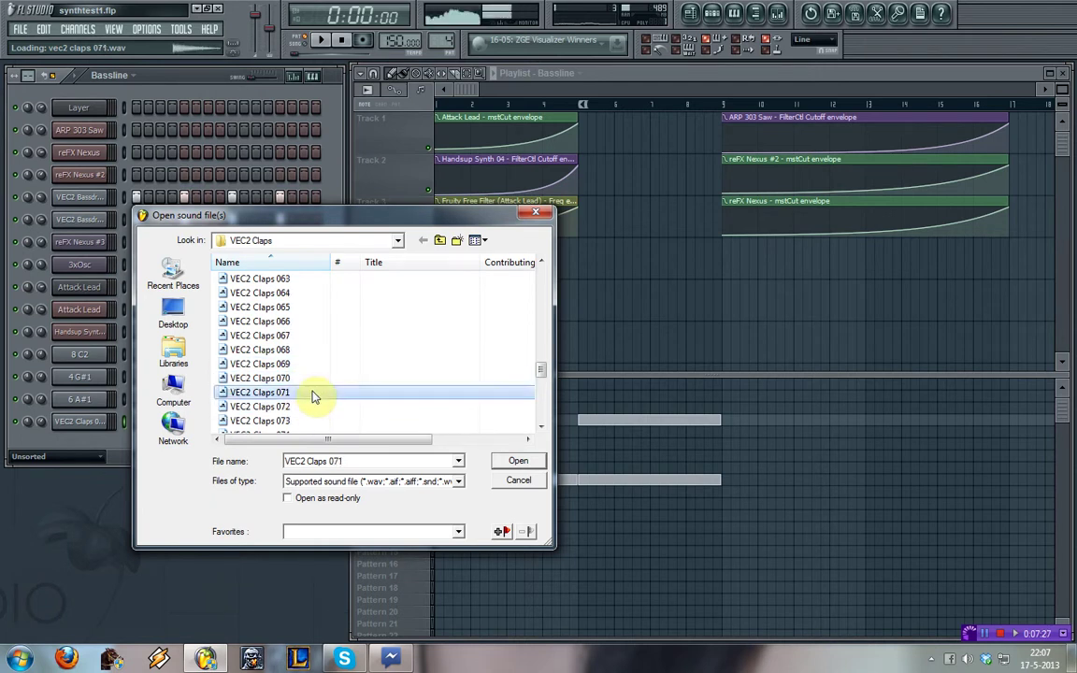
{"action": "left_click", "coordinate": [517, 462]}
- Play the Bassline pattern and the song from bar 5 with the new clap, and select bars 5 through 8 in the playlist
{"action": "key", "text": "space"}
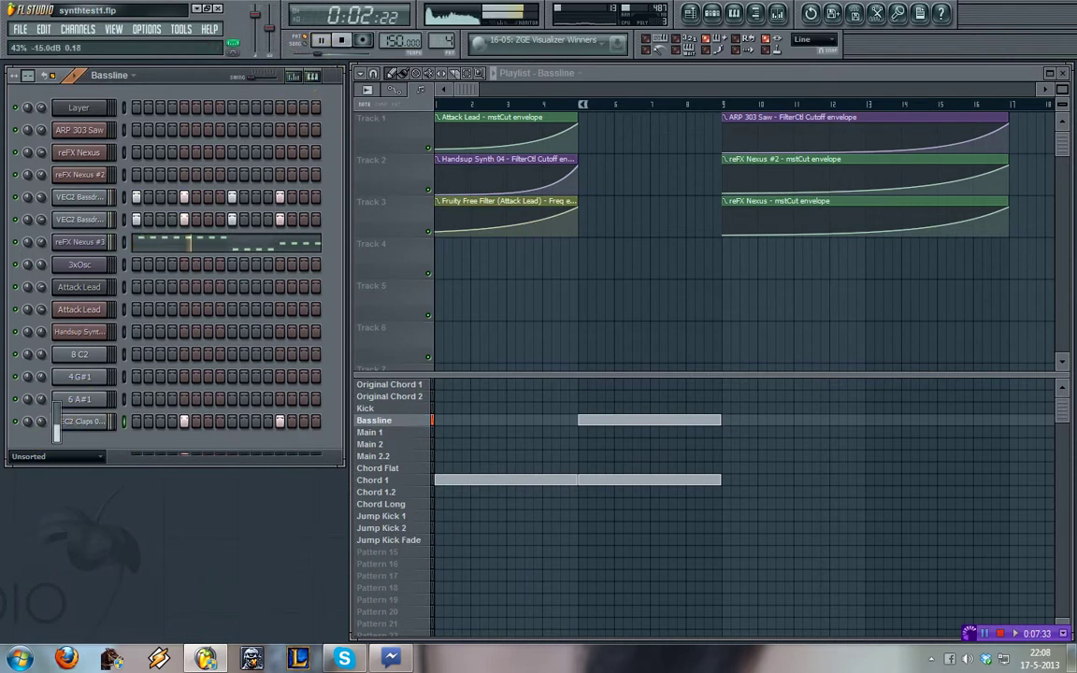
{"action": "left_click", "coordinate": [304, 43]}
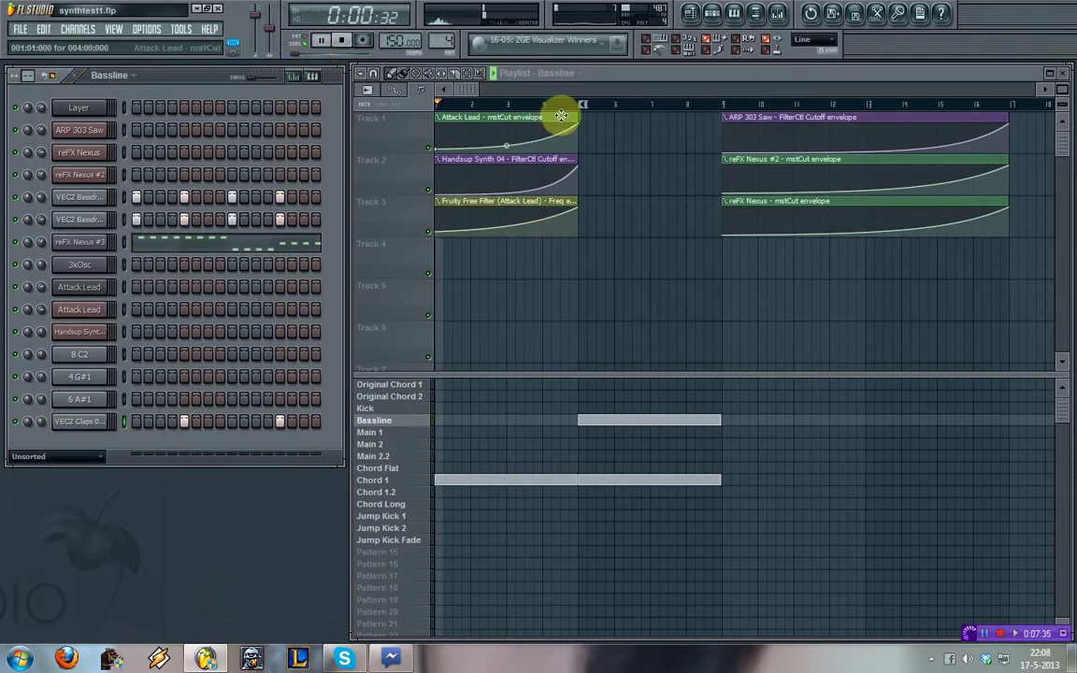
{"action": "left_click", "coordinate": [566, 92]}
{"action": "left_click", "coordinate": [575, 103]}
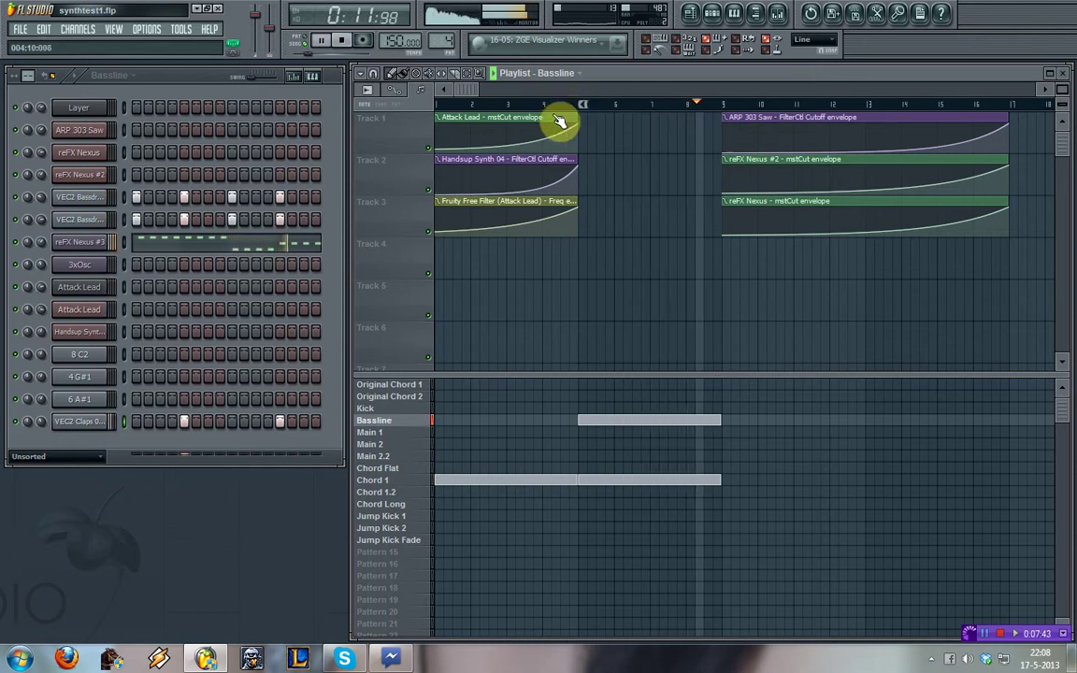
{"action": "key", "text": "space"}
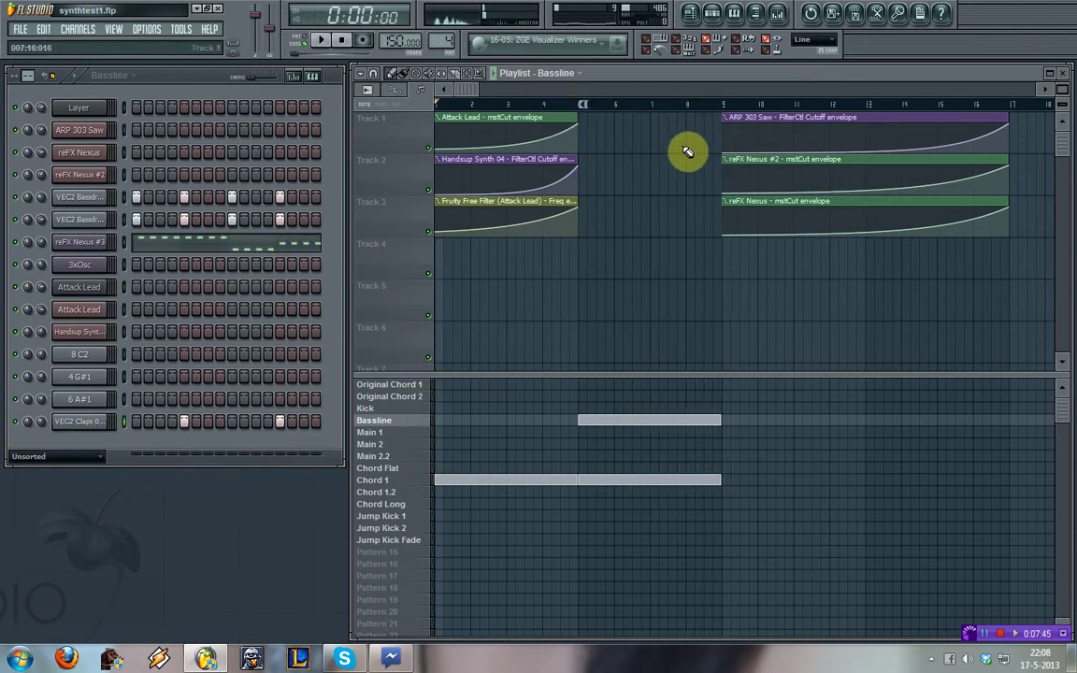
{"action": "left_click_drag", "start_coordinate": [593, 108], "coordinate": [716, 139]}
- Clone the VEC2 Claps 071 channel and browse to the VEC2 HH Open folder inside VEC2 Cymbals for the copy
{"action": "right_click", "coordinate": [108, 418]}
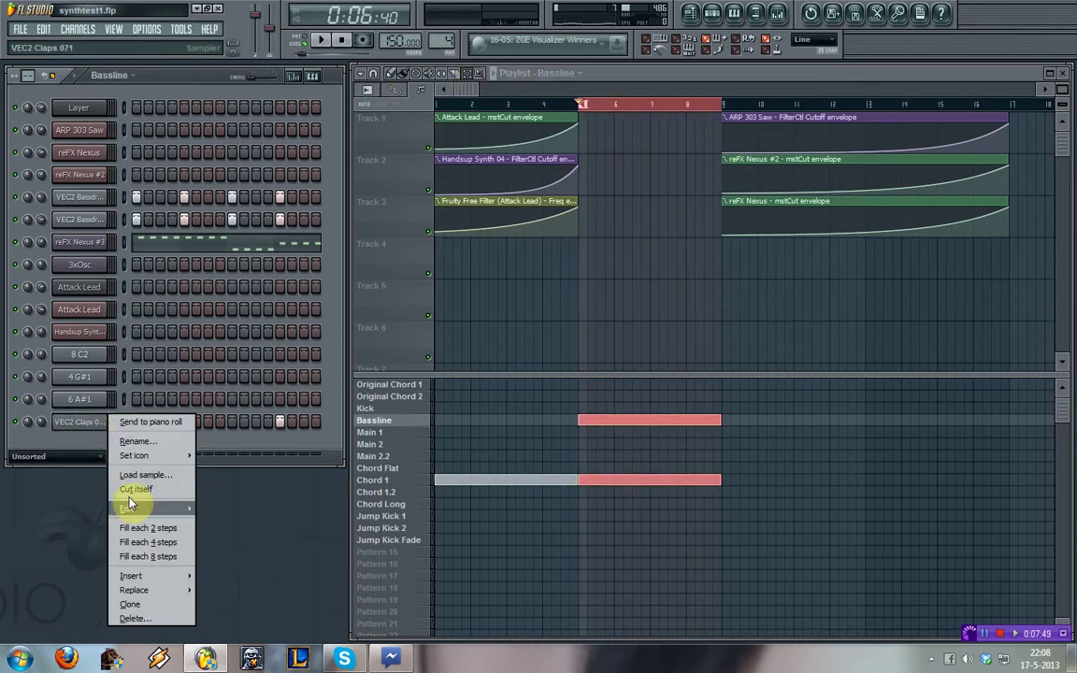
{"action": "left_click", "coordinate": [133, 605]}
{"action": "right_click", "coordinate": [96, 446]}
{"action": "left_click", "coordinate": [140, 482]}
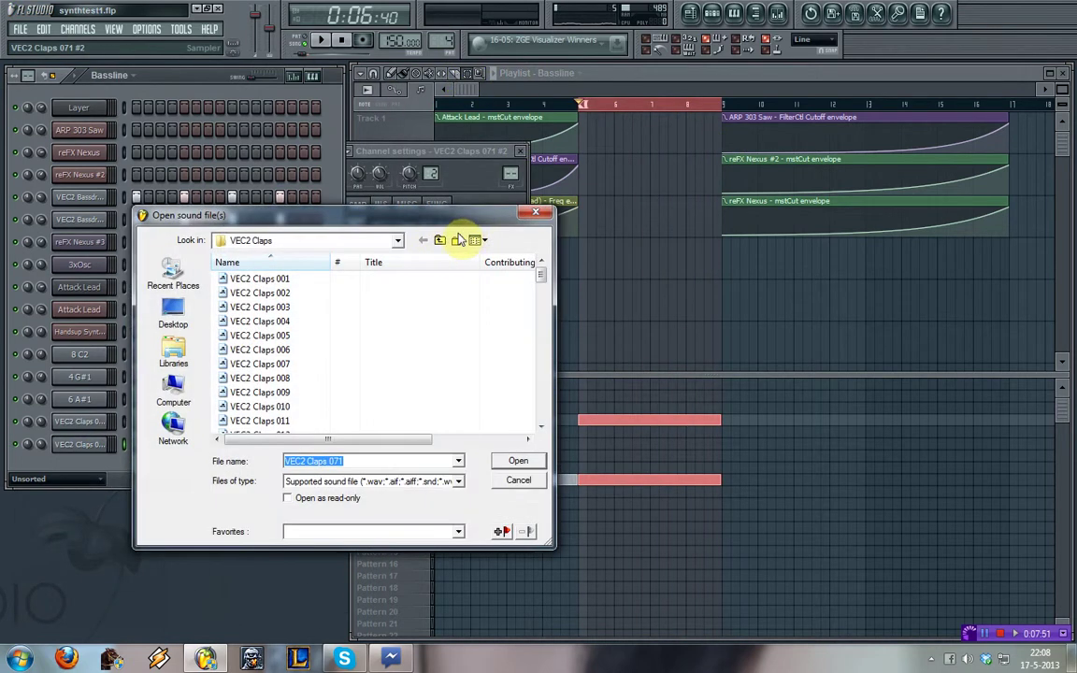
{"action": "left_click", "coordinate": [444, 240]}
{"action": "left_click", "coordinate": [443, 241]}
{"action": "left_click", "coordinate": [423, 241]}
{"action": "double_click", "coordinate": [278, 309]}
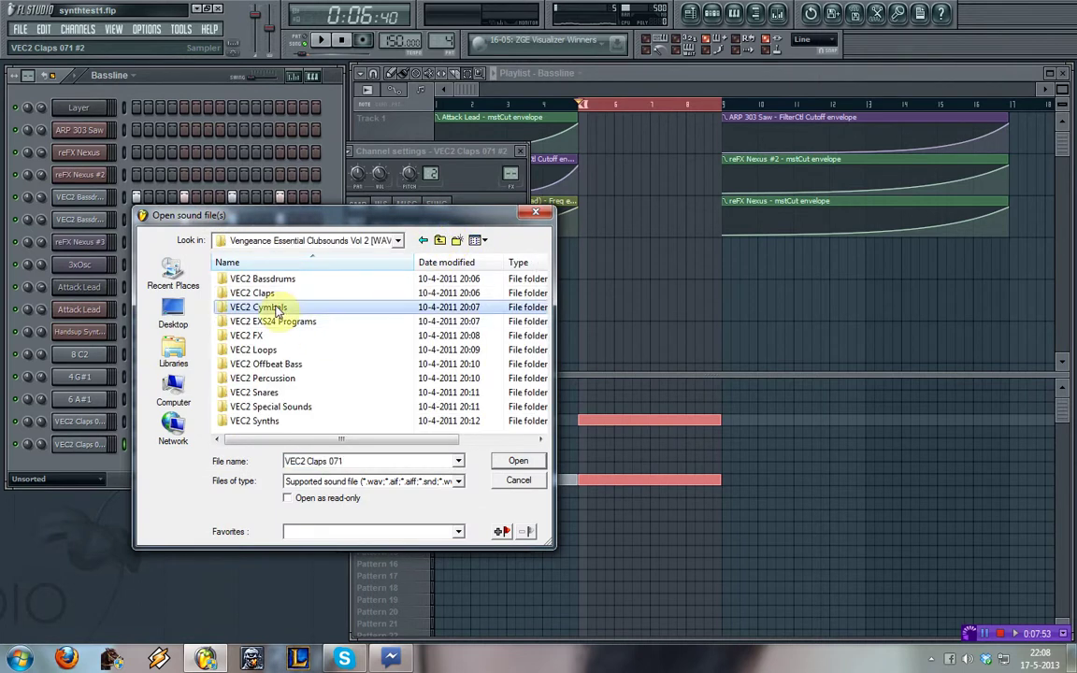
{"action": "double_click", "coordinate": [289, 308]}
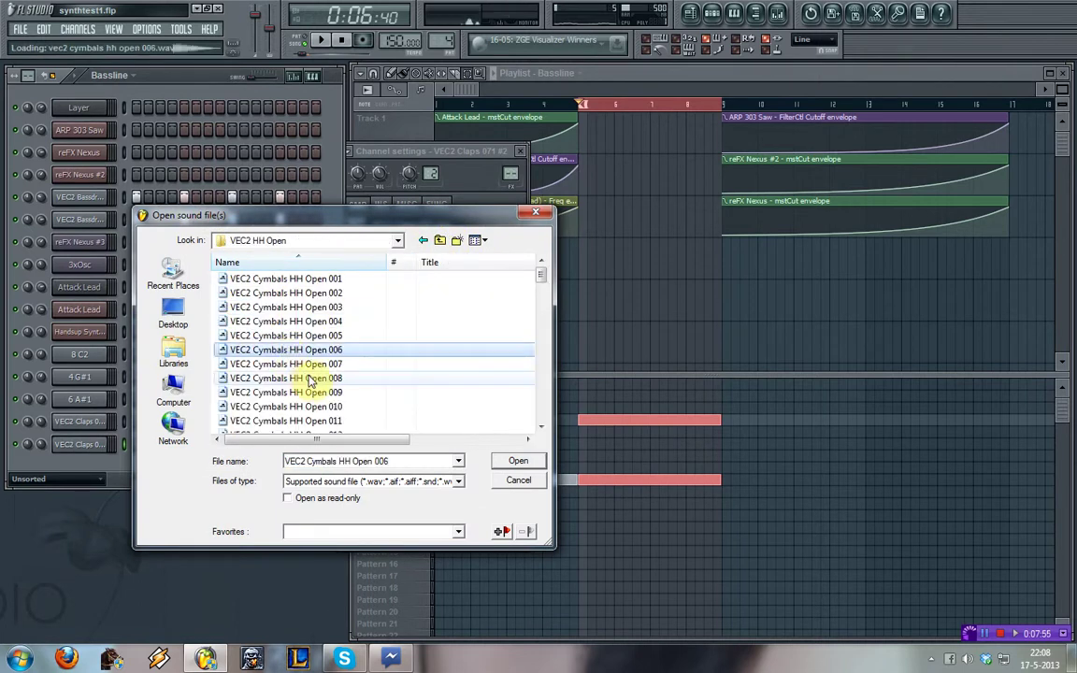
- Audition the open hi-hat samples VEC2 Cymbals HH Open 007 through 010
{"action": "left_click", "coordinate": [312, 367]}
{"action": "left_click", "coordinate": [312, 378]}
{"action": "left_click", "coordinate": [312, 392]}
{"action": "left_click", "coordinate": [312, 407]}
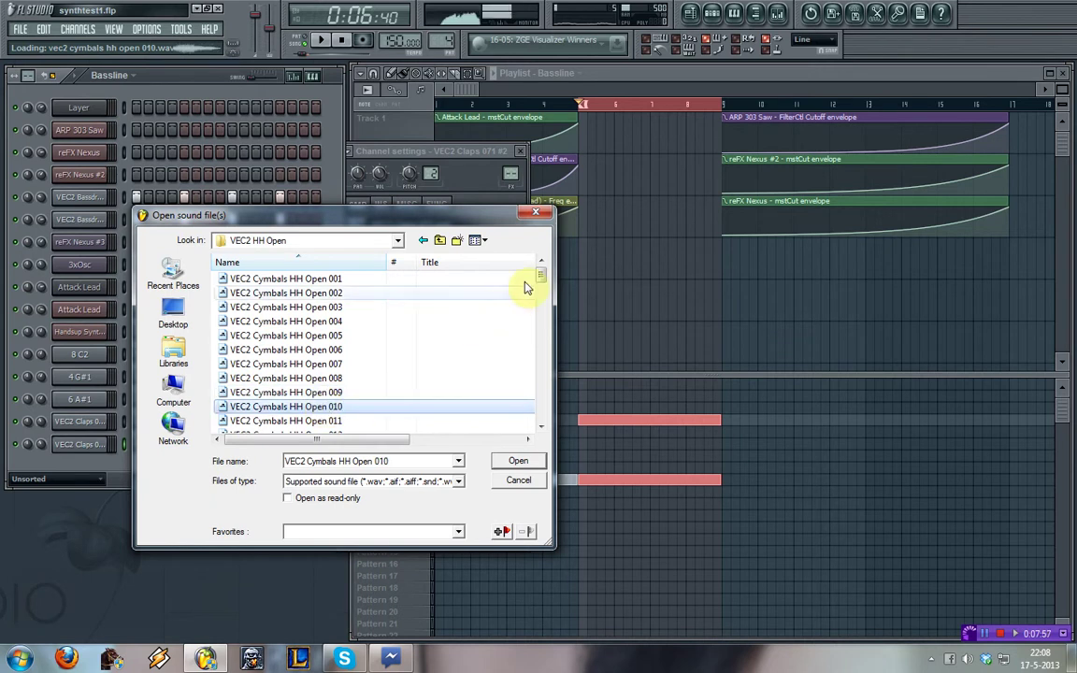
- Audition open hi-hat samples backward through the folder, from VEC2 Cymbals HH Open 064 to 046
{"action": "left_click_drag", "start_coordinate": [541, 281], "coordinate": [541, 339]}
{"action": "scroll", "coordinate": [440, 377], "scroll_direction": "down", "scroll_amount": 7}
{"action": "left_click", "coordinate": [365, 407]}
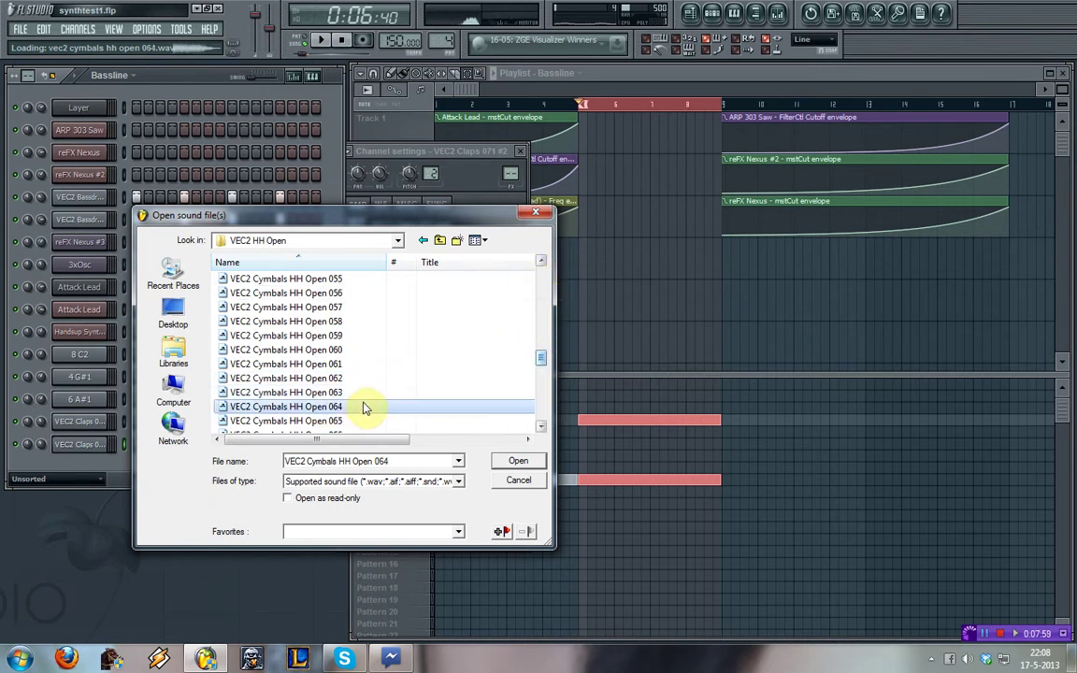
{"action": "left_click", "coordinate": [361, 350]}
{"action": "left_click", "coordinate": [358, 335]}
{"action": "left_click", "coordinate": [356, 321]}
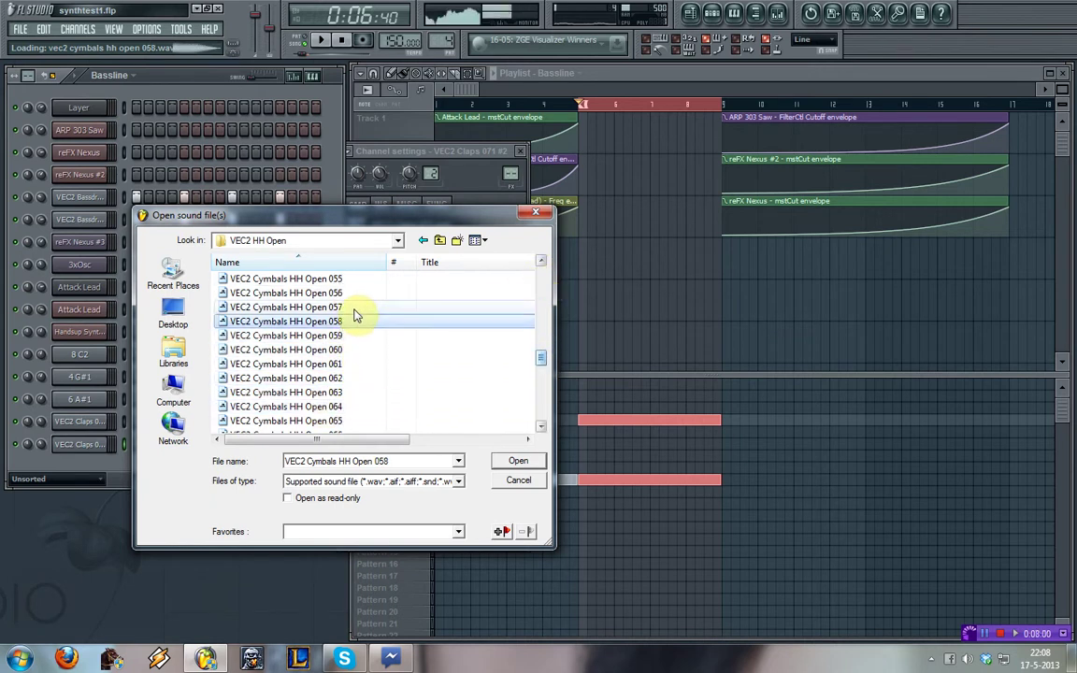
{"action": "left_click", "coordinate": [355, 308]}
{"action": "left_click", "coordinate": [355, 294]}
{"action": "left_click", "coordinate": [356, 282]}
{"action": "scroll", "coordinate": [355, 298], "scroll_direction": "up", "scroll_amount": 1}
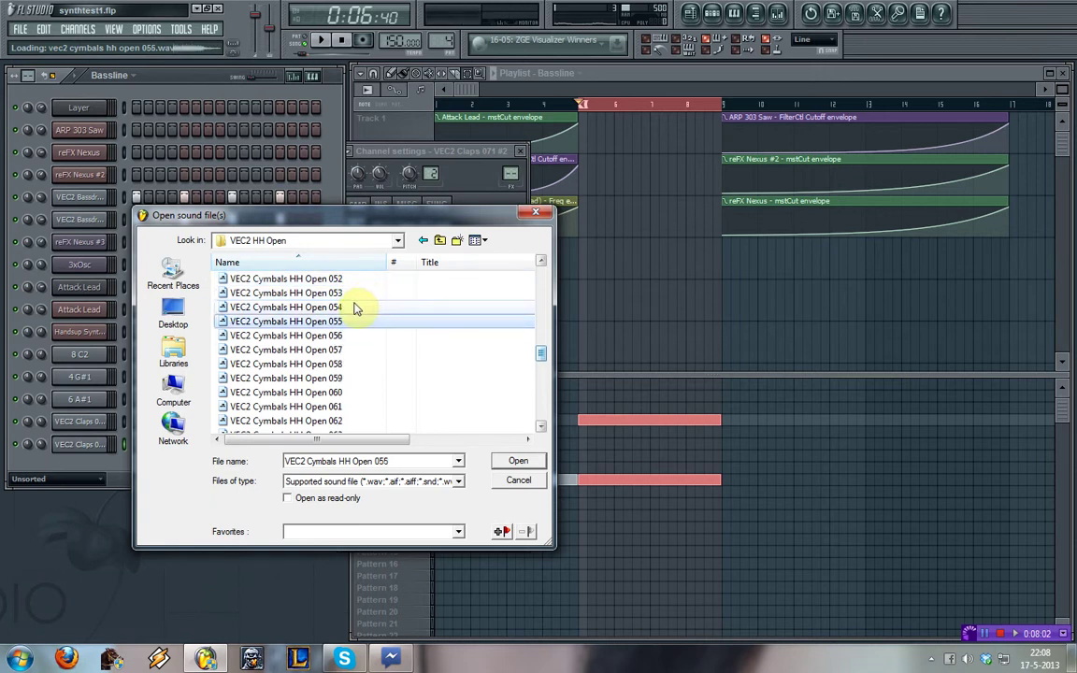
{"action": "left_click", "coordinate": [356, 307]}
{"action": "scroll", "coordinate": [355, 307], "scroll_direction": "up", "scroll_amount": 1}
{"action": "left_click", "coordinate": [356, 307]}
{"action": "left_click", "coordinate": [355, 322]}
{"action": "left_click", "coordinate": [355, 335]}
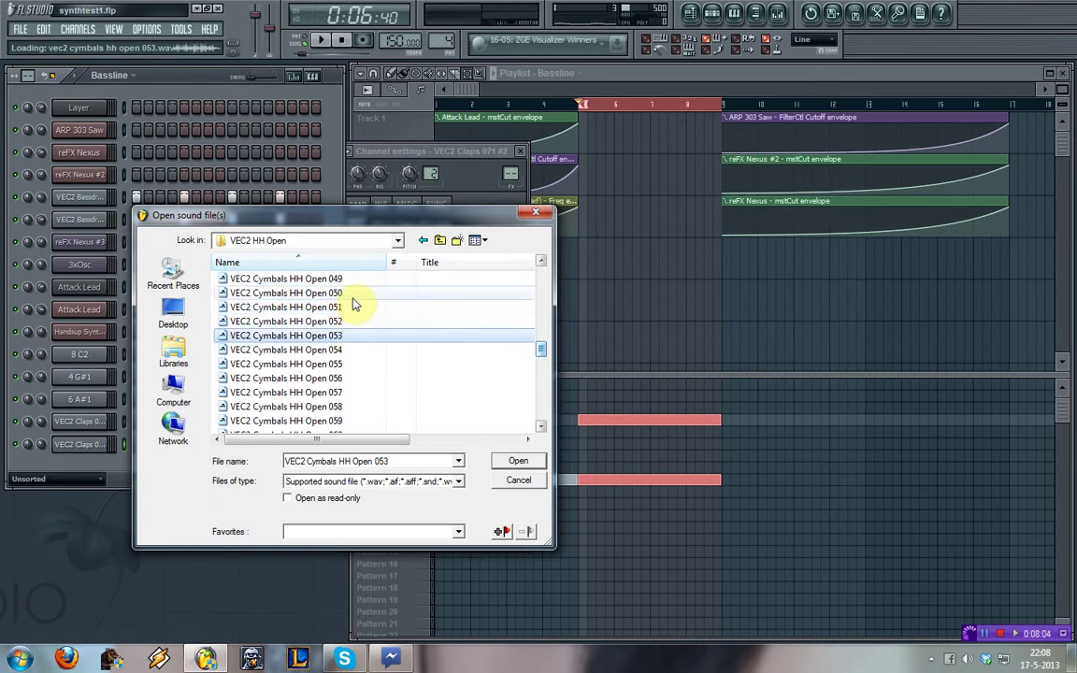
{"action": "left_click", "coordinate": [355, 295]}
{"action": "left_click", "coordinate": [355, 281]}
{"action": "scroll", "coordinate": [364, 294], "scroll_direction": "up", "scroll_amount": 1}
{"action": "left_click", "coordinate": [363, 296]}
{"action": "left_click", "coordinate": [362, 305]}
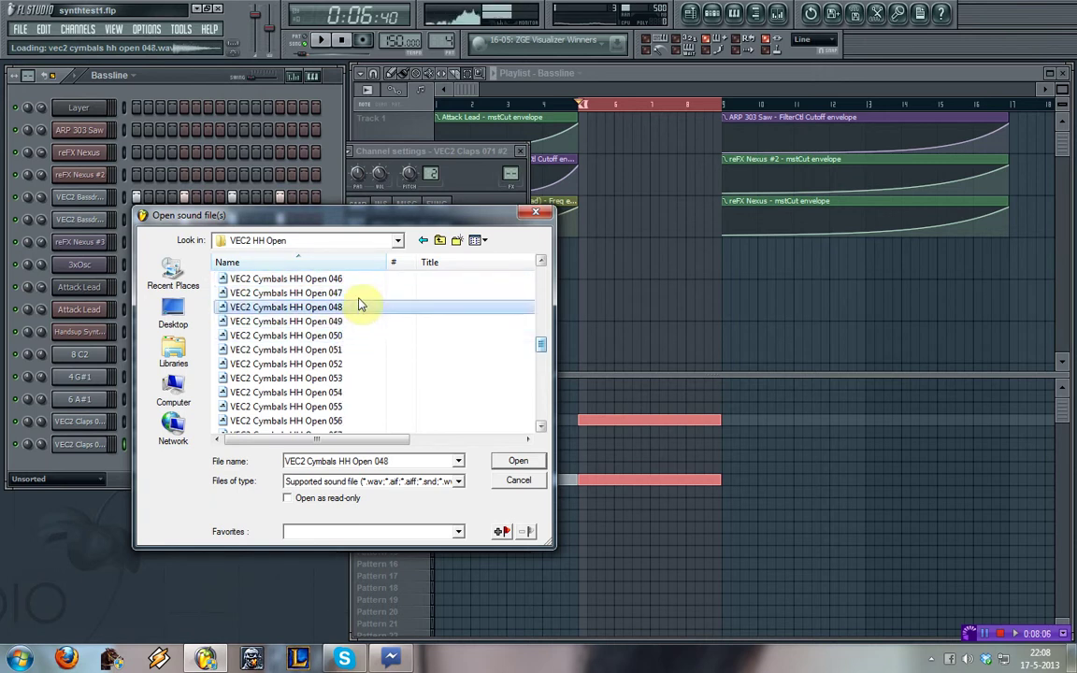
{"action": "left_click", "coordinate": [361, 281]}
- Continue auditioning open hi-hats backward, from VEC2 Cymbals HH Open 045 to 031
{"action": "scroll", "coordinate": [363, 304], "scroll_direction": "up", "scroll_amount": 1}
{"action": "left_click", "coordinate": [362, 307]}
{"action": "left_click", "coordinate": [366, 293]}
{"action": "left_click", "coordinate": [370, 280]}
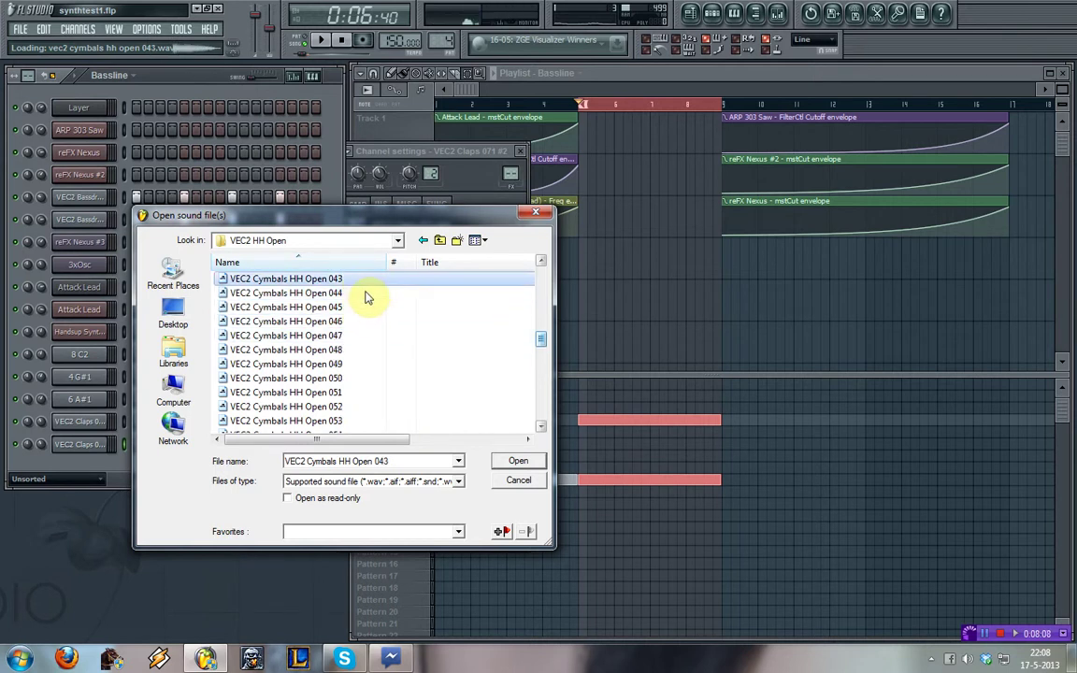
{"action": "scroll", "coordinate": [367, 298], "scroll_direction": "up", "scroll_amount": 1}
{"action": "left_click", "coordinate": [367, 293]}
{"action": "left_click", "coordinate": [364, 308]}
{"action": "left_click", "coordinate": [359, 280]}
{"action": "scroll", "coordinate": [361, 293], "scroll_direction": "up", "scroll_amount": 1}
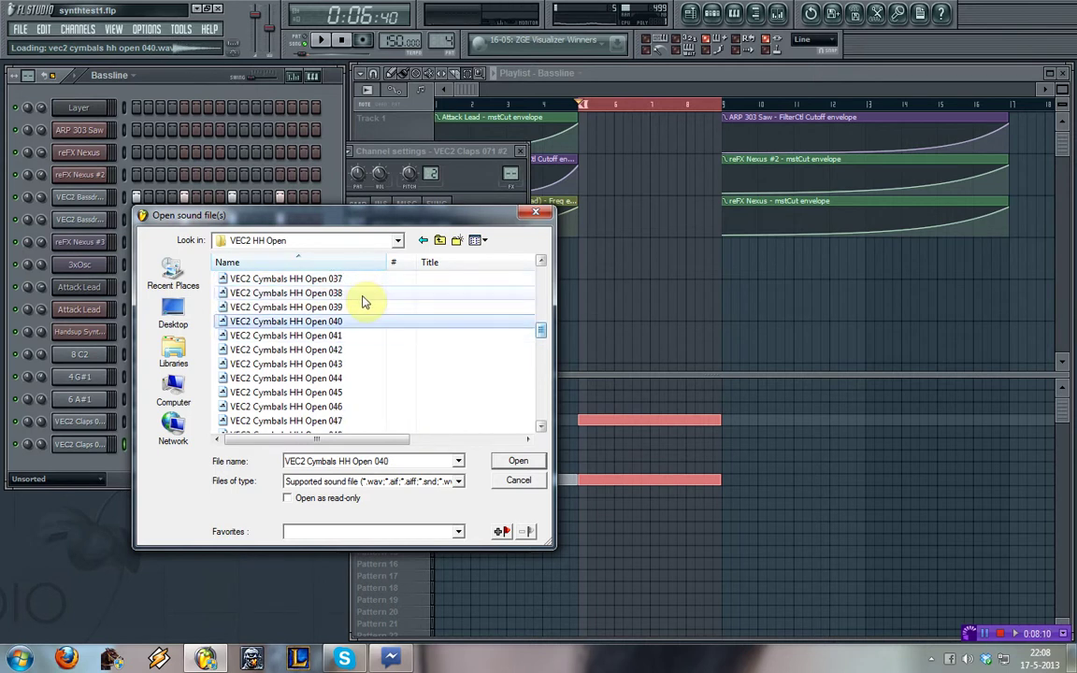
{"action": "left_click", "coordinate": [363, 296]}
{"action": "left_click", "coordinate": [359, 309]}
{"action": "left_click", "coordinate": [357, 292]}
{"action": "scroll", "coordinate": [360, 301], "scroll_direction": "up", "scroll_amount": 1}
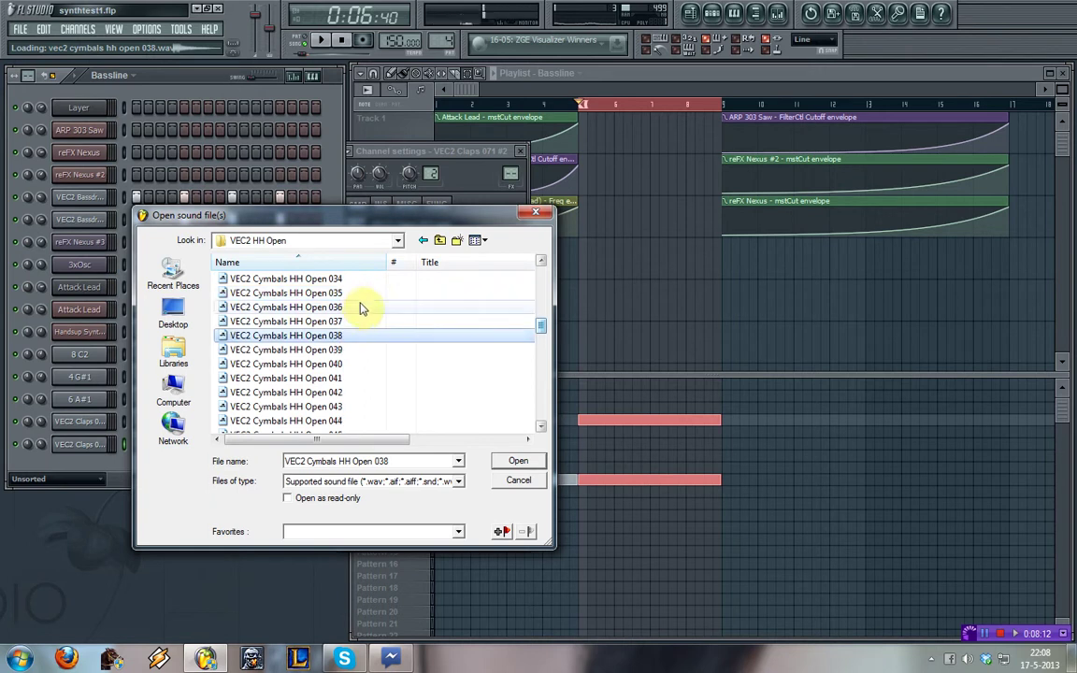
{"action": "left_click", "coordinate": [356, 306]}
{"action": "left_click", "coordinate": [358, 282]}
{"action": "scroll", "coordinate": [365, 297], "scroll_direction": "up", "scroll_amount": 1}
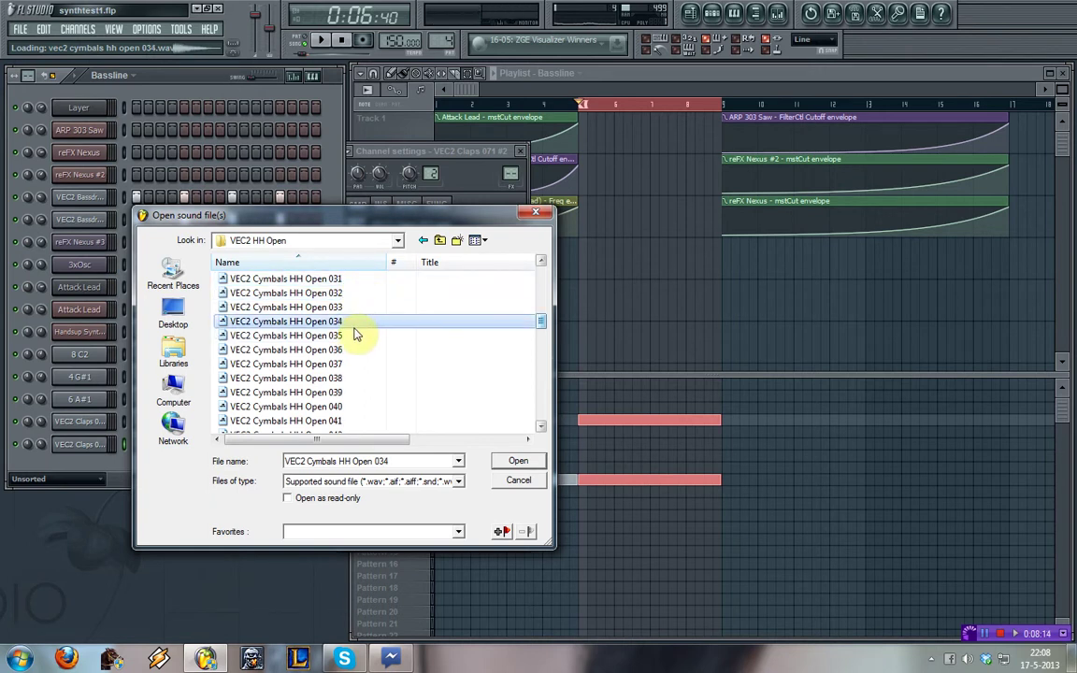
{"action": "left_click", "coordinate": [355, 338]}
{"action": "left_click", "coordinate": [353, 307]}
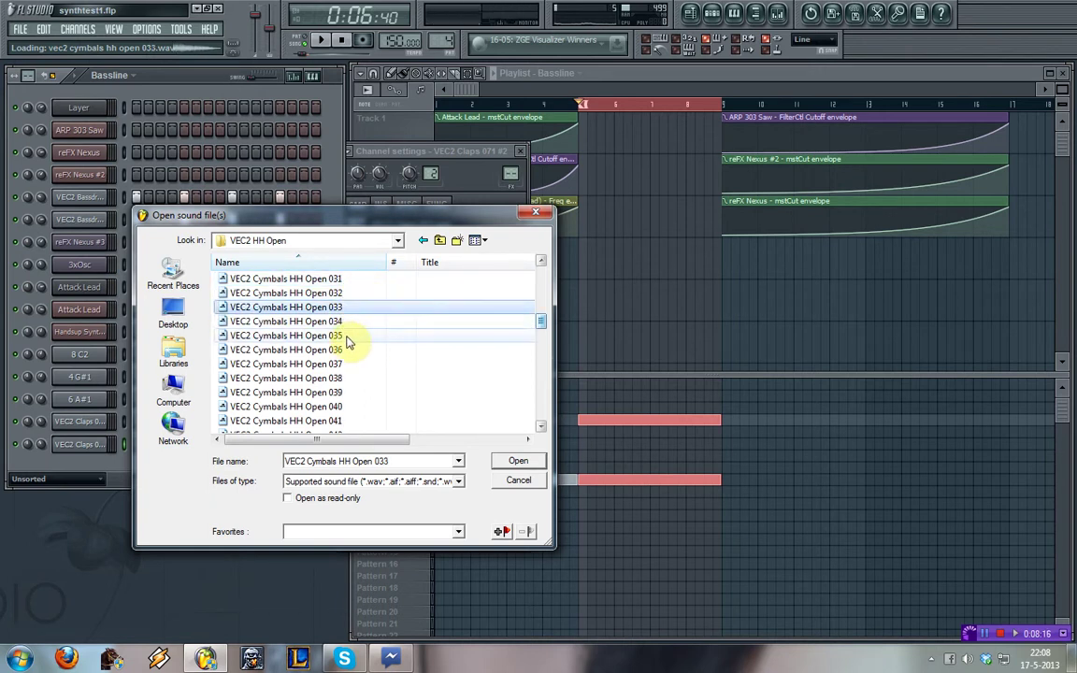
{"action": "left_click", "coordinate": [349, 280]}
{"action": "left_click", "coordinate": [348, 294]}
- Audition the open hi-hats between 029 and 016 and load VEC2 Cymbals HH Open 016 into the cloned channel
{"action": "scroll", "coordinate": [352, 300], "scroll_direction": "up", "scroll_amount": 2}
{"action": "left_click", "coordinate": [352, 321]}
{"action": "left_click", "coordinate": [349, 335]}
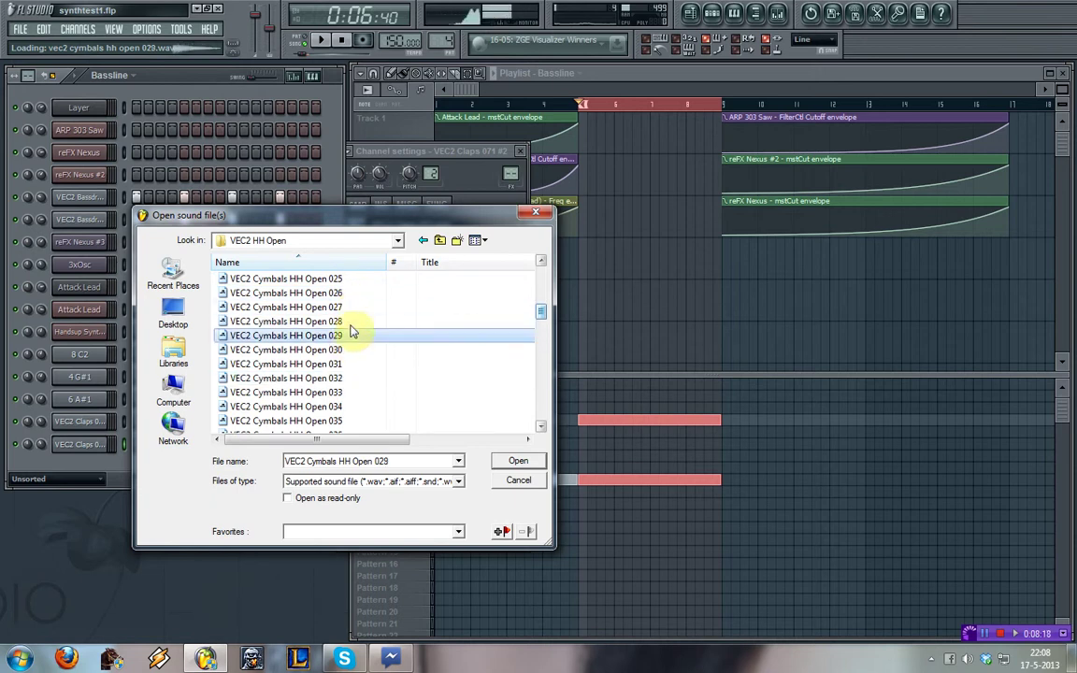
{"action": "left_click", "coordinate": [351, 281]}
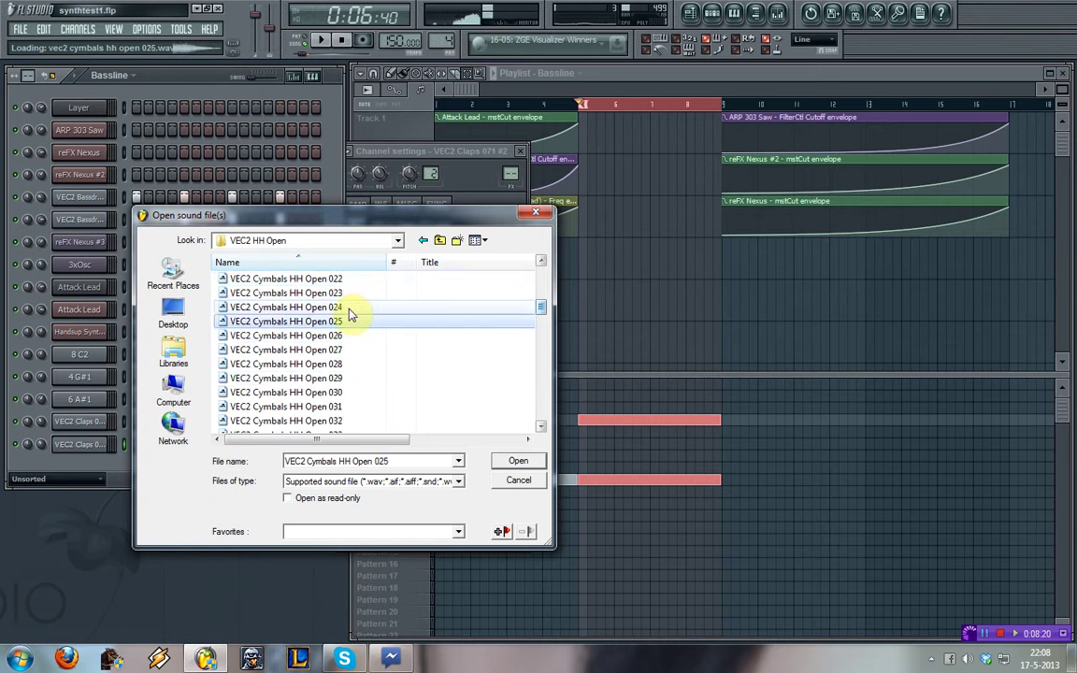
{"action": "left_click", "coordinate": [348, 295]}
{"action": "left_click", "coordinate": [350, 281]}
{"action": "scroll", "coordinate": [355, 297], "scroll_direction": "up", "scroll_amount": 1}
{"action": "left_click", "coordinate": [355, 296]}
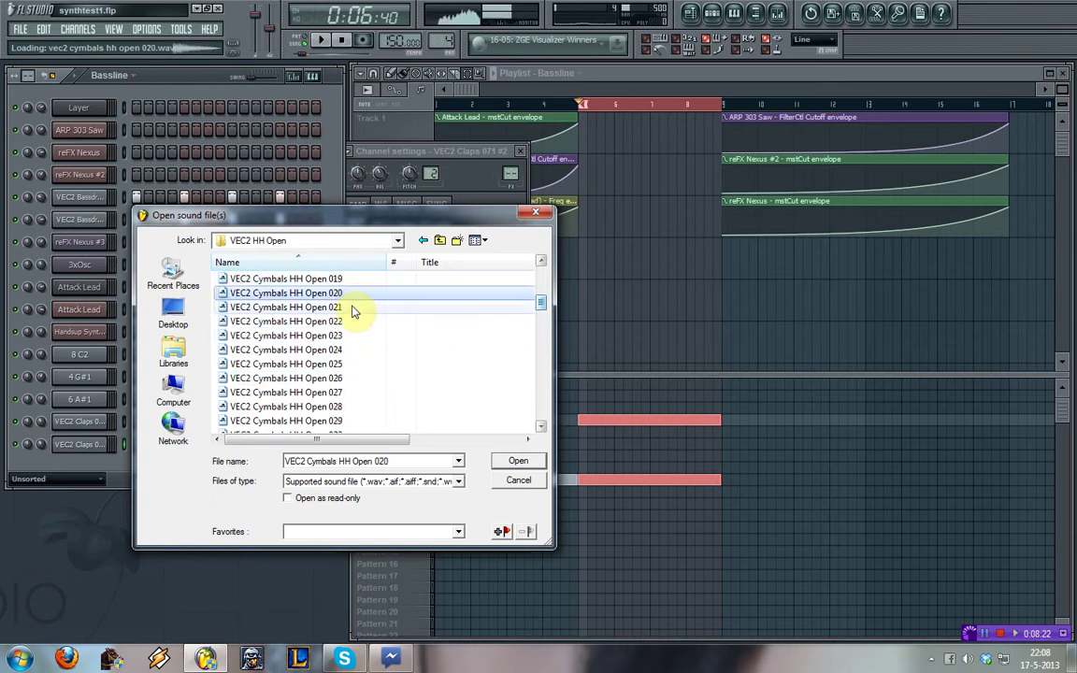
{"action": "left_click", "coordinate": [353, 309]}
{"action": "scroll", "coordinate": [353, 301], "scroll_direction": "up", "scroll_amount": 1}
{"action": "left_click", "coordinate": [353, 307]}
{"action": "left_click", "coordinate": [355, 322]}
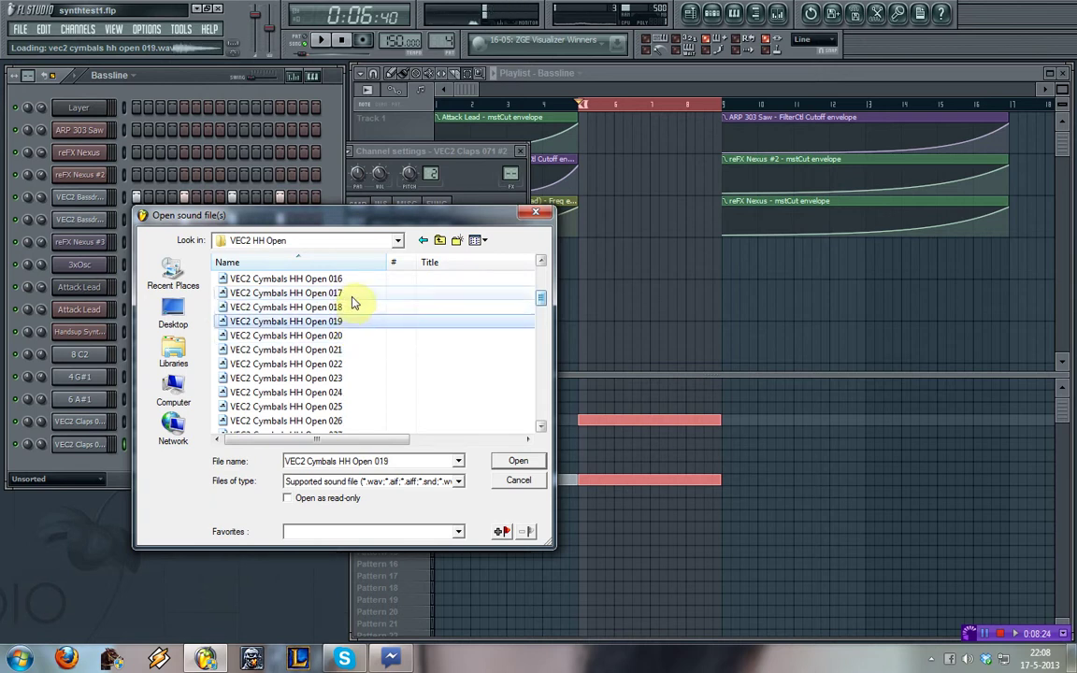
{"action": "left_click", "coordinate": [355, 281]}
{"action": "scroll", "coordinate": [360, 312], "scroll_direction": "up", "scroll_amount": 1}
{"action": "double_click", "coordinate": [353, 322]}
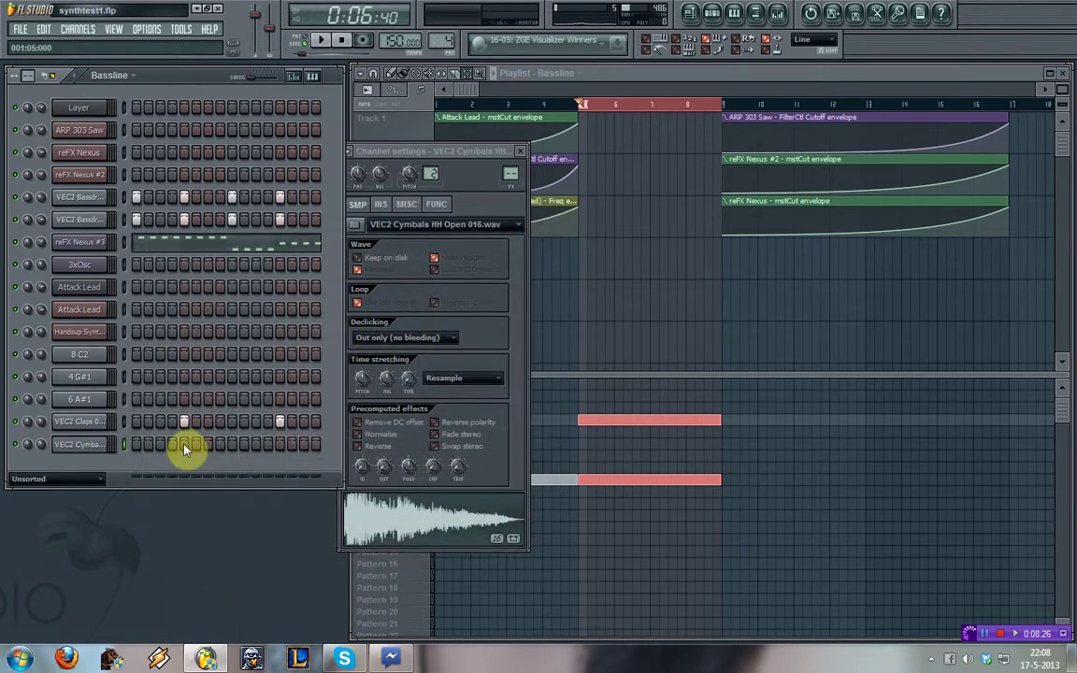
- Try open hi-hat hits on steps 3, 7, 11 and 15 and play the song
{"action": "left_click", "coordinate": [208, 445]}
{"action": "left_click", "coordinate": [256, 445]}
{"action": "left_click", "coordinate": [303, 445]}
{"action": "left_click", "coordinate": [327, 43]}
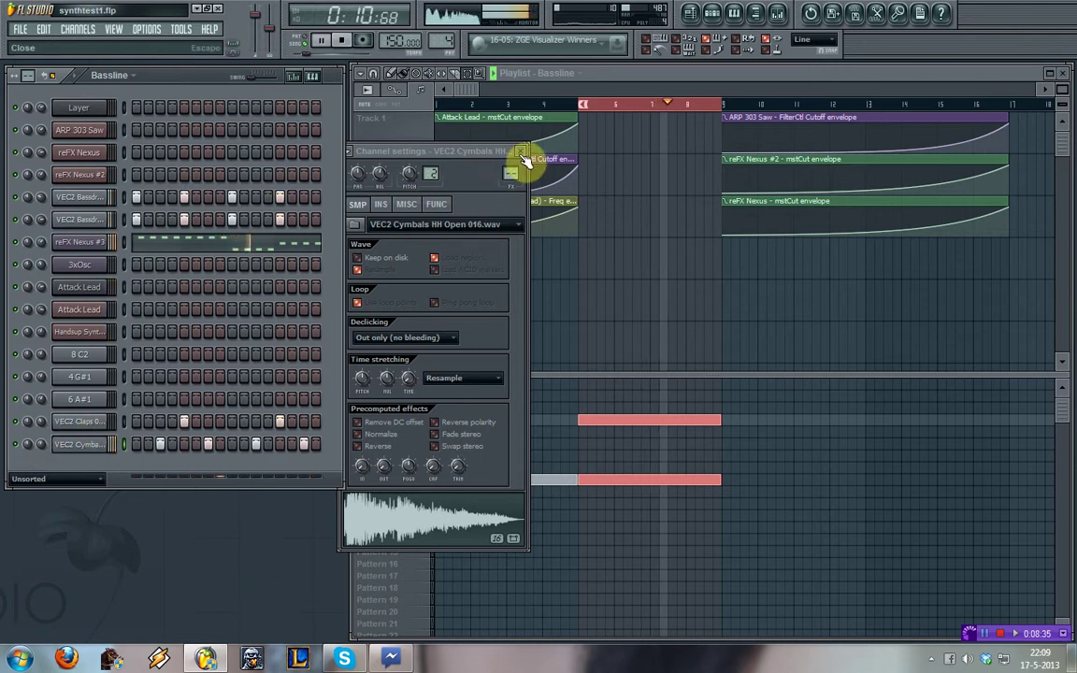
- Close the channel settings, clear the open hi-hat row and try hits on steps 1, 7, 9 and 13
{"action": "left_click", "coordinate": [521, 151]}
{"action": "right_click", "coordinate": [304, 445]}
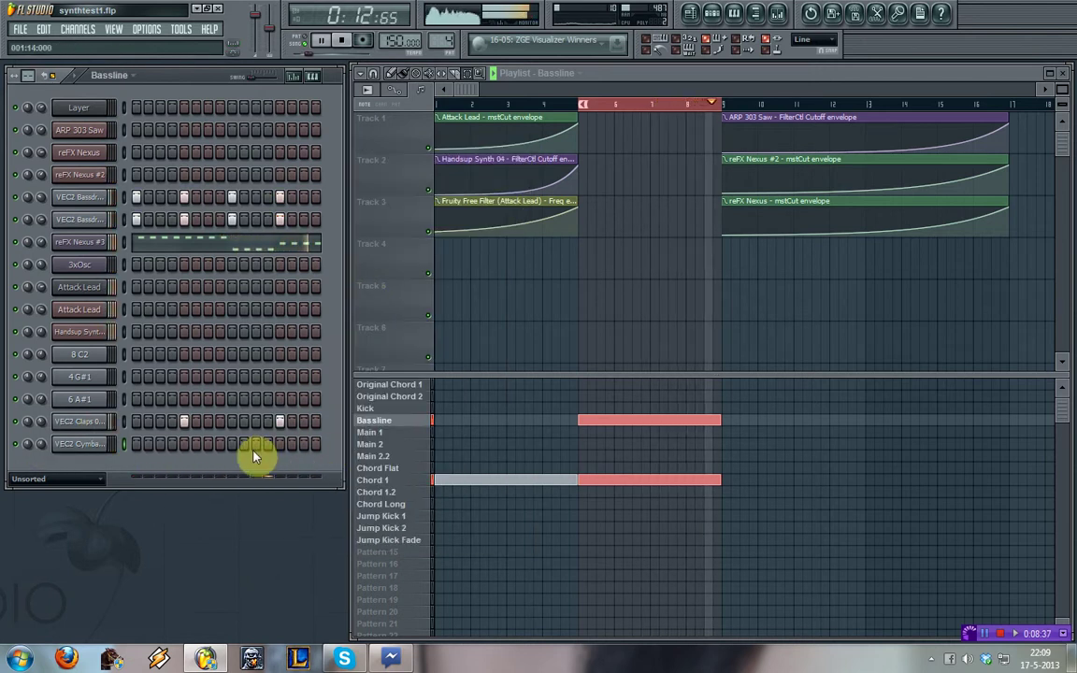
{"action": "left_click_drag", "start_coordinate": [165, 447], "coordinate": [137, 447]}
{"action": "left_click", "coordinate": [197, 446]}
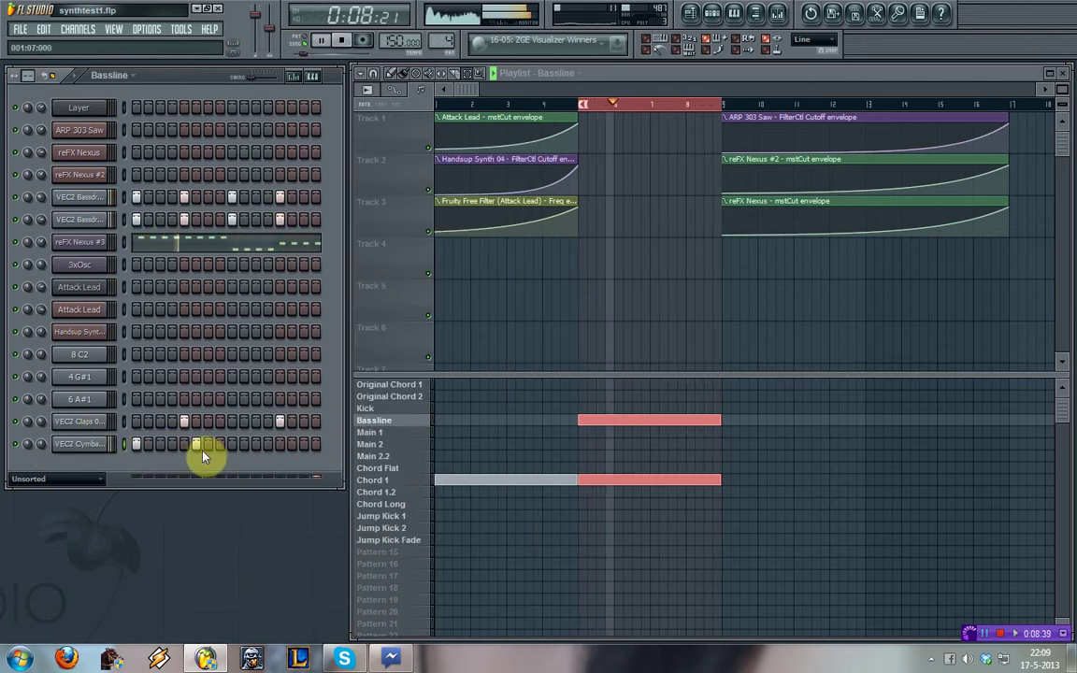
{"action": "left_click", "coordinate": [207, 446]}
{"action": "right_click", "coordinate": [198, 447]}
{"action": "left_click", "coordinate": [233, 450]}
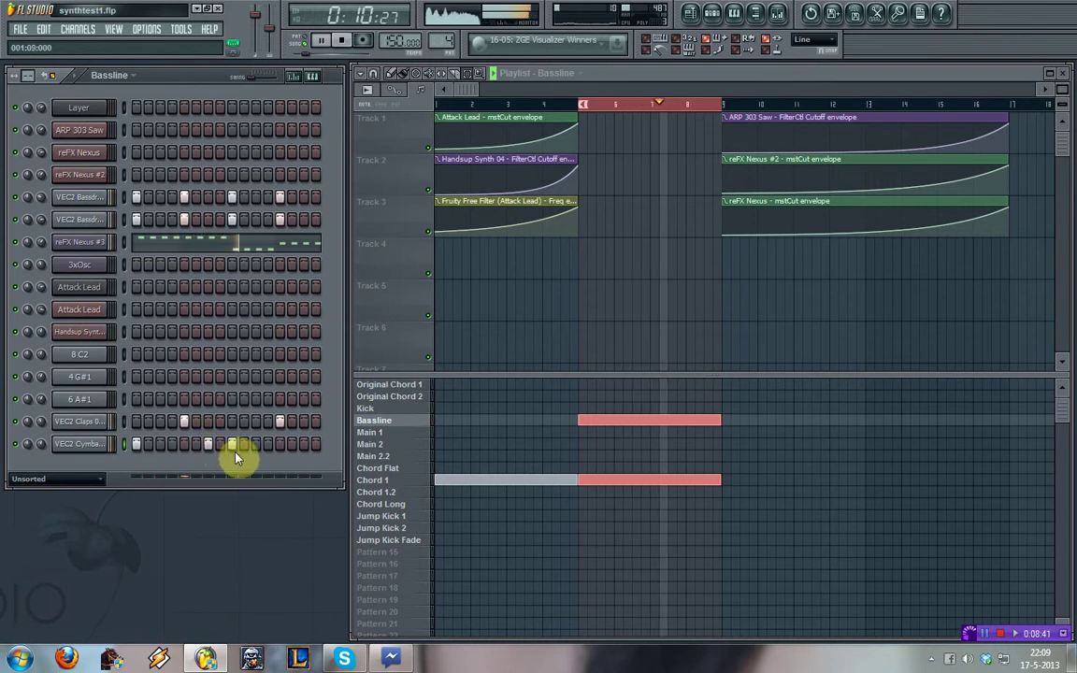
{"action": "left_click", "coordinate": [304, 448]}
{"action": "left_click", "coordinate": [282, 448]}
{"action": "right_click", "coordinate": [304, 448]}
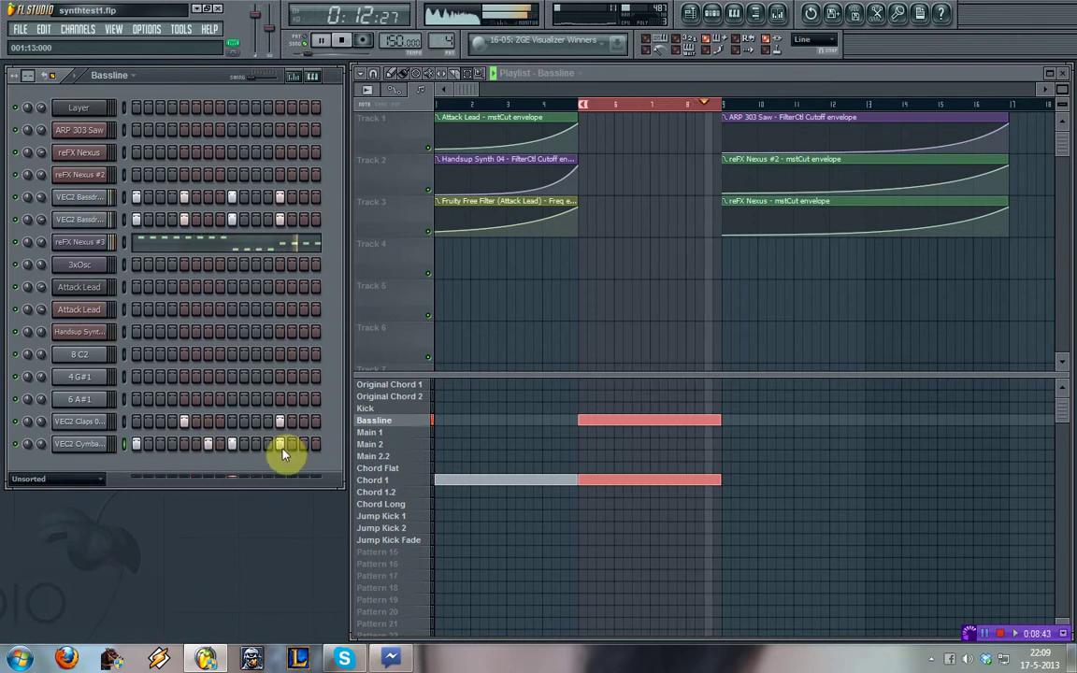
- Clear the open hi-hat row and try different hit combinations on steps 1, 7, 8 and 9
{"action": "left_click_drag", "start_coordinate": [282, 450], "coordinate": [119, 450]}
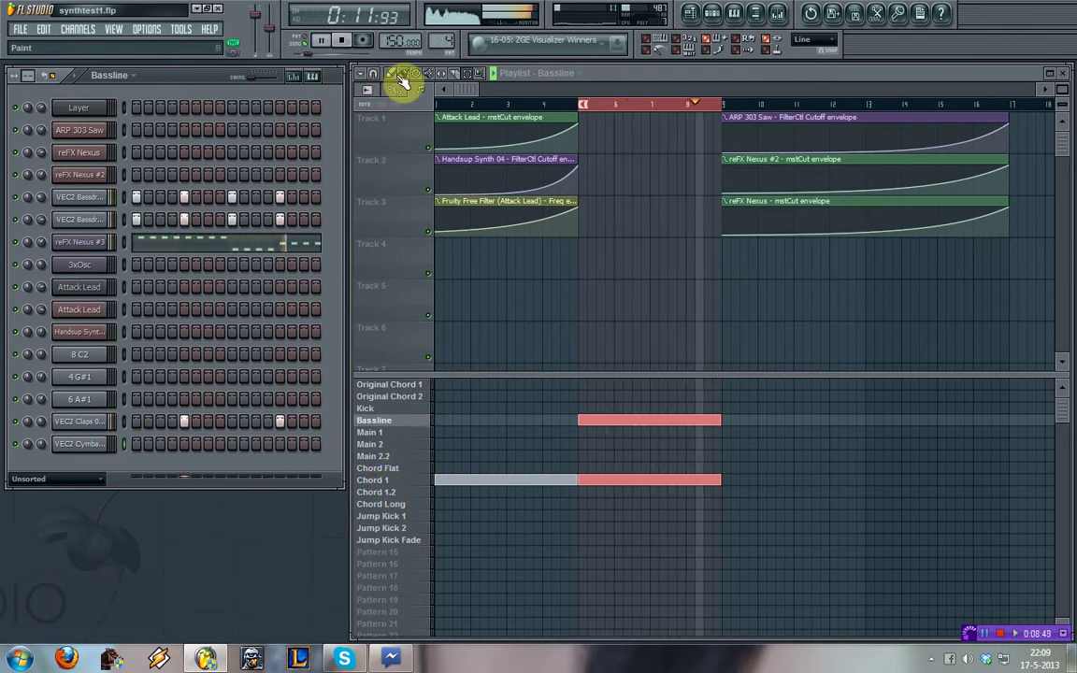
{"action": "left_click", "coordinate": [211, 449]}
{"action": "left_click", "coordinate": [221, 447]}
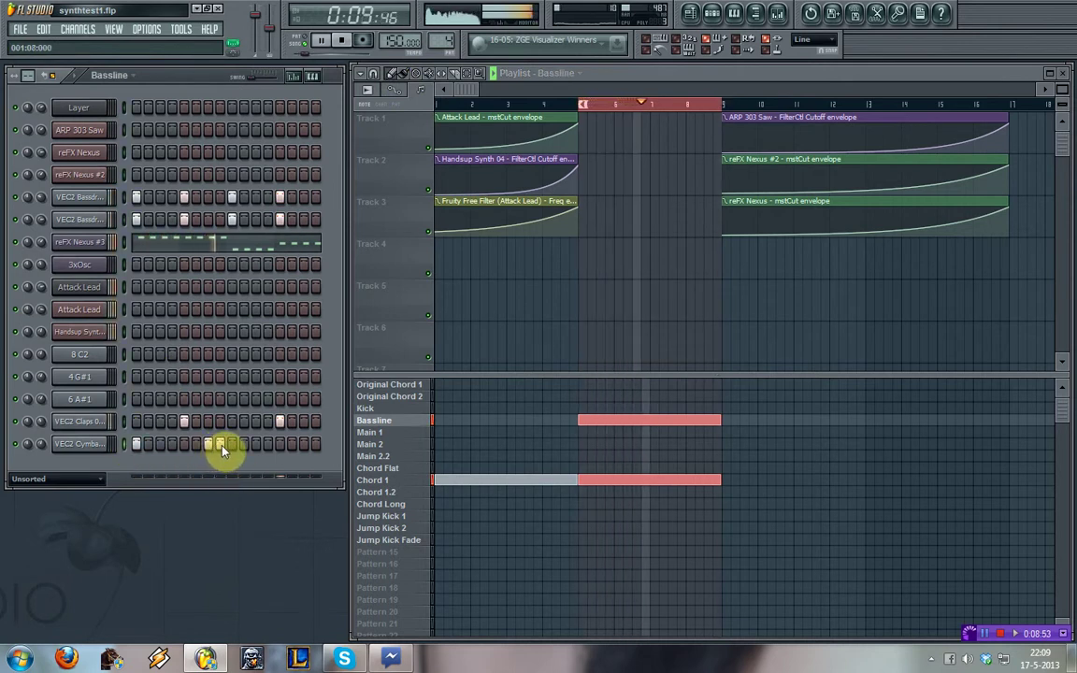
{"action": "right_click", "coordinate": [221, 447]}
{"action": "left_click", "coordinate": [230, 447]}
{"action": "right_click", "coordinate": [207, 446]}
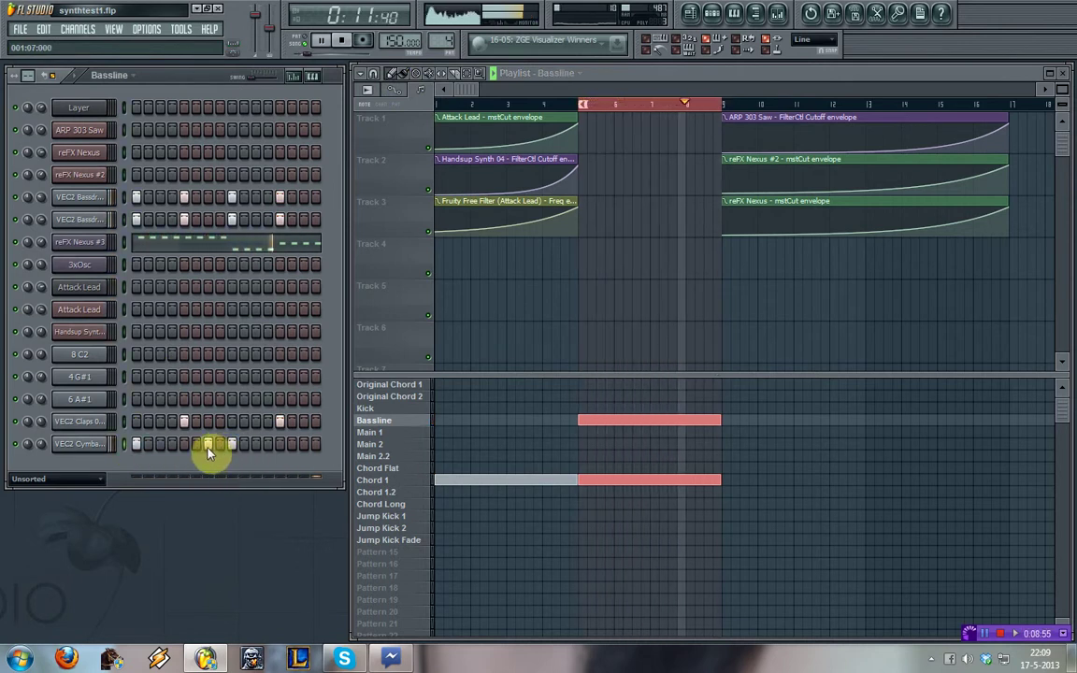
{"action": "left_click", "coordinate": [219, 447]}
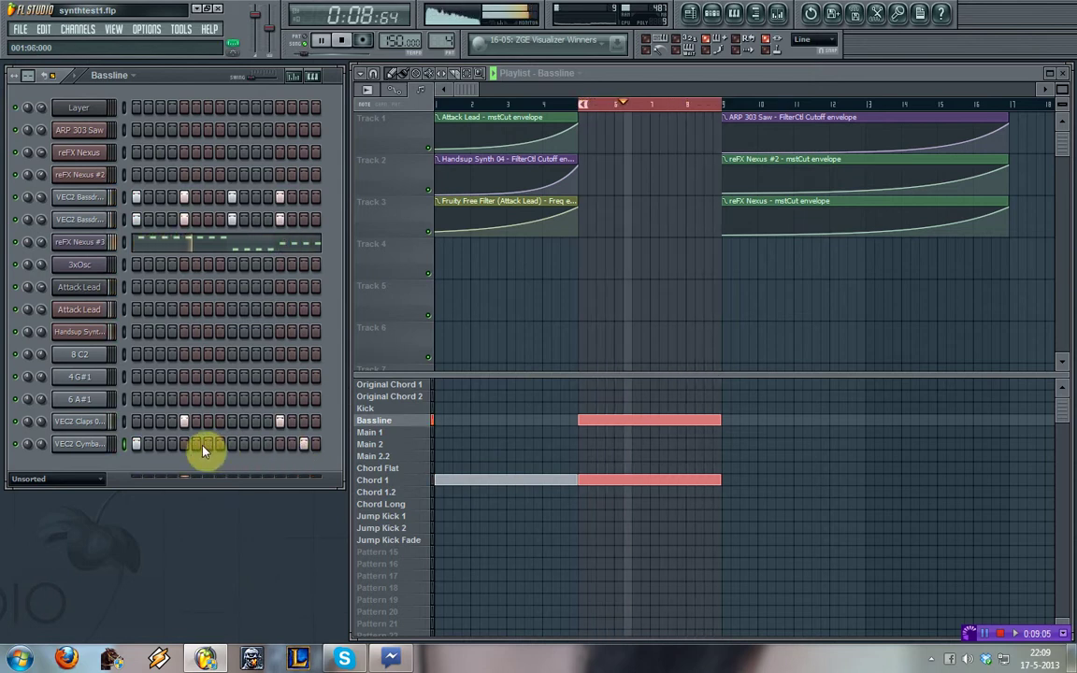
- Rework the open hi-hat hits so they fall on steps 1, 5, 9 and 13, and play the Bassline pattern alone
{"action": "left_click", "coordinate": [172, 444]}
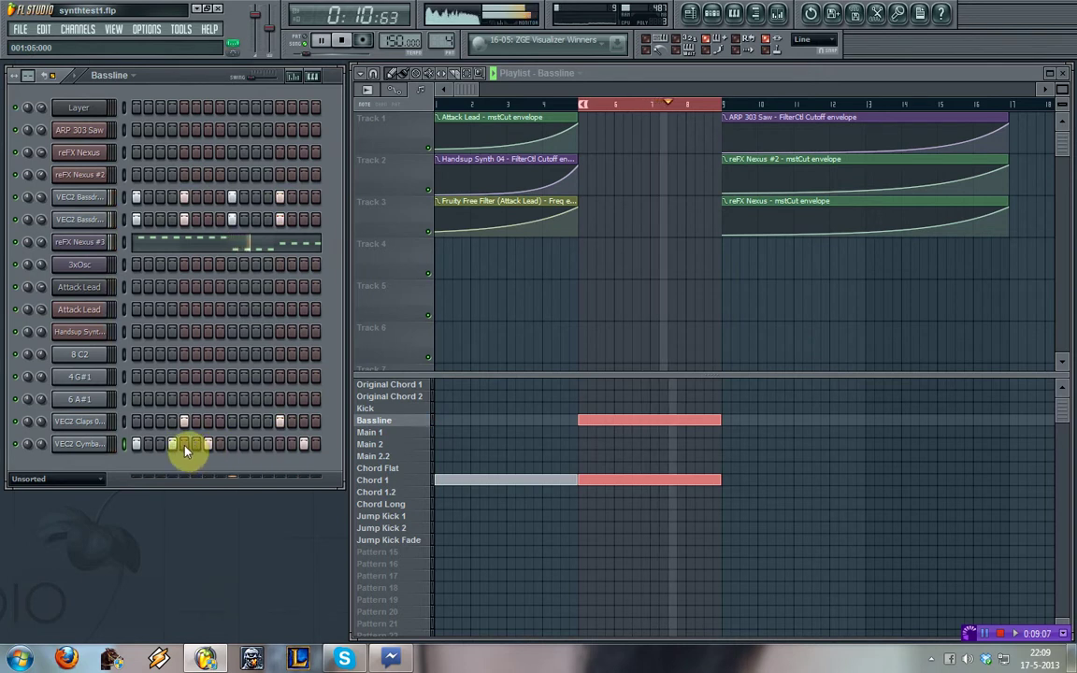
{"action": "left_click", "coordinate": [267, 446]}
{"action": "right_click", "coordinate": [270, 446]}
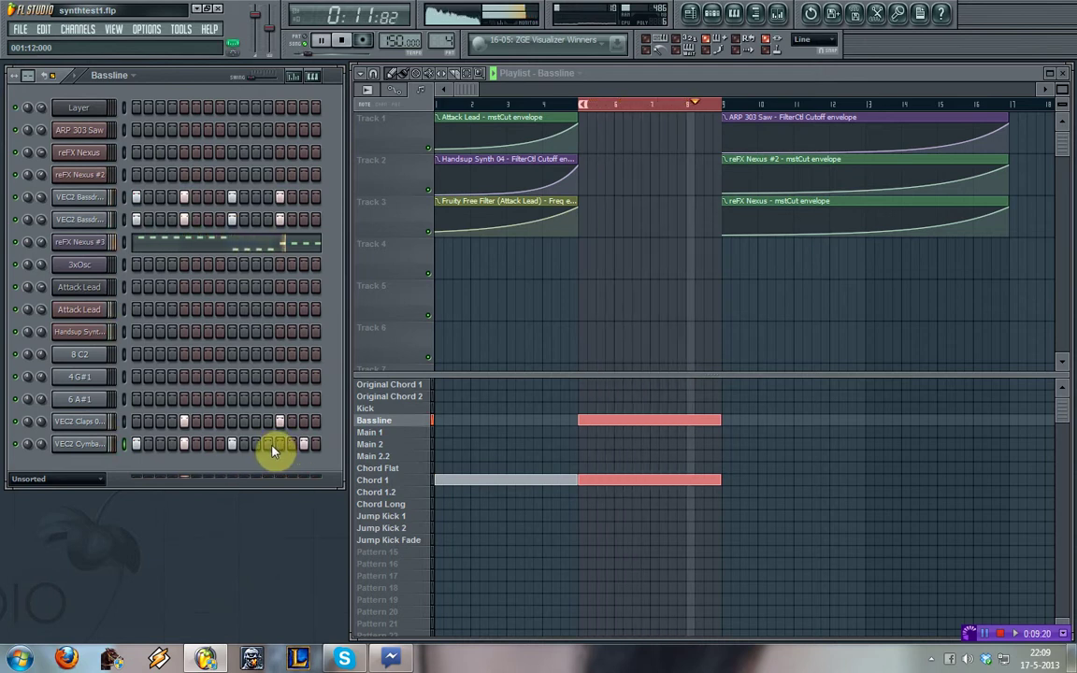
{"action": "left_click", "coordinate": [280, 446]}
{"action": "right_click", "coordinate": [304, 446]}
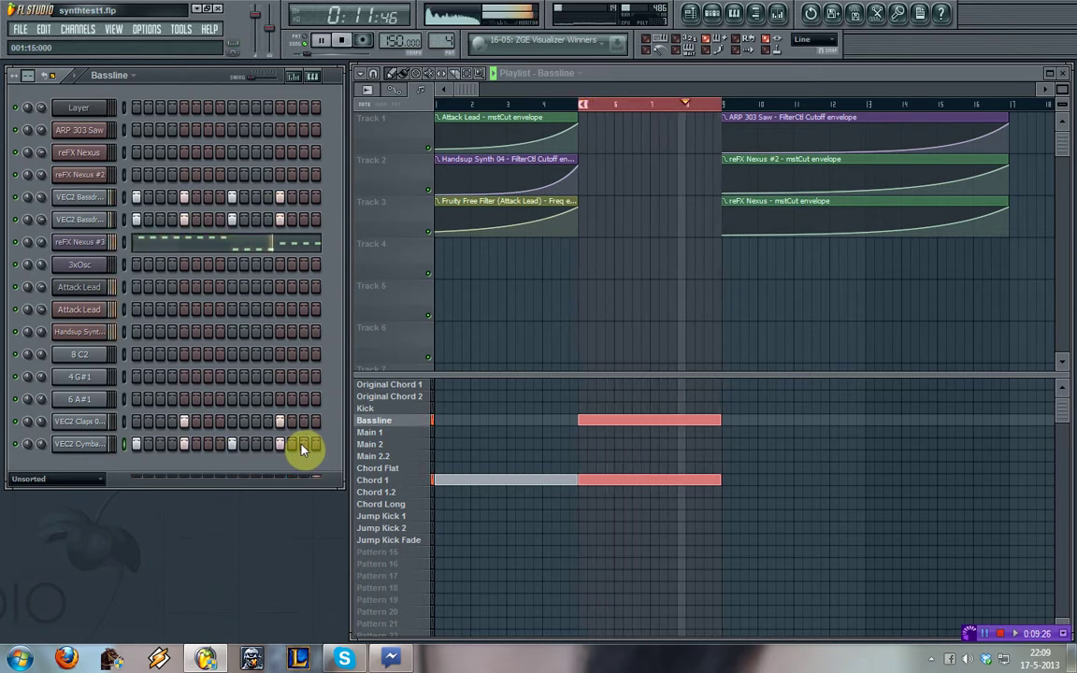
{"action": "left_click", "coordinate": [302, 450]}
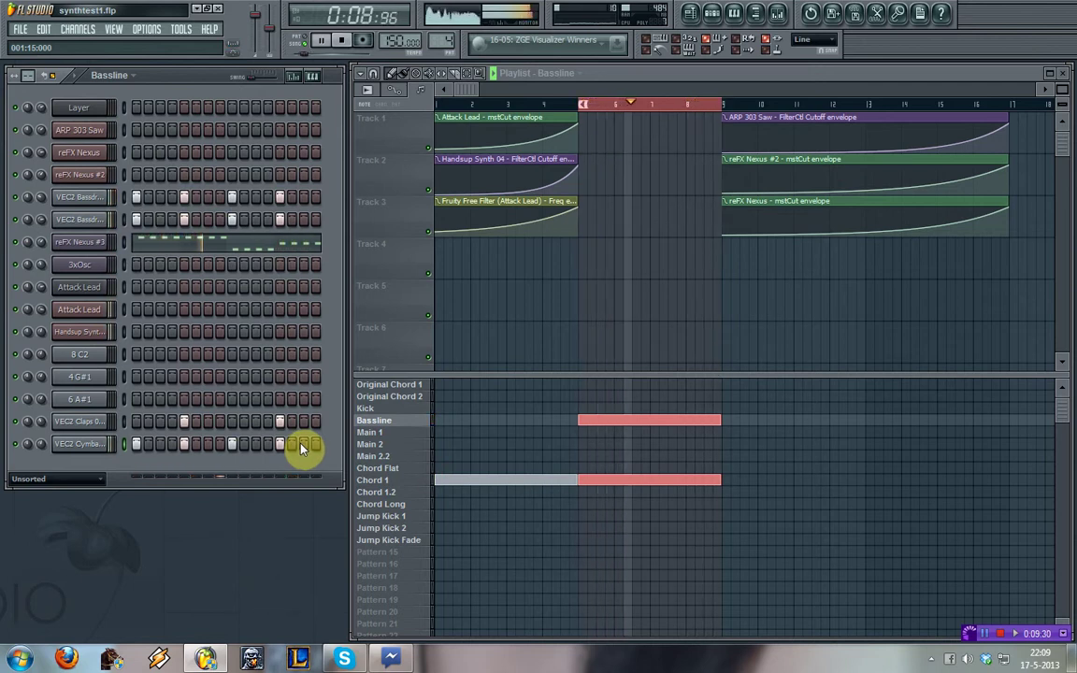
{"action": "left_click", "coordinate": [323, 42]}
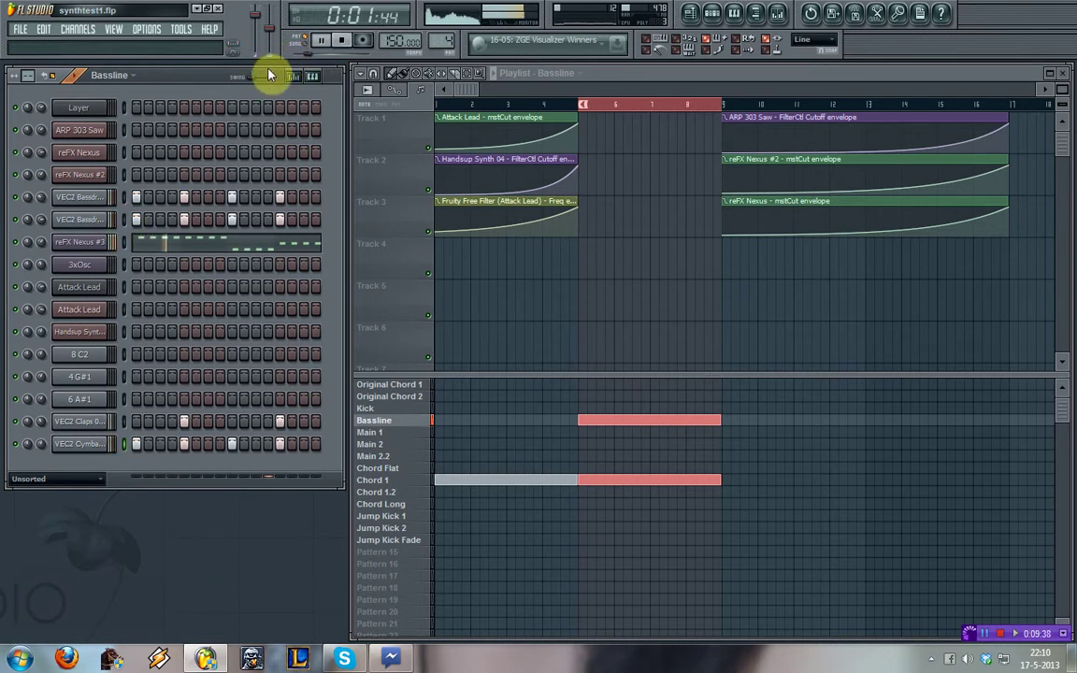
- Clone the VEC2 Cymbals HH Open 016 channel and browse to the VEC2 HH Closed folder for the copy's sample
{"action": "right_click", "coordinate": [80, 451]}
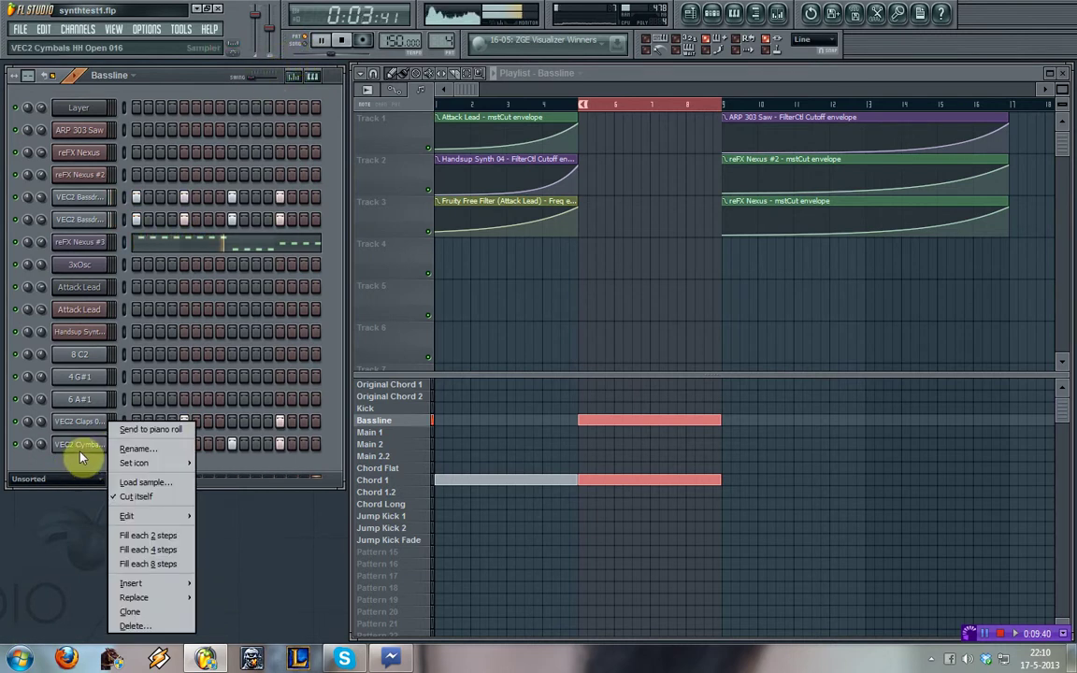
{"action": "key", "text": "c"}
{"action": "right_click", "coordinate": [80, 473]}
{"action": "left_click", "coordinate": [147, 483]}
{"action": "key", "text": "BackSpace"}
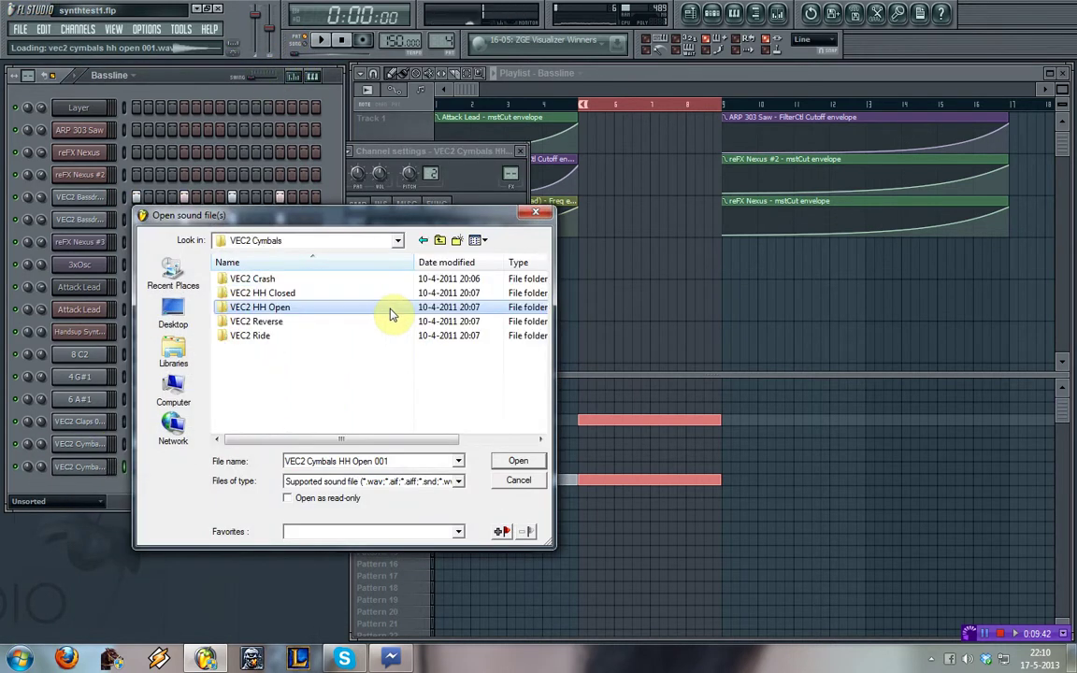
{"action": "key", "text": "Up"}
{"action": "key", "text": "Return"}
- Audition the first closed hi-hats and load VEC2 Cymbals HH Closed 05 into the new channel
{"action": "key", "text": "Down"}
{"action": "key", "text": "Down"}
{"action": "key", "text": "Down"}
{"action": "key", "text": "Down"}
{"action": "key", "text": "Down"}
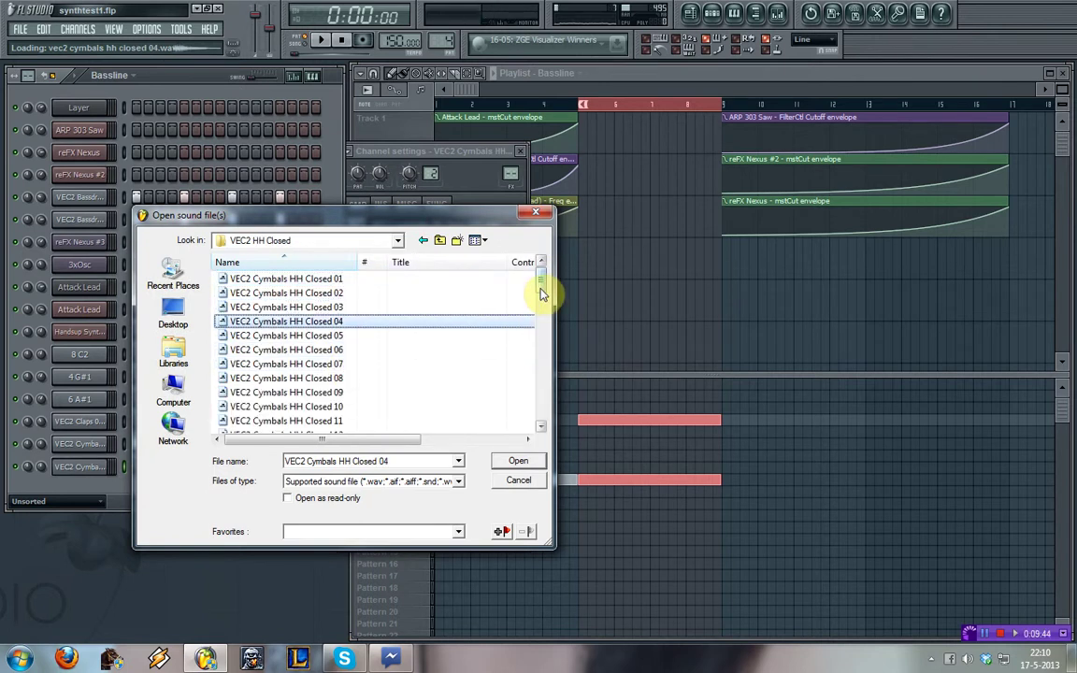
{"action": "scroll", "coordinate": [537, 297], "scroll_direction": "down", "scroll_amount": 1}
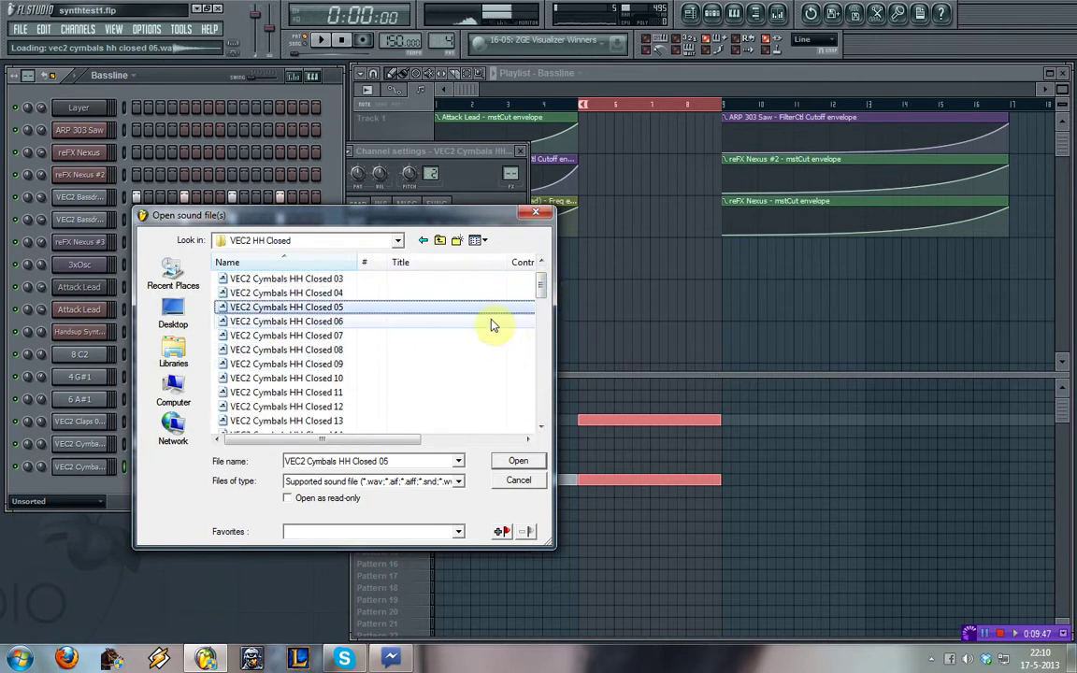
{"action": "key", "text": "Return"}
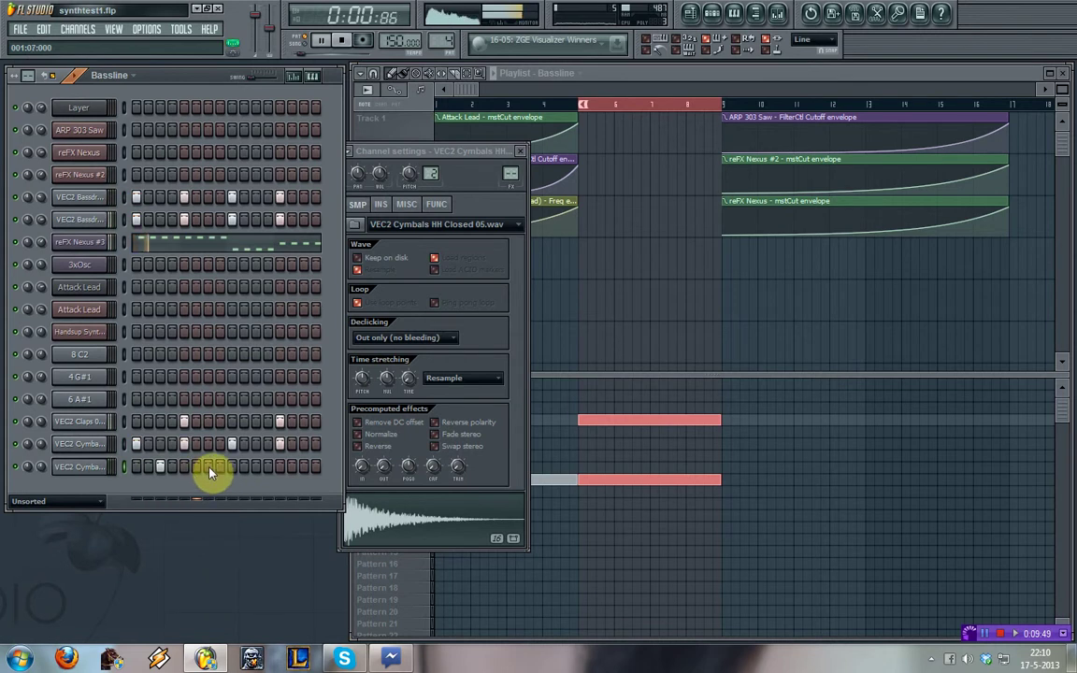
- Place closed hi-hat hits on steps 7, 11 and 15 while the Bassline pattern plays, and close the channel's settings
{"action": "key", "text": "space"}
{"action": "left_click", "coordinate": [303, 466]}
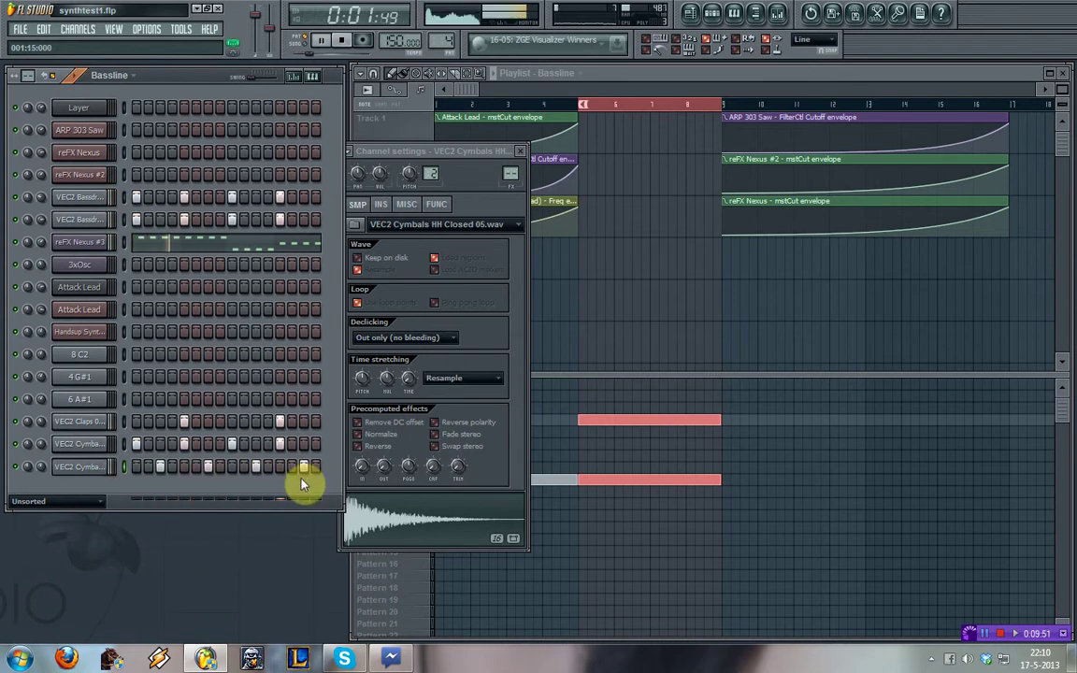
{"action": "left_click", "coordinate": [520, 150]}
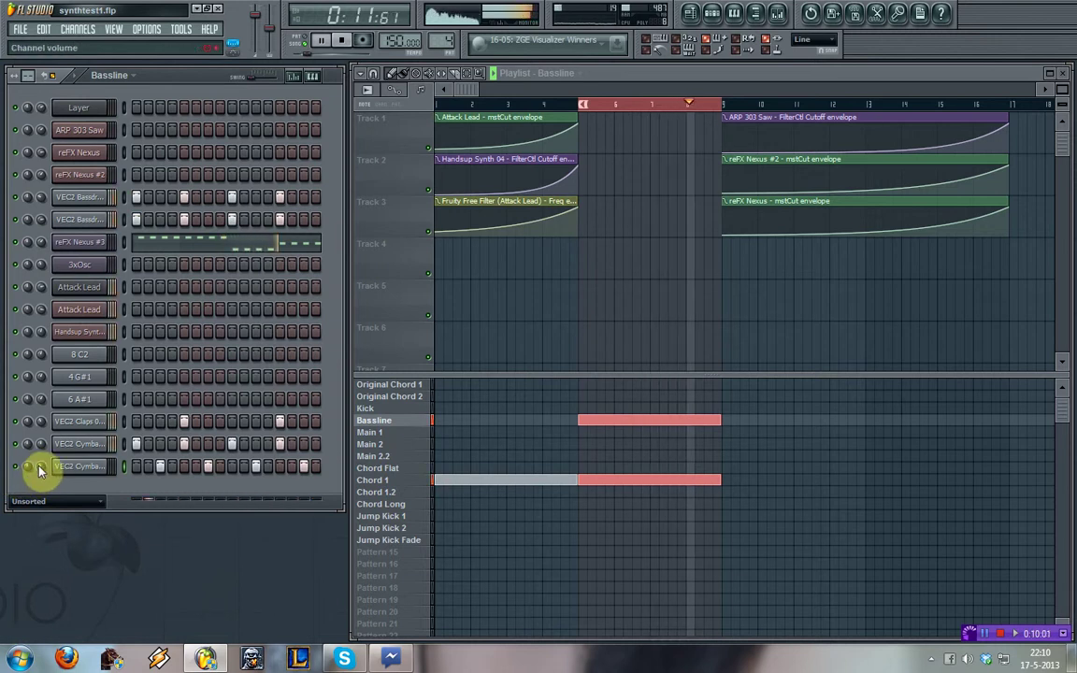
- Add a Fruity Slicer channel and browse to the VEC2 Breakbeat folder inside VEC2 Loops for its sample
{"action": "left_click", "coordinate": [79, 28]}
{"action": "mouse_move", "coordinate": [83, 44]}
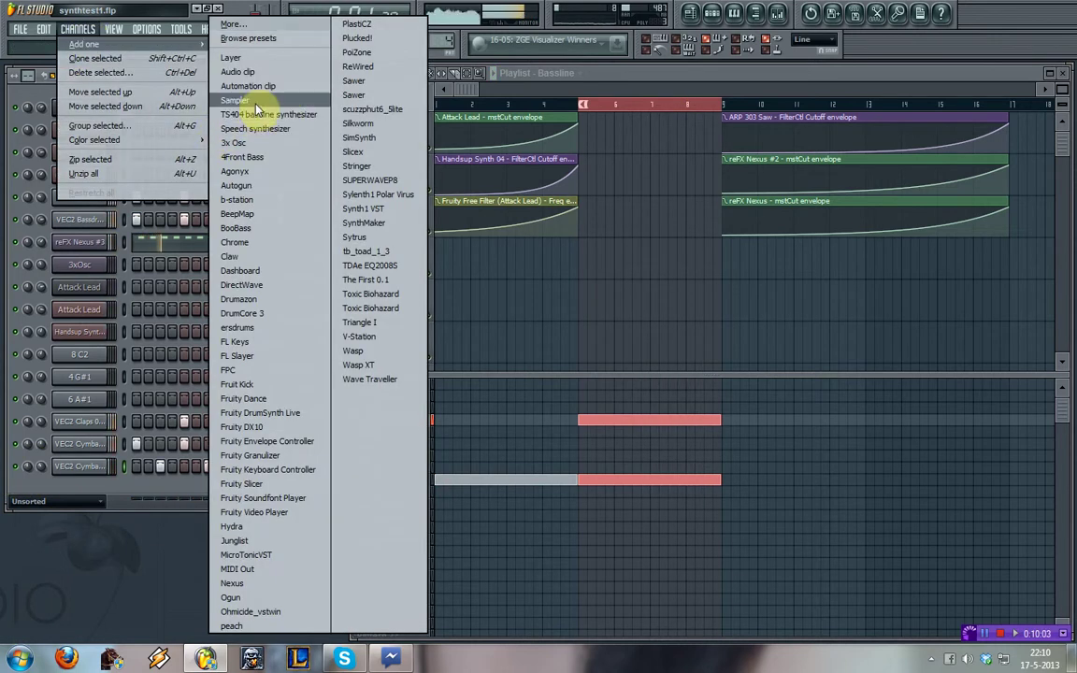
{"action": "left_click", "coordinate": [273, 485]}
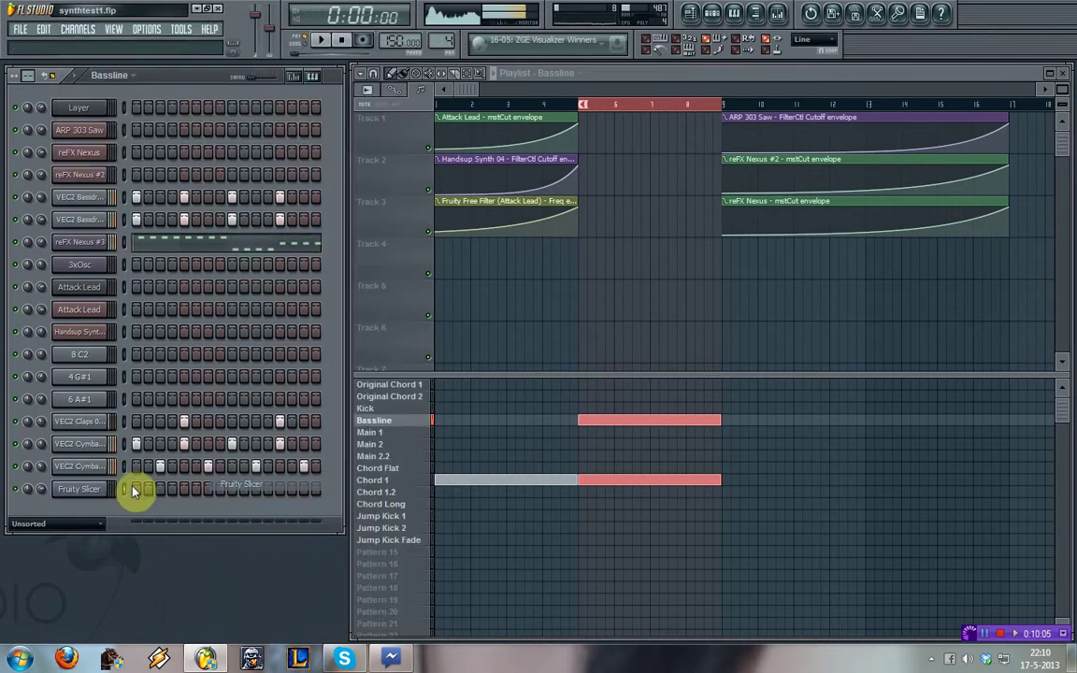
{"action": "left_click", "coordinate": [395, 263]}
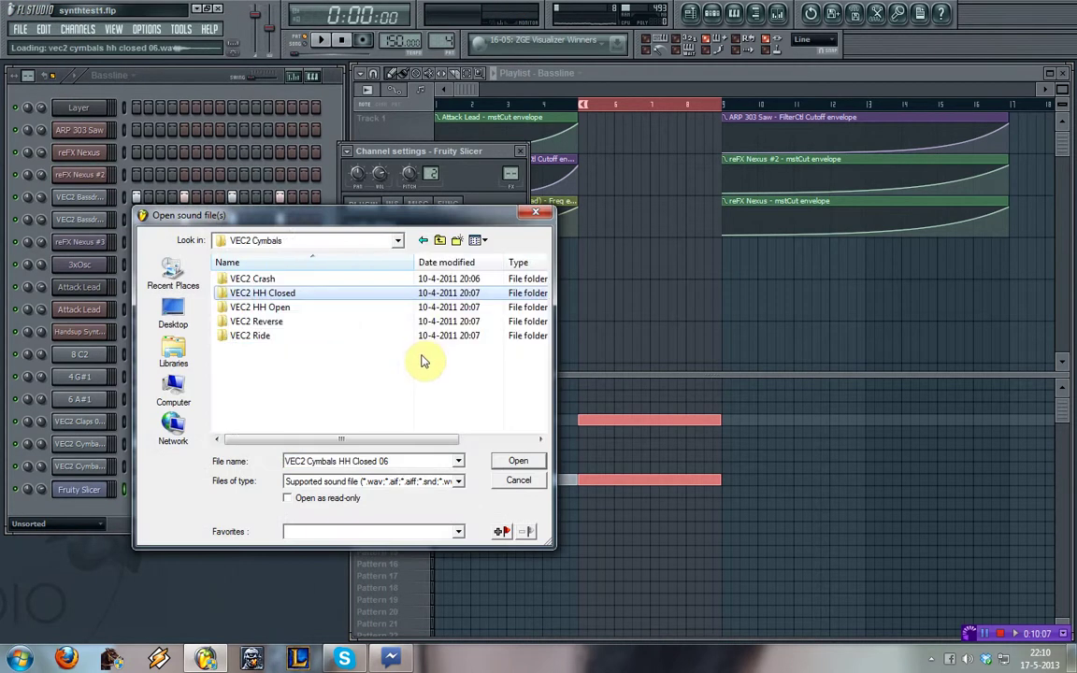
{"action": "key", "text": "BackSpace"}
{"action": "double_click", "coordinate": [408, 351]}
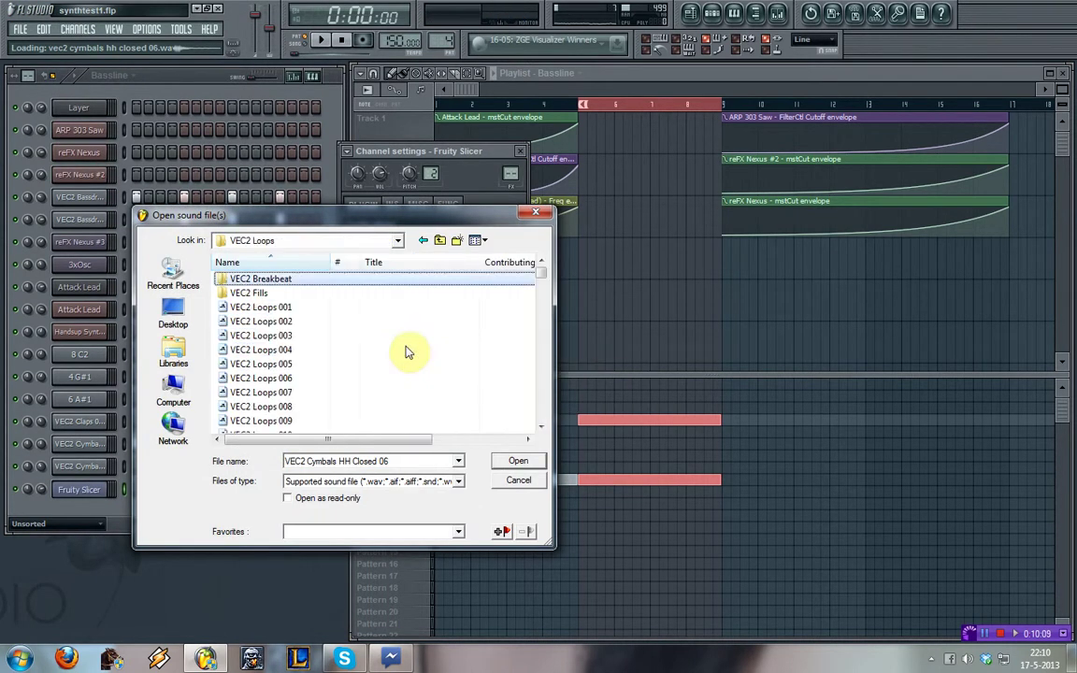
{"action": "key", "text": "Return"}
- Audition VEC2 Loops Breakbeat 002 and 008, and the loops from 087 back to 084
{"action": "key", "text": "Down"}
{"action": "left_click", "coordinate": [542, 291]}
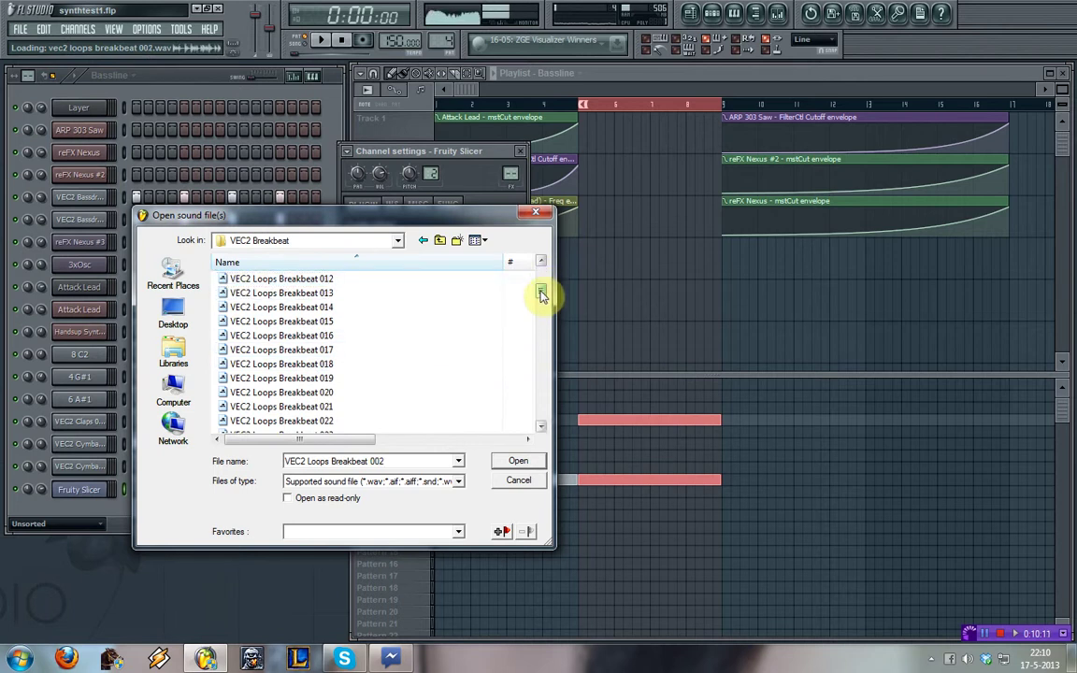
{"action": "left_click_drag", "start_coordinate": [542, 292], "coordinate": [543, 275]}
{"action": "left_click", "coordinate": [412, 391]}
{"action": "left_click", "coordinate": [411, 378]}
{"action": "scroll", "coordinate": [416, 379], "scroll_direction": "down", "scroll_amount": 20}
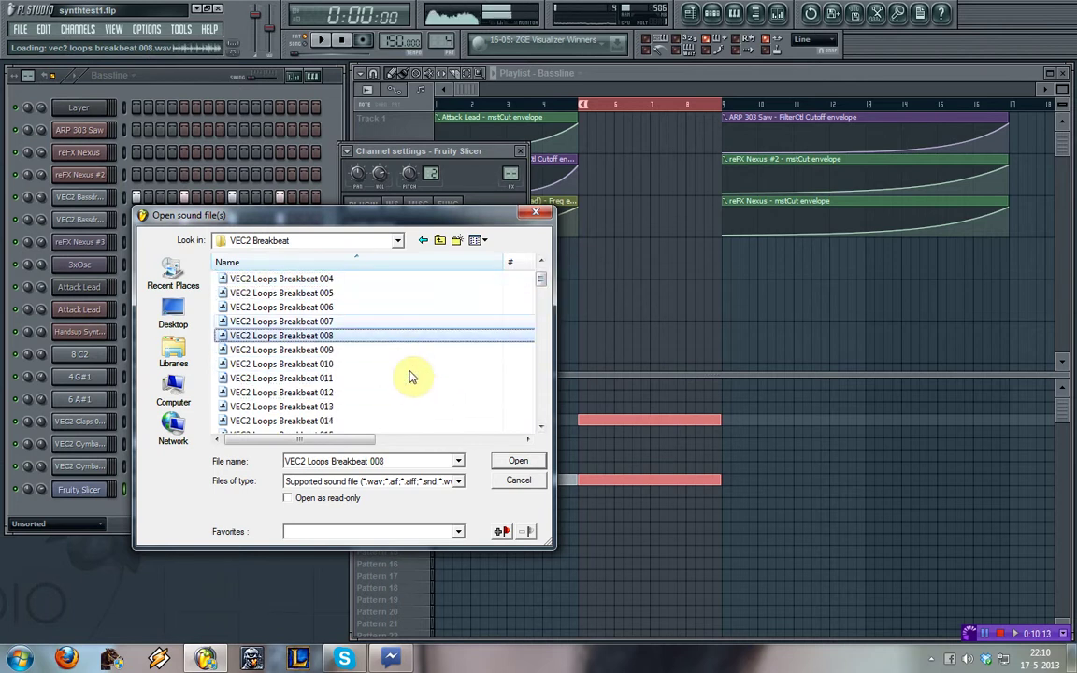
{"action": "left_click", "coordinate": [440, 392]}
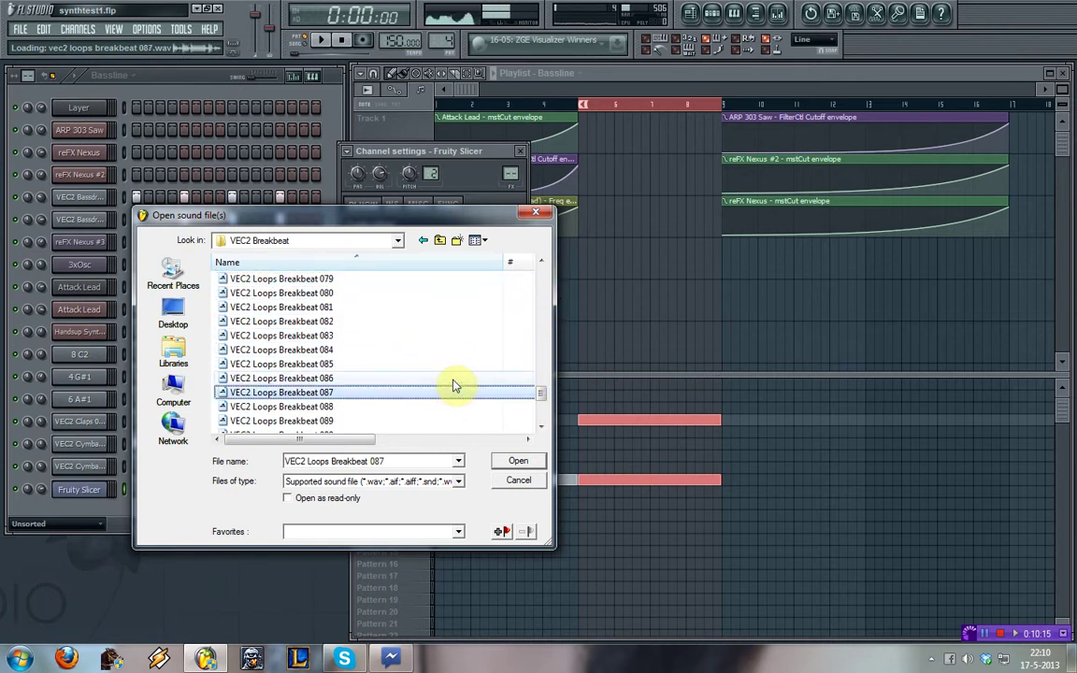
{"action": "left_click", "coordinate": [435, 378]}
{"action": "left_click", "coordinate": [413, 363]}
{"action": "left_click", "coordinate": [409, 352]}
{"action": "scroll", "coordinate": [409, 355], "scroll_direction": "down", "scroll_amount": 1}
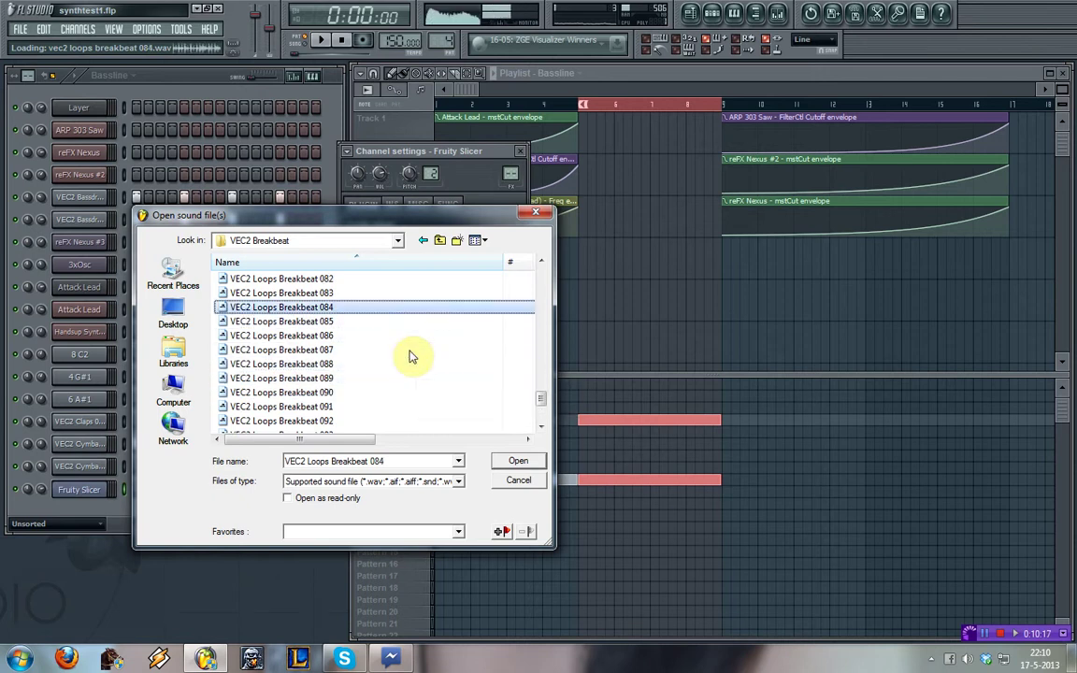
- Audition the breakbeat loops one after another in descending order from 083 to 053
{"action": "key", "text": "Up"}
{"action": "key", "text": "Up"}
{"action": "key", "text": "Up"}
{"action": "key", "text": "Up"}
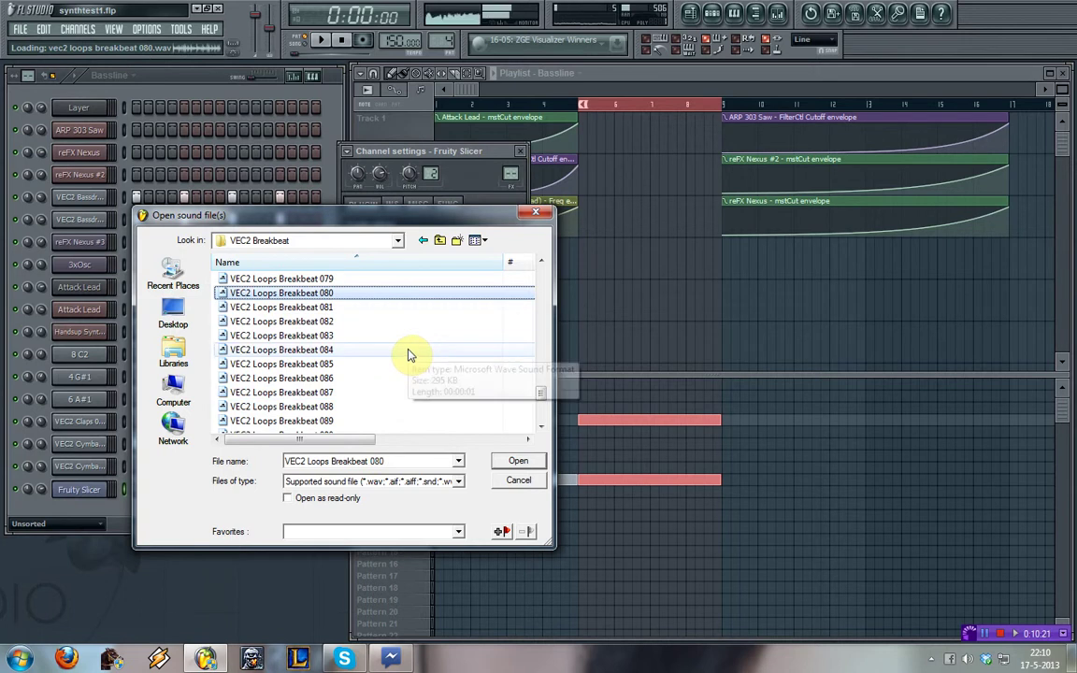
{"action": "key", "text": "Up"}
{"action": "key", "text": "Up"}
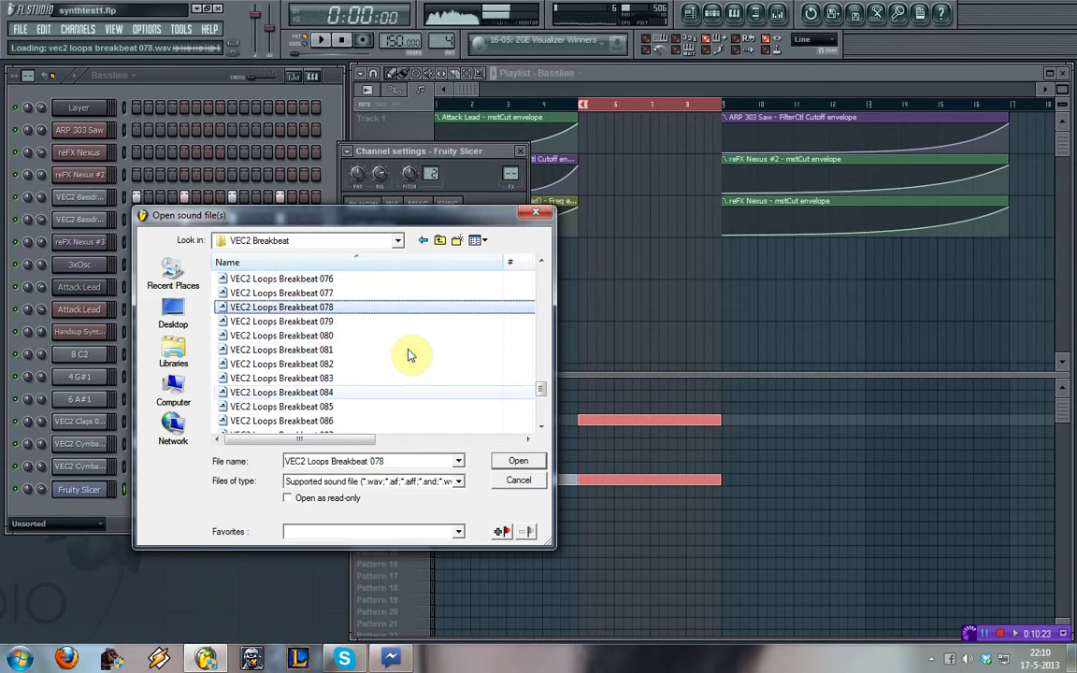
{"action": "key", "text": "Up"}
{"action": "key", "text": "Up"}
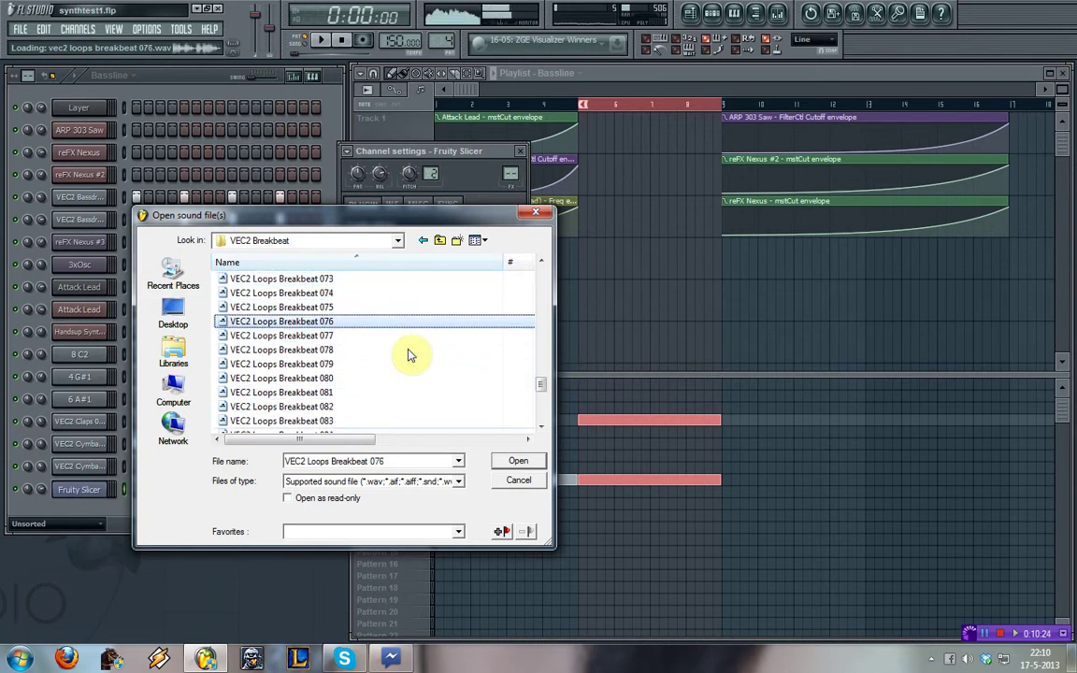
{"action": "key", "text": "Up"}
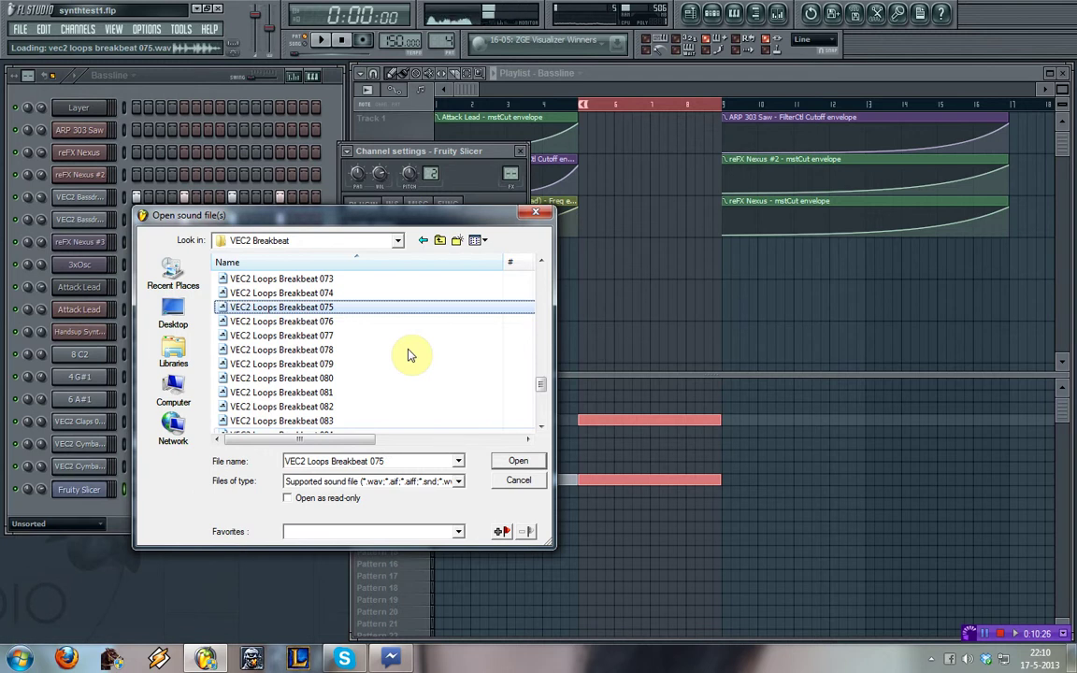
{"action": "key", "text": "Up"}
{"action": "key", "text": "Up"}
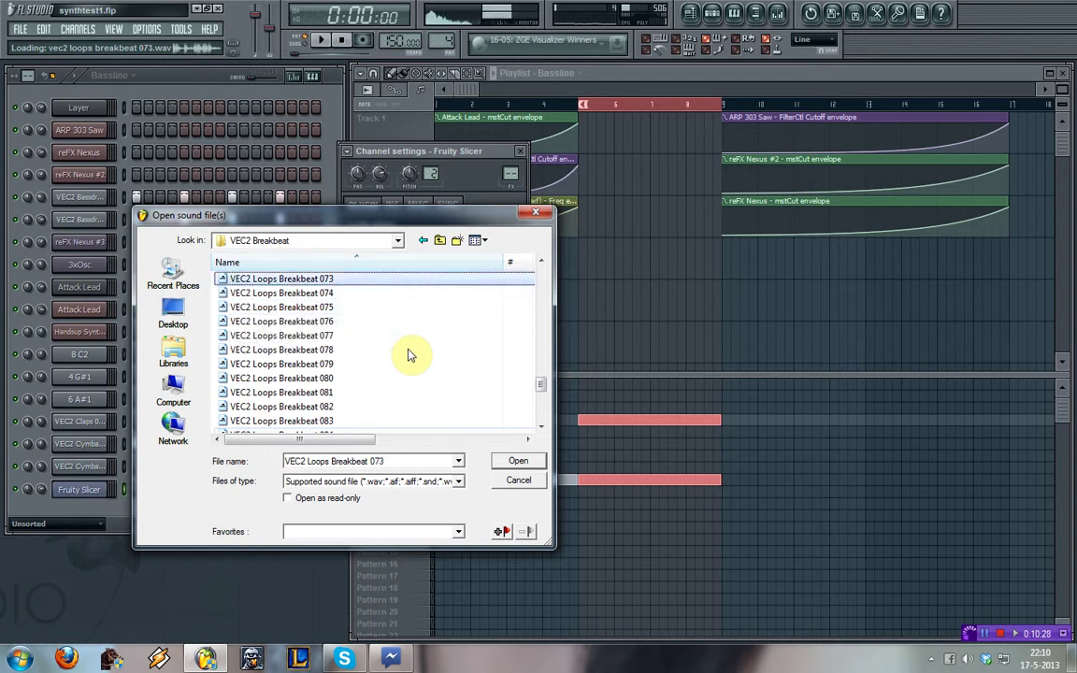
{"action": "key", "text": "Up"}
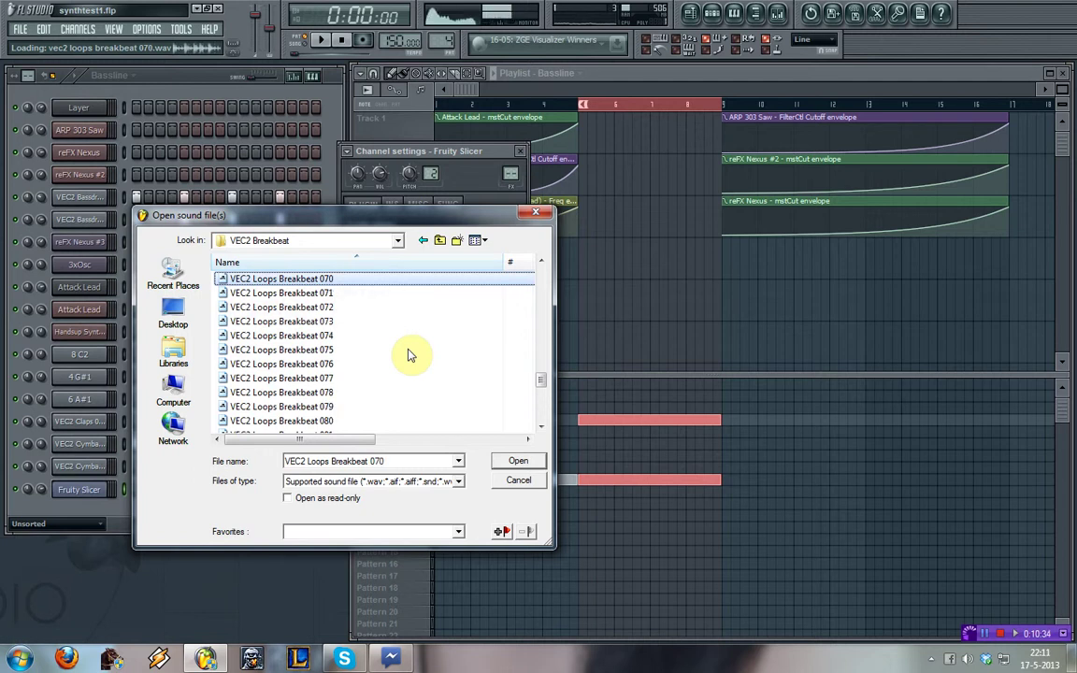
{"action": "key", "text": "Up"}
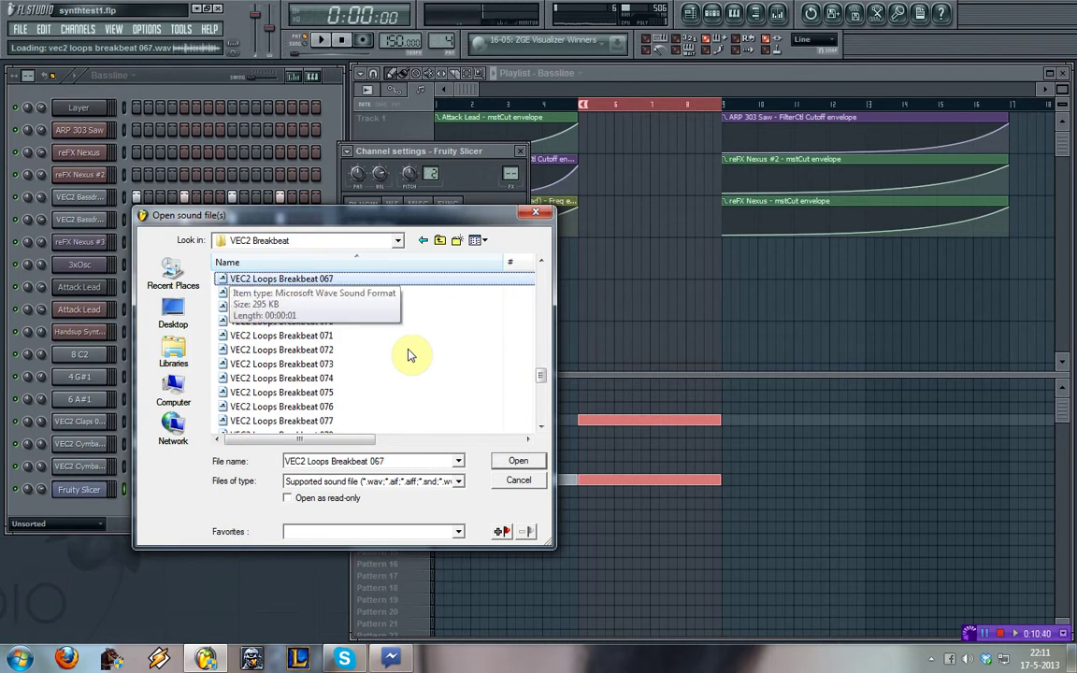
{"action": "key", "text": "Up"}
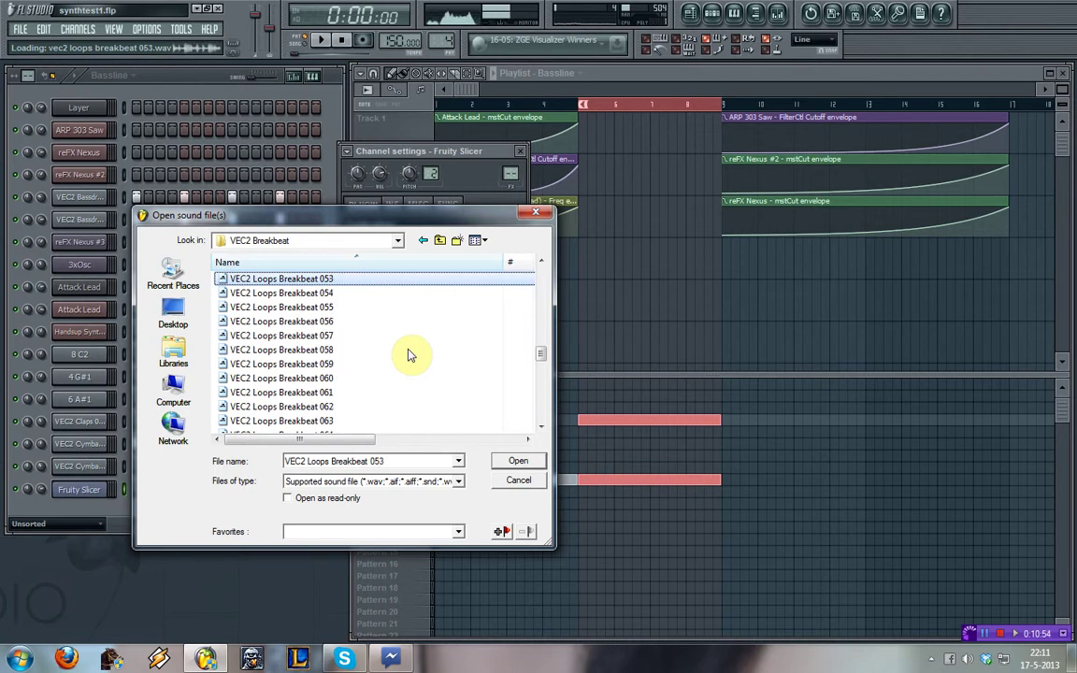
- Audition the breakbeat loops numbered between 052 and 045
{"action": "scroll", "coordinate": [408, 350], "scroll_direction": "up", "scroll_amount": 2}
{"action": "left_click", "coordinate": [382, 337]}
{"action": "left_click", "coordinate": [377, 351]}
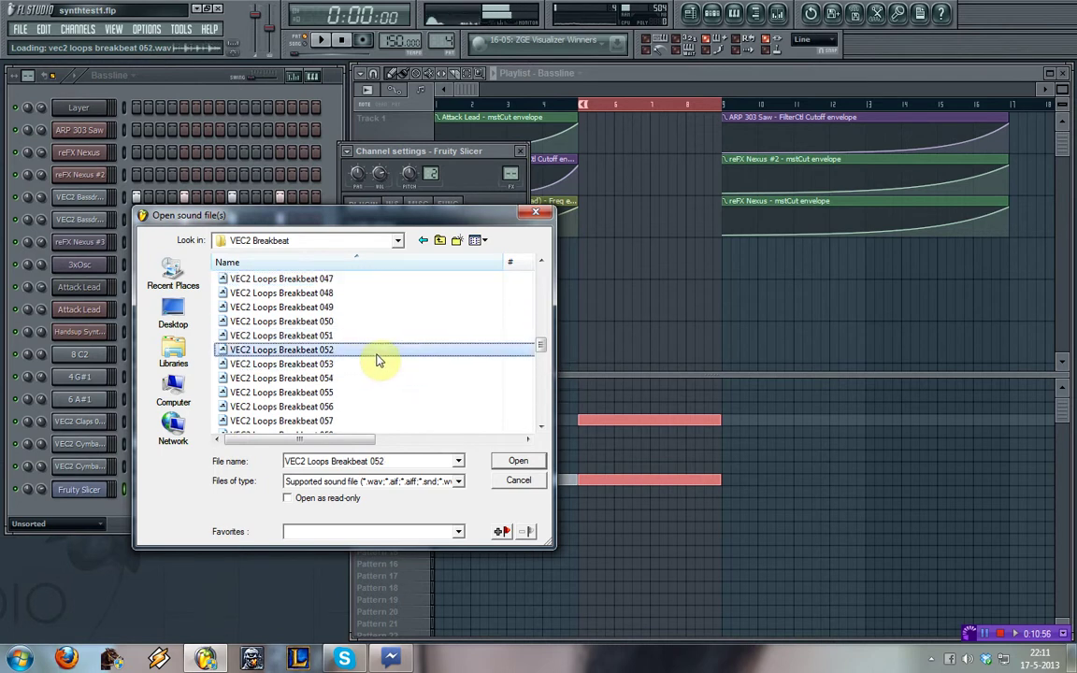
{"action": "left_click", "coordinate": [367, 324]}
{"action": "left_click", "coordinate": [360, 311]}
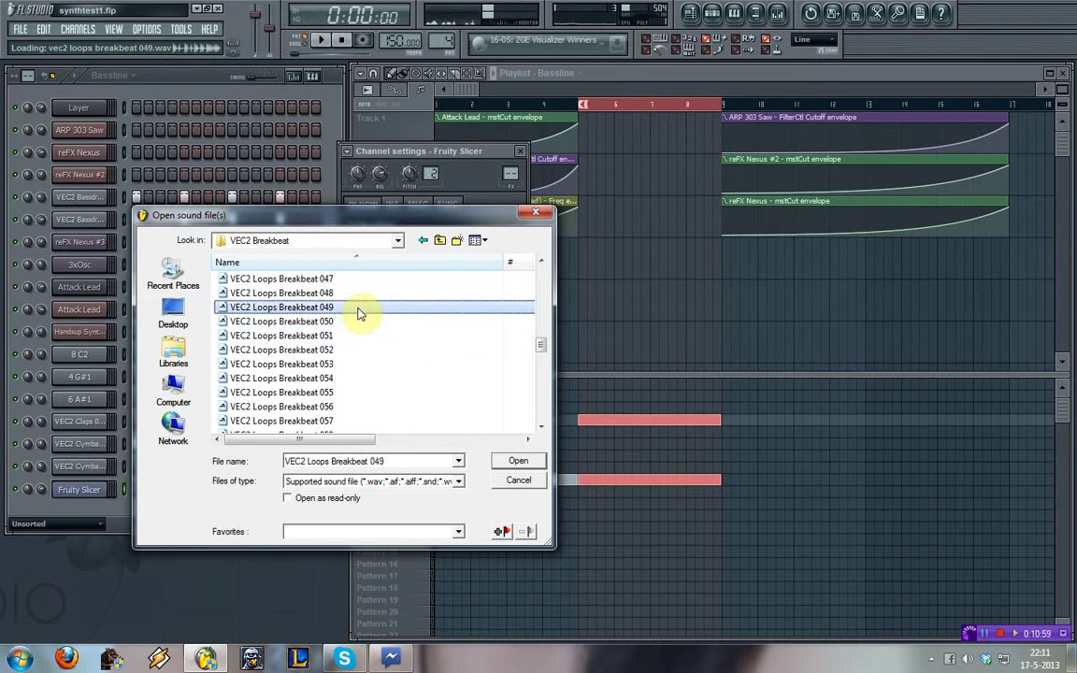
{"action": "scroll", "coordinate": [360, 322], "scroll_direction": "up", "scroll_amount": 1}
{"action": "left_click", "coordinate": [358, 323]}
{"action": "left_click", "coordinate": [353, 339]}
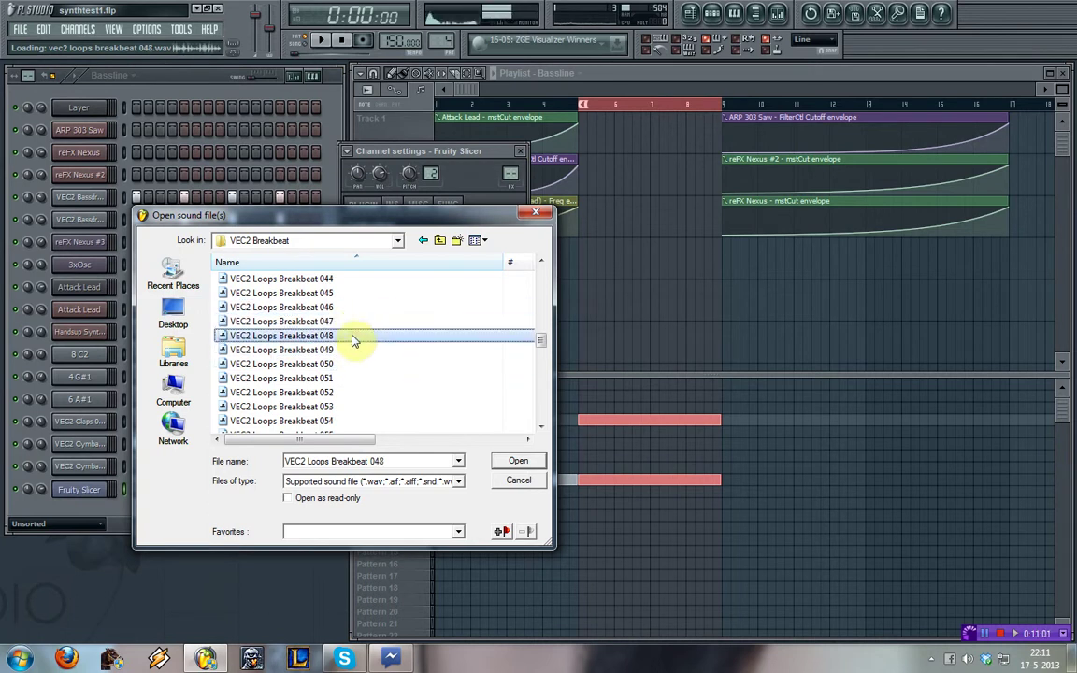
{"action": "left_click", "coordinate": [348, 307]}
{"action": "left_click", "coordinate": [350, 293]}
{"action": "scroll", "coordinate": [355, 299], "scroll_direction": "up", "scroll_amount": 1}
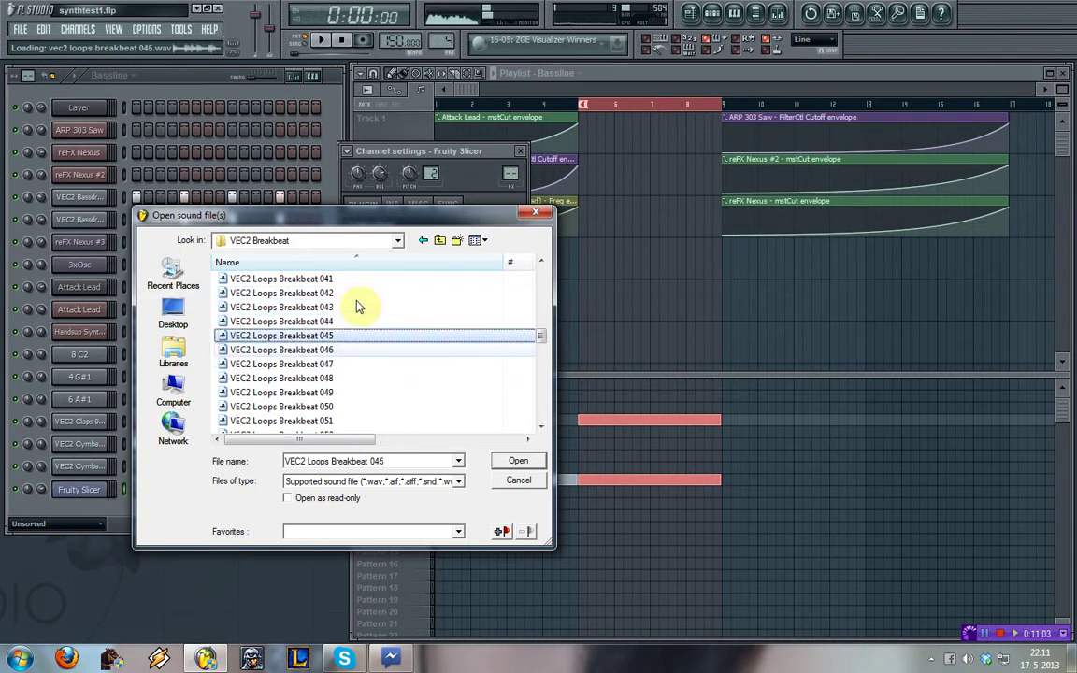
- Audition the breakbeat loops numbered between 044 and 040
{"action": "left_click", "coordinate": [353, 308]}
{"action": "left_click", "coordinate": [351, 323]}
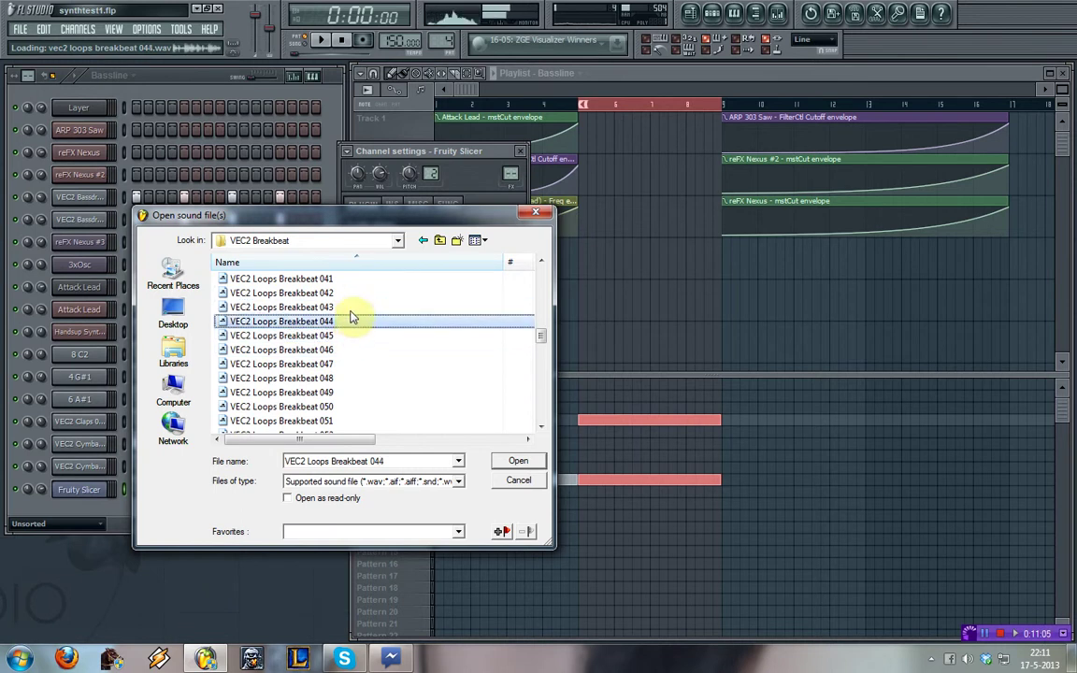
{"action": "left_click", "coordinate": [353, 296]}
{"action": "scroll", "coordinate": [354, 308], "scroll_direction": "up", "scroll_amount": 1}
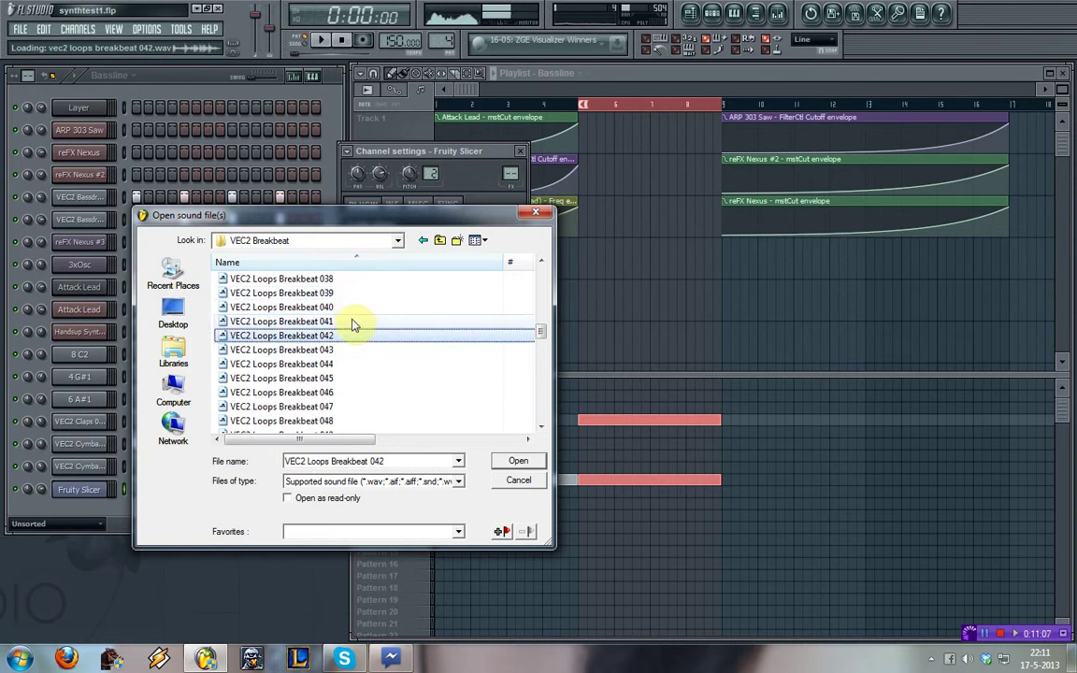
{"action": "left_click", "coordinate": [353, 321]}
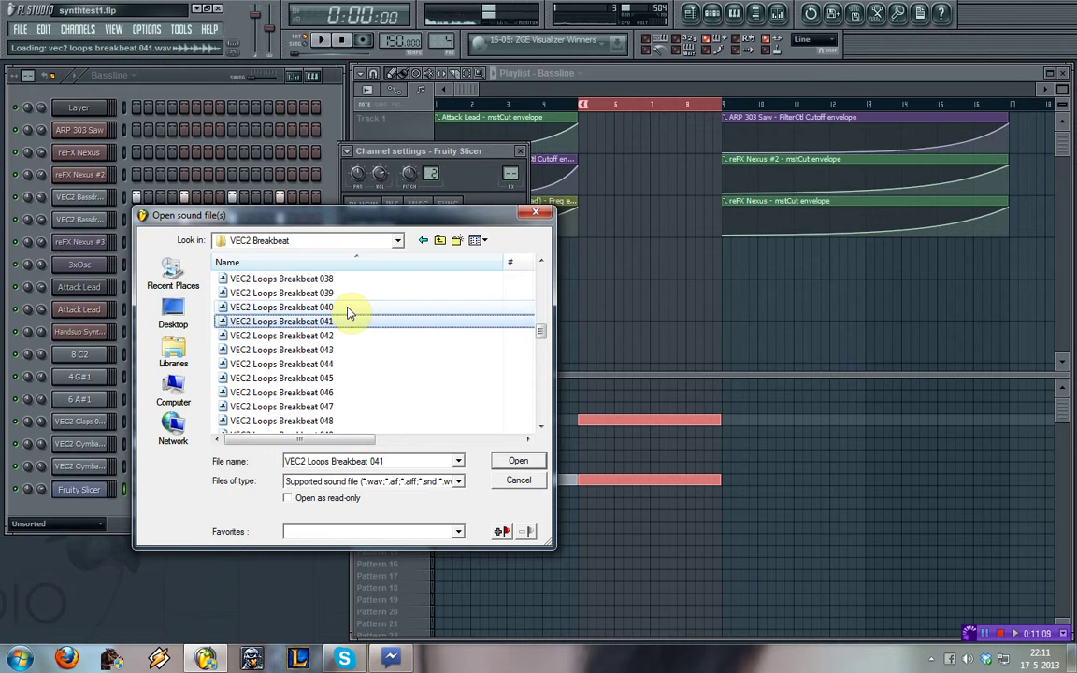
{"action": "left_click", "coordinate": [348, 308]}
{"action": "scroll", "coordinate": [348, 326], "scroll_direction": "up", "scroll_amount": 2}
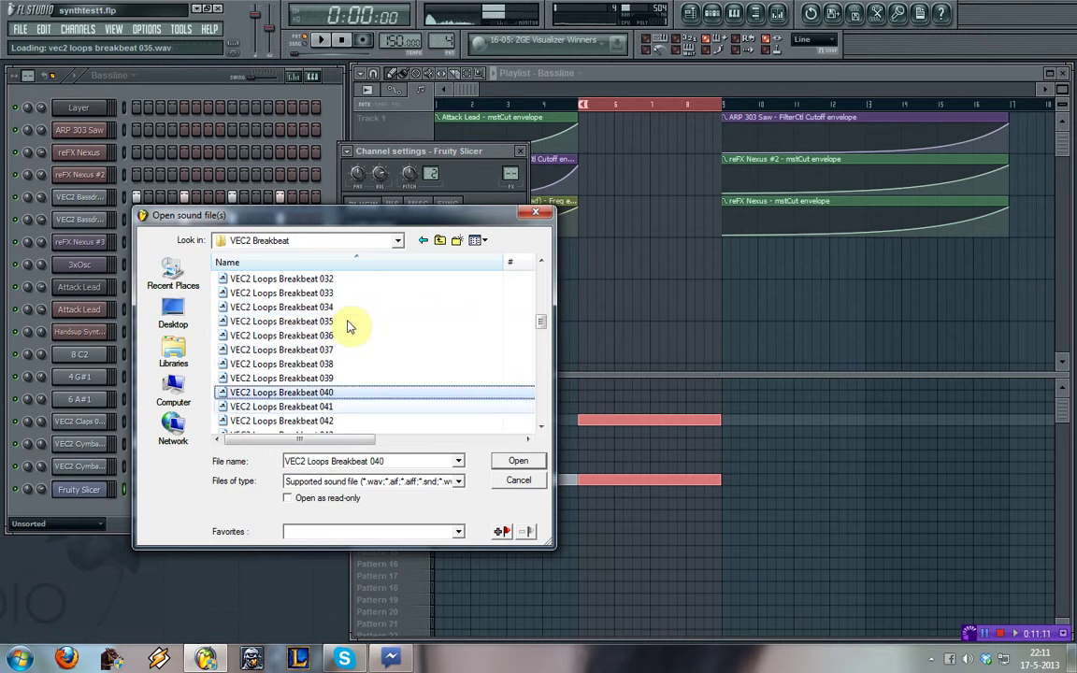
- Load VEC2 Loops Breakbeat 035 into the Fruity Slicer channel, close its settings and stop playback
{"action": "left_click", "coordinate": [349, 322]}
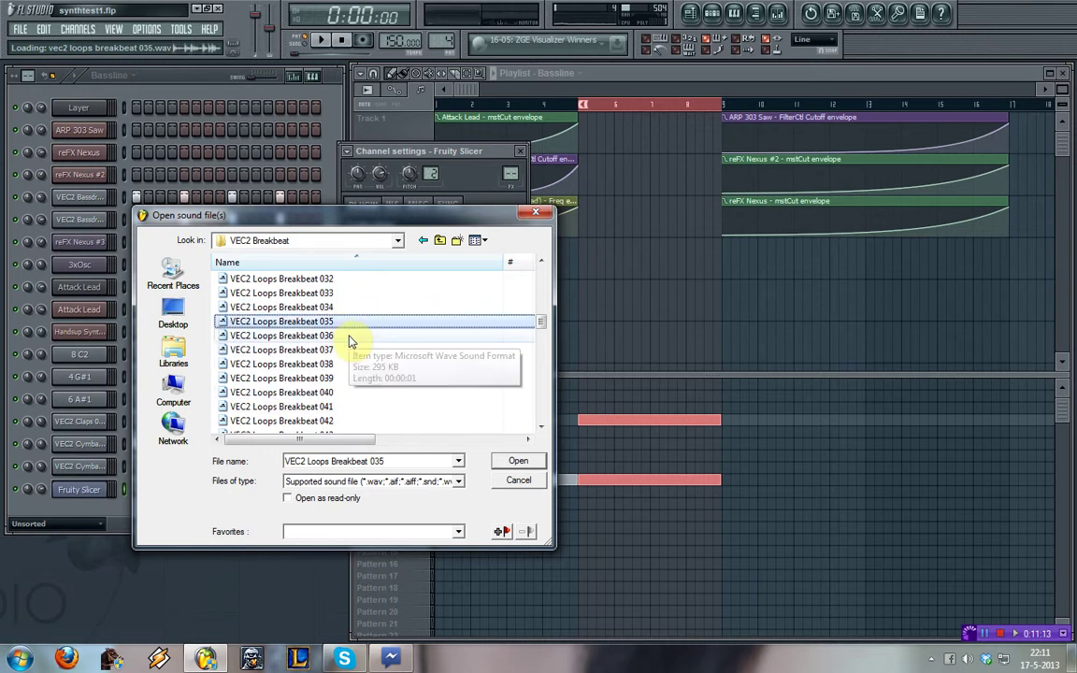
{"action": "double_click", "coordinate": [348, 337]}
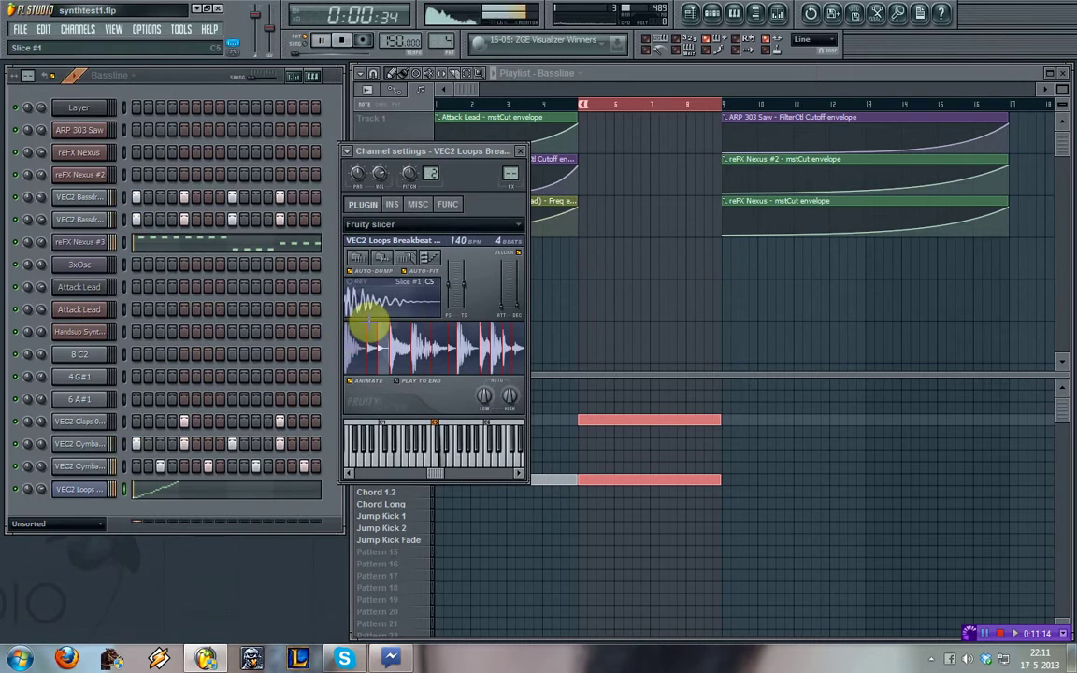
{"action": "left_click", "coordinate": [521, 151]}
{"action": "key", "text": "space"}
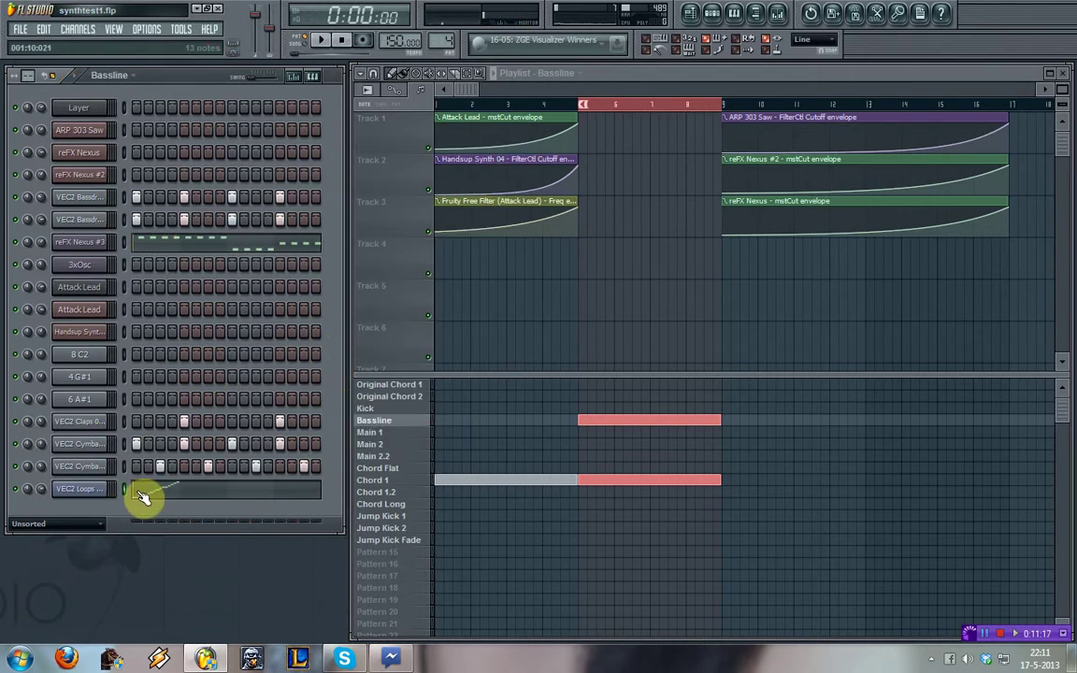
- Try the sliced breakbeat at a length of 8 beats against the Bassline pattern, and set it back to 4 beats
{"action": "left_click", "coordinate": [79, 489]}
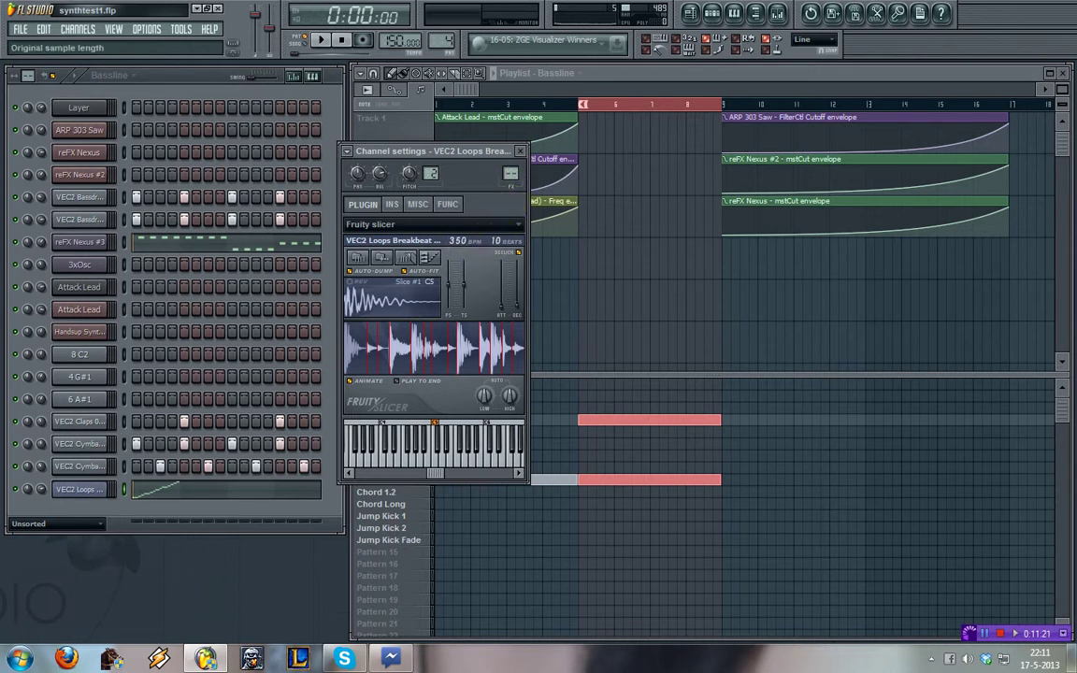
{"action": "key", "text": "space"}
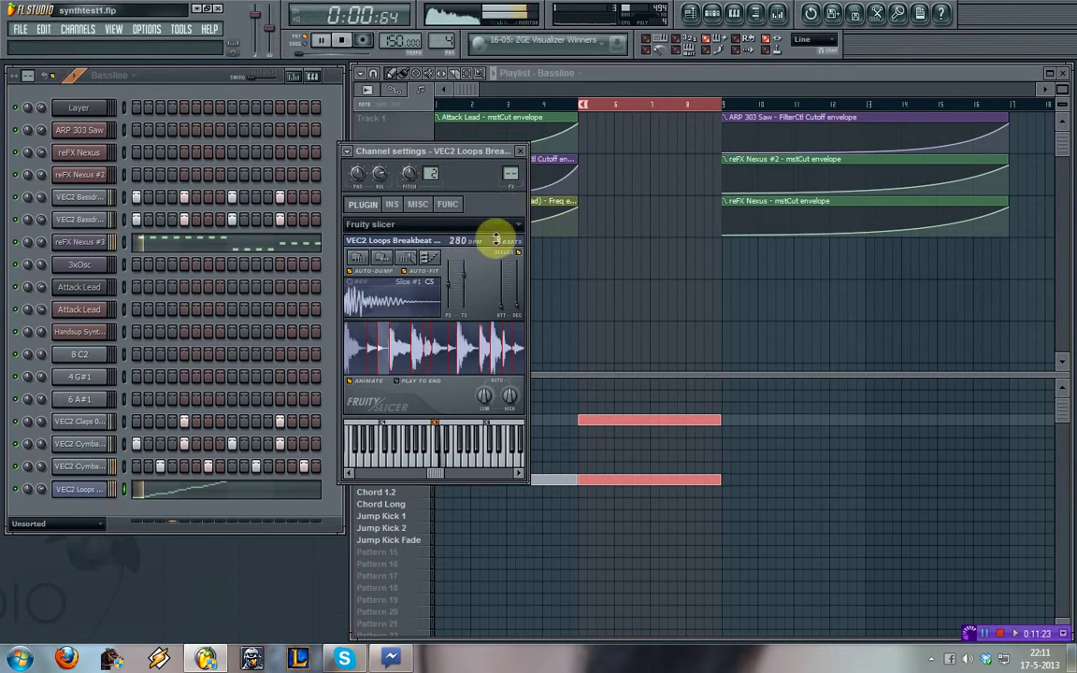
{"action": "left_click", "coordinate": [16, 469]}
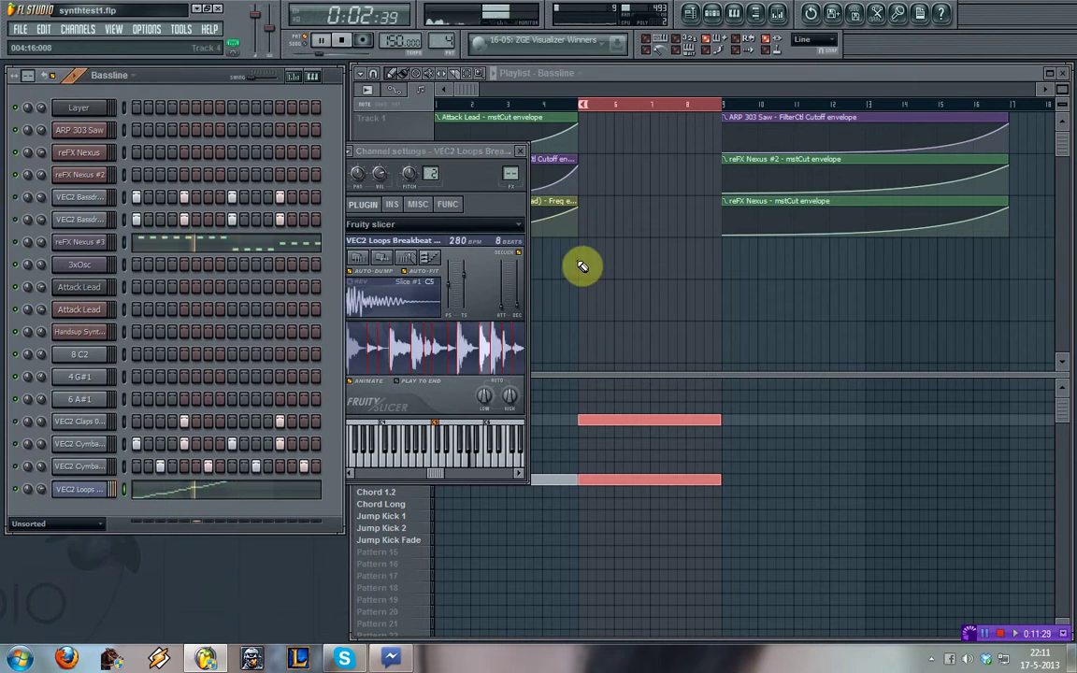
{"action": "left_click", "coordinate": [505, 246]}
{"action": "key", "text": "space"}
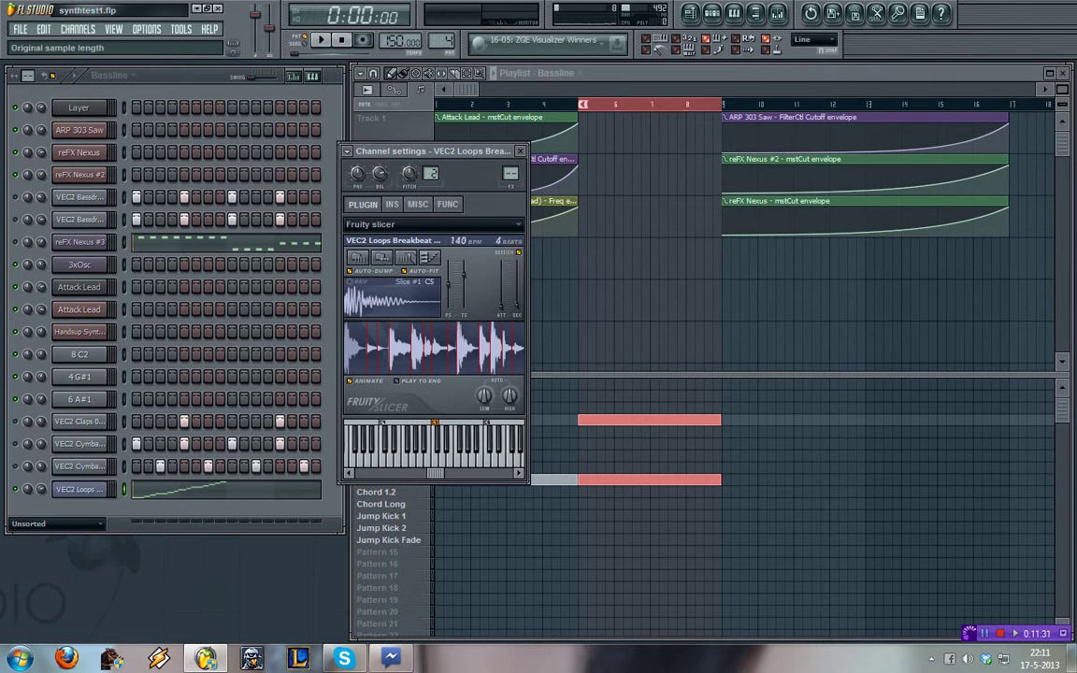
{"action": "key", "text": "space"}
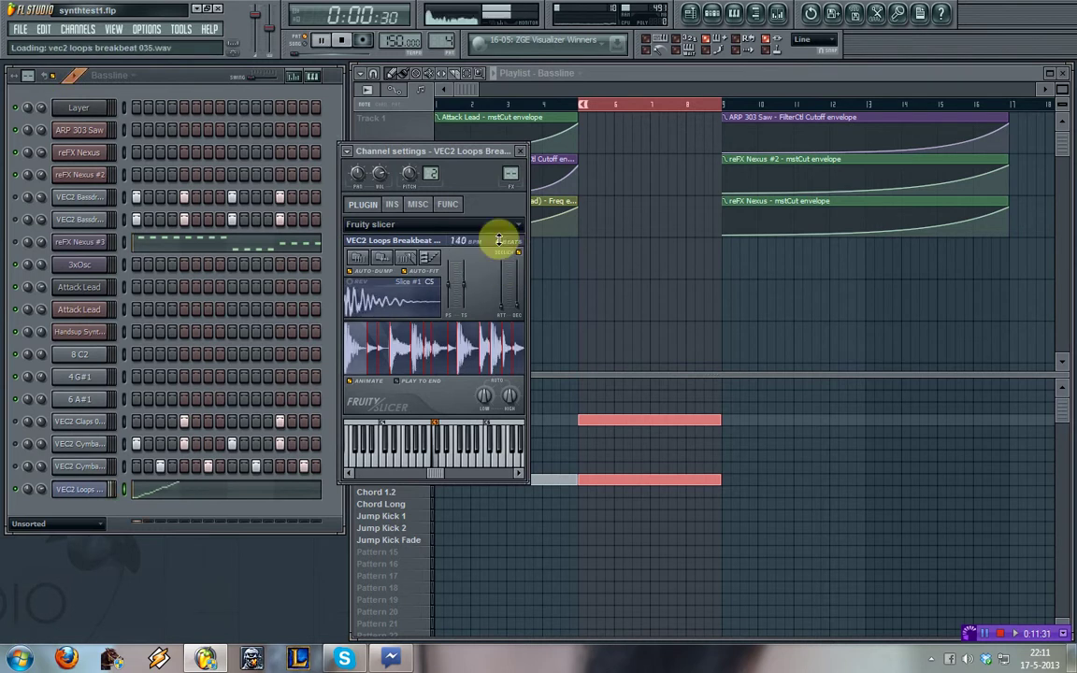
{"action": "left_click", "coordinate": [523, 152]}
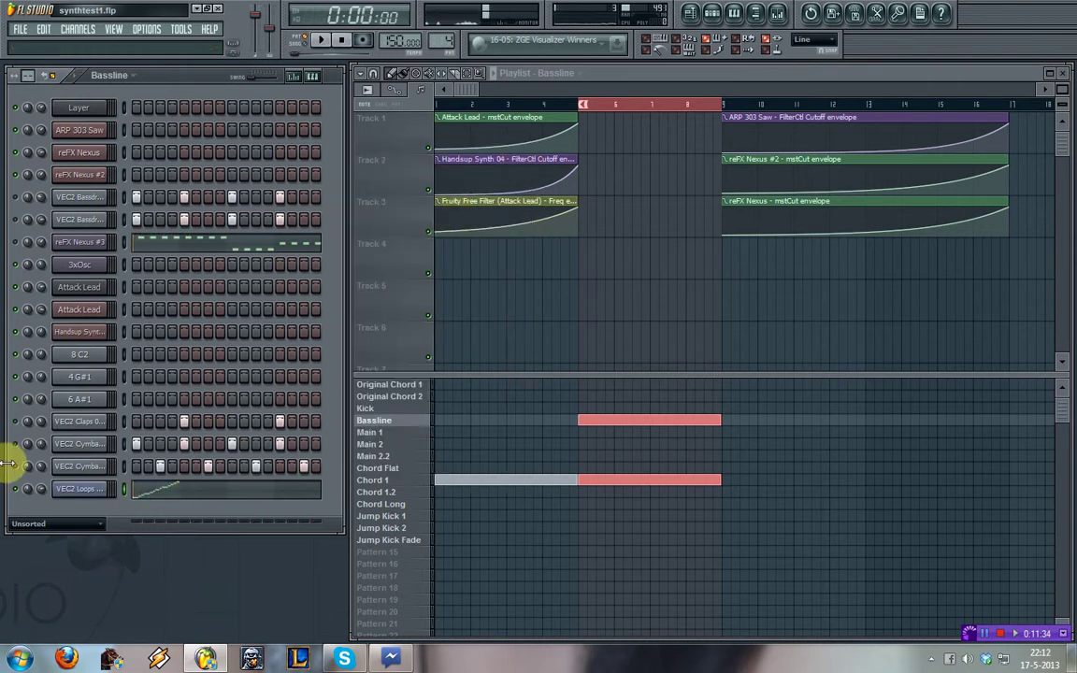
- Duplicate the sliced breakbeat's notes in the VEC2 Loops Breakbeat 035 channel until they fill all four bars of the Bassline pattern
{"action": "key", "text": "space"}
{"action": "left_click_drag", "start_coordinate": [15, 220], "coordinate": [15, 198]}
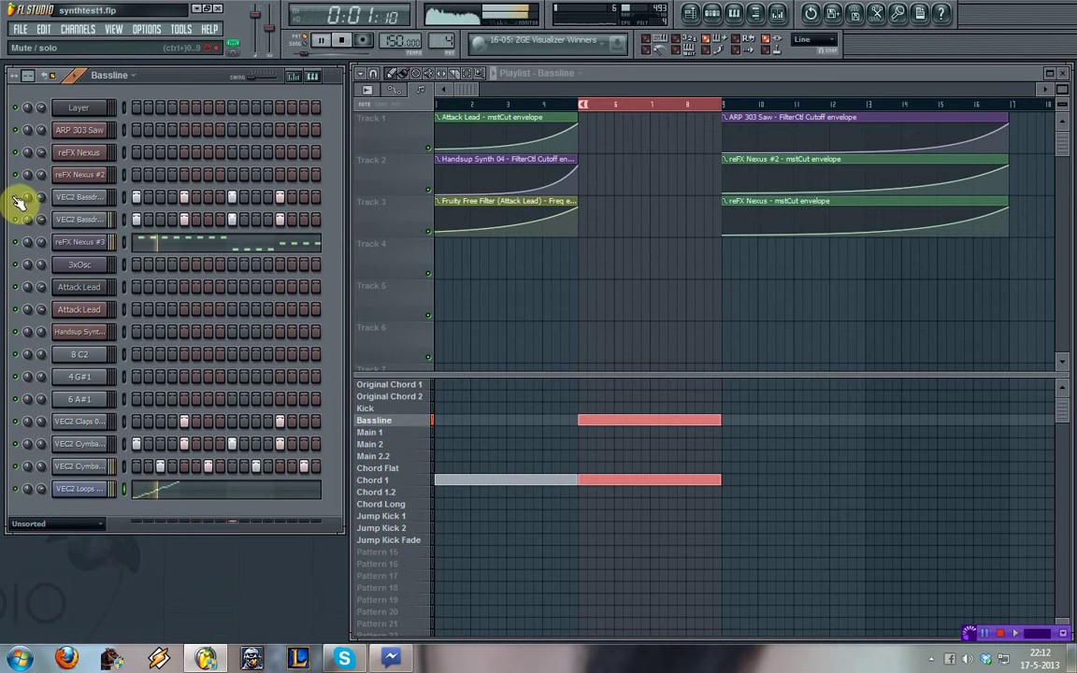
{"action": "left_click", "coordinate": [223, 488]}
{"action": "key", "text": "space"}
{"action": "key", "text": "ctrl+a"}
{"action": "mouse_move", "coordinate": [126, 374]}
{"action": "left_mouse_down"}
{"action": "mouse_move", "coordinate": [623, 360]}
{"action": "mouse_move", "coordinate": [552, 377]}
{"action": "left_mouse_up"}
{"action": "key", "text": "ctrl+a"}
{"action": "key", "text": "space"}
{"action": "key", "text": "ctrl+d"}
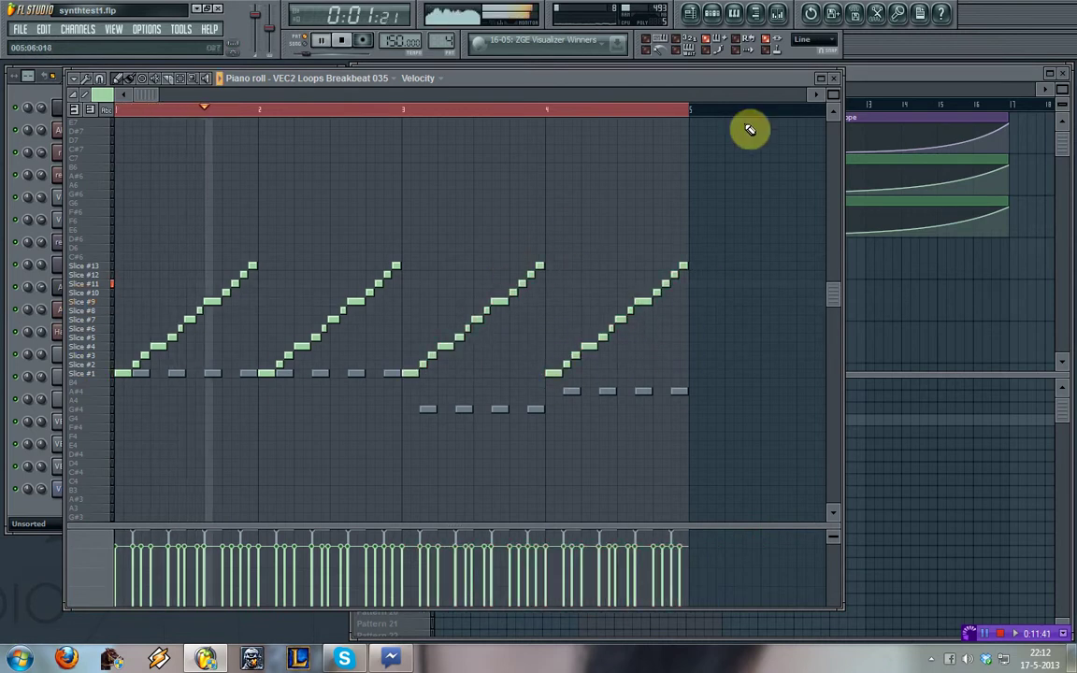
{"action": "left_click", "coordinate": [836, 79]}
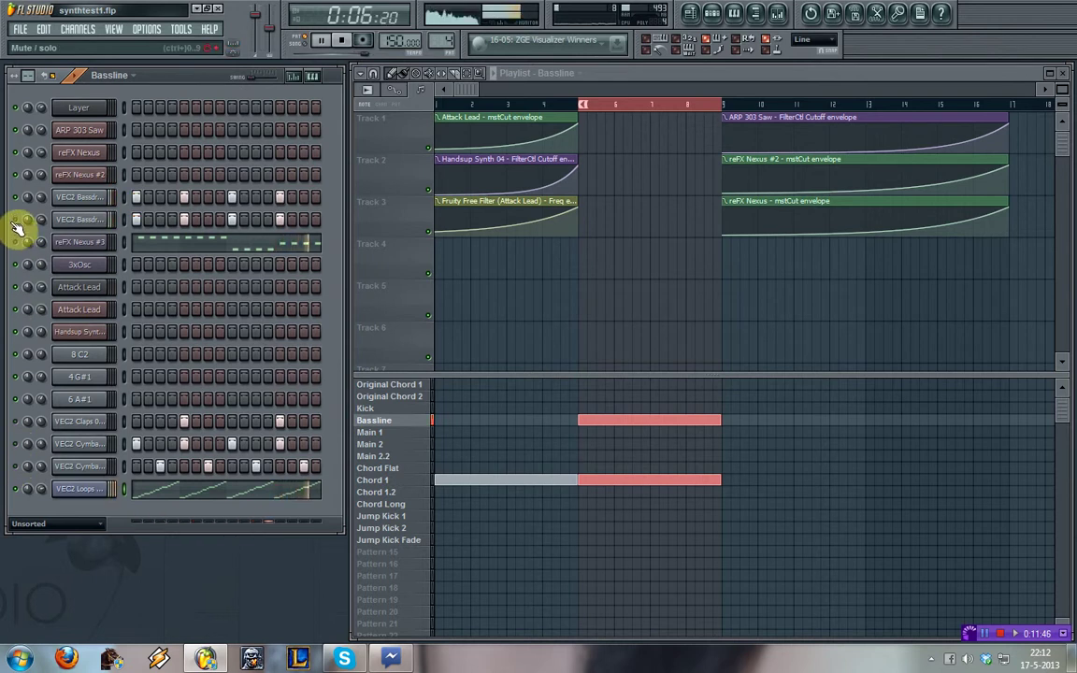
- Route the breakbeat channel to mixer insert 4 and load Fruity Parametric EQ 2 in its first effect slot
{"action": "left_click", "coordinate": [82, 489]}
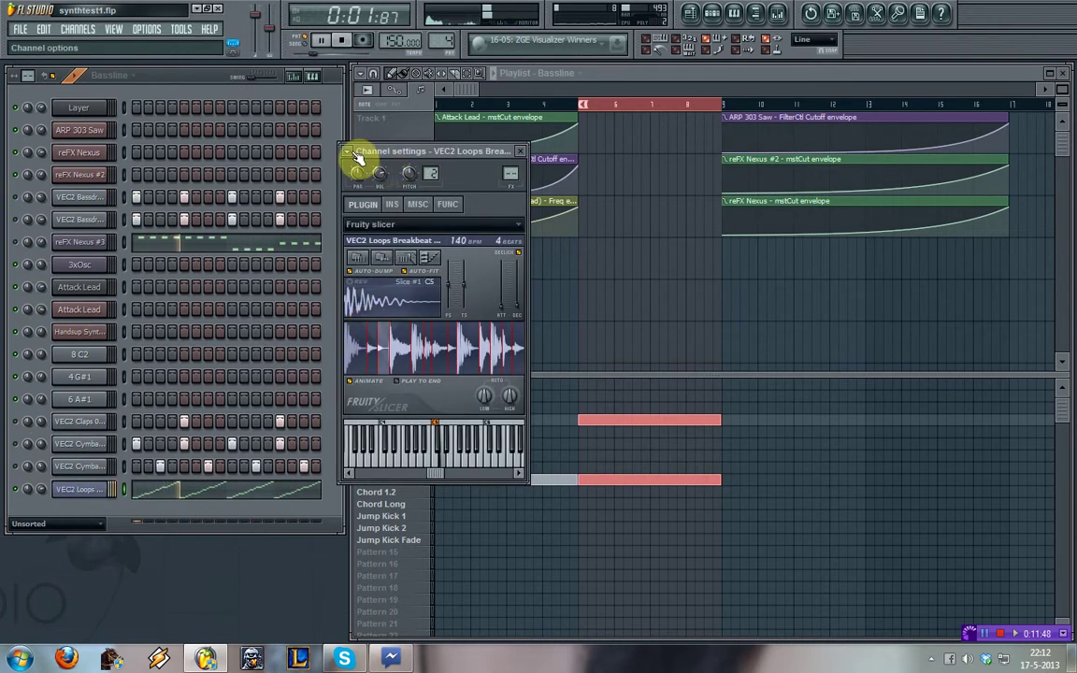
{"action": "left_click", "coordinate": [350, 151]}
{"action": "left_click", "coordinate": [393, 185]}
{"action": "left_click", "coordinate": [521, 151]}
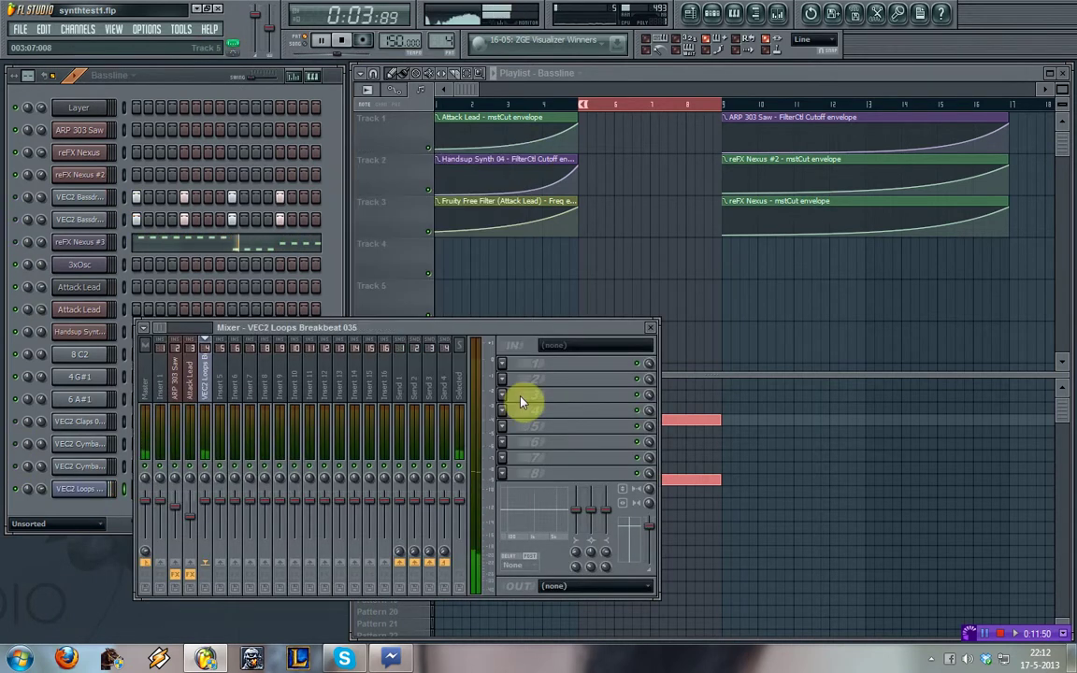
{"action": "left_click", "coordinate": [502, 364]}
{"action": "mouse_move", "coordinate": [510, 372]}
{"action": "left_click", "coordinate": [706, 625]}
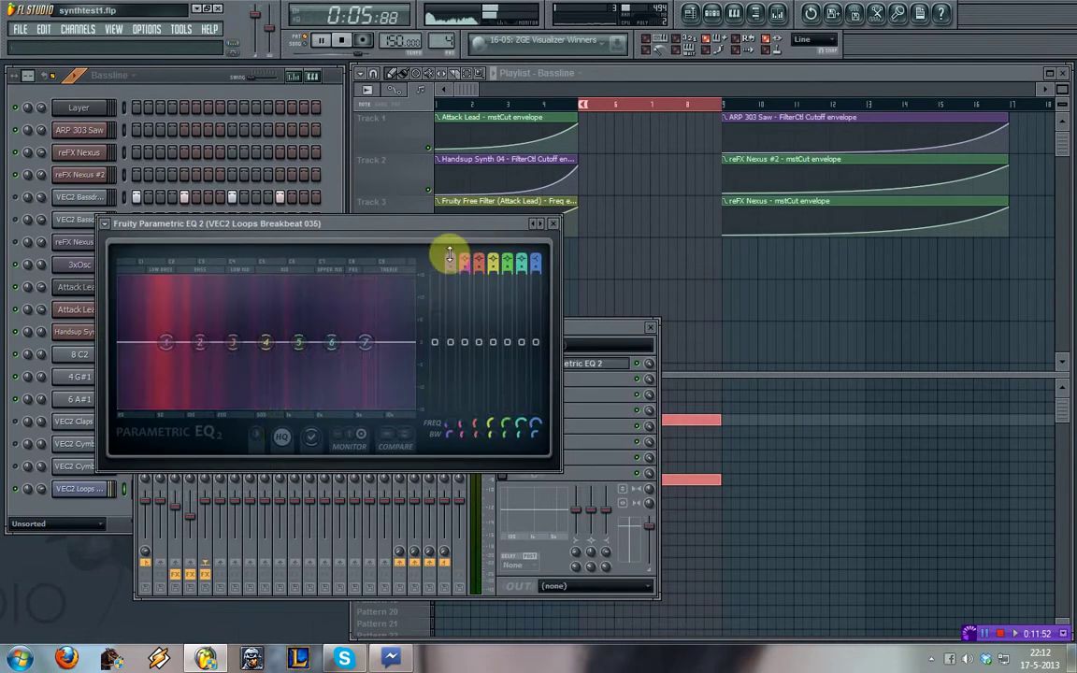
- Make EQ band 1 a high pass at 186 Hz, slightly boost bands 5 to 7, and close the EQ and mixer
{"action": "mouse_move", "coordinate": [451, 258]}
{"action": "left_mouse_down"}
{"action": "mouse_move", "coordinate": [451, 277]}
{"action": "mouse_move", "coordinate": [451, 258]}
{"action": "left_mouse_up"}
{"action": "left_click_drag", "start_coordinate": [166, 343], "coordinate": [214, 342]}
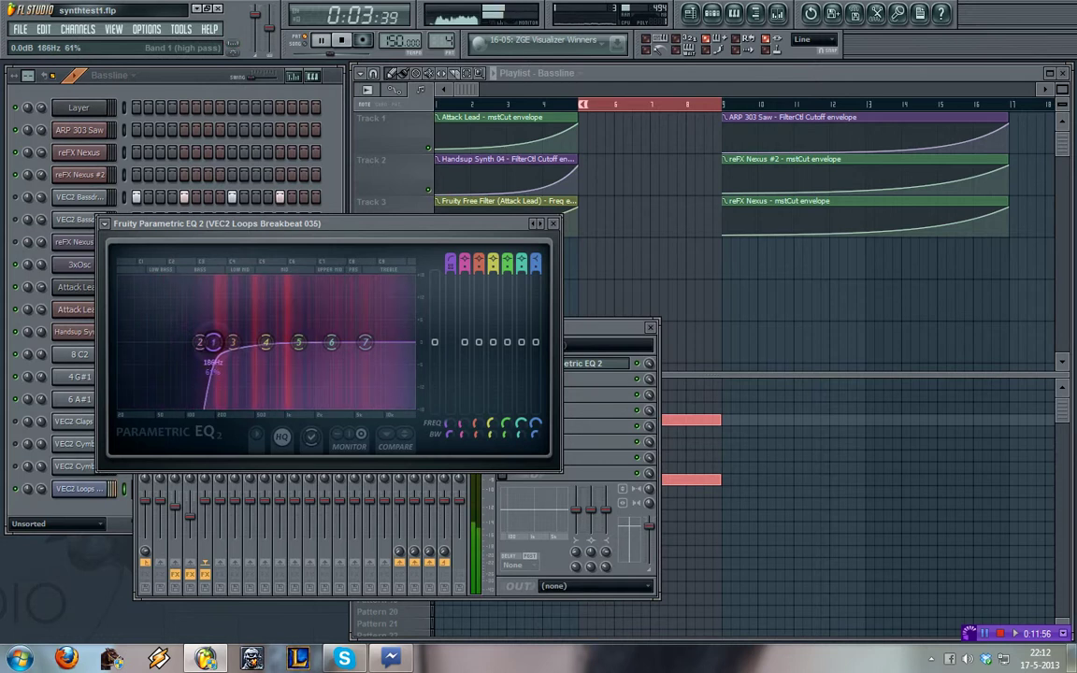
{"action": "left_click_drag", "start_coordinate": [298, 343], "coordinate": [294, 331]}
{"action": "mouse_move", "coordinate": [364, 342]}
{"action": "left_mouse_down"}
{"action": "mouse_move", "coordinate": [291, 335]}
{"action": "mouse_move", "coordinate": [351, 333]}
{"action": "left_mouse_up"}
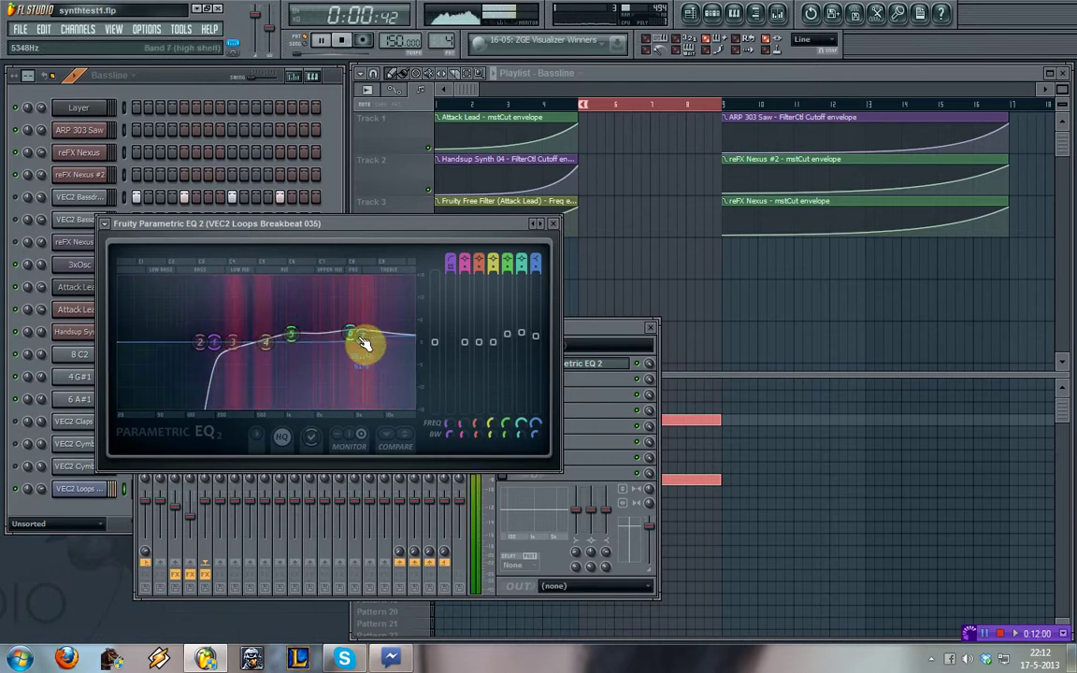
{"action": "left_click", "coordinate": [19, 468]}
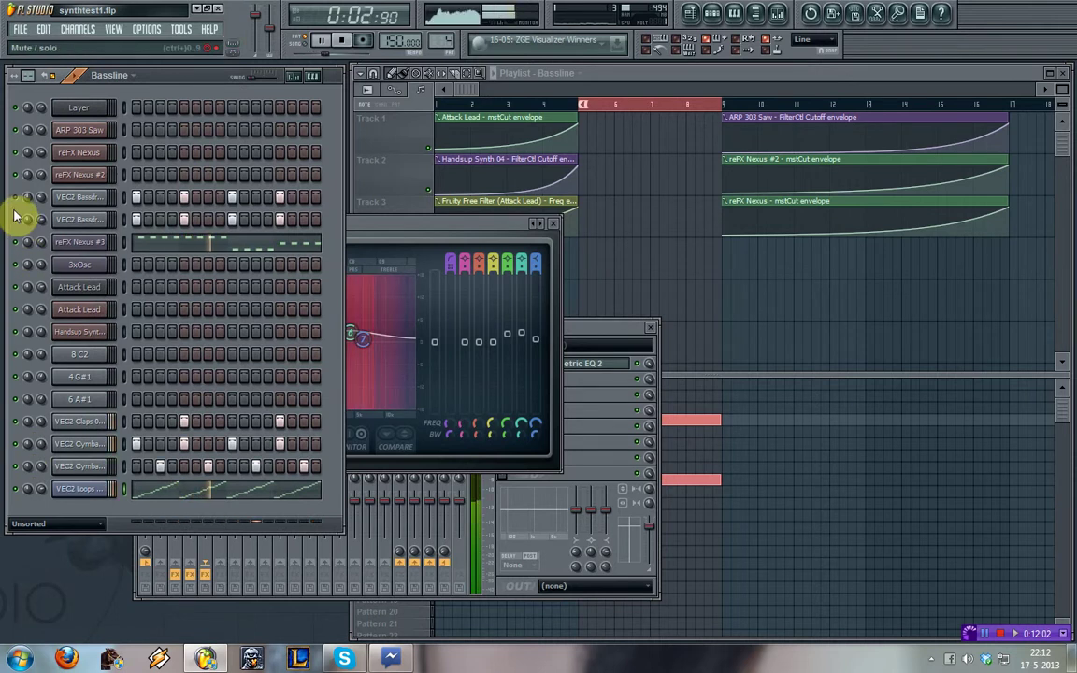
{"action": "left_click", "coordinate": [552, 224]}
{"action": "left_click", "coordinate": [648, 329]}
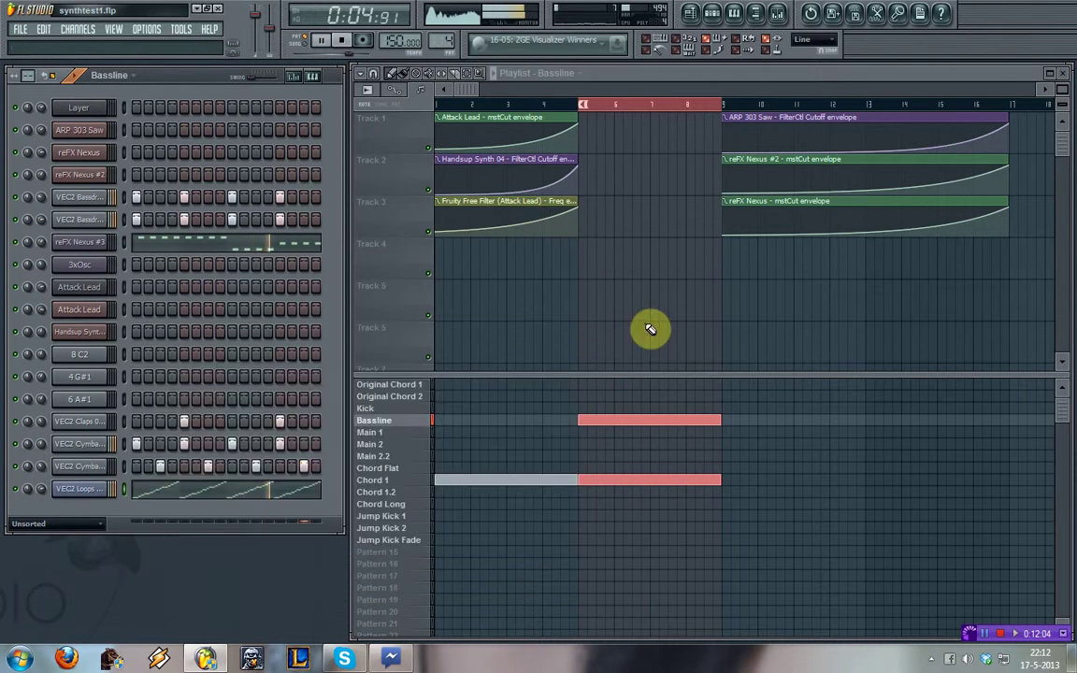
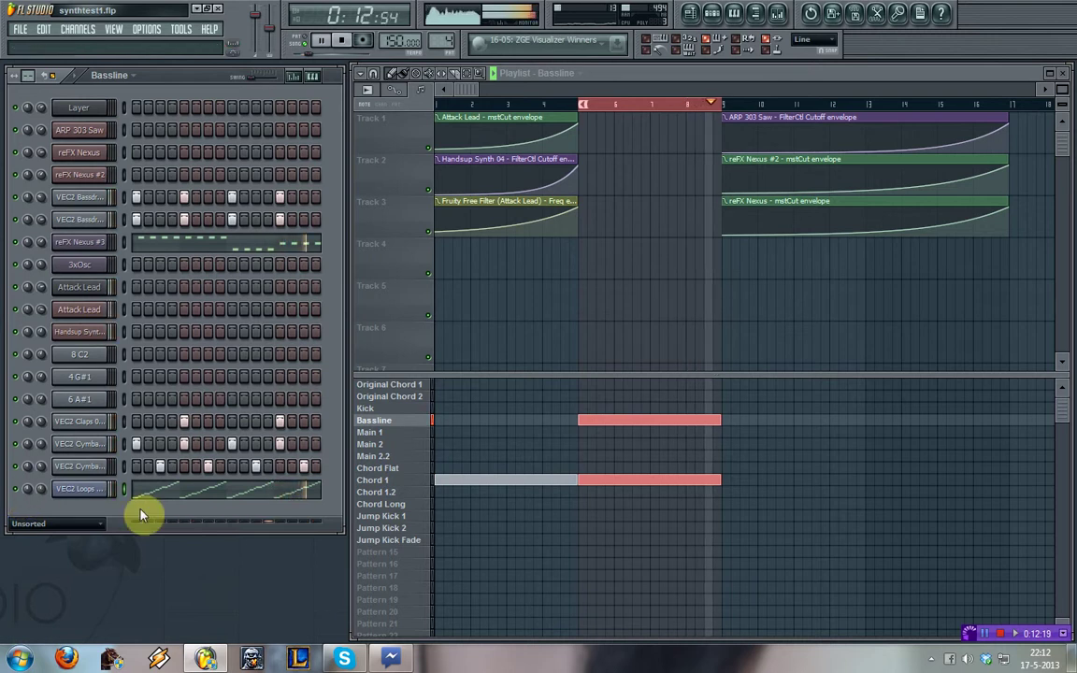
- Try the Main 1 pattern at bar 5 of the playlist, remove it and play the Bassline pattern again
{"action": "left_click", "coordinate": [412, 432]}
{"action": "left_click", "coordinate": [584, 430]}
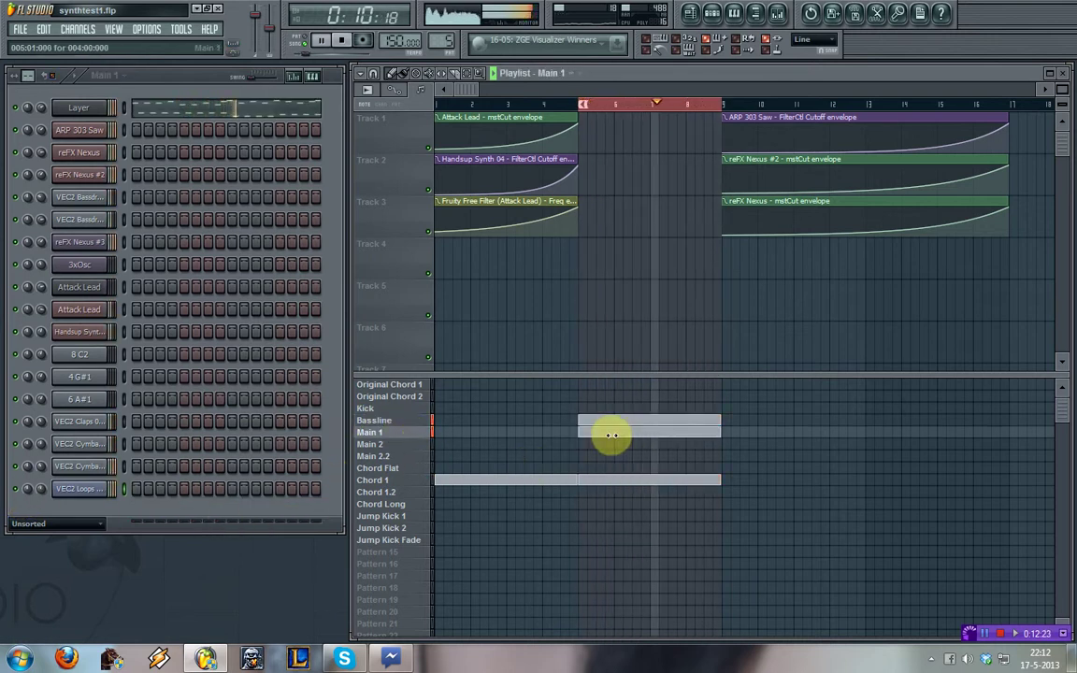
{"action": "right_click", "coordinate": [610, 432]}
{"action": "left_click", "coordinate": [379, 421]}
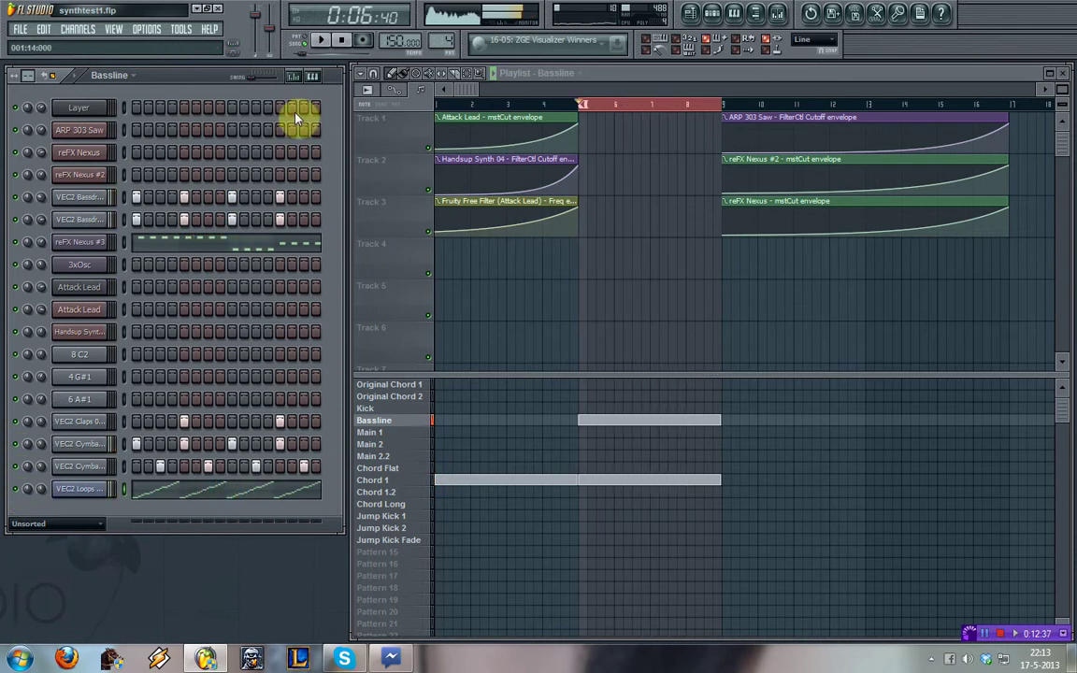
{"action": "left_click", "coordinate": [318, 41]}
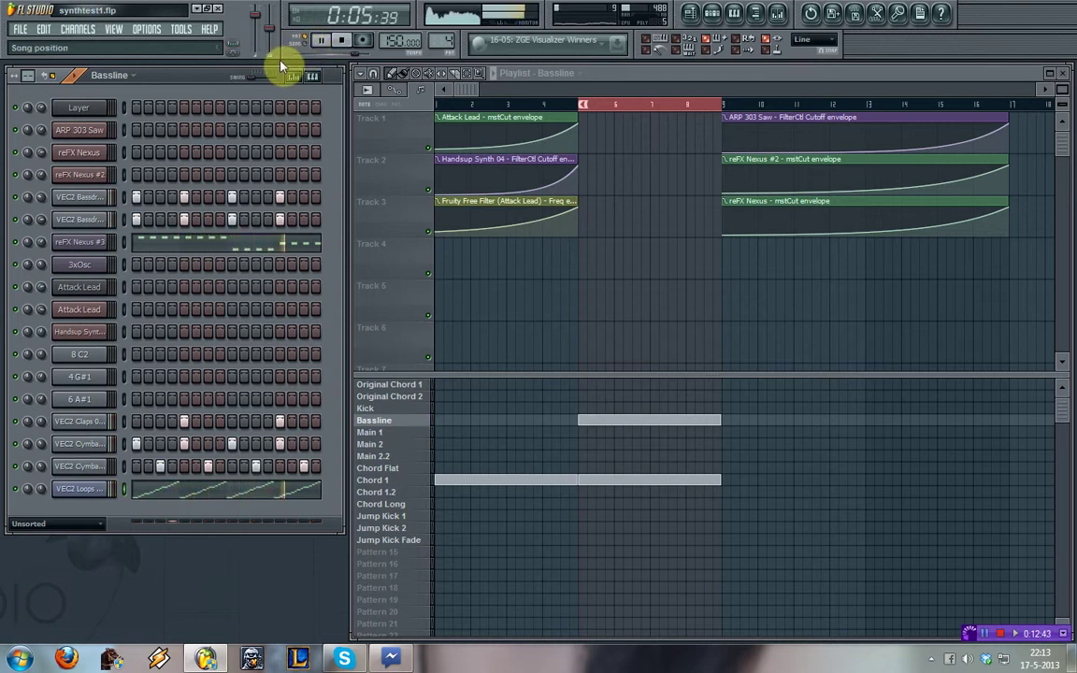
- Add a new Sampler channel to the project
{"action": "left_click", "coordinate": [77, 30]}
{"action": "mouse_move", "coordinate": [85, 44]}
{"action": "left_click", "coordinate": [261, 100]}
- Start loading a sample into the new Sampler channel and browse to the VEC2 FX folder
{"action": "right_click", "coordinate": [104, 512]}
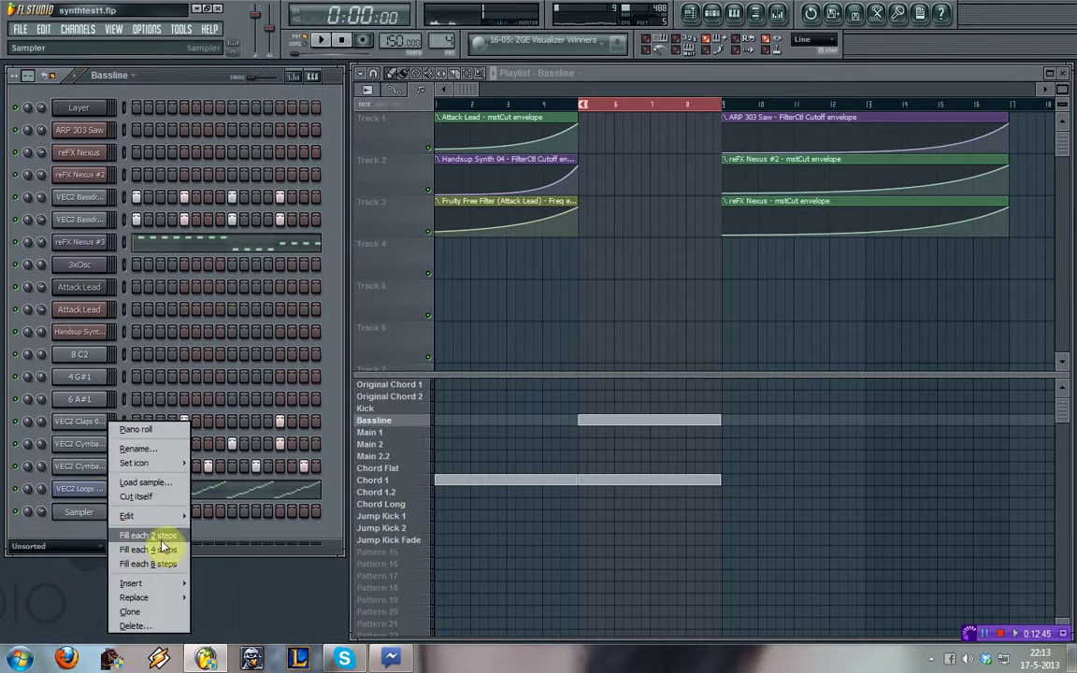
{"action": "left_click", "coordinate": [140, 482]}
{"action": "key", "text": "BackSpace"}
{"action": "key", "text": "BackSpace"}
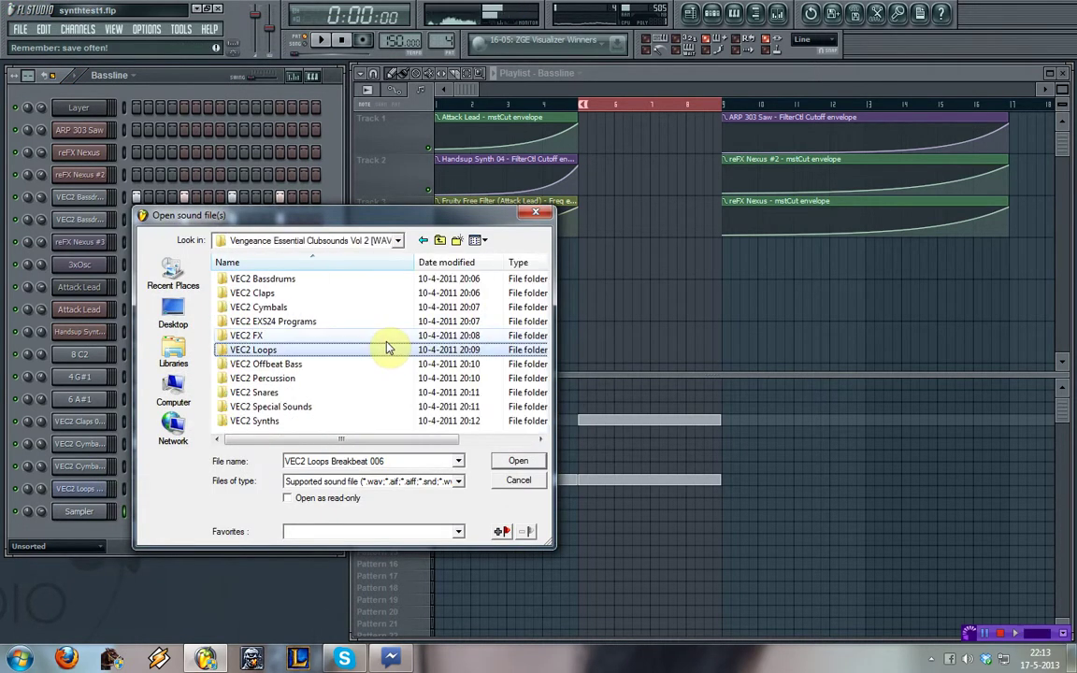
{"action": "key", "text": "Up"}
{"action": "key", "text": "Return"}
- Audition several VEC2 FX samples, including 003, 015 and 017
{"action": "key", "text": "Down"}
{"action": "key", "text": "Down"}
{"action": "key", "text": "Down"}
{"action": "key", "text": "Down"}
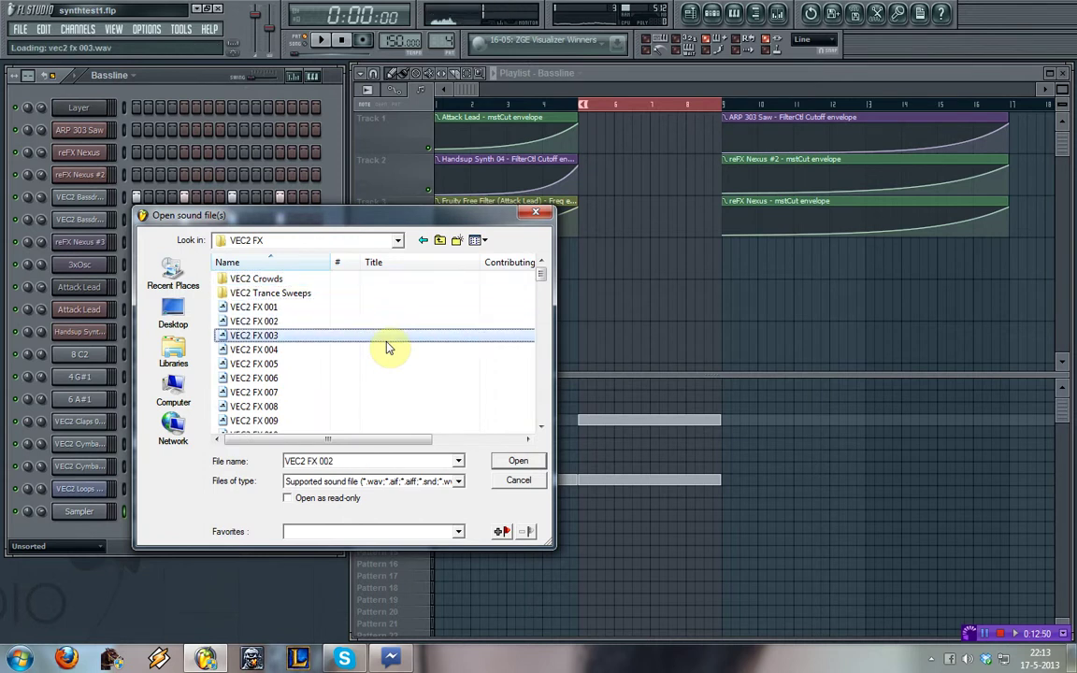
{"action": "scroll", "coordinate": [389, 348], "scroll_direction": "down", "scroll_amount": 3}
{"action": "left_click", "coordinate": [387, 349]}
{"action": "left_click", "coordinate": [382, 378]}
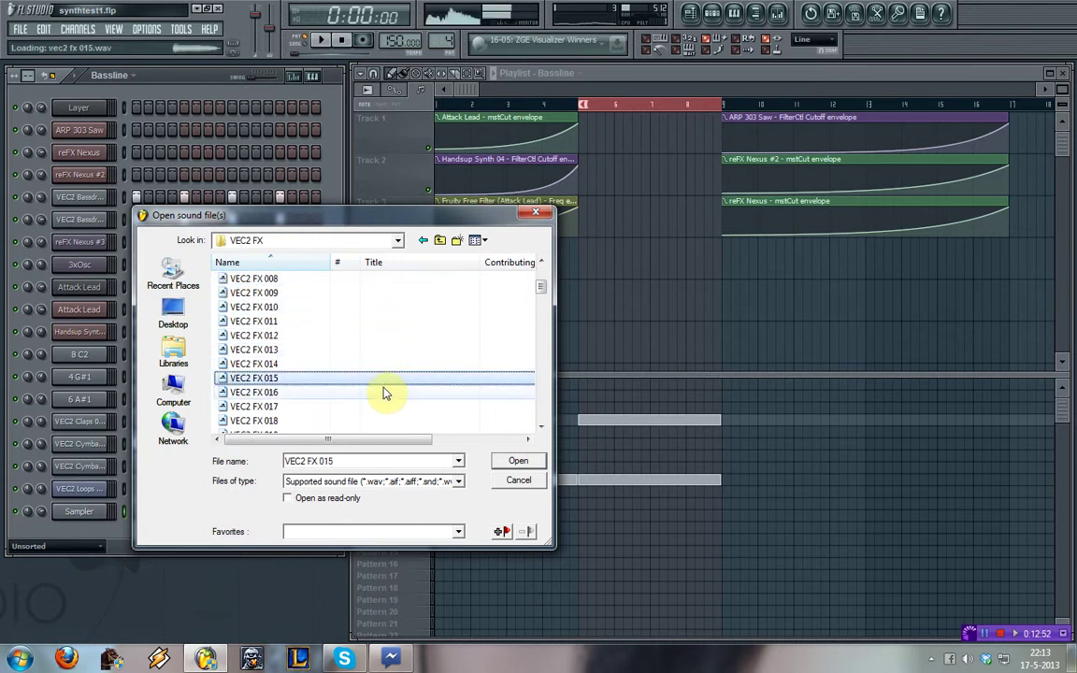
{"action": "left_click", "coordinate": [381, 389]}
{"action": "scroll", "coordinate": [382, 388], "scroll_direction": "down", "scroll_amount": 1}
{"action": "left_click", "coordinate": [381, 366]}
- Audition VEC2 Synths 005 A and the HiString 03 C sample from the VEC2 Synths folder
{"action": "key", "text": "BackSpace"}
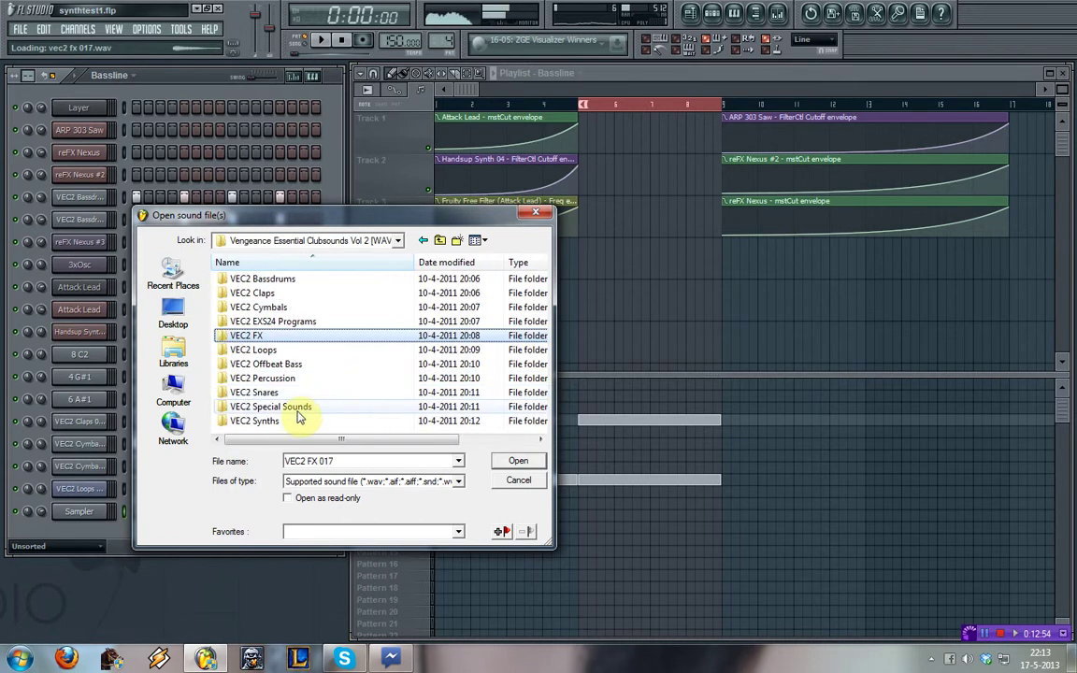
{"action": "double_click", "coordinate": [300, 420]}
{"action": "left_click", "coordinate": [299, 363]}
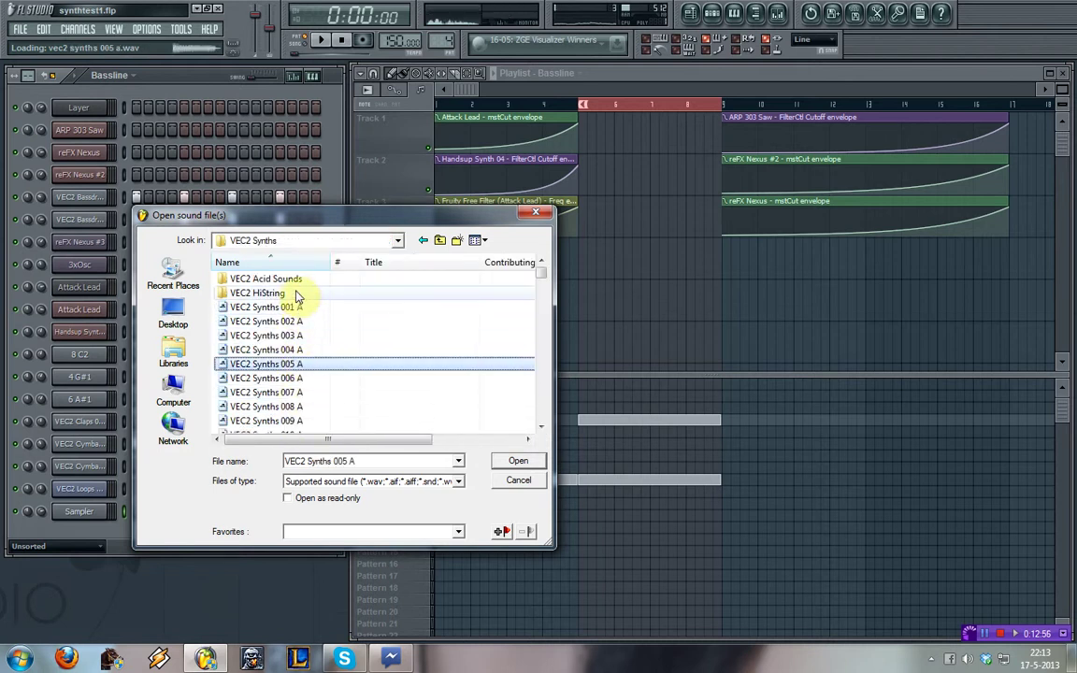
{"action": "double_click", "coordinate": [296, 295]}
{"action": "left_click", "coordinate": [299, 309]}
- Open the VEC2 Acid Sounds folder and audition its first samples up to 004 A
{"action": "key", "text": "BackSpace"}
{"action": "key", "text": "Up"}
{"action": "key", "text": "Return"}
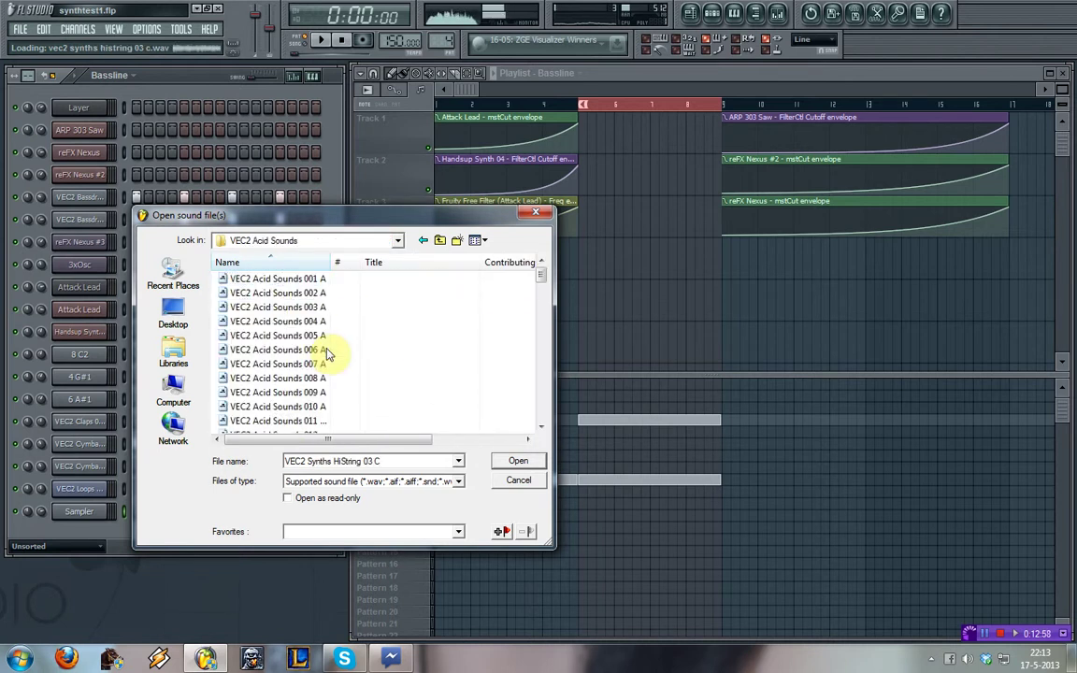
{"action": "key", "text": "Down"}
{"action": "key", "text": "Down"}
{"action": "key", "text": "Down"}
- Audition a selection of VEC2 Acid Sounds samples between 008 A and 021 H
{"action": "left_click_drag", "start_coordinate": [541, 279], "coordinate": [544, 285]}
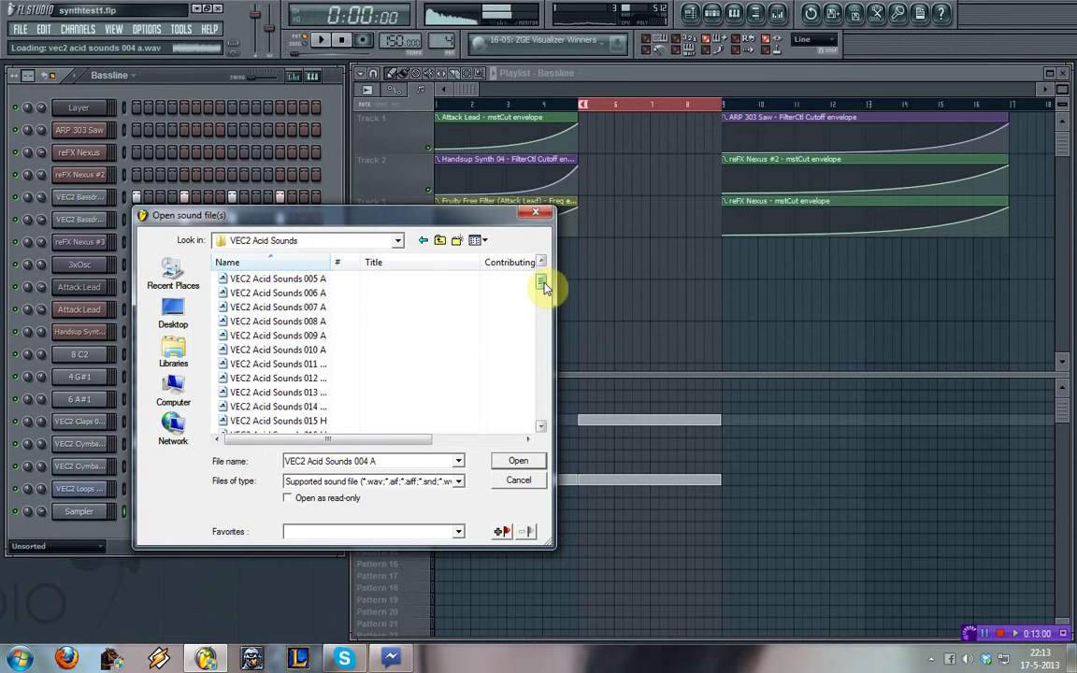
{"action": "left_click", "coordinate": [423, 323]}
{"action": "left_click", "coordinate": [420, 352]}
{"action": "scroll", "coordinate": [418, 359], "scroll_direction": "down", "scroll_amount": 2}
{"action": "left_click", "coordinate": [393, 363]}
{"action": "key", "text": "Down"}
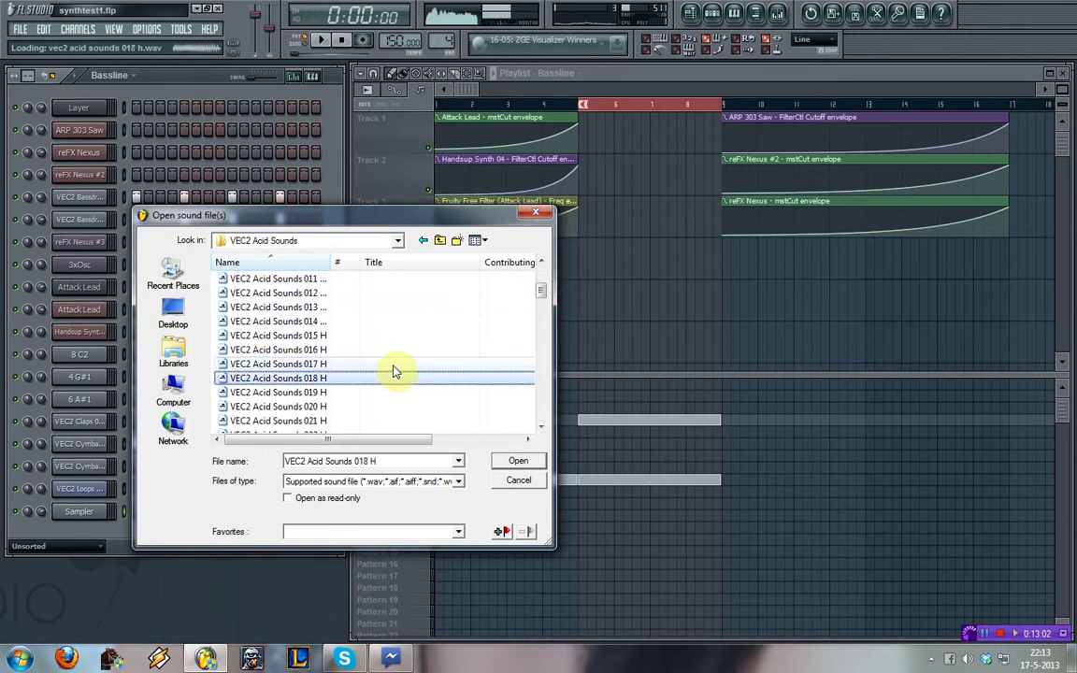
{"action": "scroll", "coordinate": [393, 366], "scroll_direction": "down", "scroll_amount": 1}
{"action": "key", "text": "Down"}
{"action": "key", "text": "Down"}
{"action": "key", "text": "Down"}
- Audition the VEC2 Acid Sounds samples in C up to 043 C
{"action": "left_click_drag", "start_coordinate": [542, 297], "coordinate": [544, 323]}
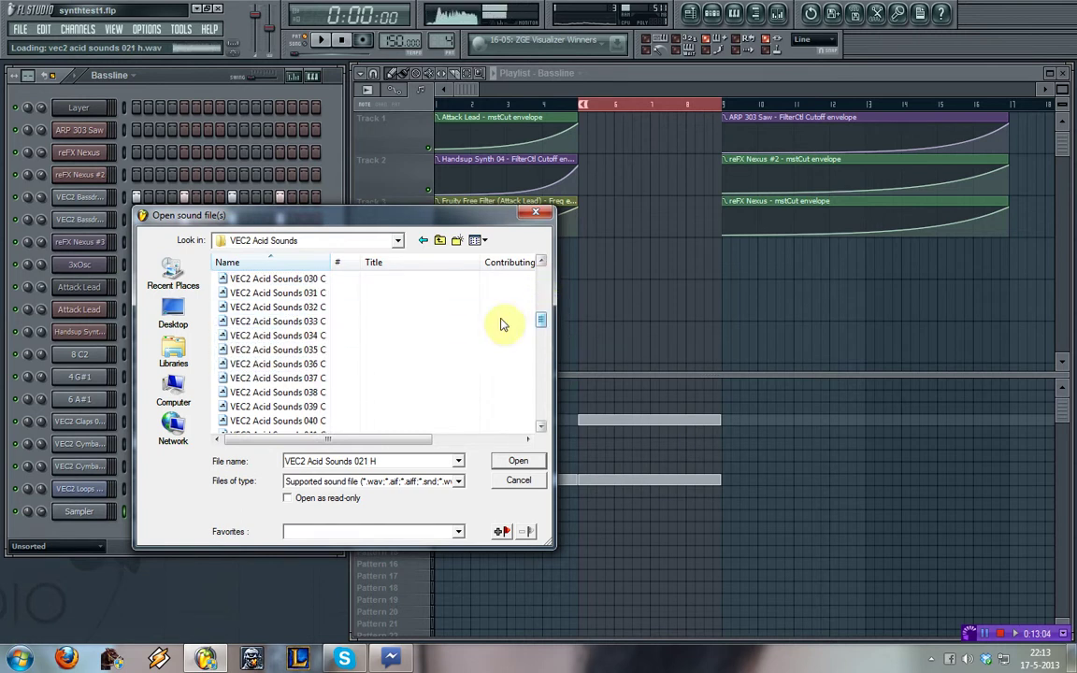
{"action": "left_click", "coordinate": [458, 324]}
{"action": "left_click", "coordinate": [424, 334]}
{"action": "key", "text": "Down"}
{"action": "key", "text": "Down"}
{"action": "key", "text": "Down"}
{"action": "key", "text": "Down"}
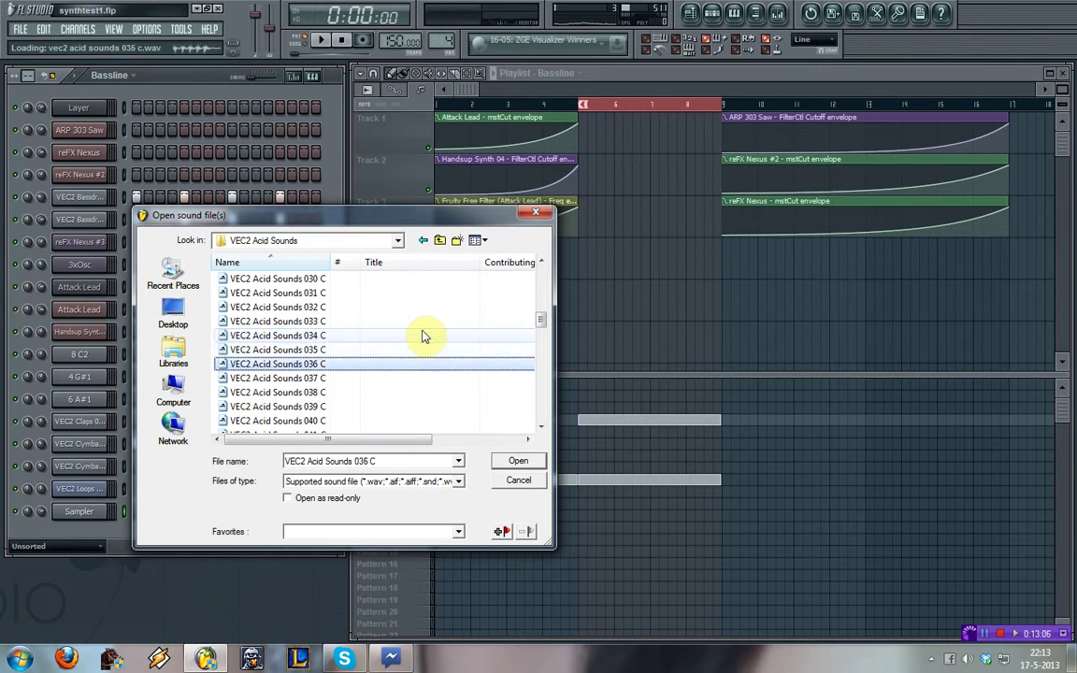
{"action": "key", "text": "Down"}
{"action": "key", "text": "Down"}
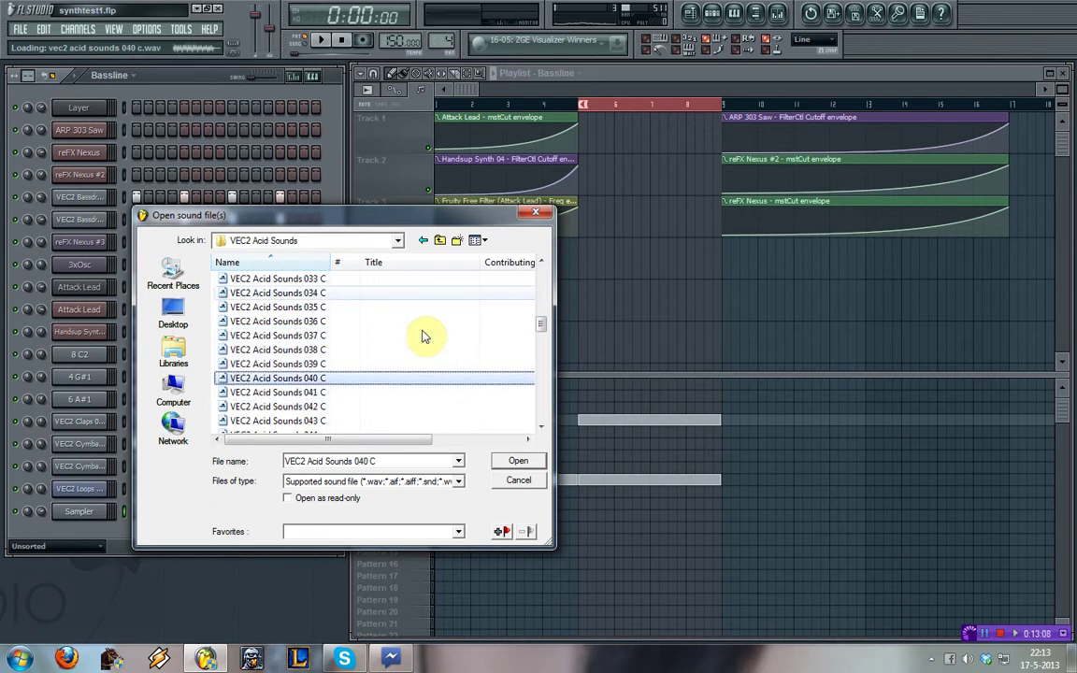
{"action": "key", "text": "Down"}
{"action": "key", "text": "Down"}
{"action": "key", "text": "Down"}
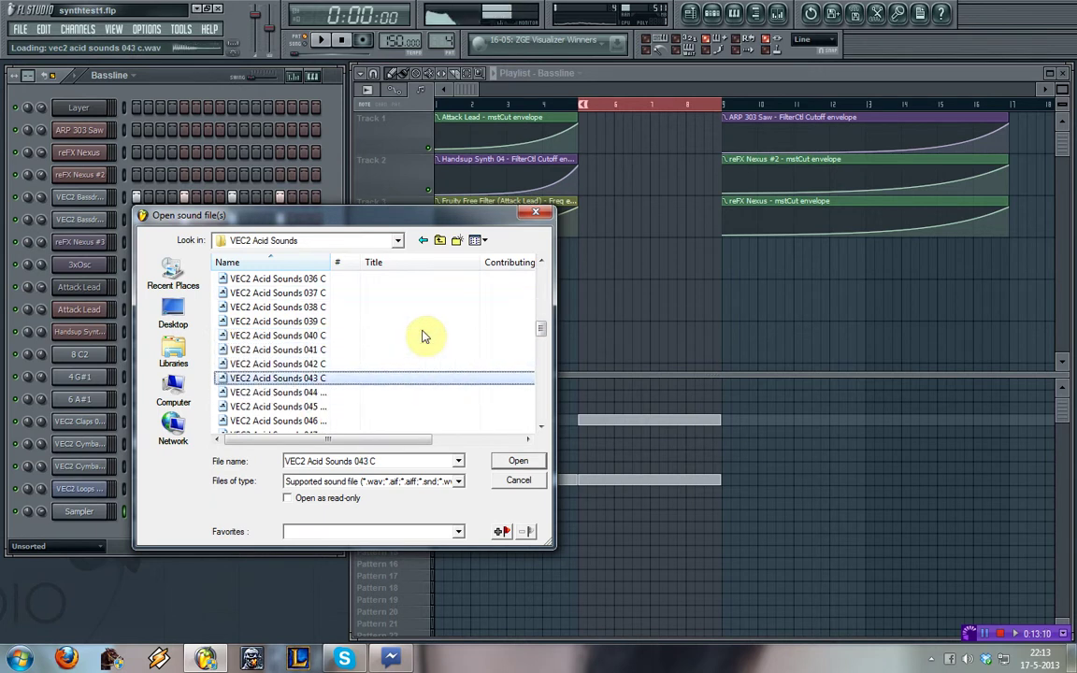
- Audition the VEC2 Acid Sounds samples in reverse order from 042 C to 029 C
{"action": "key", "text": "Up"}
{"action": "key", "text": "Up"}
{"action": "key", "text": "Up"}
{"action": "key", "text": "Up"}
{"action": "key", "text": "Up"}
{"action": "key", "text": "Up"}
{"action": "key", "text": "Up"}
{"action": "key", "text": "Up"}
{"action": "key", "text": "Up"}
{"action": "key", "text": "Up"}
{"action": "key", "text": "Up"}
{"action": "key", "text": "Up"}
{"action": "key", "text": "Up"}
{"action": "key", "text": "Up"}
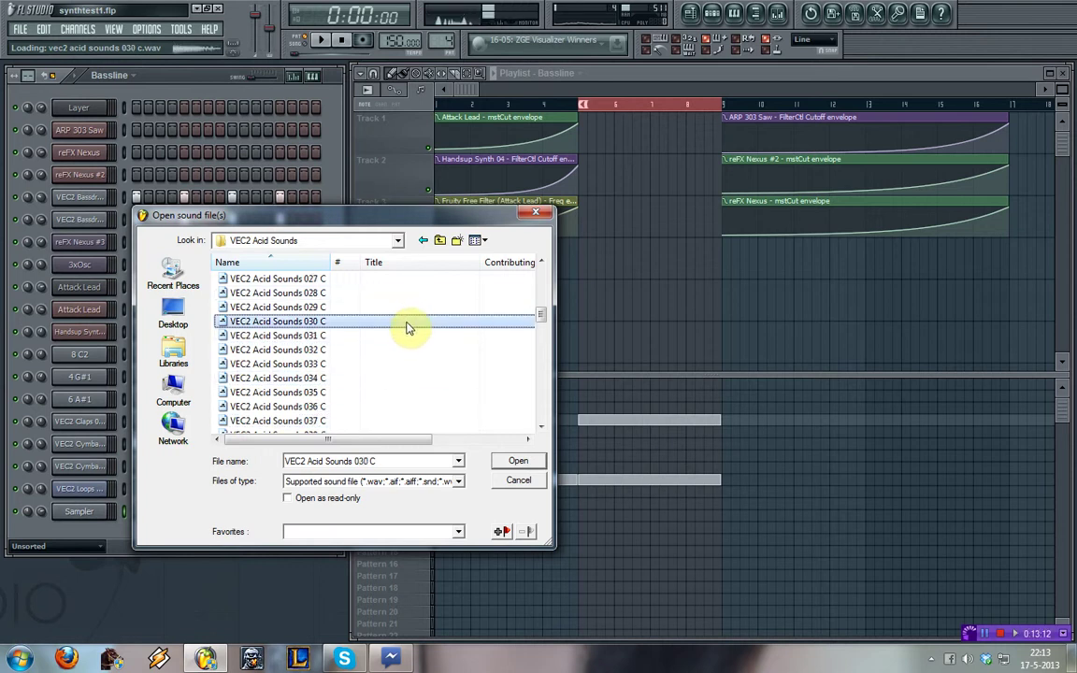
- Widen the file name column and audition the VEC2 Acid Sounds samples from 047 C# to 051 D
{"action": "scroll", "coordinate": [404, 332], "scroll_direction": "down", "scroll_amount": 6}
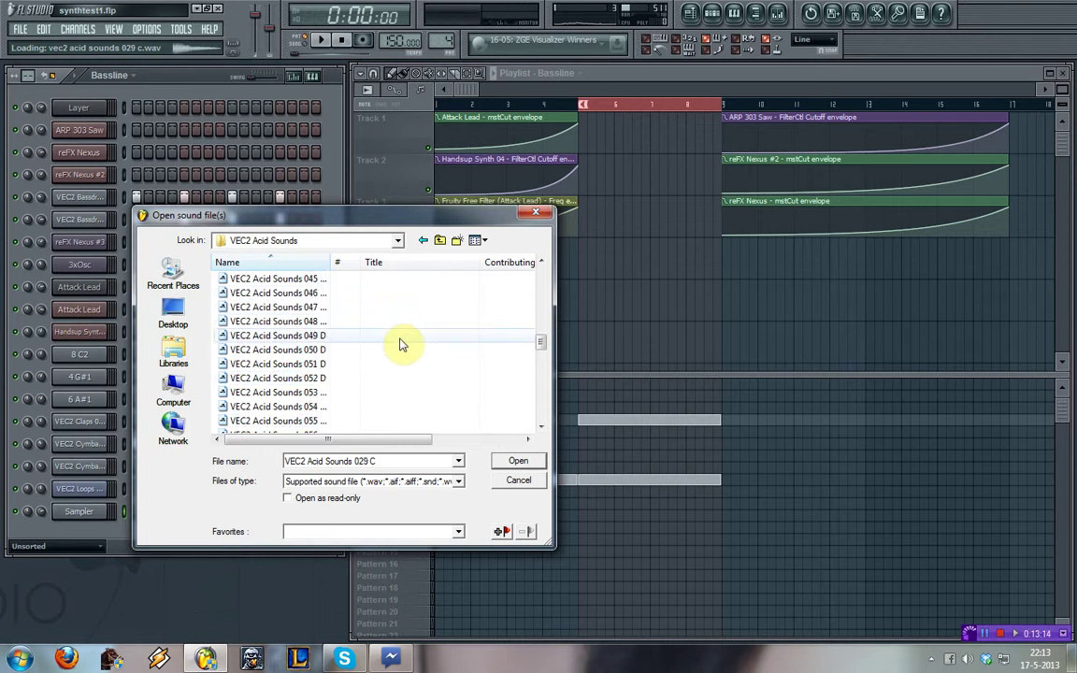
{"action": "left_click", "coordinate": [399, 336]}
{"action": "left_click_drag", "start_coordinate": [332, 262], "coordinate": [394, 250]}
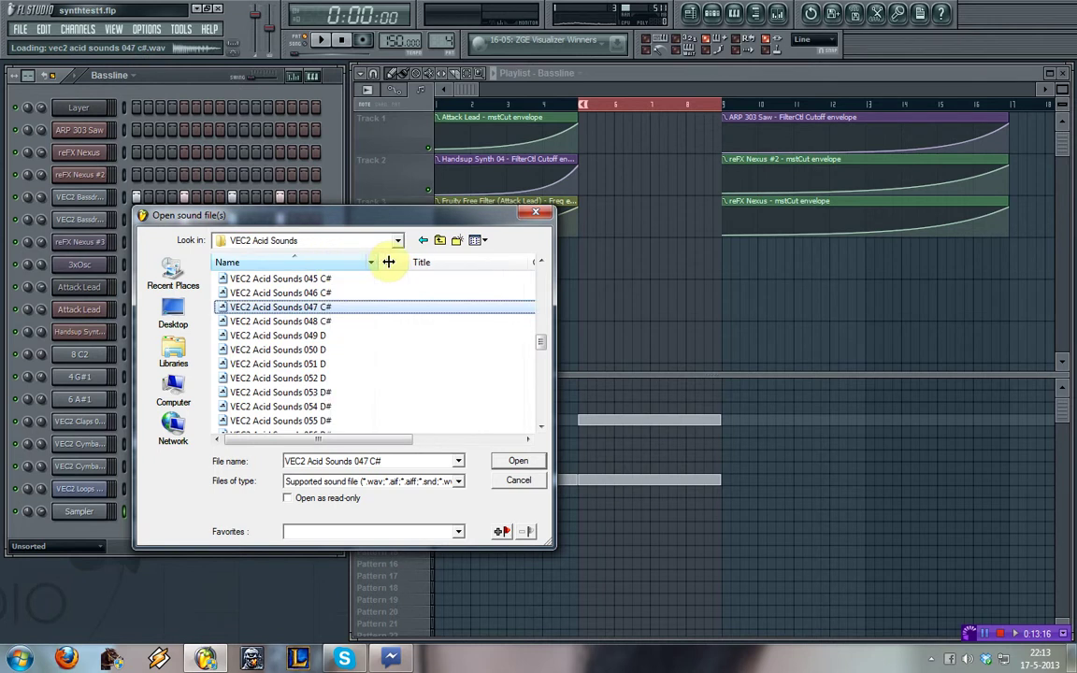
{"action": "scroll", "coordinate": [356, 356], "scroll_direction": "down", "scroll_amount": 1}
{"action": "key", "text": "Down"}
{"action": "key", "text": "Down"}
{"action": "key", "text": "Down"}
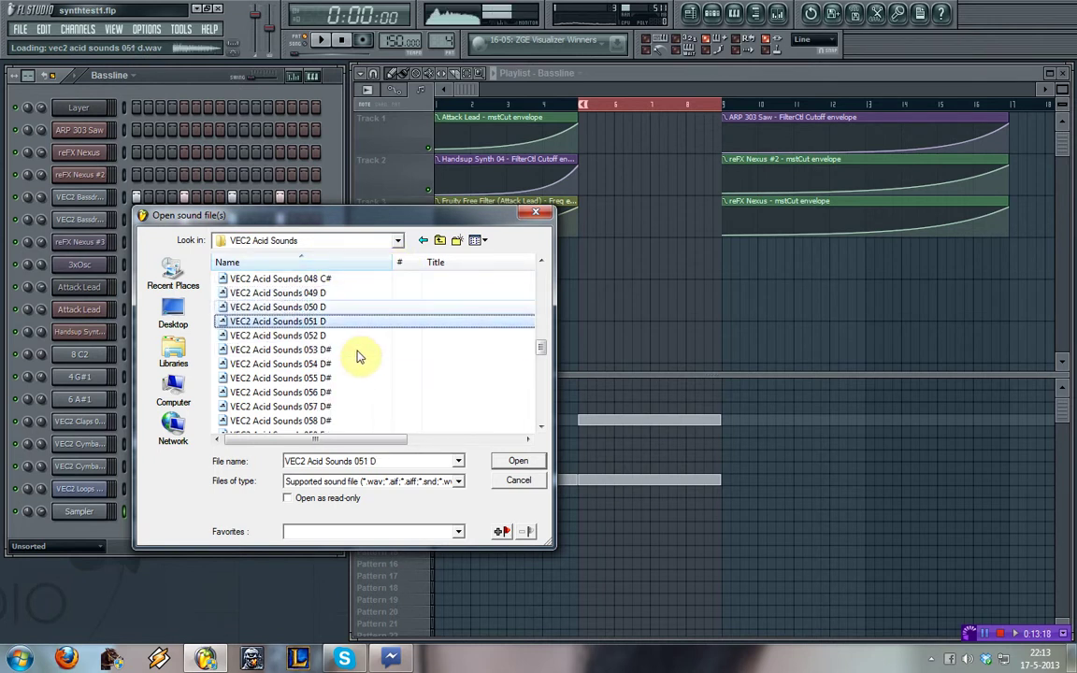
- Cancel the sample selection and examine the note pitches of the reFX Nexus #3 bassline
{"action": "left_click", "coordinate": [538, 218]}
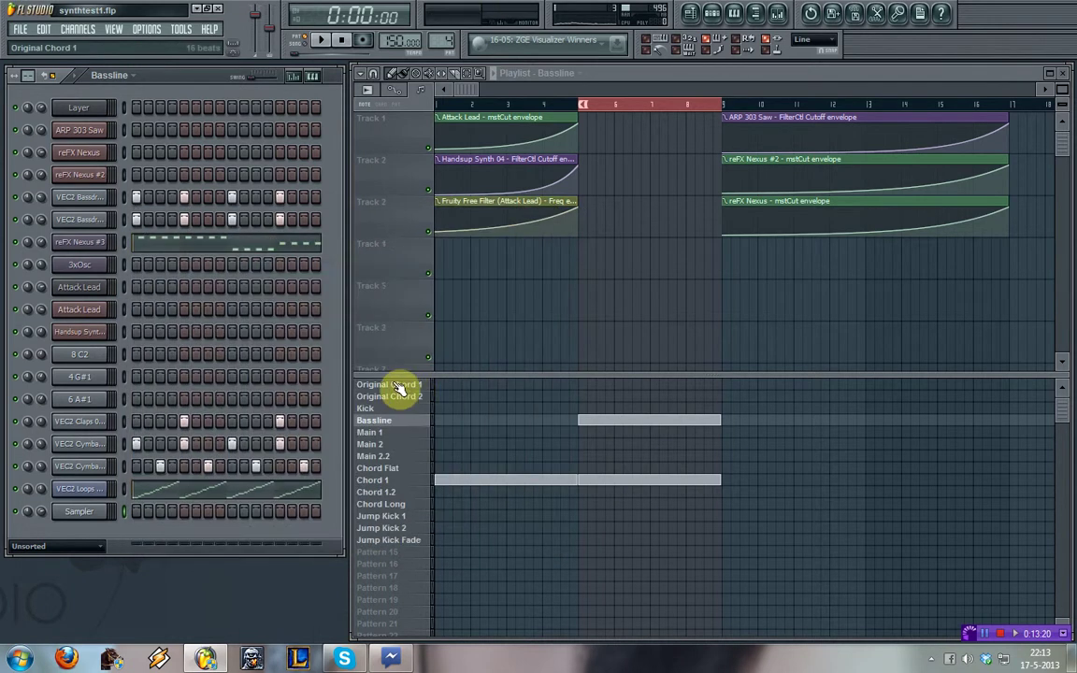
{"action": "left_click", "coordinate": [222, 245]}
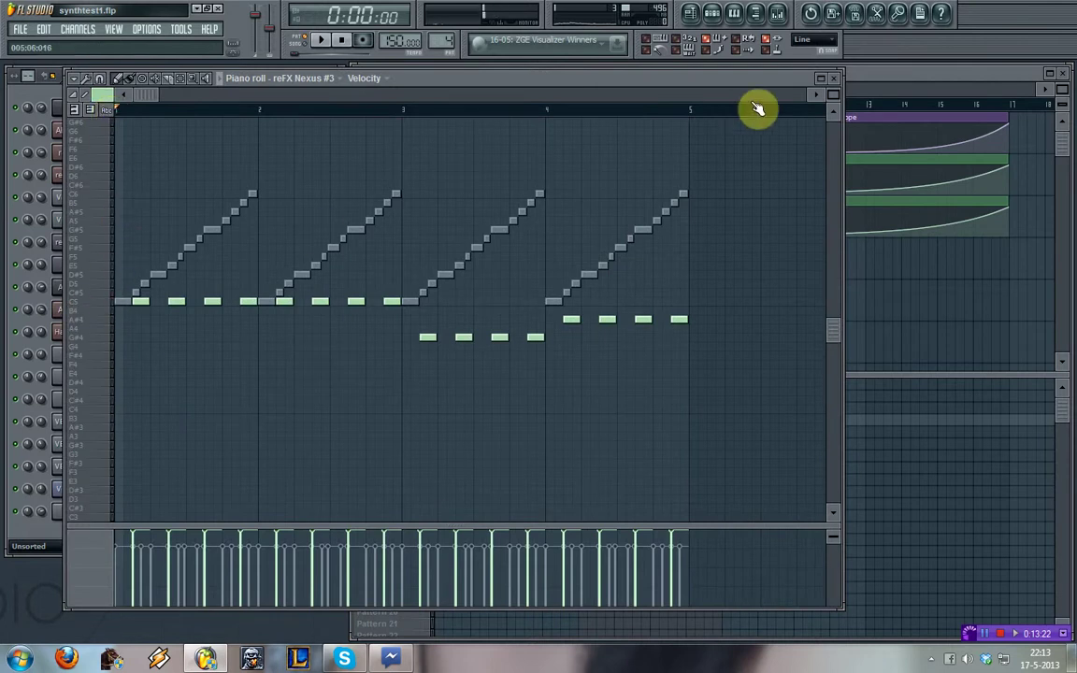
{"action": "left_click", "coordinate": [835, 84]}
- Browse sounds for the Sampler channel in the VEC2 Synths folder and audition 003 A and 069 C
{"action": "right_click", "coordinate": [78, 512]}
{"action": "left_click", "coordinate": [173, 482]}
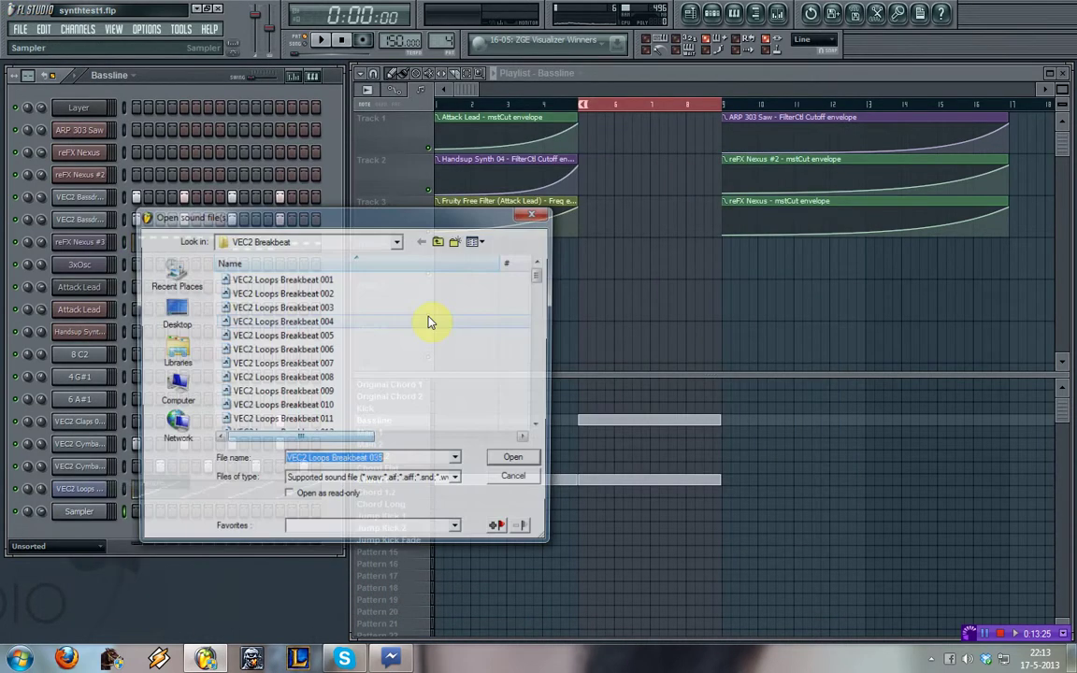
{"action": "left_click", "coordinate": [378, 350]}
{"action": "key", "text": "BackSpace"}
{"action": "key", "text": "BackSpace"}
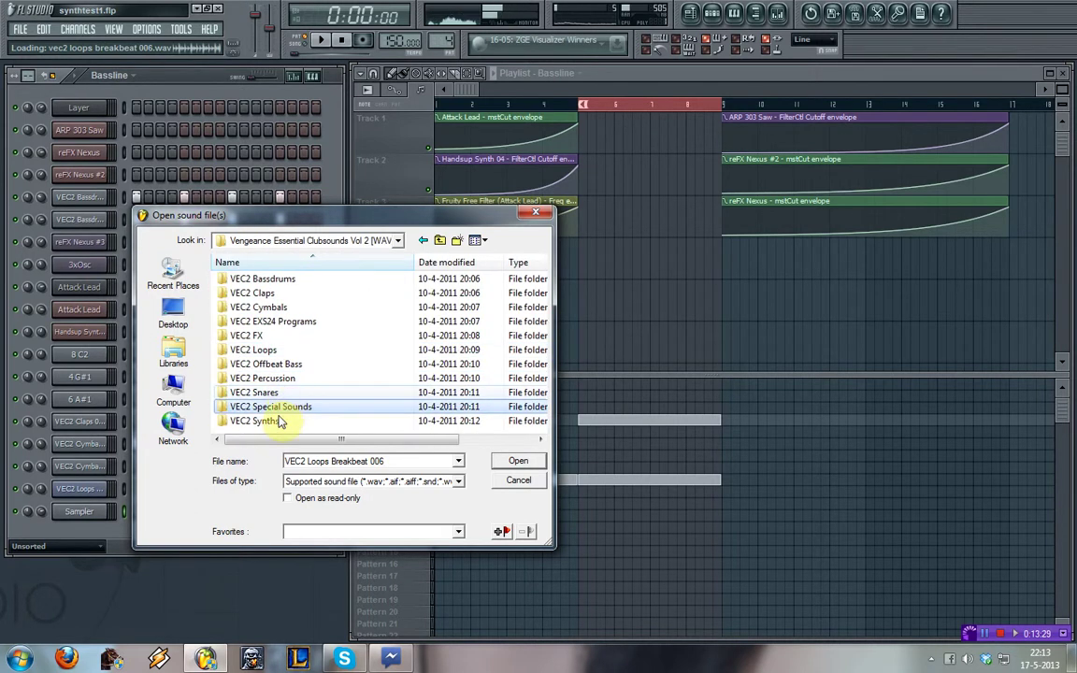
{"action": "double_click", "coordinate": [281, 421]}
{"action": "left_click", "coordinate": [322, 337]}
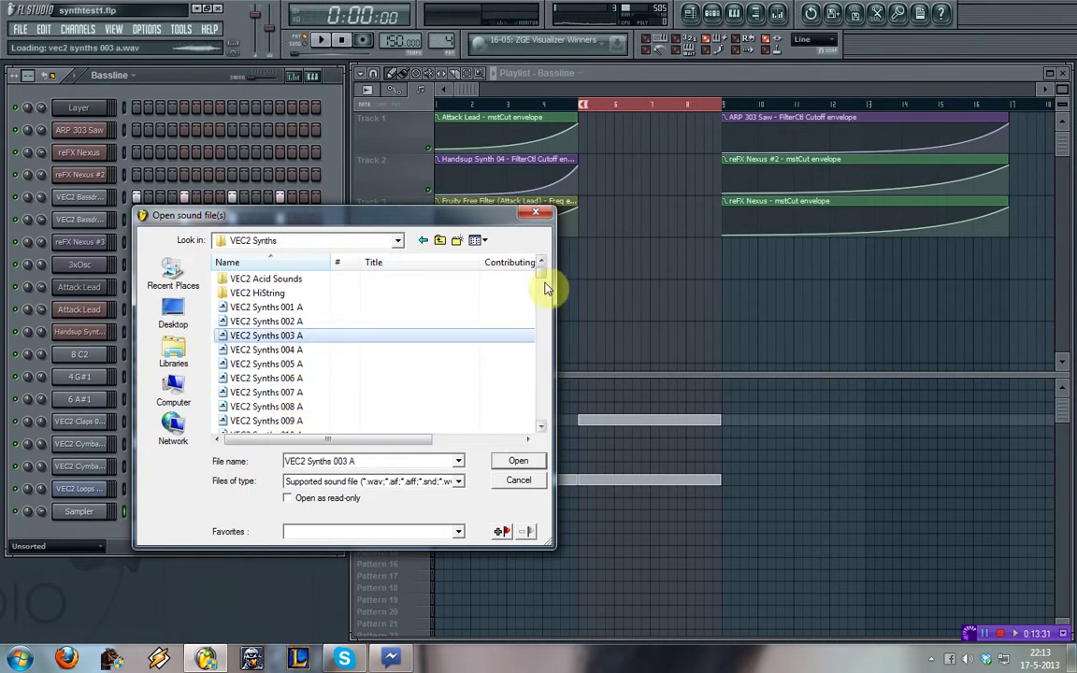
{"action": "left_click_drag", "start_coordinate": [543, 283], "coordinate": [543, 301]}
{"action": "left_click", "coordinate": [411, 336]}
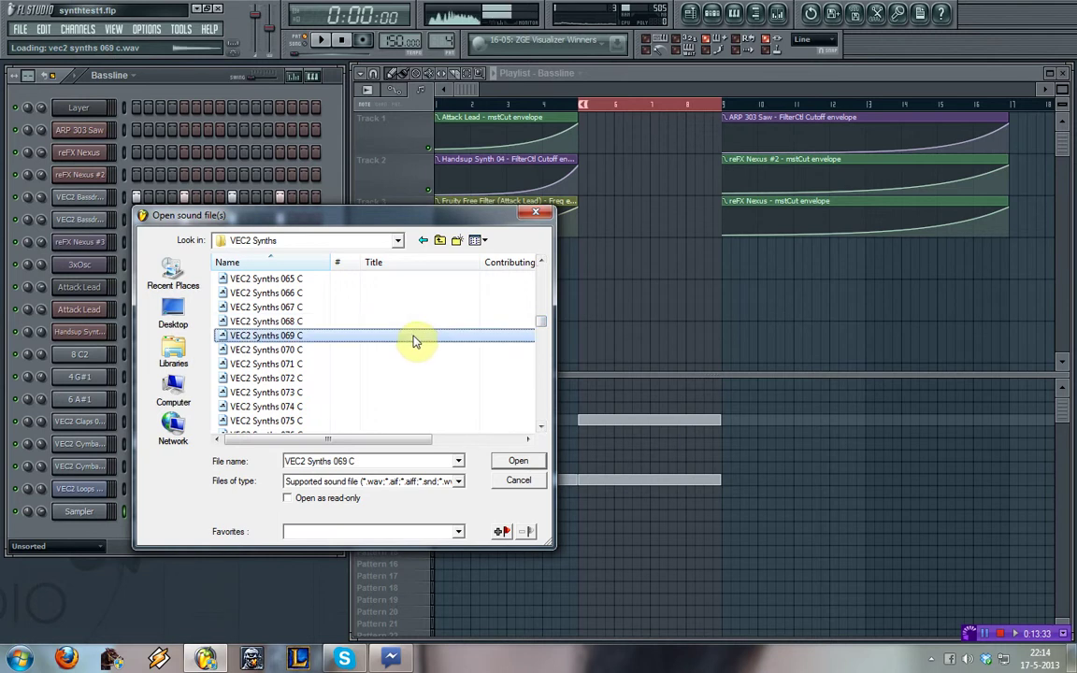
- Audition the VEC2 Synths samples from 068 C back to 065 C, and up again to 067 C
{"action": "key", "text": "Up"}
{"action": "key", "text": "Up"}
{"action": "scroll", "coordinate": [411, 336], "scroll_direction": "up", "scroll_amount": 1}
{"action": "key", "text": "Up"}
{"action": "scroll", "coordinate": [428, 365], "scroll_direction": "up", "scroll_amount": 1}
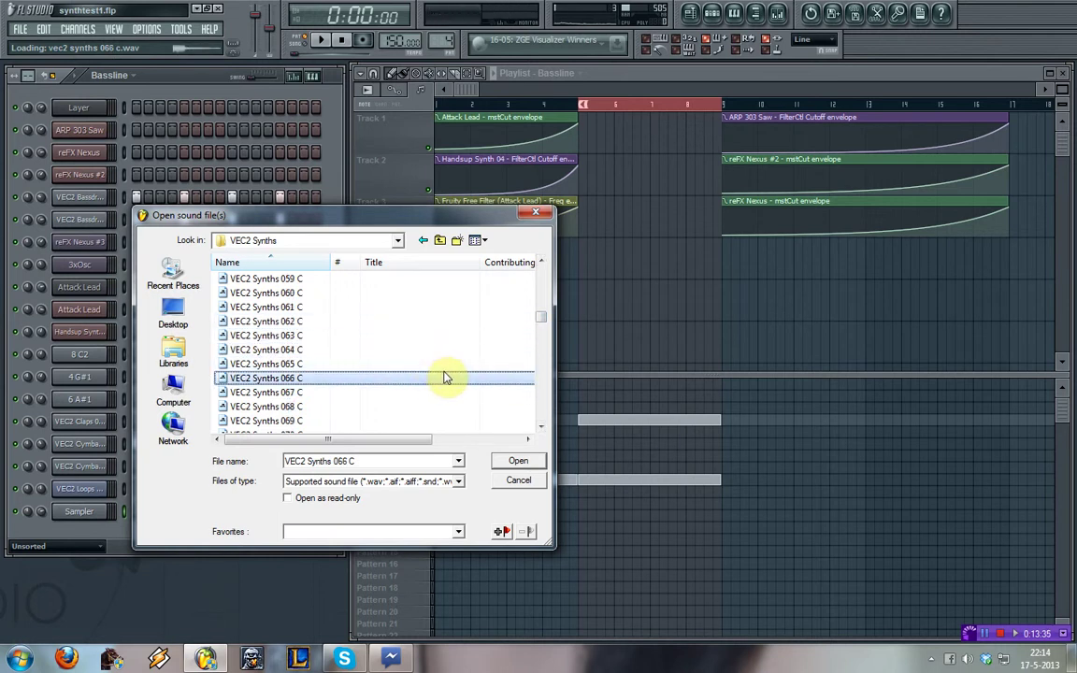
{"action": "key", "text": "Up"}
{"action": "key", "text": "Down"}
{"action": "key", "text": "Down"}
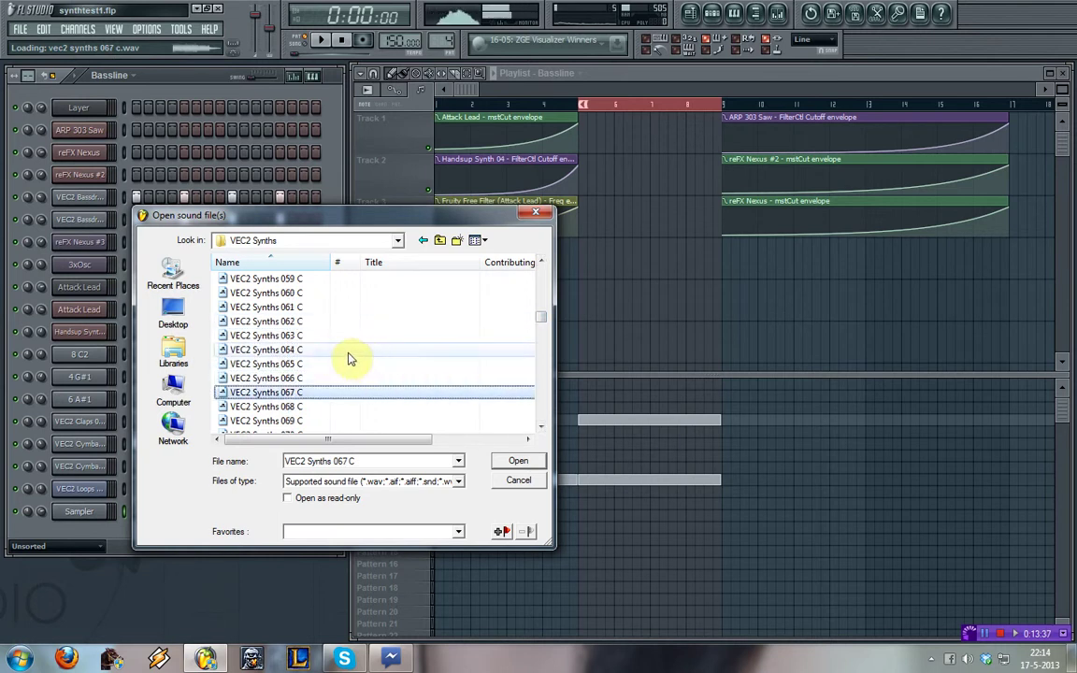
- Audition the VEC2 Synths samples in reverse order from 064 C to 055 C
{"action": "left_click", "coordinate": [314, 353]}
{"action": "left_click", "coordinate": [319, 337]}
{"action": "left_click", "coordinate": [330, 326]}
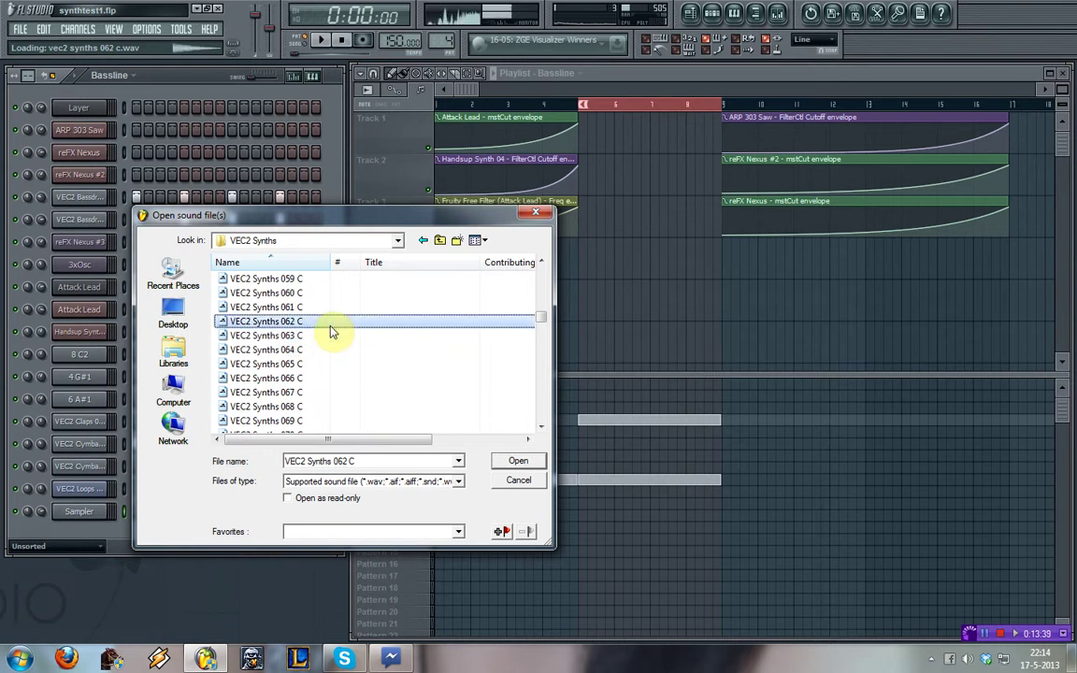
{"action": "scroll", "coordinate": [335, 354], "scroll_direction": "up", "scroll_amount": 1}
{"action": "left_click", "coordinate": [332, 347]}
{"action": "left_click", "coordinate": [330, 336]}
{"action": "scroll", "coordinate": [342, 346], "scroll_direction": "up", "scroll_amount": 1}
{"action": "left_click", "coordinate": [337, 349]}
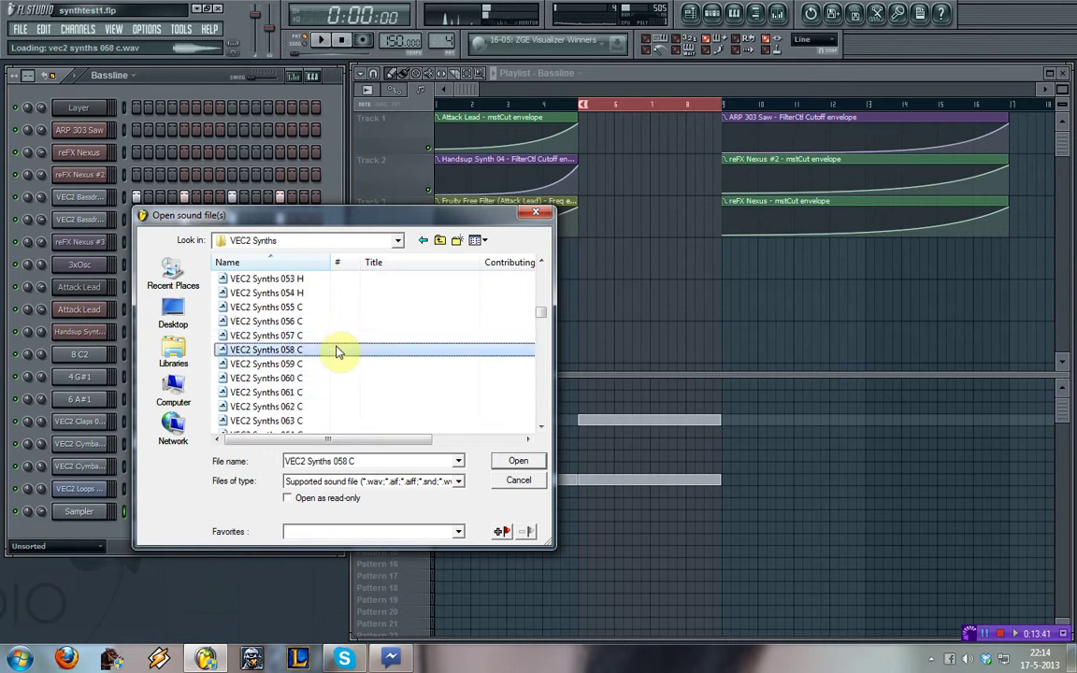
{"action": "key", "text": "Up"}
{"action": "key", "text": "Up"}
{"action": "key", "text": "Up"}
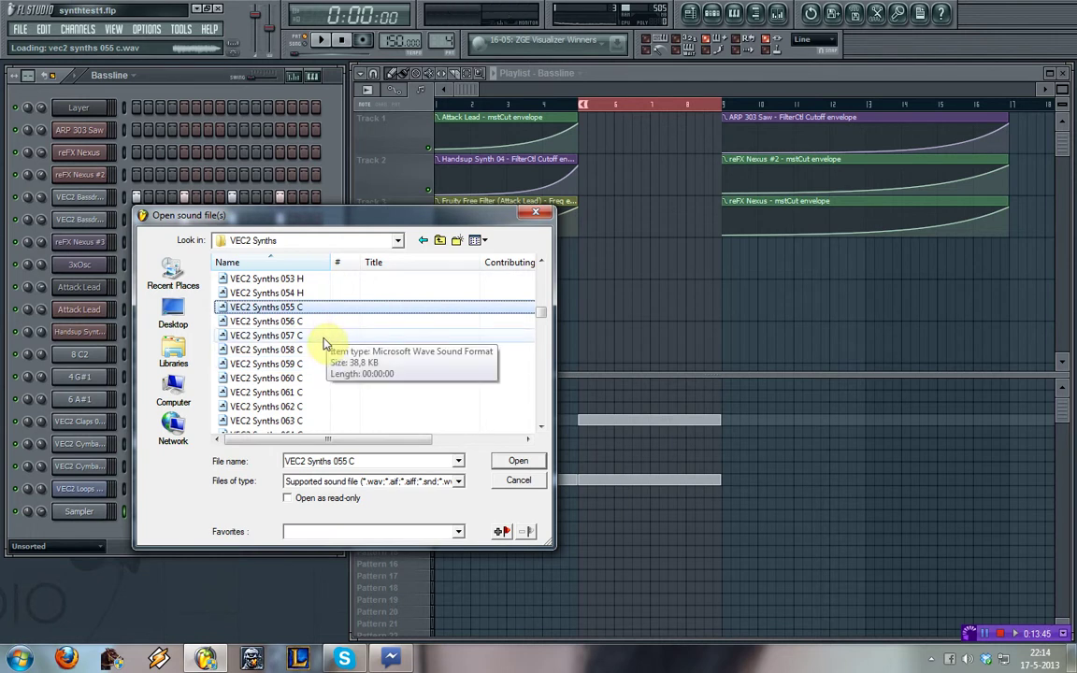
- Load VEC2 Synths 055 C into the Sampler channel after comparing it with 057 C, and review its channel settings
{"action": "left_click", "coordinate": [321, 338]}
{"action": "left_click", "coordinate": [303, 308]}
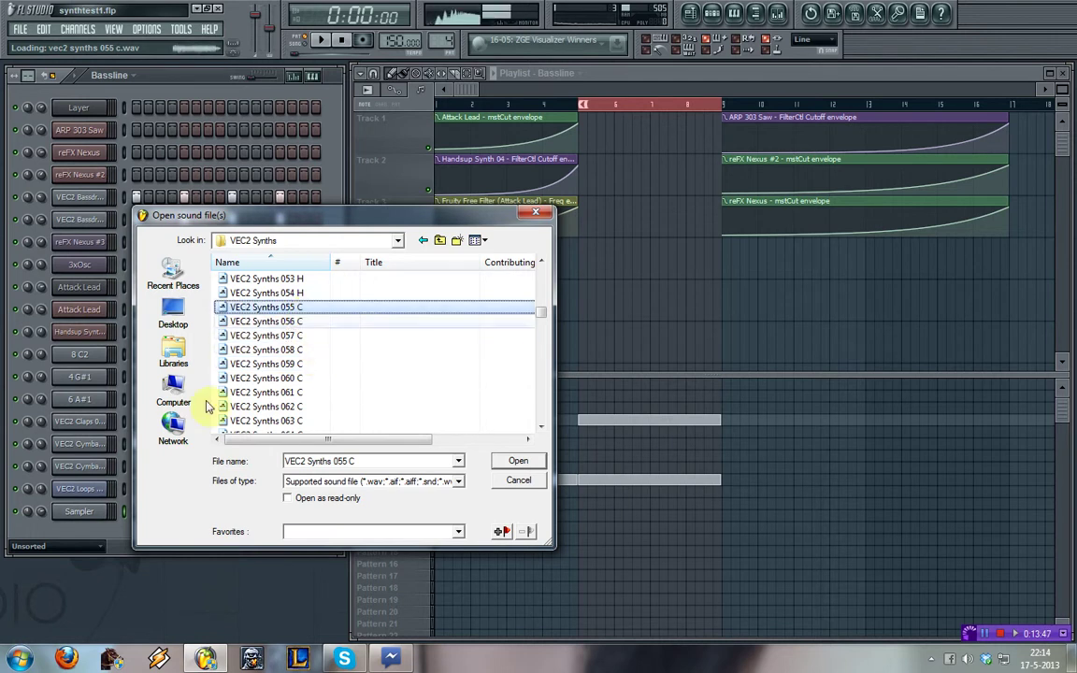
{"action": "key", "text": "Return"}
{"action": "left_click", "coordinate": [86, 514]}
{"action": "left_click", "coordinate": [381, 205]}
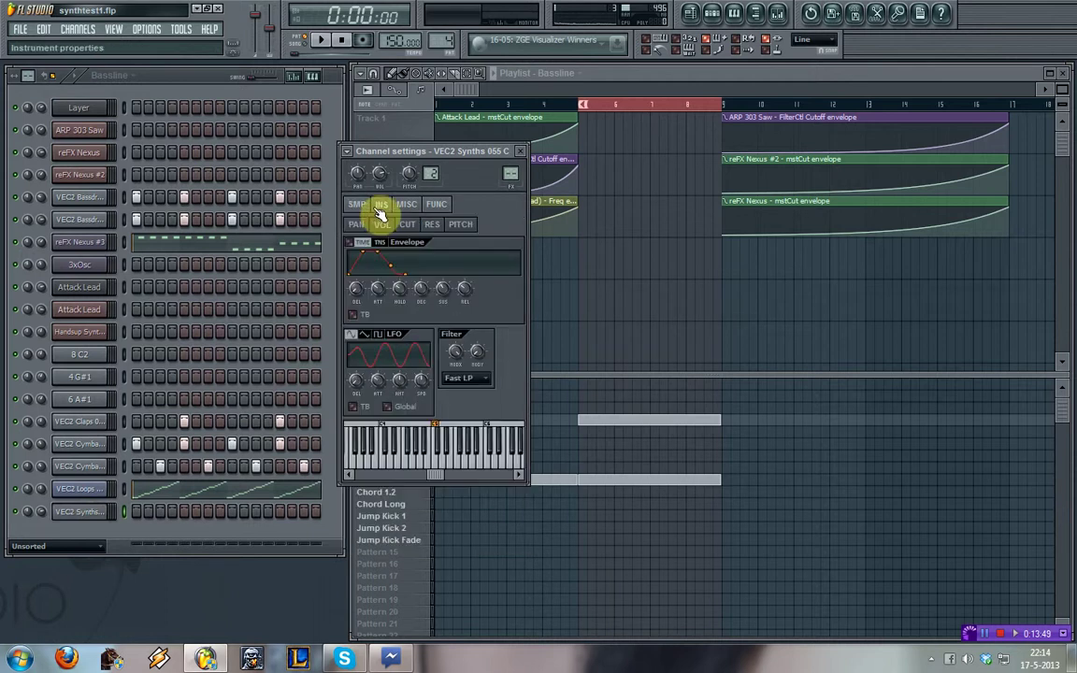
{"action": "left_click", "coordinate": [356, 204]}
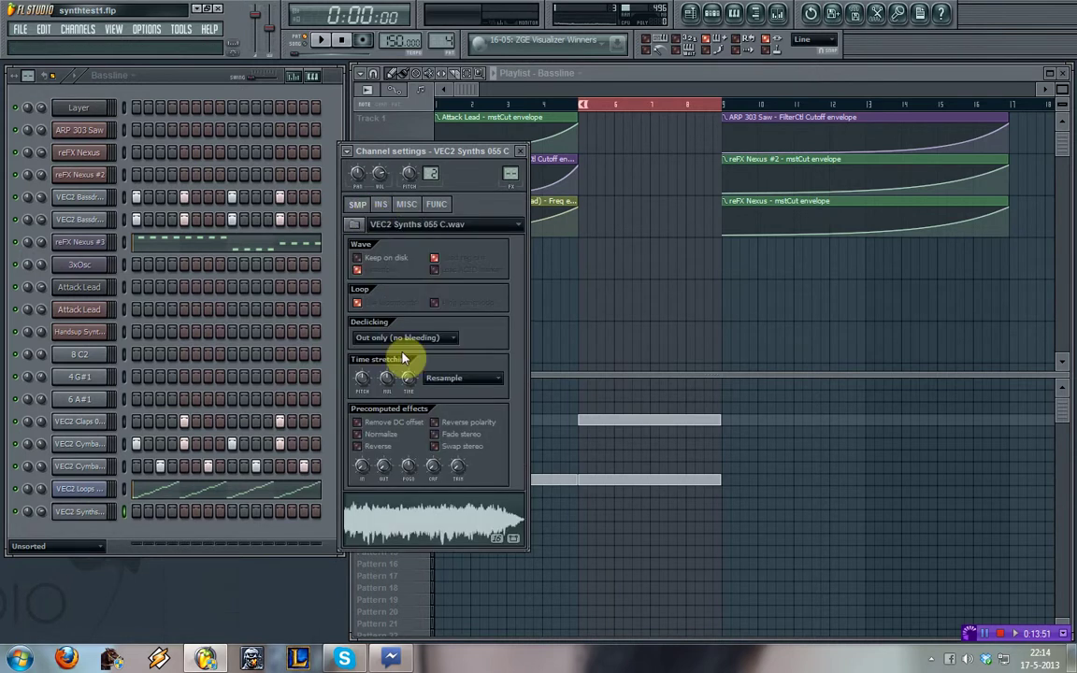
{"action": "left_click", "coordinate": [520, 152]}
- Enter four short C5 notes with rising velocity leading into a longer C5 note at bar 2 for VEC2 Synths 055 C
{"action": "right_click", "coordinate": [91, 516]}
{"action": "left_click", "coordinate": [136, 430]}
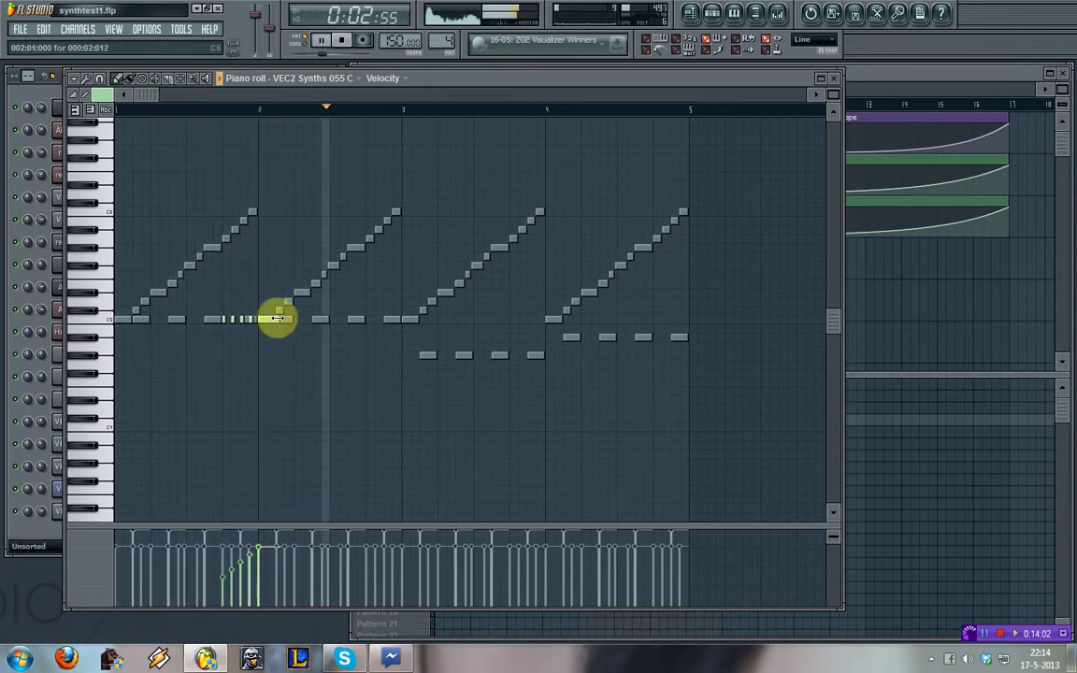
{"action": "key", "text": "space"}
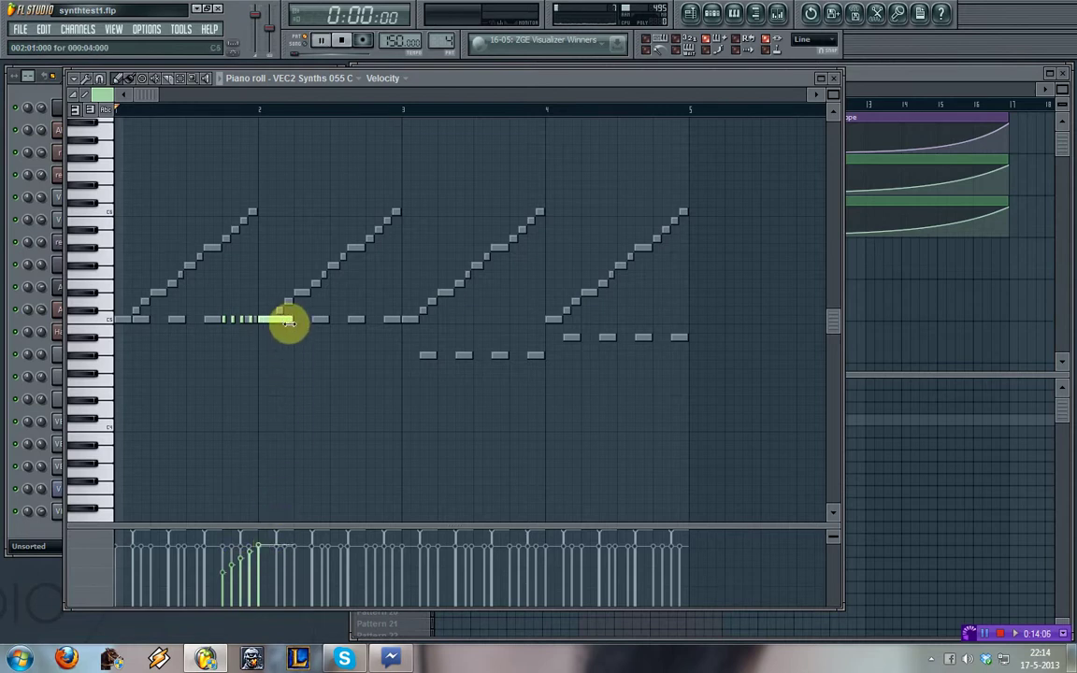
- Normalize the VEC2 Synths 055 C sample and route its channel to mixer track 2, ARP 303 Saw
{"action": "left_click", "coordinate": [833, 78]}
{"action": "left_click", "coordinate": [97, 513]}
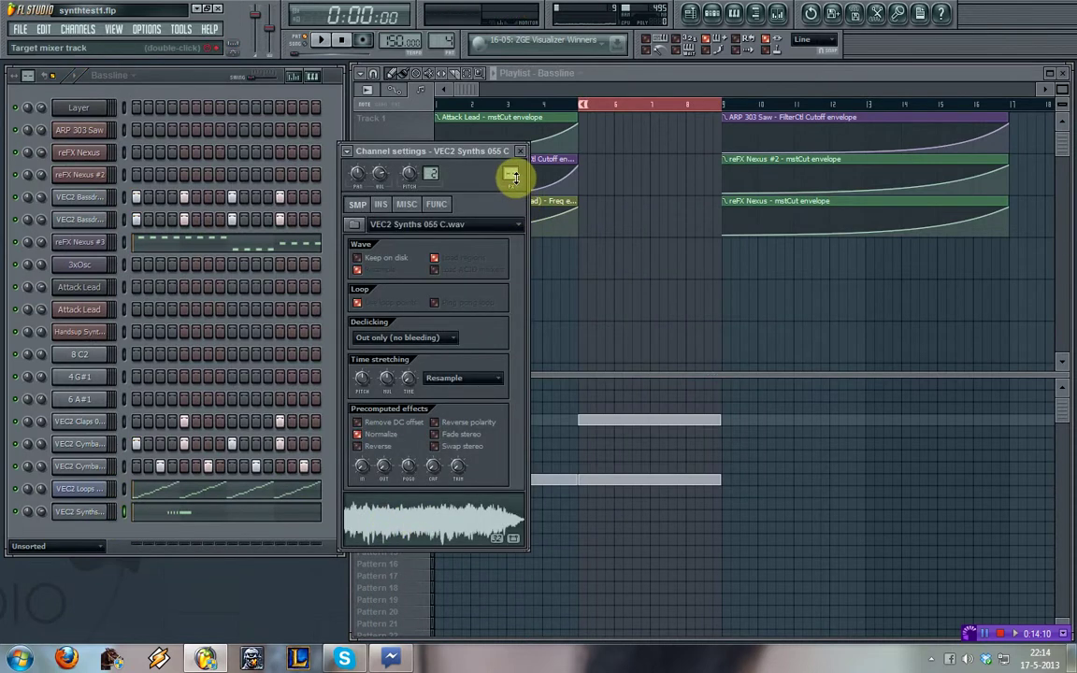
{"action": "left_click", "coordinate": [777, 16]}
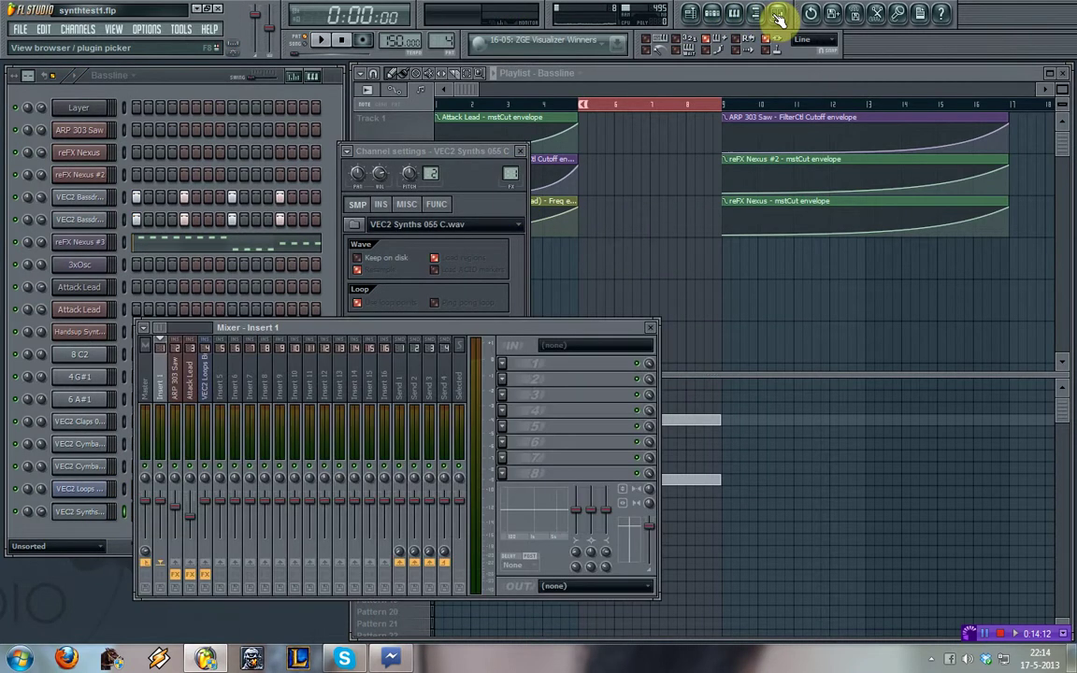
{"action": "left_click", "coordinate": [182, 391]}
{"action": "left_click", "coordinate": [520, 175]}
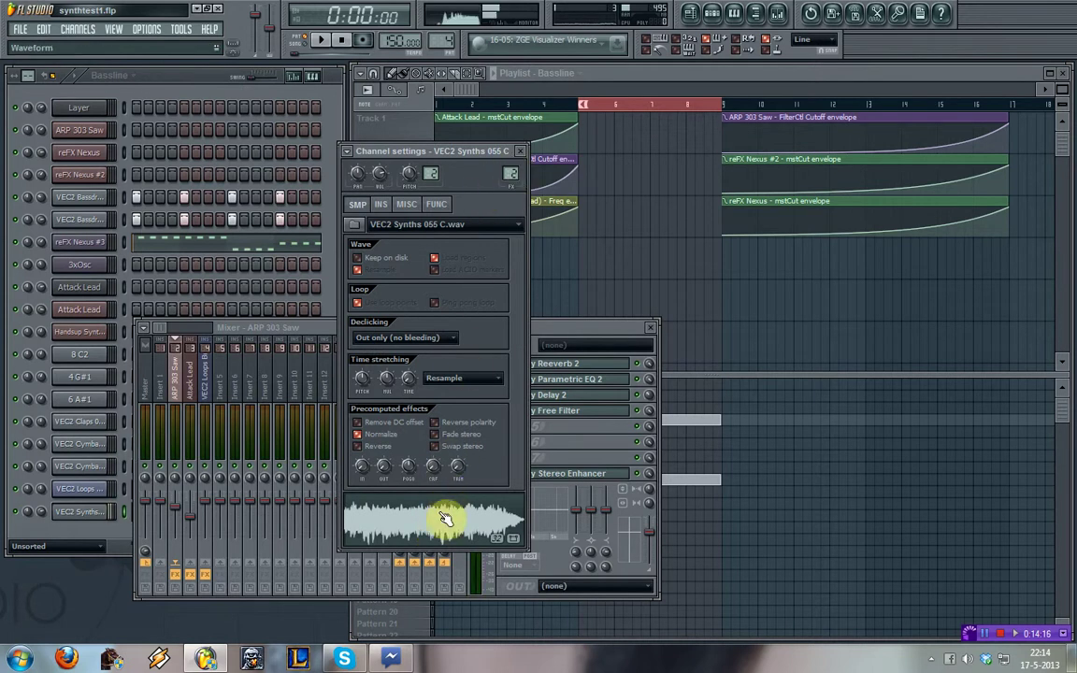
{"action": "left_click", "coordinate": [521, 151]}
{"action": "left_click", "coordinate": [651, 328]}
- Shorten the long C5 note at bar 2 of VEC2 Synths 055 C and raise its velocity to maximum
{"action": "key", "text": "space"}
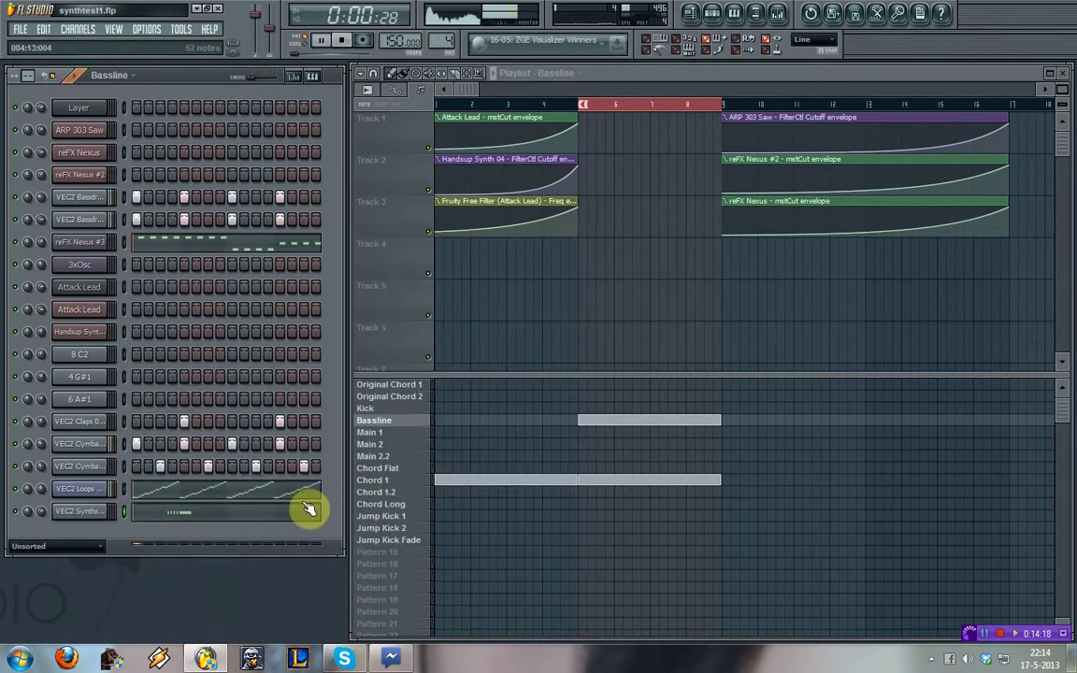
{"action": "left_click", "coordinate": [210, 515]}
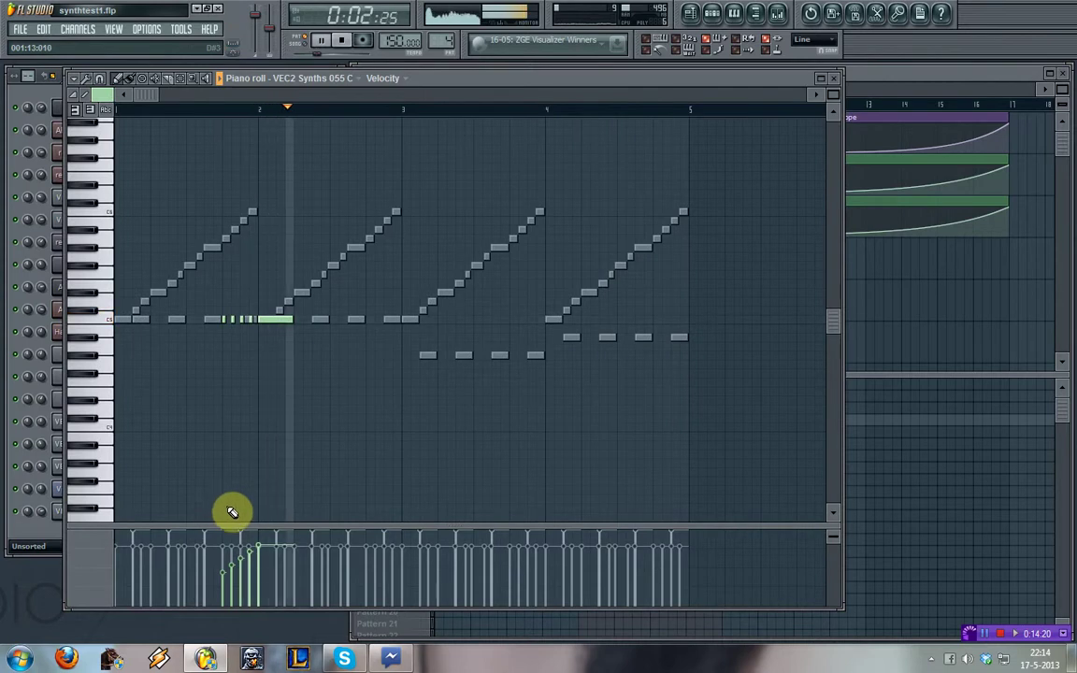
{"action": "key", "text": "space"}
{"action": "key", "text": "space"}
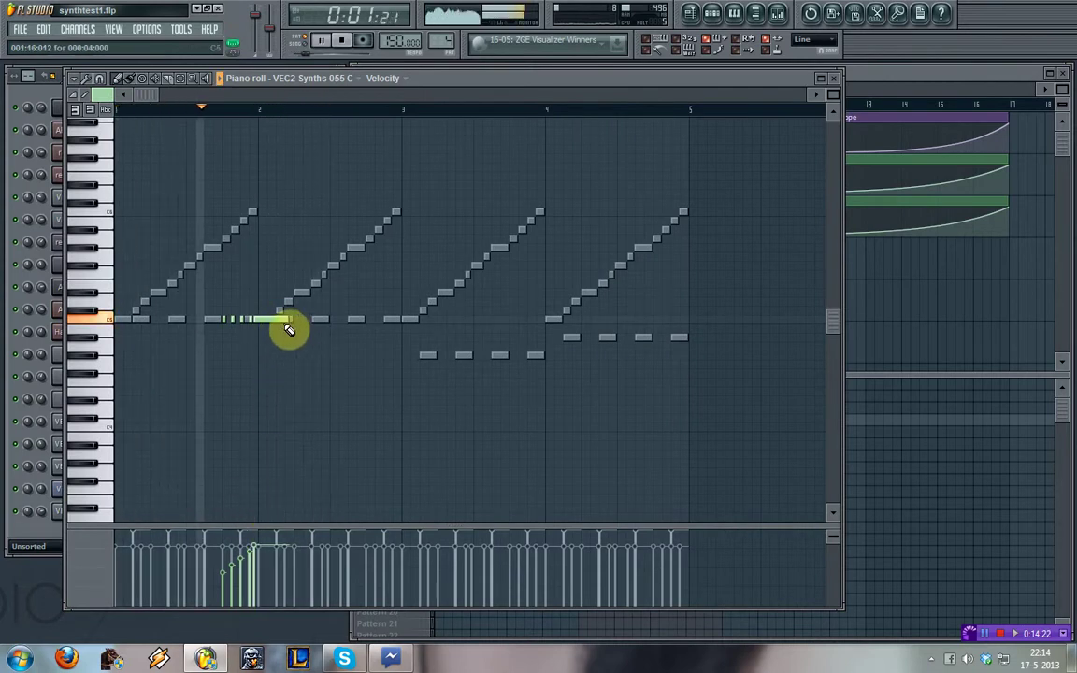
{"action": "key", "text": "space"}
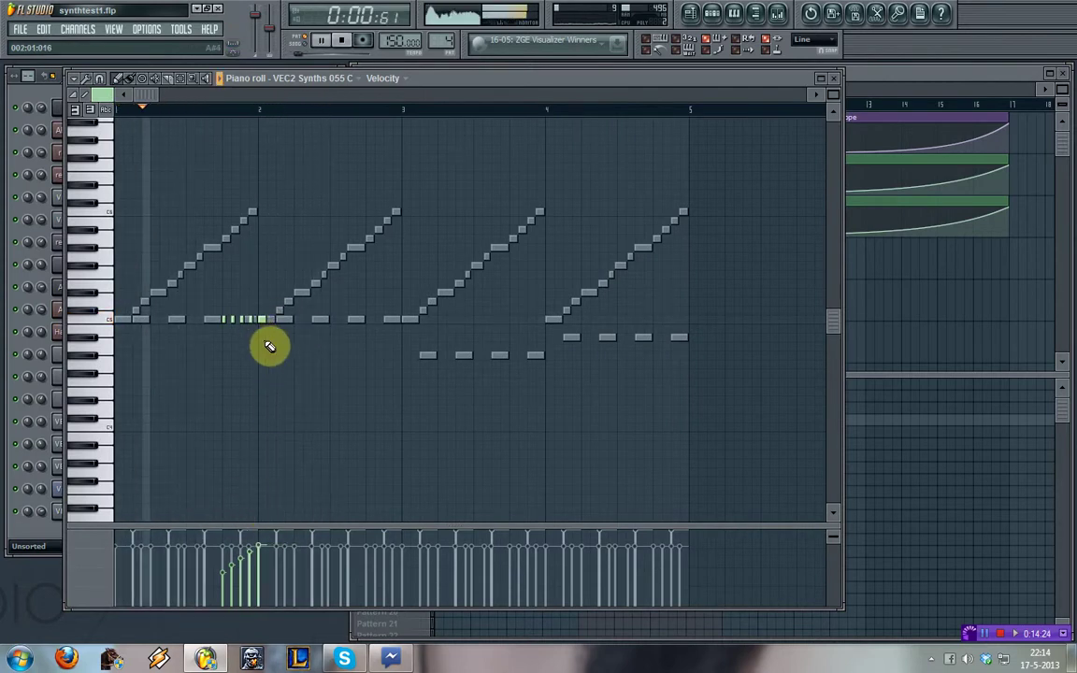
{"action": "left_click_drag", "start_coordinate": [265, 541], "coordinate": [266, 530]}
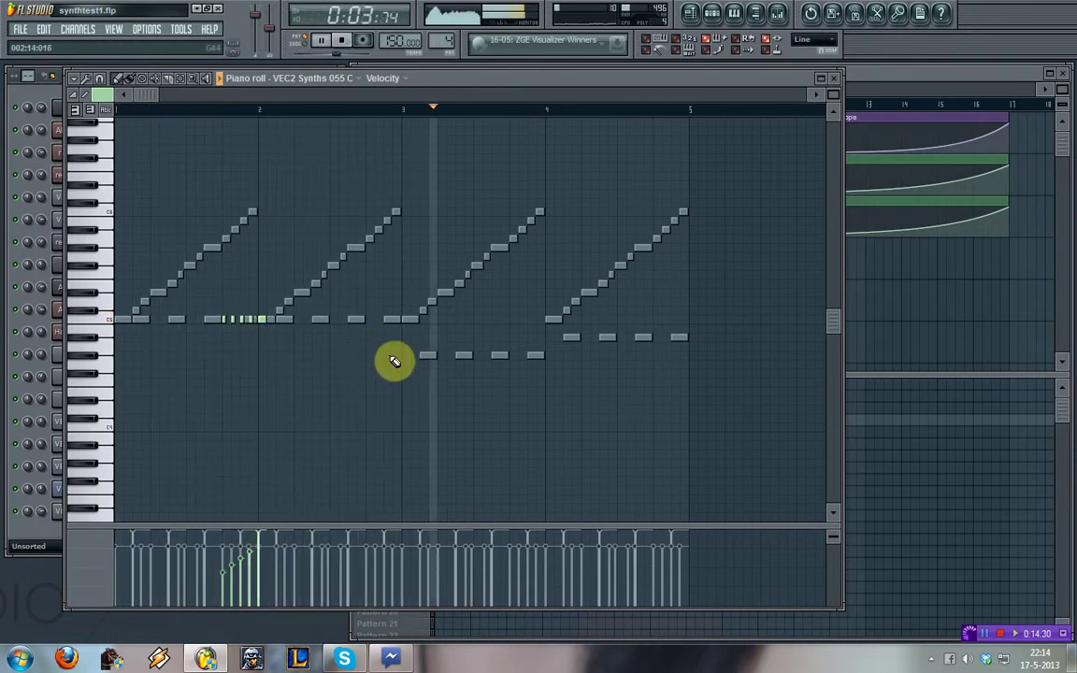
- Copy the five-note C5 run two bars later, leading into bar 4, and lower the copy to G#4
{"action": "key", "text": "space"}
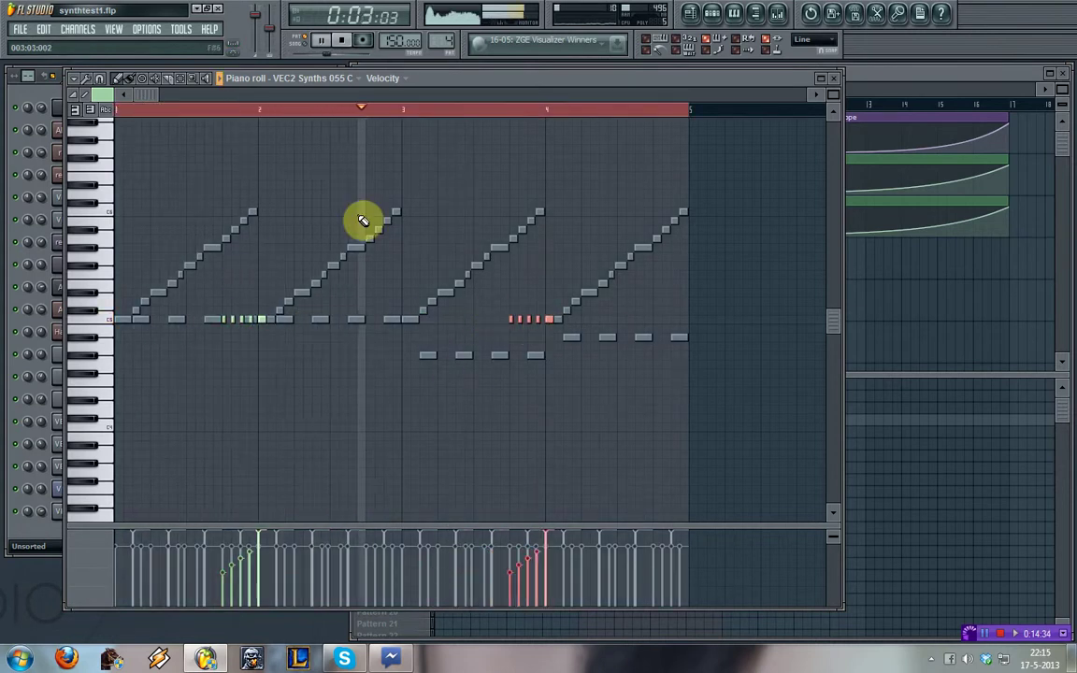
{"action": "left_click_drag", "start_coordinate": [557, 330], "coordinate": [548, 355]}
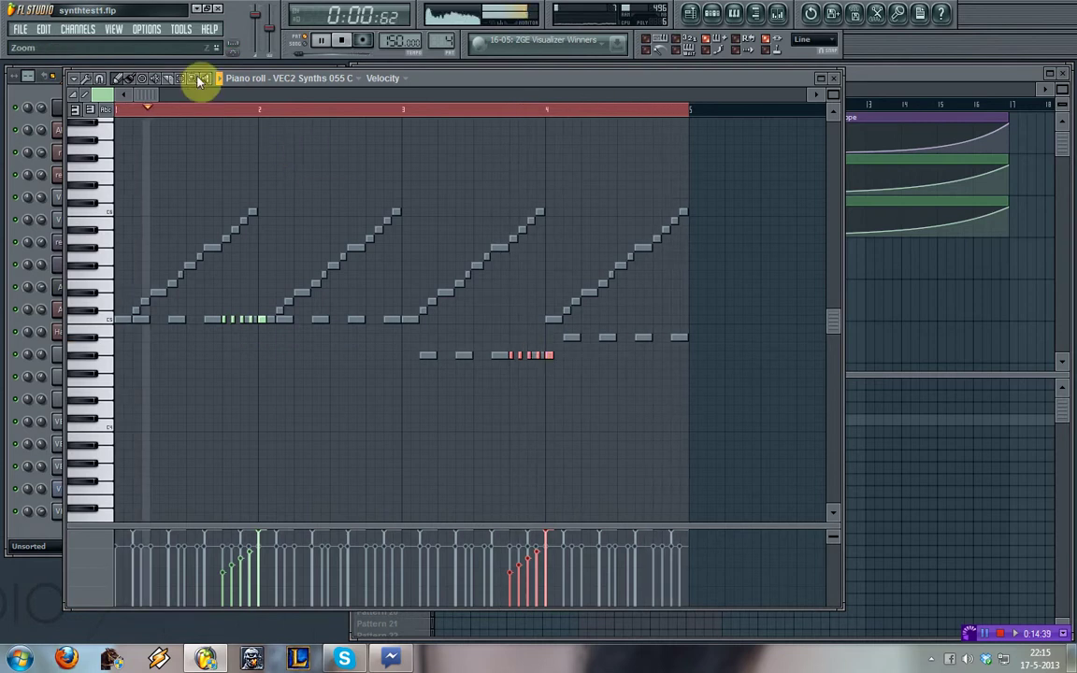
{"action": "right_click", "coordinate": [189, 108]}
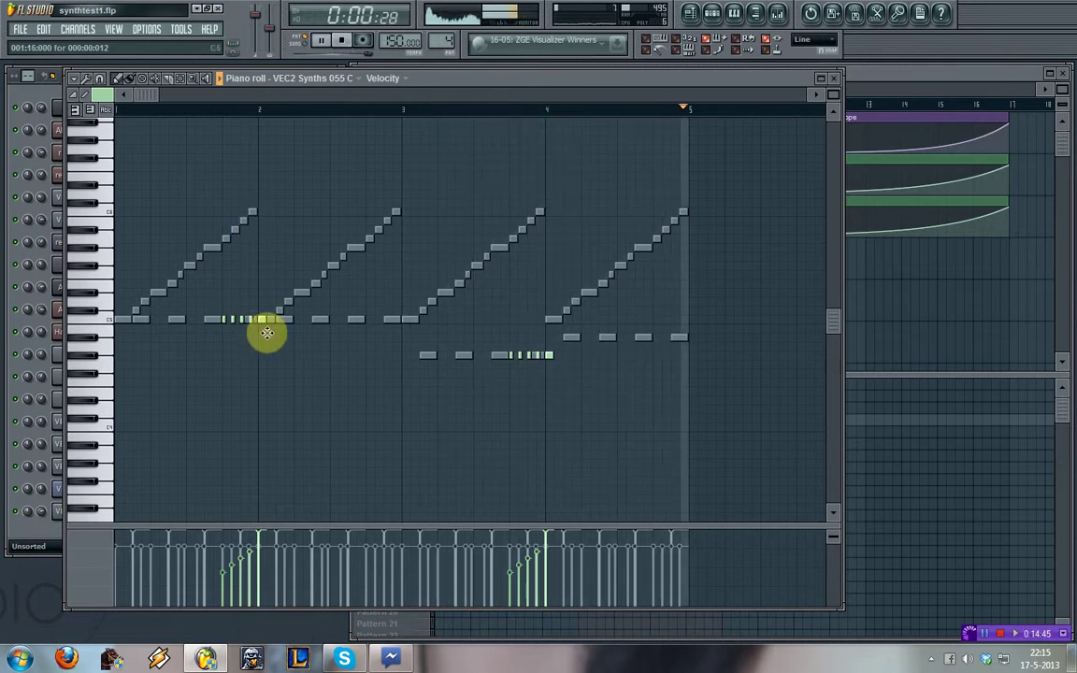
{"action": "key", "text": "space"}
{"action": "left_click", "coordinate": [389, 321]}
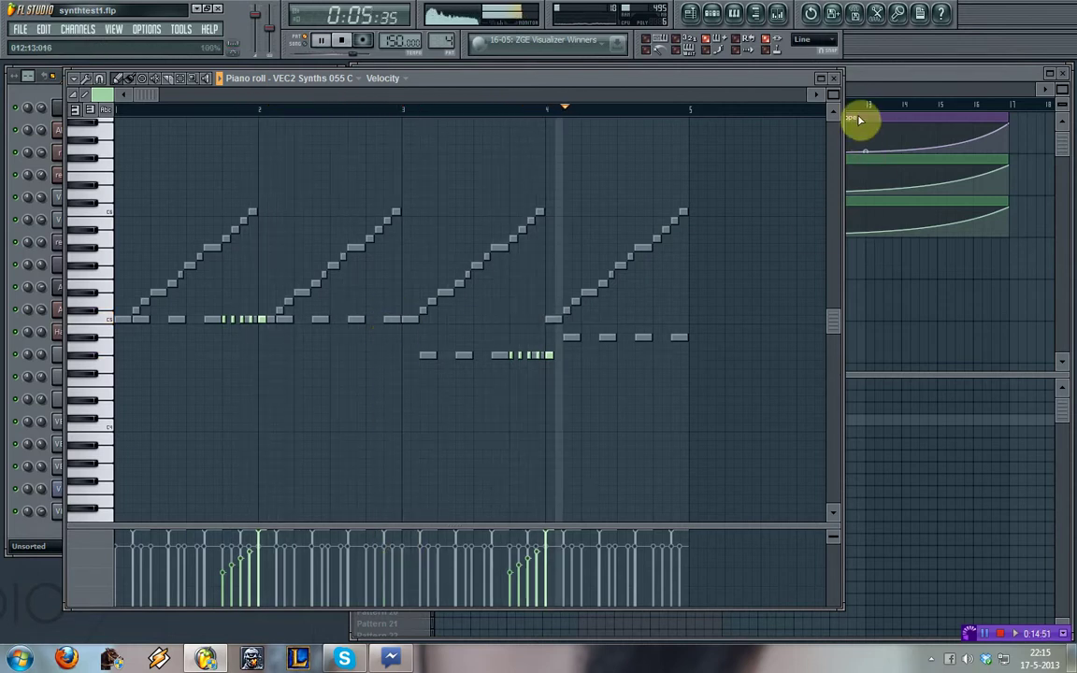
- Adjust the VEC2 Synths 055 C channel volume and play the Bassline pattern together with Chord 1 in song mode
{"action": "left_click", "coordinate": [833, 77]}
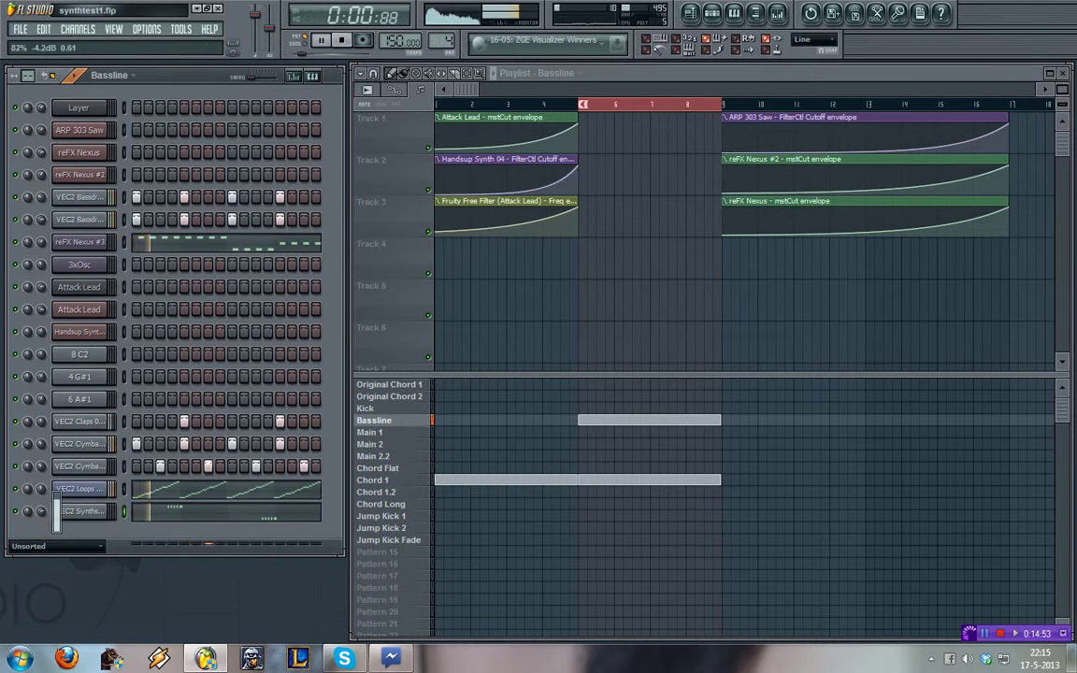
{"action": "key", "text": "space"}
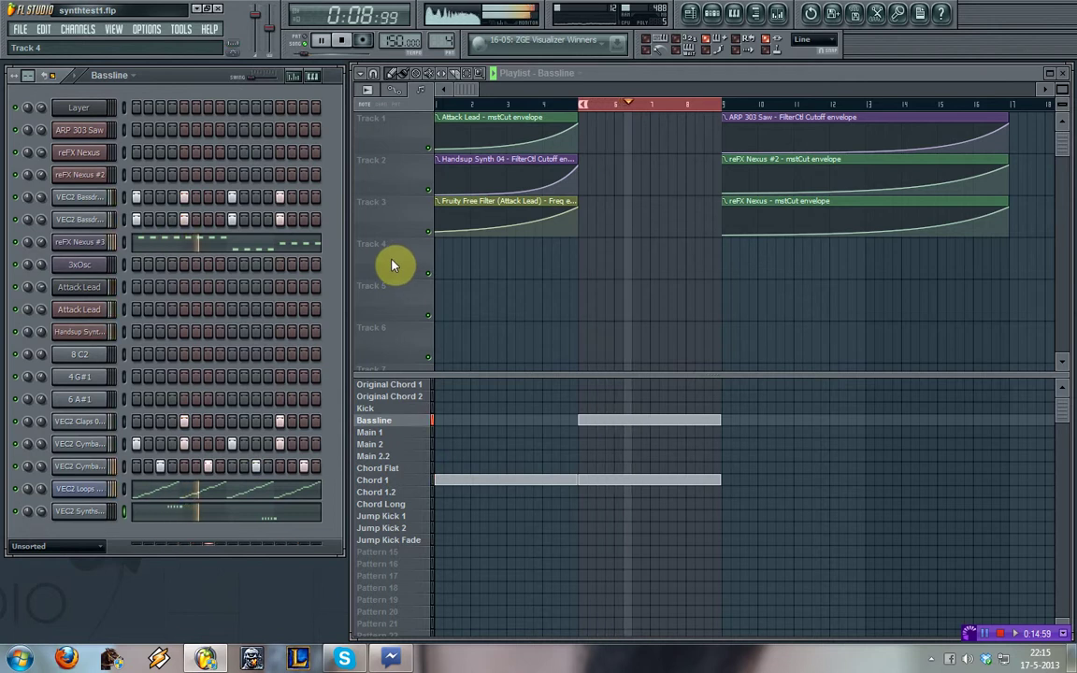
{"action": "left_click", "coordinate": [87, 511]}
{"action": "left_click", "coordinate": [514, 149]}
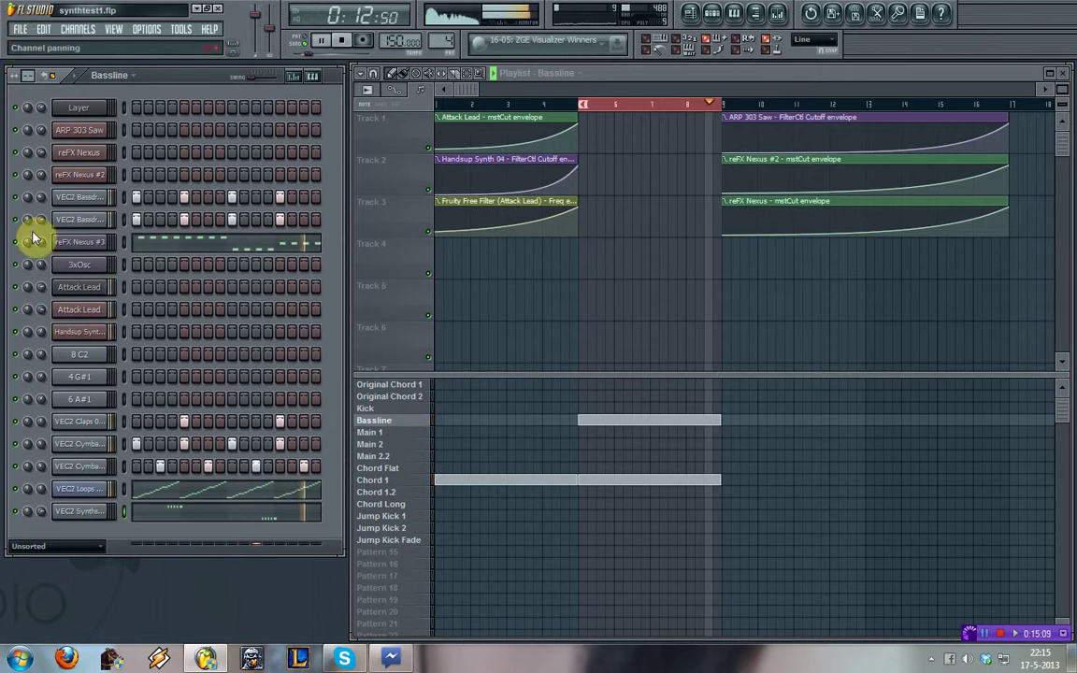
- Play bars 5 to 8 of the song and save the project
{"action": "key", "text": "space"}
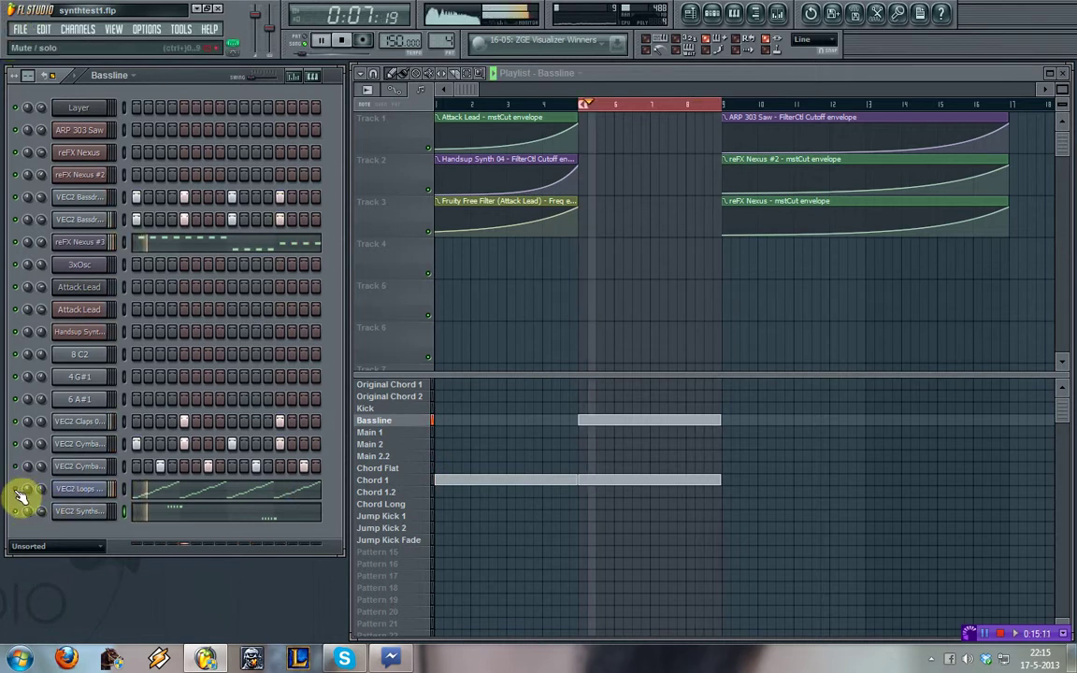
{"action": "left_click", "coordinate": [18, 31]}
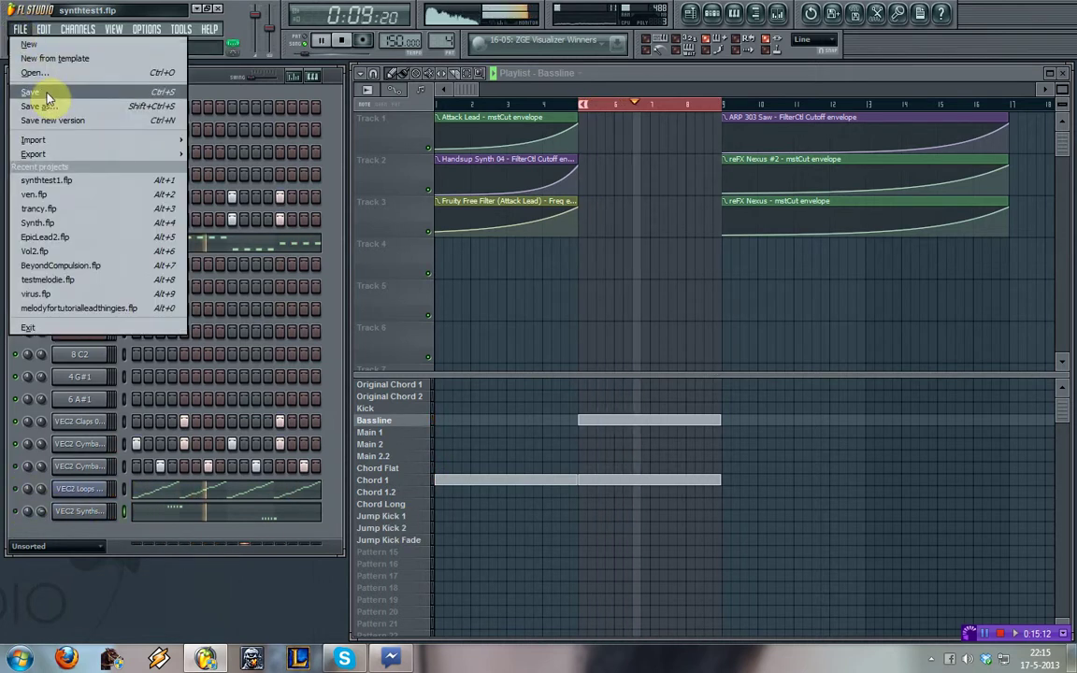
{"action": "left_click", "coordinate": [44, 91]}
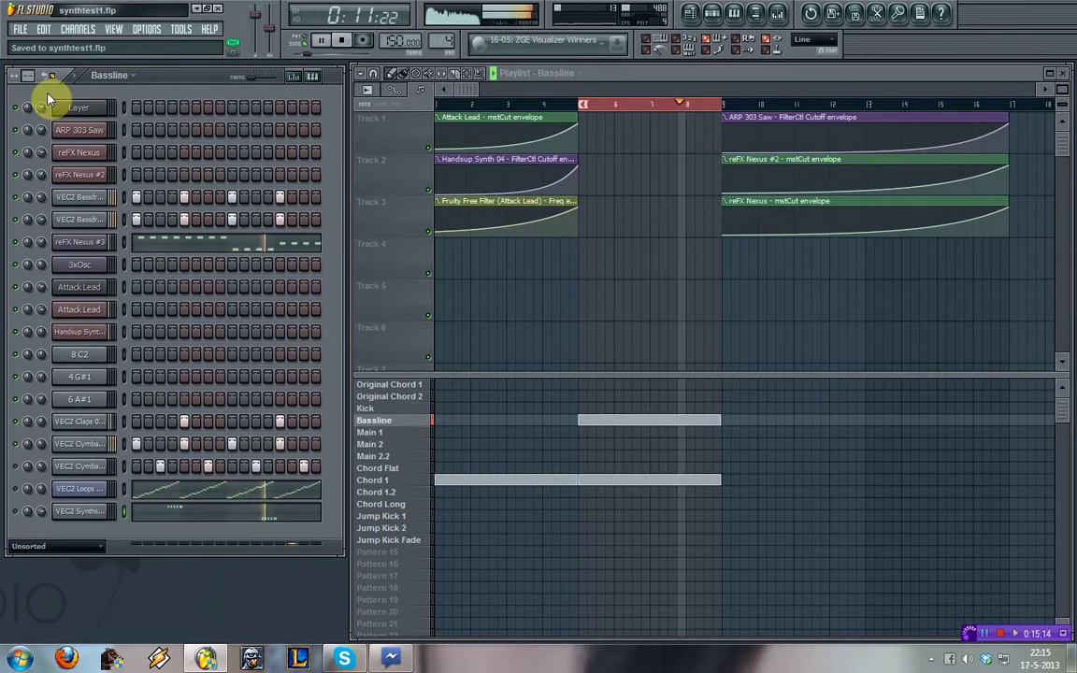
- Replace the Chord 1 clip in bars 5 to 8 with Chord Flat and look through the Bassline and Jump Kick 1 patterns
{"action": "key", "text": "space"}
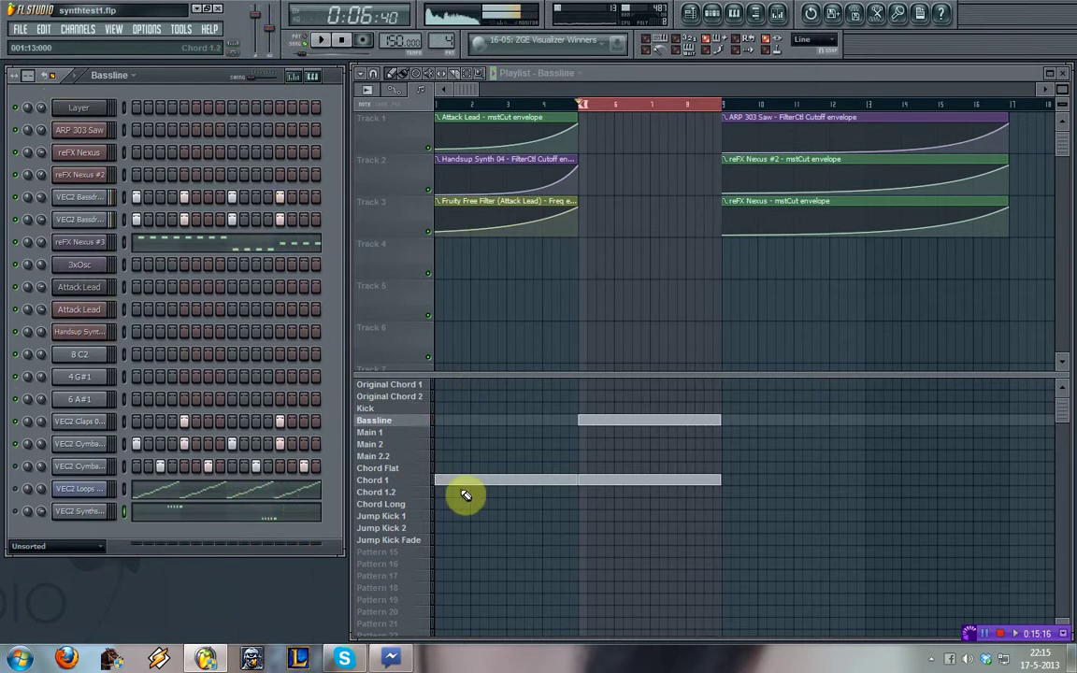
{"action": "left_click", "coordinate": [396, 471]}
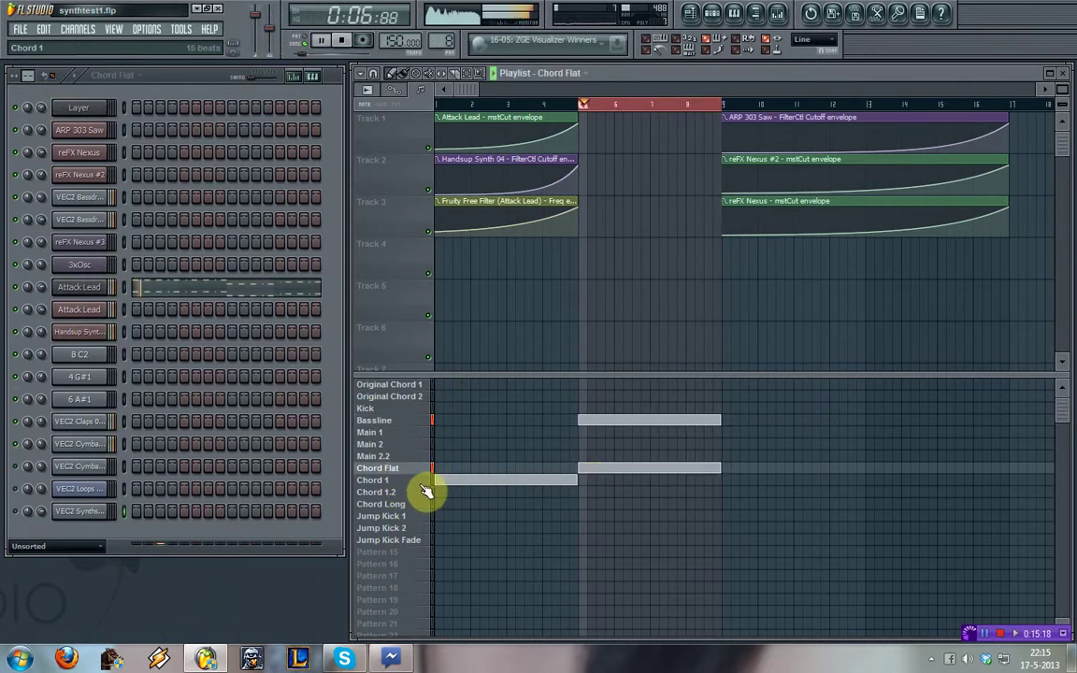
{"action": "left_click", "coordinate": [415, 422]}
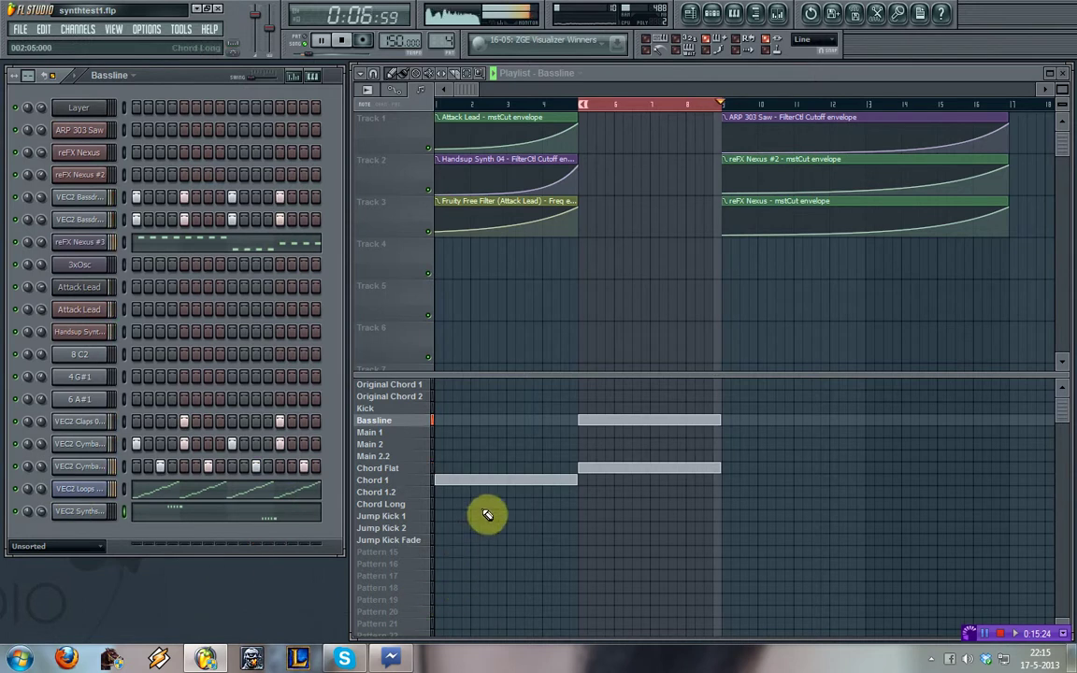
{"action": "left_click", "coordinate": [391, 516]}
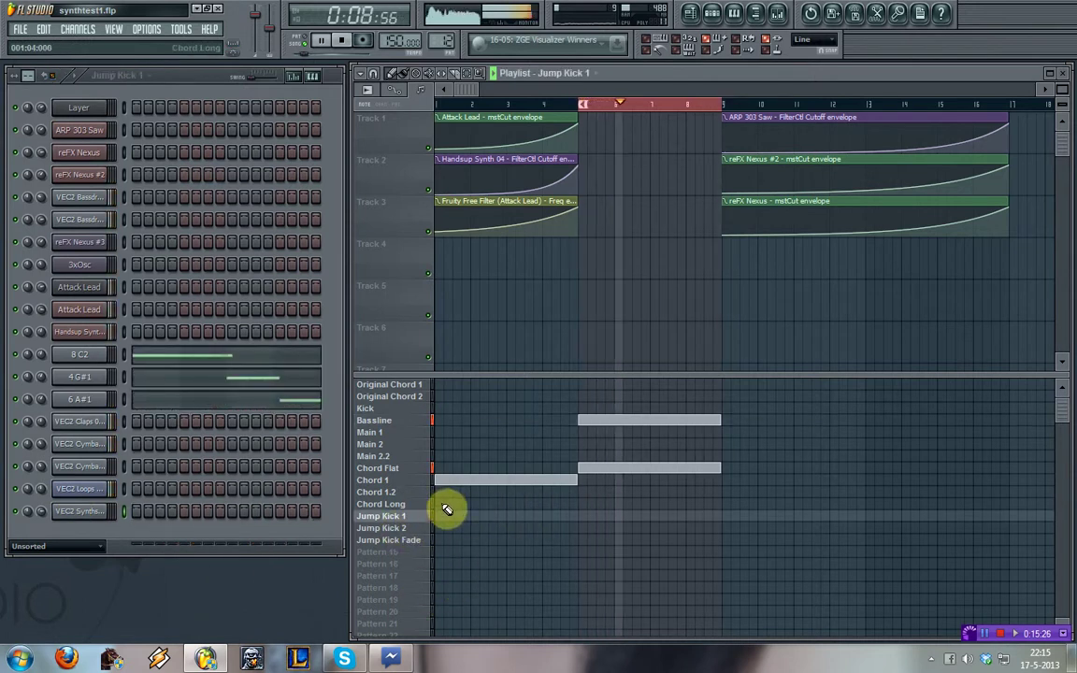
{"action": "left_click", "coordinate": [409, 493]}
{"action": "left_click", "coordinate": [409, 473]}
- Replace the Chord Flat and Bassline clips in bars 5 to 8 with a Main 2 clip
{"action": "right_click", "coordinate": [592, 466]}
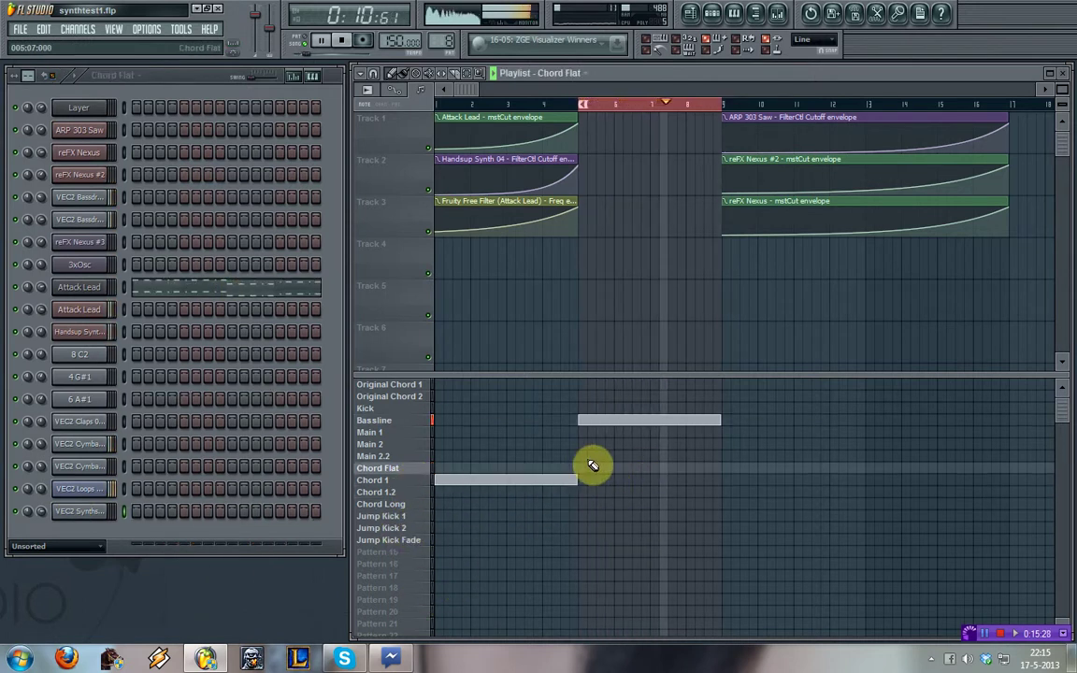
{"action": "left_click", "coordinate": [597, 445]}
{"action": "right_click", "coordinate": [613, 421]}
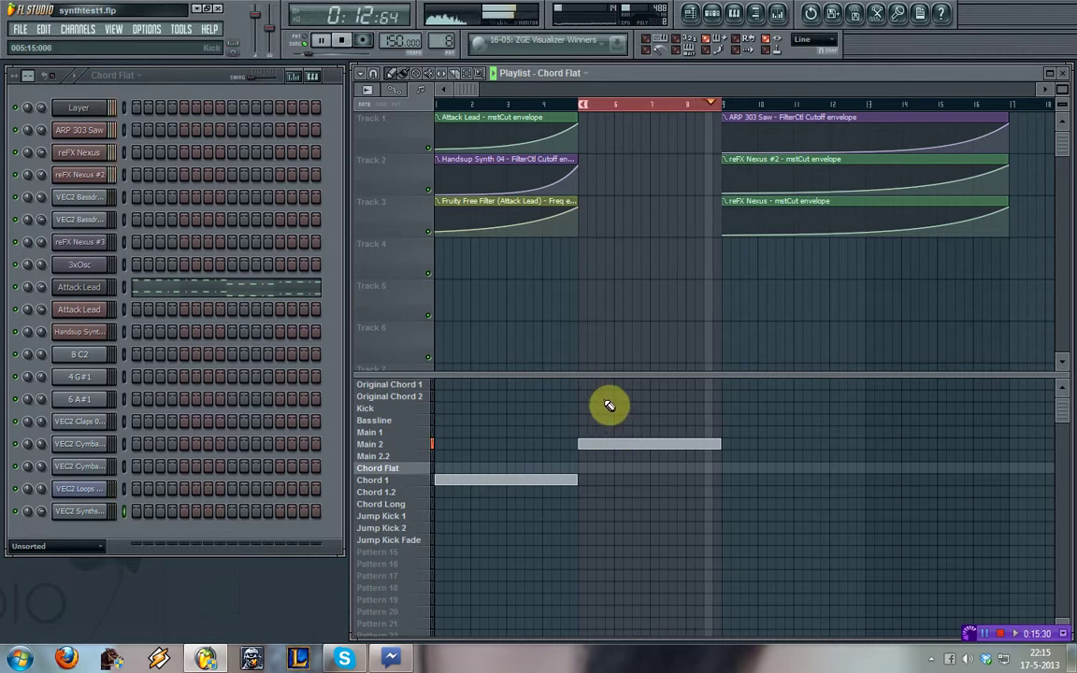
- Clear the playlist's time selection and delete the Main 2 clip in bars 5 to 8
{"action": "left_click", "coordinate": [467, 73]}
{"action": "left_click", "coordinate": [638, 104]}
{"action": "left_click", "coordinate": [393, 73]}
{"action": "right_click", "coordinate": [633, 444]}
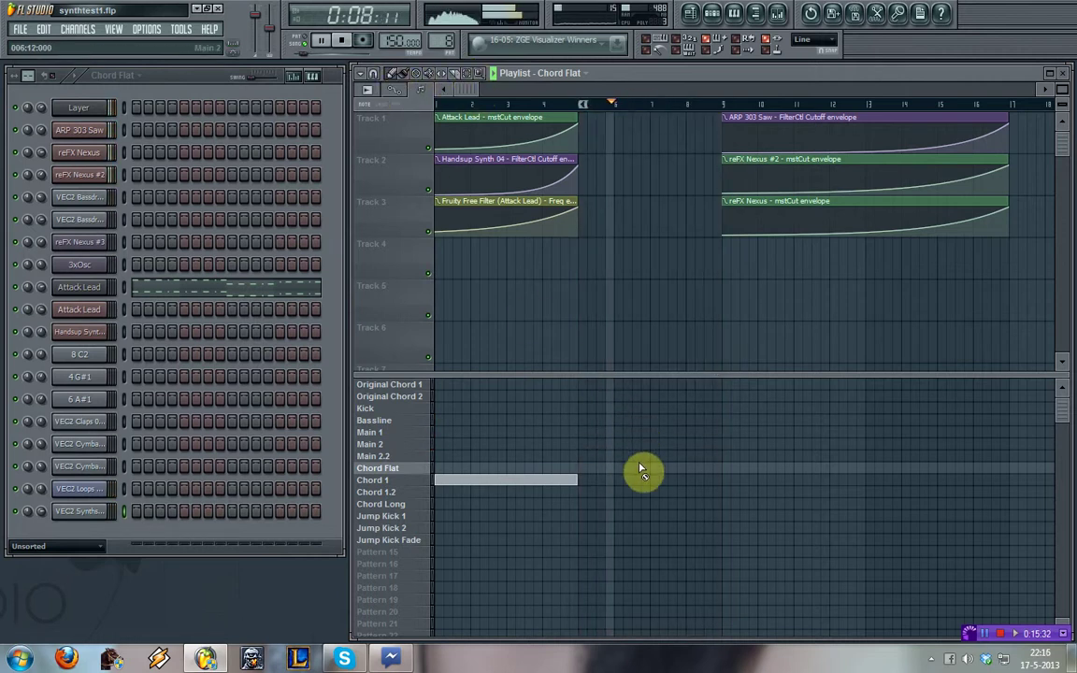